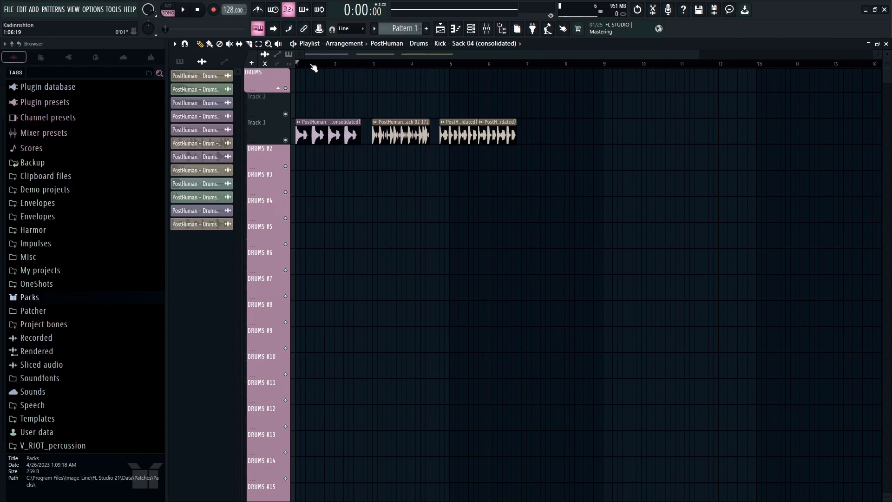
Step: Listen to the kick clips on Track 3 from bar 1 and from bar 3
{"action": "key", "text": "space"}
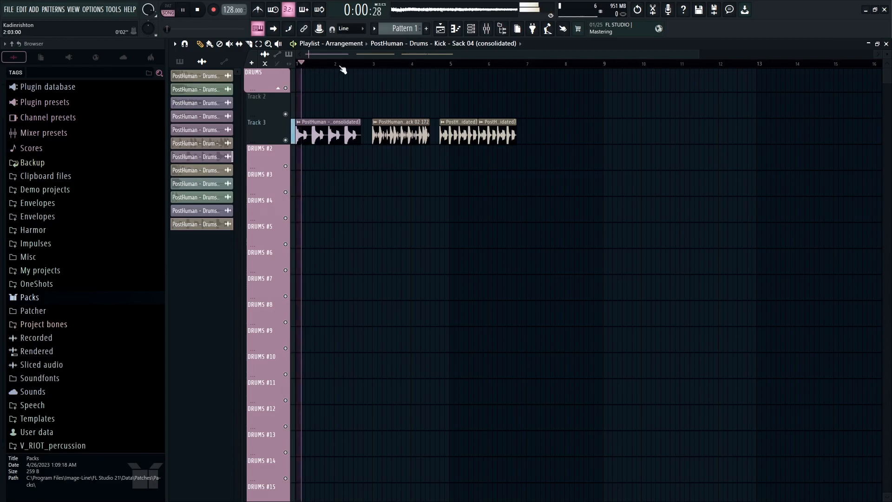
{"action": "key", "text": "space"}
{"action": "left_click", "coordinate": [374, 64]}
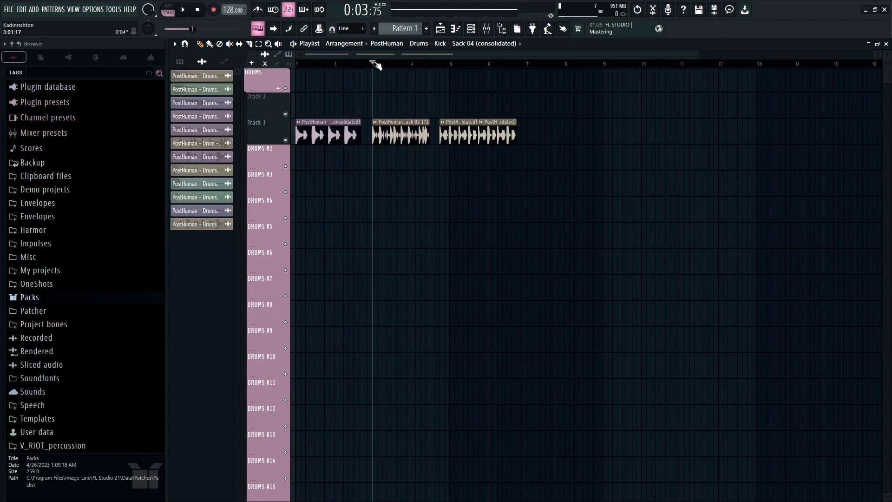
{"action": "key", "text": "space"}
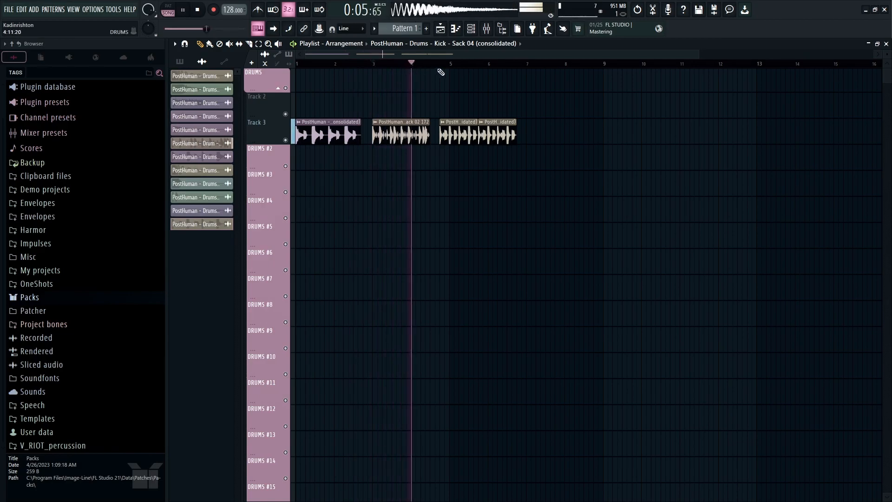
{"action": "key", "text": "space"}
{"action": "key", "text": "space"}
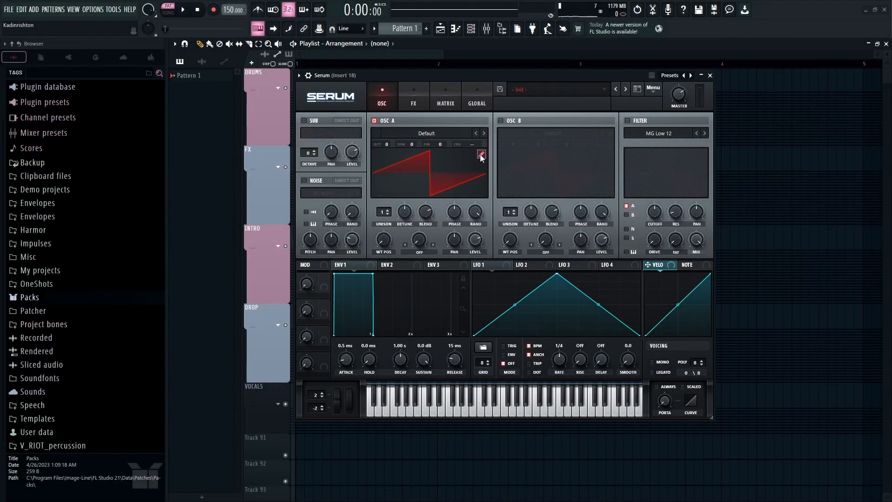
Step: Replace Osc A's default waveform with a single sine wave and set its octave to -2
{"action": "left_click", "coordinate": [481, 155]}
{"action": "right_click", "coordinate": [464, 115]}
{"action": "left_click", "coordinate": [490, 133]}
{"action": "left_click_drag", "start_coordinate": [330, 139], "coordinate": [330, 110]}
{"action": "left_click", "coordinate": [707, 87]}
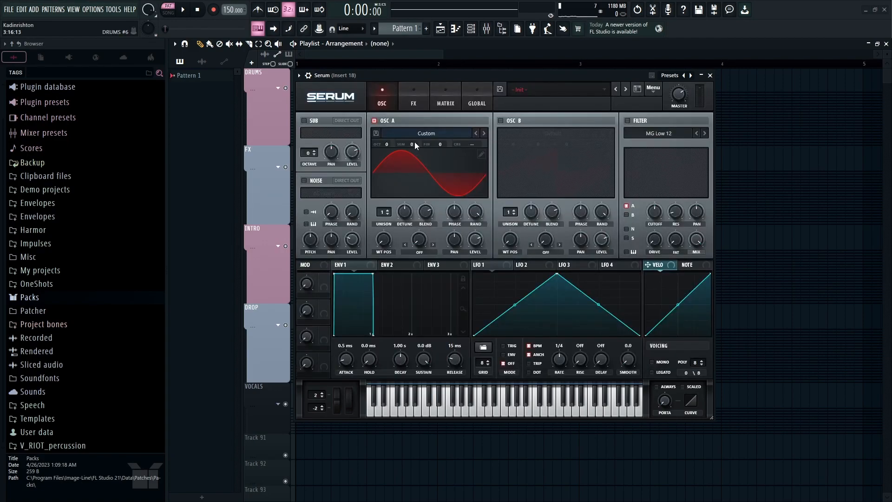
{"action": "left_click_drag", "start_coordinate": [386, 144], "coordinate": [372, 160]}
Step: Shape LFO 1 in envelope mode as a short hold followed by a decay, and assign it to Osc A's level
{"action": "left_click", "coordinate": [503, 354]}
{"action": "left_click_drag", "start_coordinate": [556, 275], "coordinate": [488, 252]}
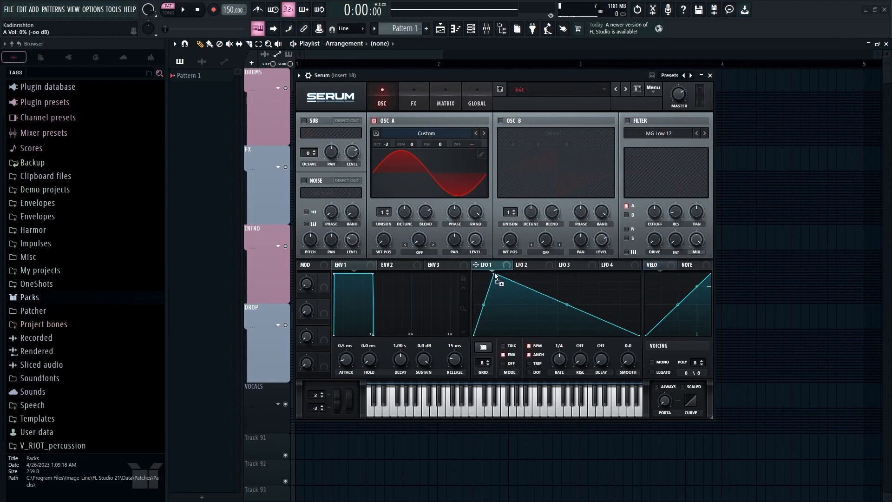
{"action": "left_click_drag", "start_coordinate": [483, 304], "coordinate": [496, 273]}
{"action": "left_click_drag", "start_coordinate": [534, 317], "coordinate": [478, 238]}
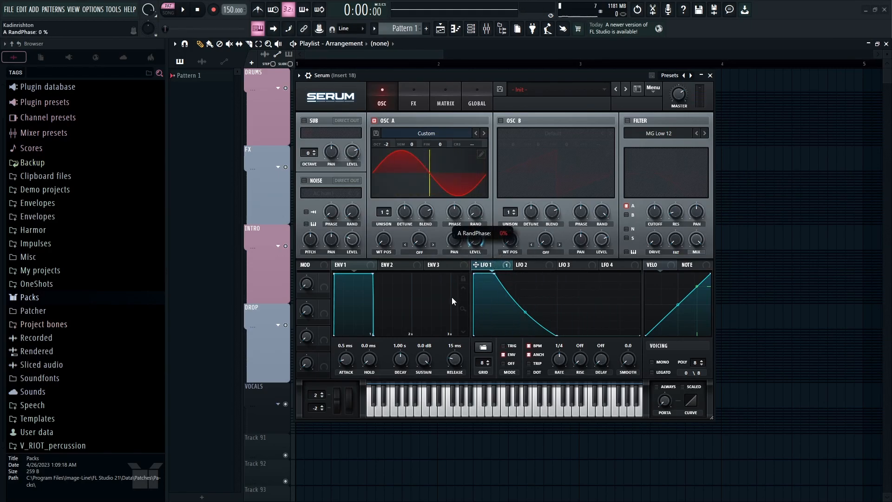
Step: Shape LFO 2 in envelope mode as a steep curved decay, assign it to Osc A's coarse pitch, and audition notes
{"action": "left_click", "coordinate": [540, 263]}
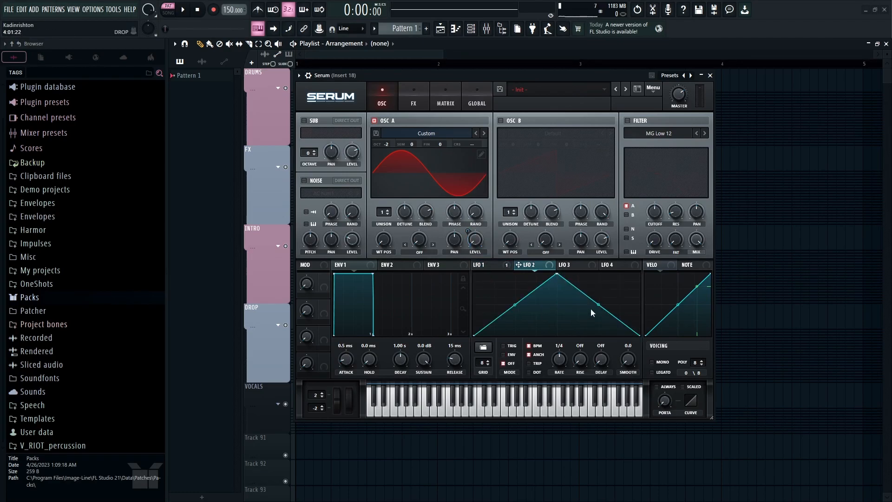
{"action": "left_click_drag", "start_coordinate": [558, 277], "coordinate": [430, 247]}
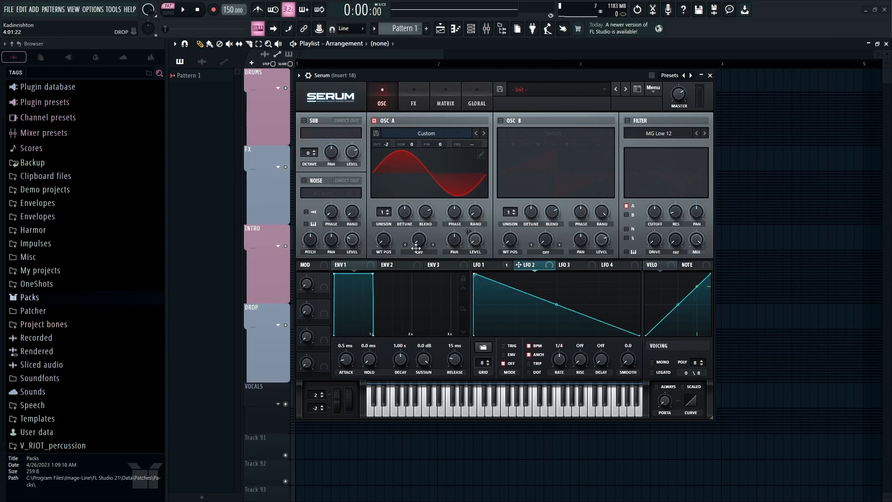
{"action": "double_click", "coordinate": [567, 332]}
{"action": "left_click", "coordinate": [513, 355]}
{"action": "left_click_drag", "start_coordinate": [515, 304], "coordinate": [500, 319]}
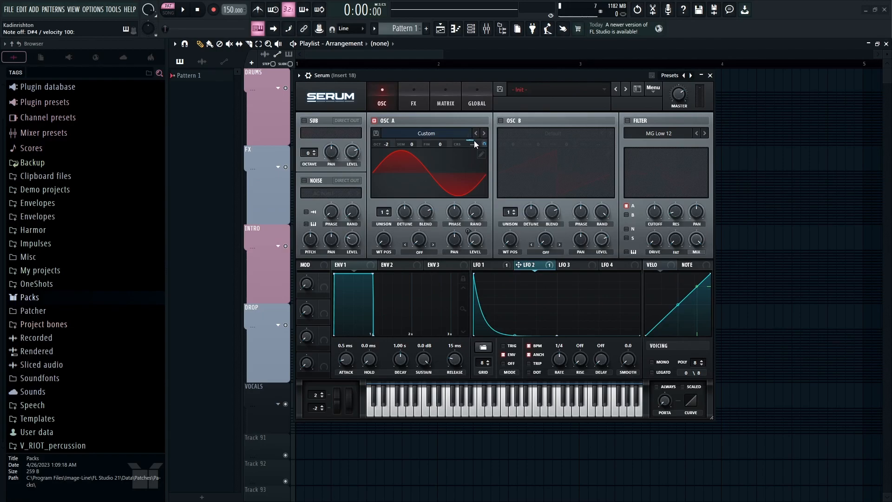
{"action": "left_click_drag", "start_coordinate": [475, 144], "coordinate": [494, 120]}
{"action": "key", "text": "d"}
{"action": "key", "text": "d"}
{"action": "key", "text": "d"}
Step: Enable the noise oscillator with the CymLoop sample from the Organics category and audition it
{"action": "left_click", "coordinate": [305, 181]}
{"action": "left_click", "coordinate": [327, 194]}
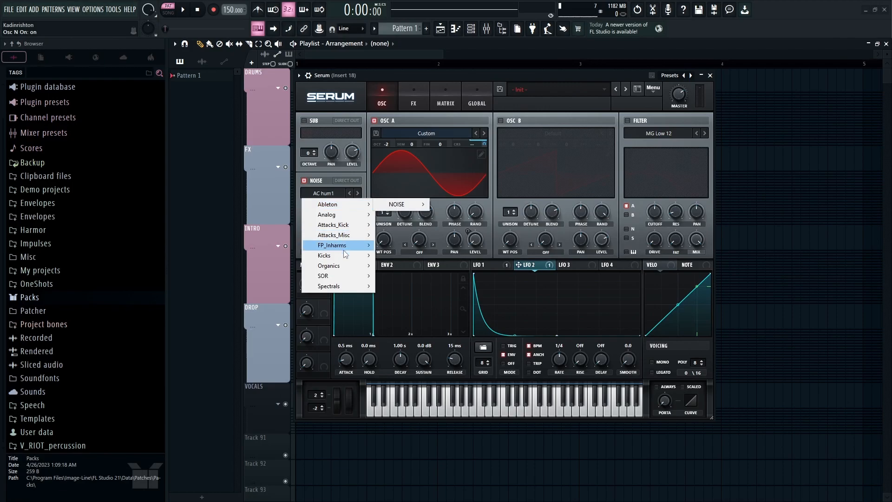
{"action": "mouse_move", "coordinate": [357, 271]}
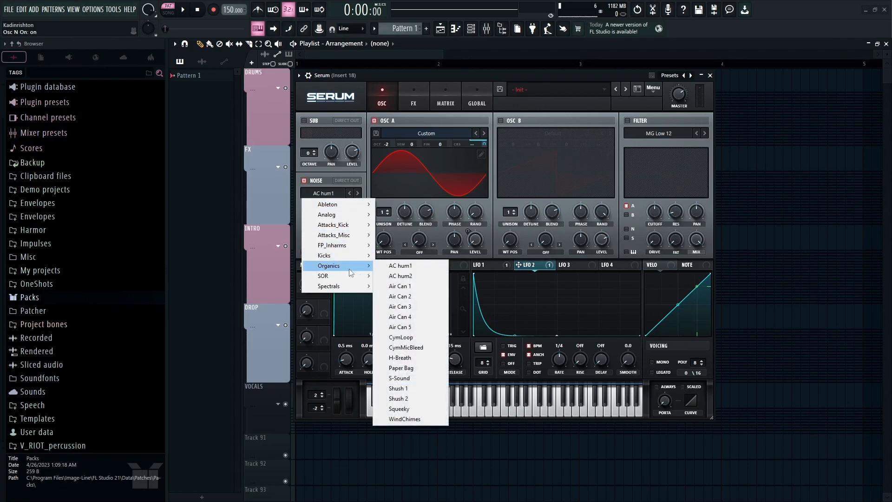
{"action": "left_click", "coordinate": [395, 338]}
{"action": "key", "text": "g"}
{"action": "key", "text": "g"}
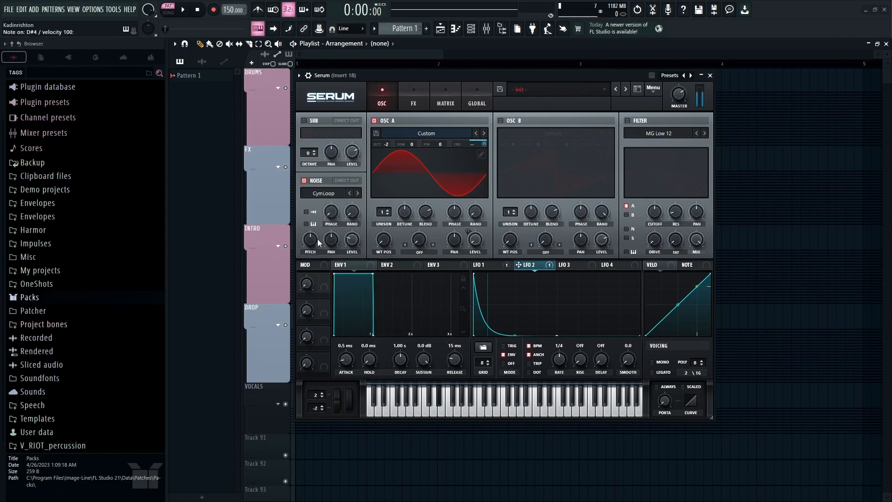
{"action": "key", "text": "d"}
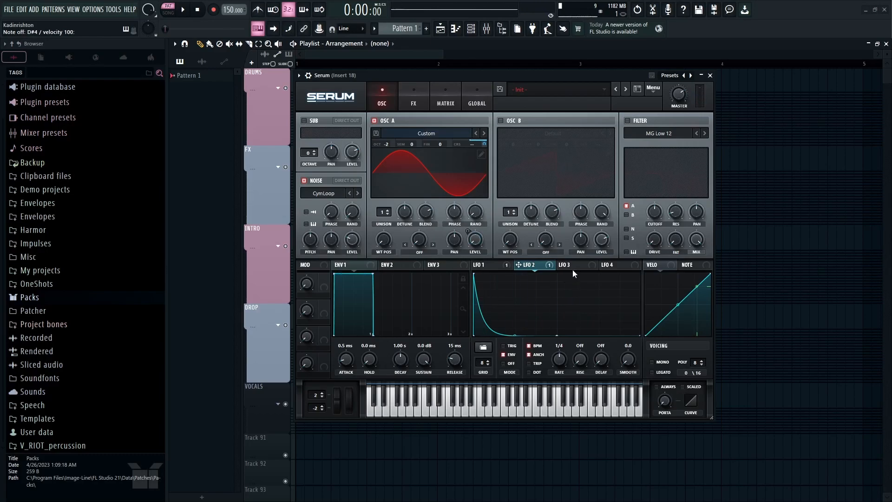
Step: Shape LFO 3 in envelope mode with a fast rise, short hold and curved decay, and assign it to the noise level at 9
{"action": "left_click", "coordinate": [570, 264]}
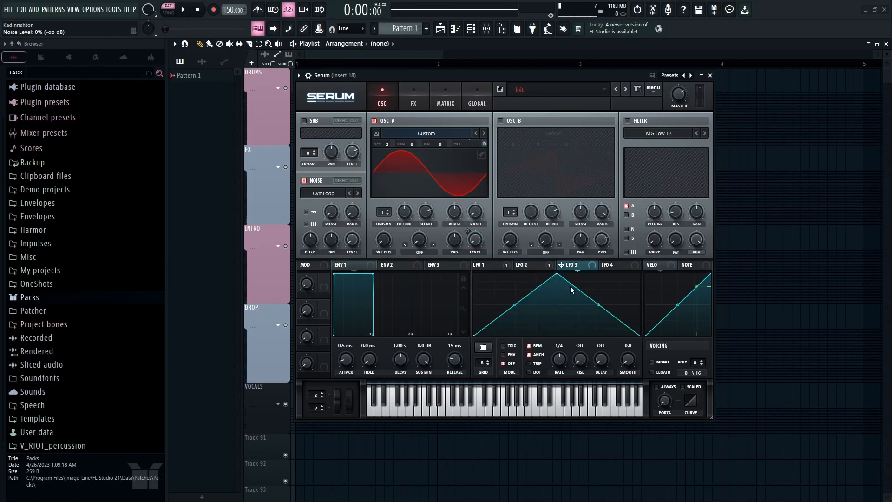
{"action": "left_click_drag", "start_coordinate": [556, 275], "coordinate": [497, 261]}
{"action": "double_click", "coordinate": [506, 276]}
{"action": "double_click", "coordinate": [540, 314]}
{"action": "left_click_drag", "start_coordinate": [540, 315], "coordinate": [562, 371]}
{"action": "left_click", "coordinate": [503, 354]}
{"action": "left_click_drag", "start_coordinate": [559, 265], "coordinate": [351, 239]}
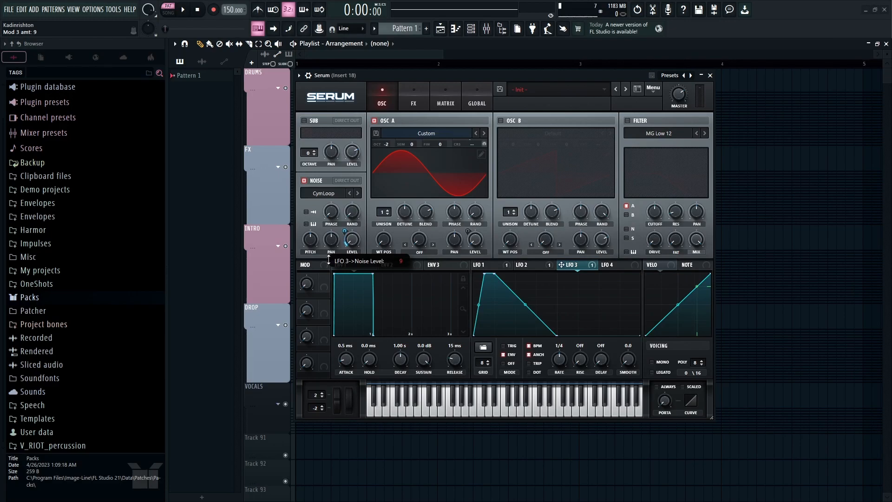
{"action": "mouse_move", "coordinate": [524, 304]}
{"action": "left_mouse_down"}
{"action": "mouse_move", "coordinate": [520, 311]}
{"action": "mouse_move", "coordinate": [525, 306]}
{"action": "left_mouse_up"}
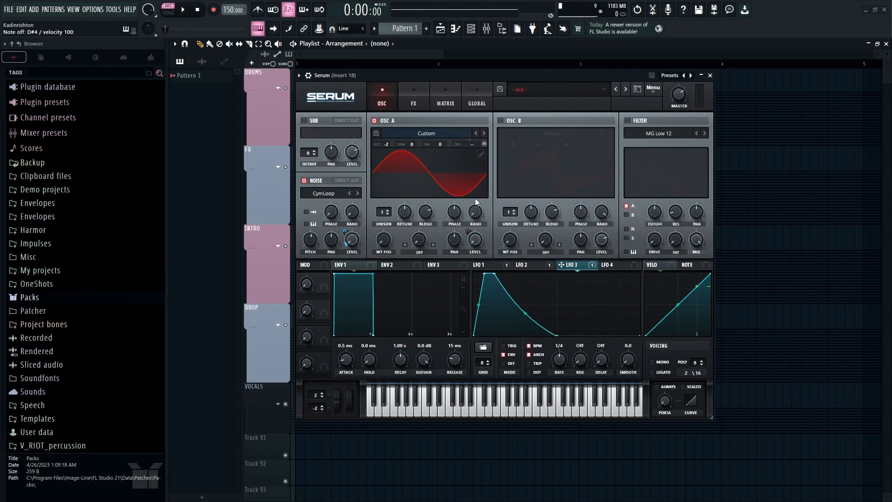
Step: Enable the compressor, distortion and EQ effects and order them that way at the start of the effects chain
{"action": "left_click", "coordinate": [413, 100]}
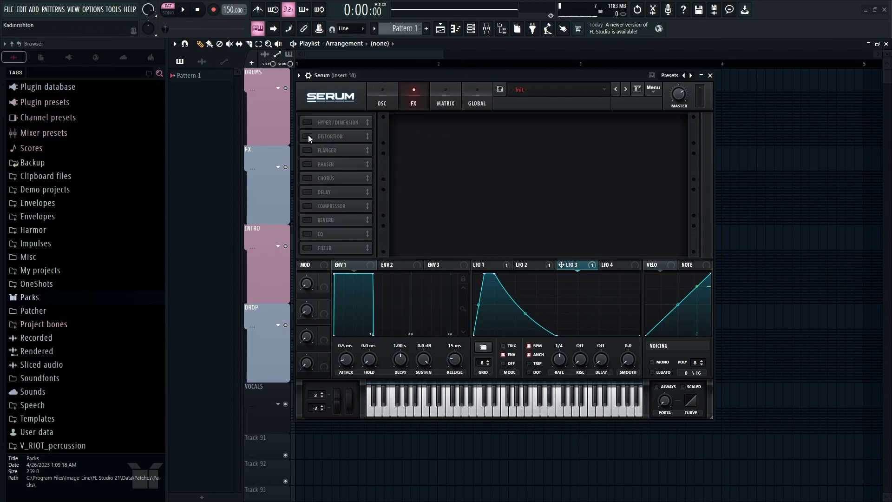
{"action": "left_click", "coordinate": [307, 206]}
{"action": "left_click_drag", "start_coordinate": [328, 206], "coordinate": [325, 109]}
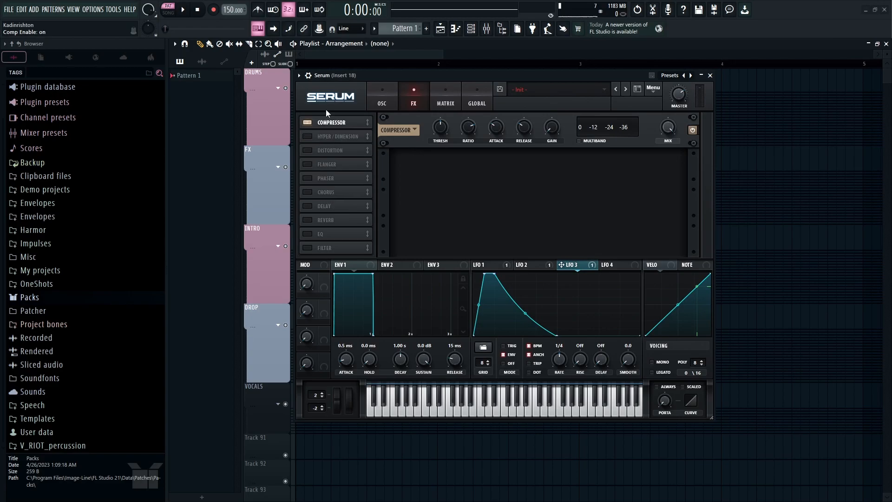
{"action": "left_click", "coordinate": [307, 150]}
{"action": "left_click_drag", "start_coordinate": [327, 150], "coordinate": [337, 136]}
{"action": "left_click", "coordinate": [307, 233]}
{"action": "left_click_drag", "start_coordinate": [333, 232], "coordinate": [329, 148]}
Step: Turn on the compressor's multiband mode and audition the sound
{"action": "left_click", "coordinate": [582, 141]}
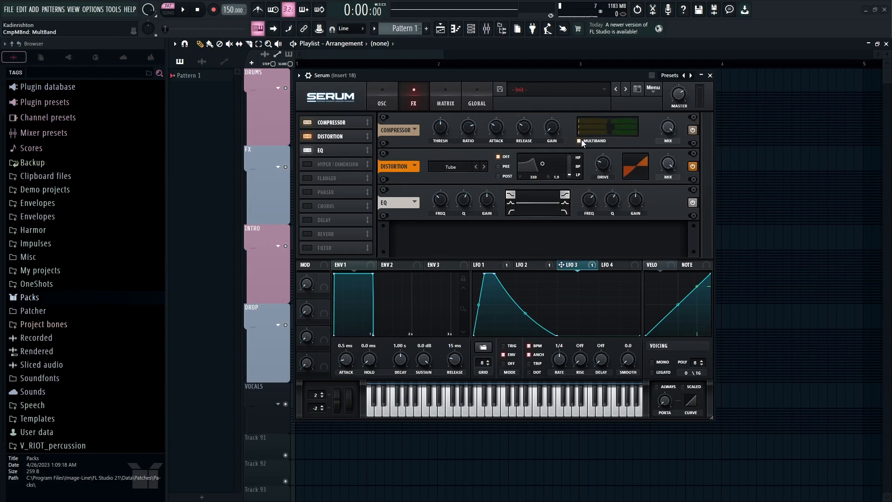
{"action": "left_click", "coordinate": [554, 130]}
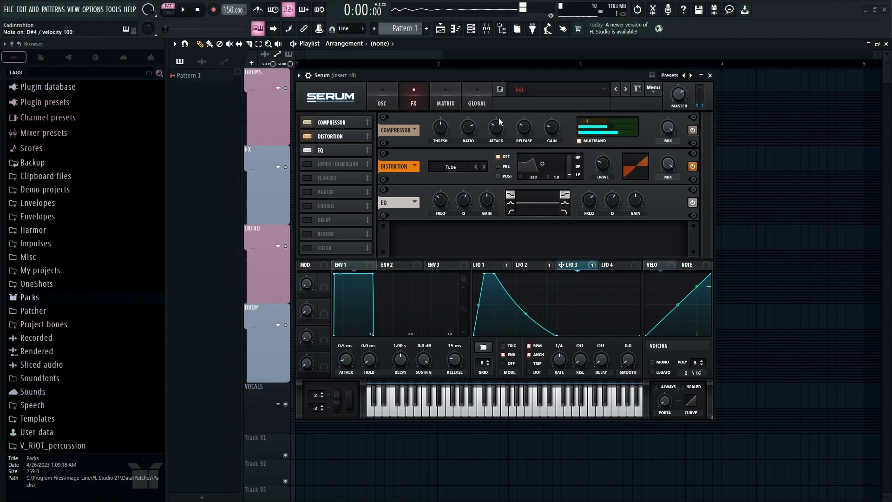
{"action": "left_click", "coordinate": [525, 130]}
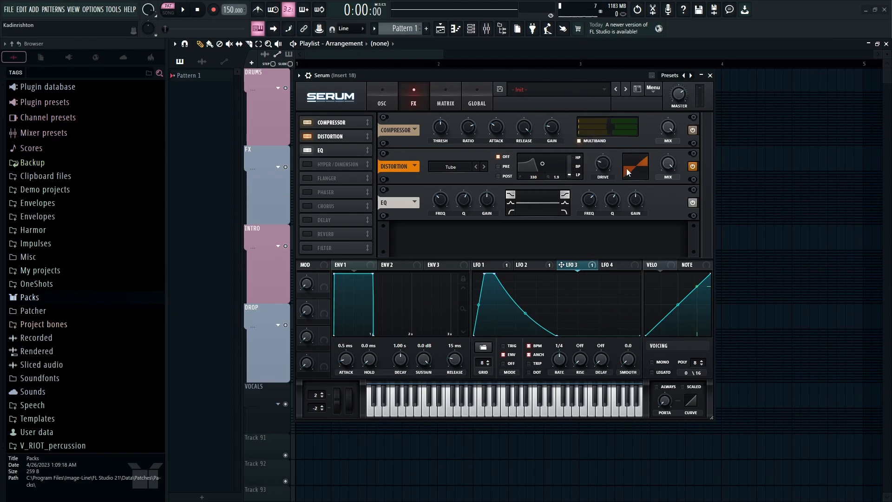
Step: Set the Tube distortion's drive to about 56% by ear and switch its Mix control to Level
{"action": "left_click", "coordinate": [601, 161]}
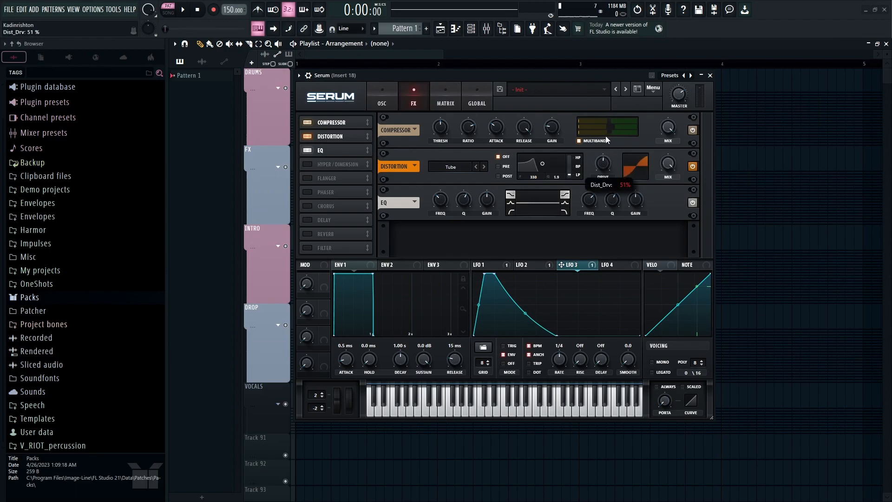
{"action": "left_click_drag", "start_coordinate": [617, 128], "coordinate": [620, 128]}
{"action": "key", "text": "d"}
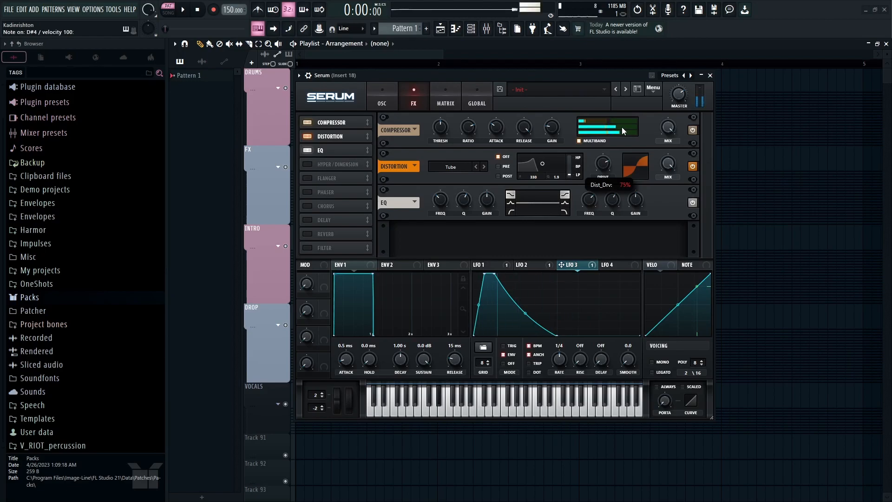
{"action": "left_click_drag", "start_coordinate": [621, 127], "coordinate": [613, 127]}
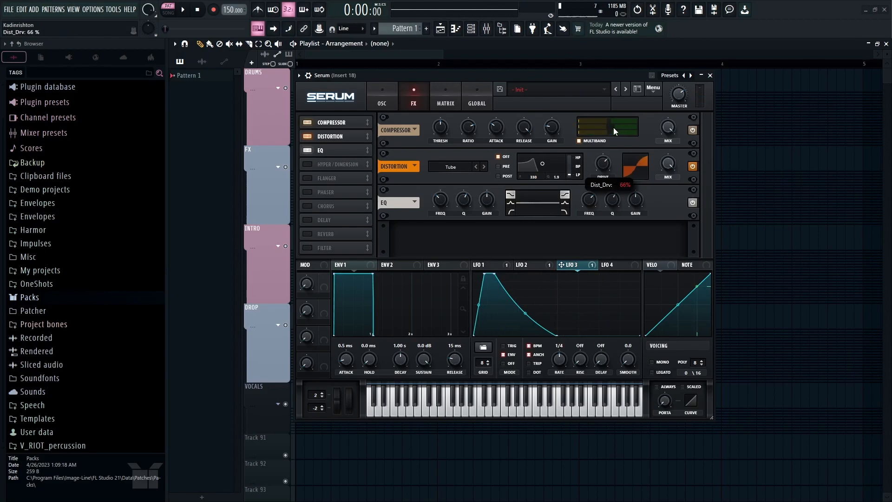
{"action": "key", "text": "d"}
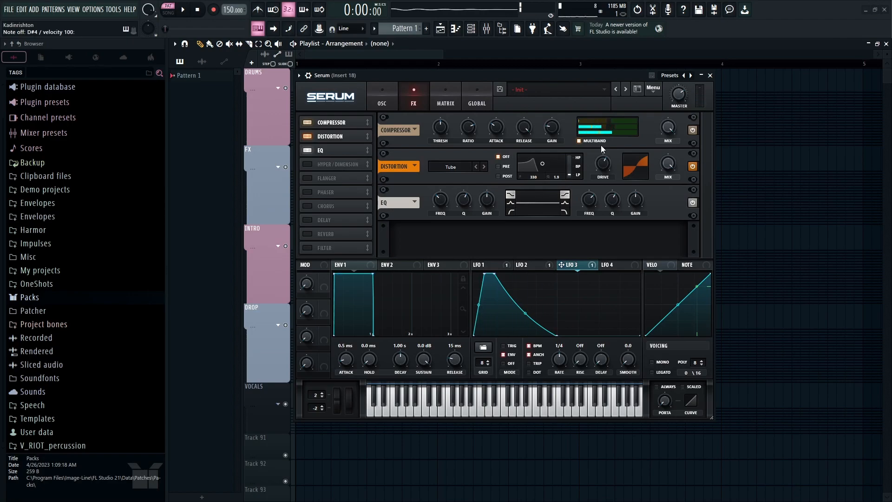
{"action": "key", "text": "d"}
{"action": "left_click_drag", "start_coordinate": [600, 160], "coordinate": [595, 159]}
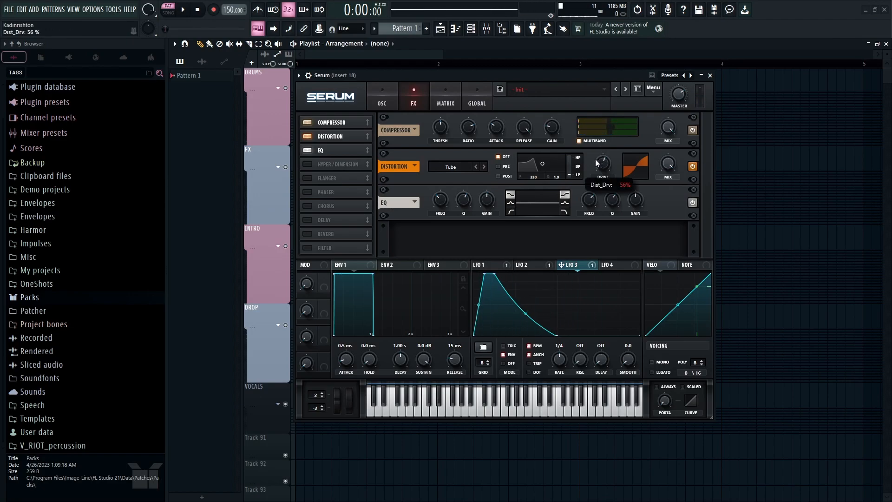
{"action": "key", "text": "d"}
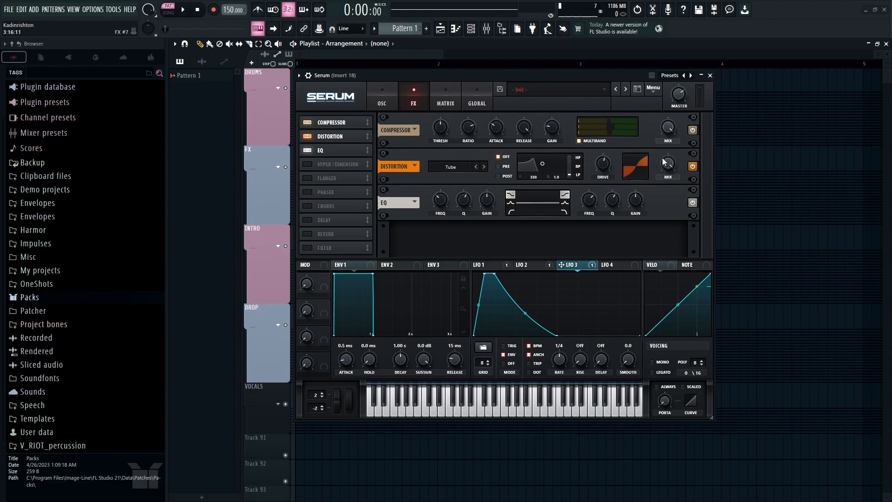
{"action": "left_click_drag", "start_coordinate": [672, 176], "coordinate": [692, 109]}
Step: Switch both EQ bands to the peak shape, boosting the high band and slightly cutting the low band
{"action": "left_click", "coordinate": [565, 203]}
{"action": "left_click_drag", "start_coordinate": [635, 199], "coordinate": [640, 186]}
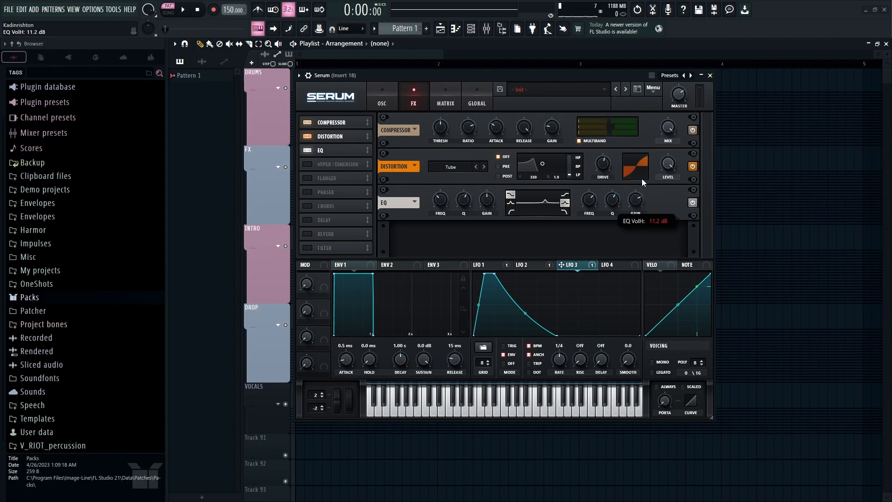
{"action": "left_click_drag", "start_coordinate": [584, 201], "coordinate": [595, 201]}
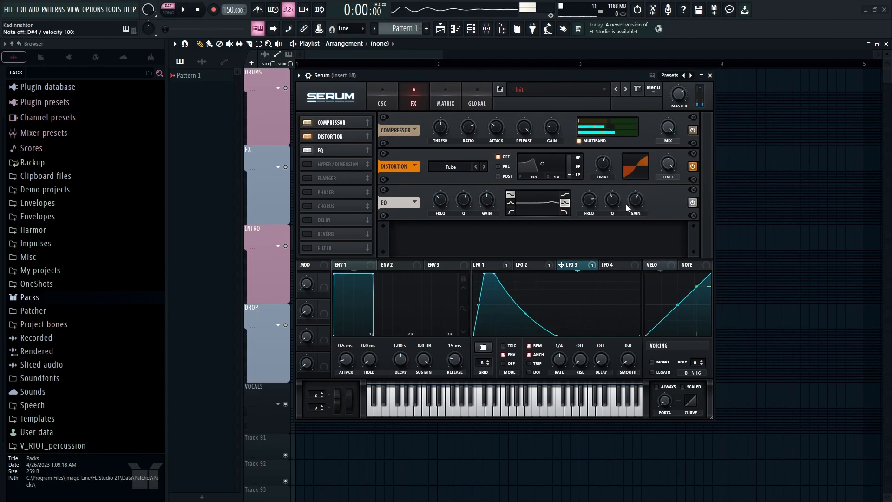
{"action": "left_click", "coordinate": [510, 202]}
{"action": "mouse_move", "coordinate": [487, 198]}
{"action": "left_mouse_down"}
{"action": "mouse_move", "coordinate": [495, 169]}
{"action": "mouse_move", "coordinate": [480, 205]}
{"action": "left_mouse_up"}
{"action": "mouse_move", "coordinate": [466, 198]}
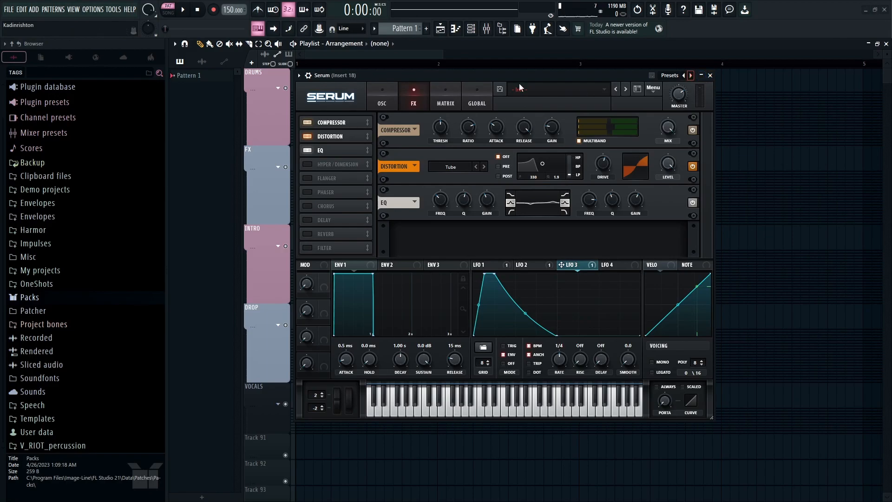
Step: Load MSaturator into the first effect slot of Serum's mixer track and lower its input to about -1.8 dB
{"action": "left_click", "coordinate": [312, 78]}
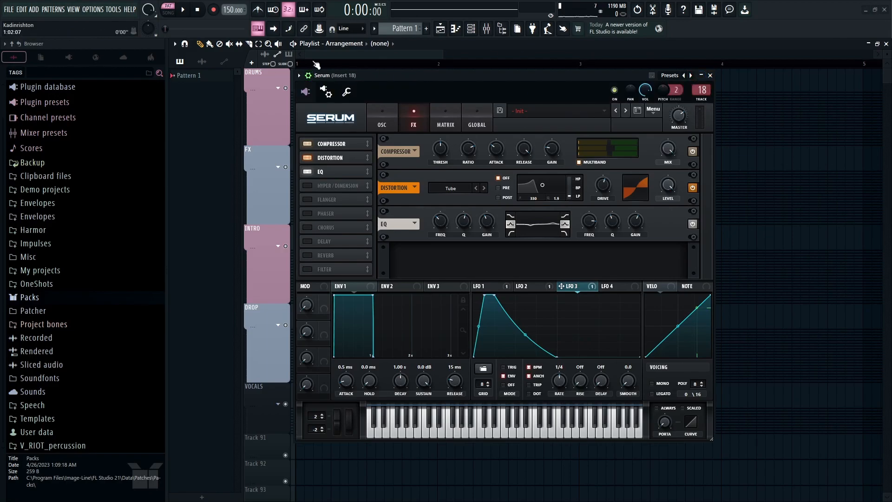
{"action": "left_click", "coordinate": [699, 102]}
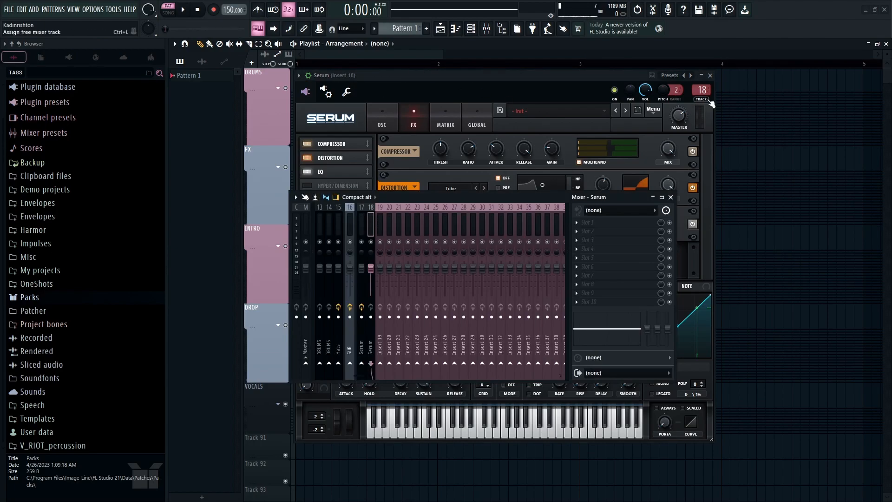
{"action": "left_click", "coordinate": [710, 75]}
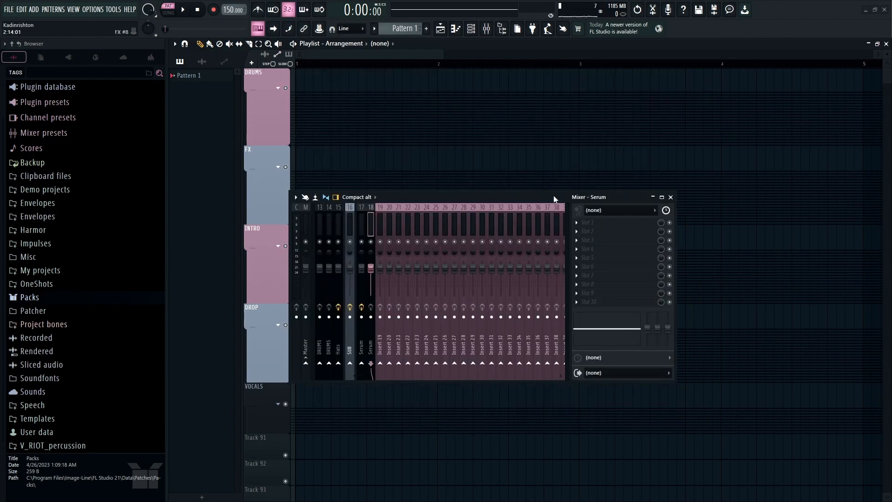
{"action": "left_click", "coordinate": [589, 222]}
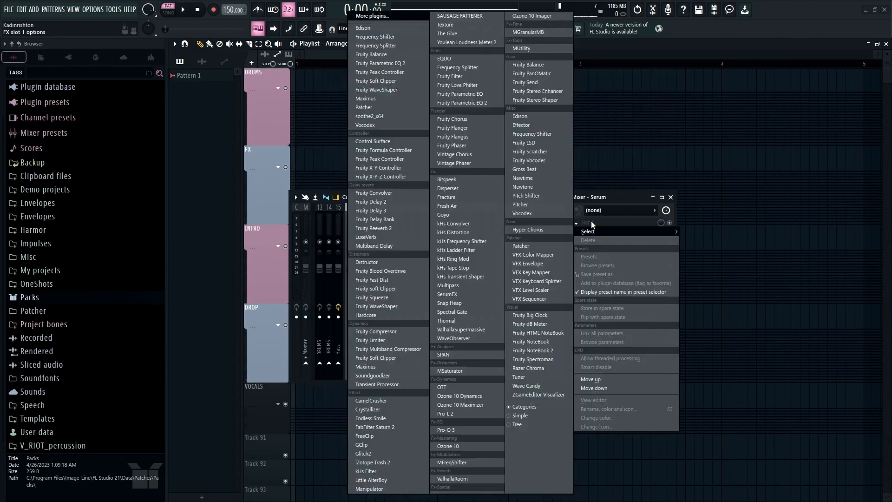
{"action": "left_click", "coordinate": [476, 369]}
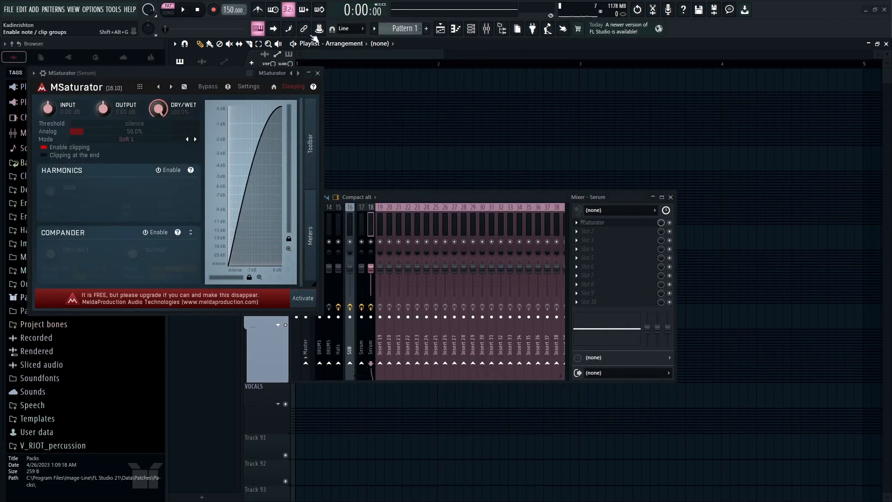
{"action": "left_click_drag", "start_coordinate": [235, 74], "coordinate": [447, 85]}
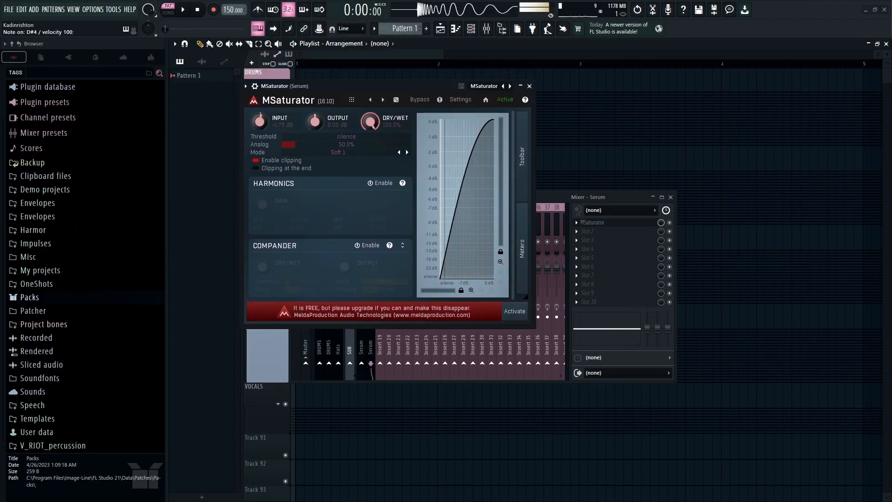
{"action": "left_click", "coordinate": [529, 86]}
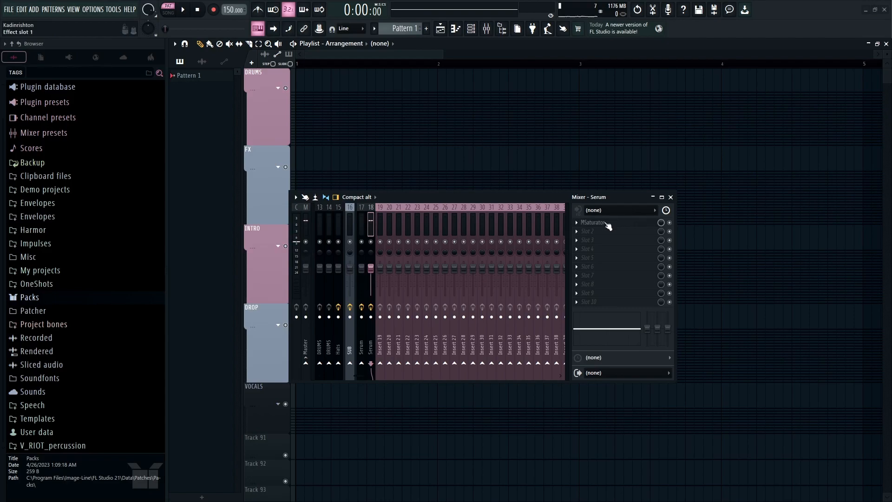
Step: Add Fruity Parametric EQ 2 in slot 2 with a low cut, a 2.3 dB boost near 1726 Hz and a slight band 4 cut
{"action": "left_click", "coordinate": [601, 231]}
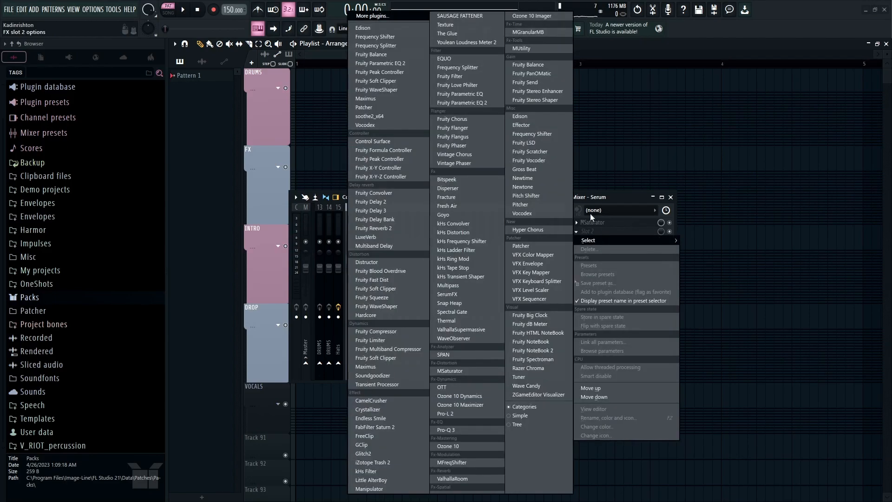
{"action": "left_click", "coordinate": [456, 102]}
{"action": "left_click_drag", "start_coordinate": [148, 214], "coordinate": [99, 267]}
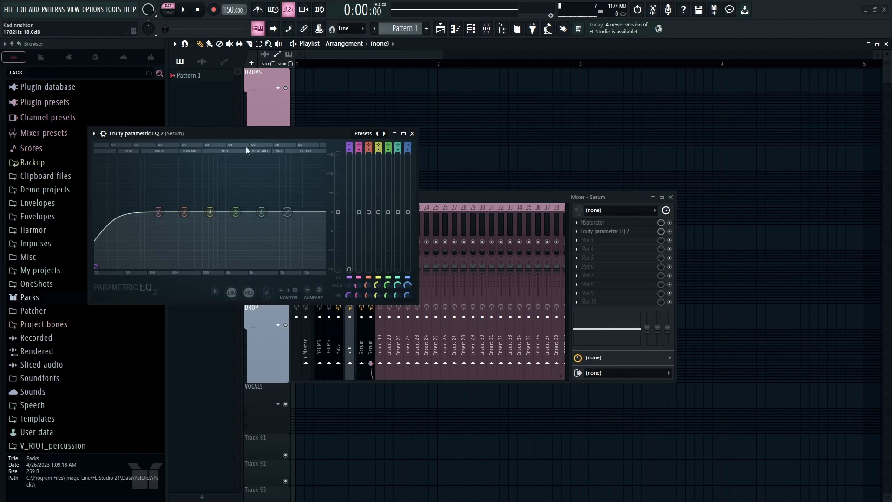
{"action": "mouse_move", "coordinate": [261, 212]}
{"action": "left_mouse_down"}
{"action": "mouse_move", "coordinate": [267, 182]}
{"action": "mouse_move", "coordinate": [309, 180]}
{"action": "mouse_move", "coordinate": [239, 178]}
{"action": "mouse_move", "coordinate": [243, 204]}
{"action": "left_mouse_up"}
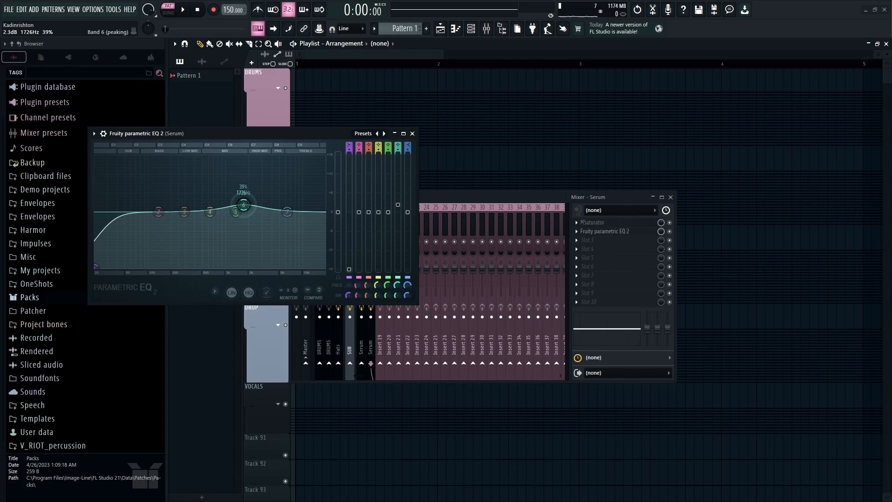
{"action": "mouse_move", "coordinate": [247, 209]}
{"action": "left_mouse_down"}
{"action": "mouse_move", "coordinate": [247, 189]}
{"action": "mouse_move", "coordinate": [247, 206]}
{"action": "mouse_move", "coordinate": [189, 179]}
{"action": "mouse_move", "coordinate": [180, 163]}
{"action": "mouse_move", "coordinate": [177, 227]}
{"action": "mouse_move", "coordinate": [206, 220]}
{"action": "left_mouse_up"}
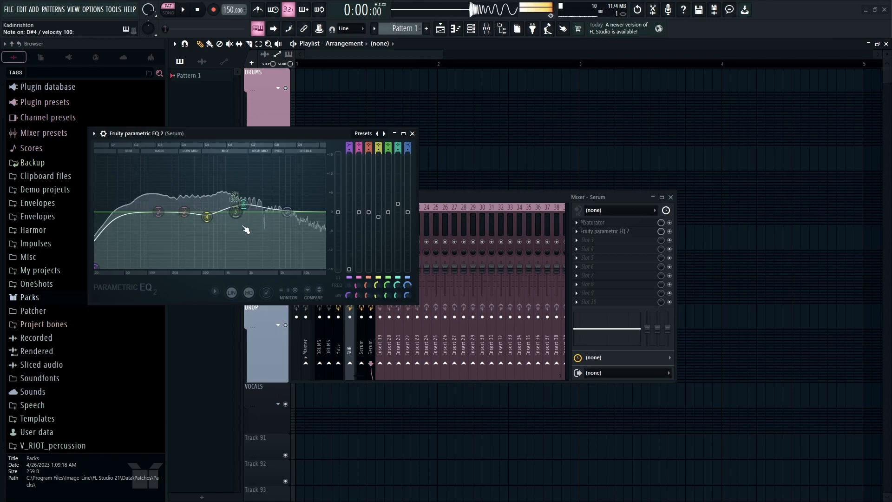
{"action": "left_click", "coordinate": [412, 134]}
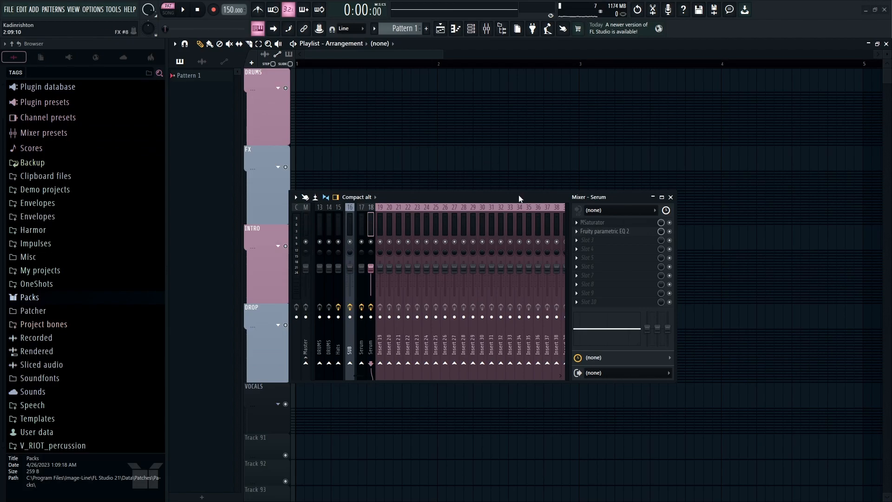
Step: Add the kHs Compressor to the third effect slot, with its threshold at about -9.5 dB and a longer release
{"action": "left_click", "coordinate": [594, 241]}
{"action": "left_click", "coordinate": [419, 21]}
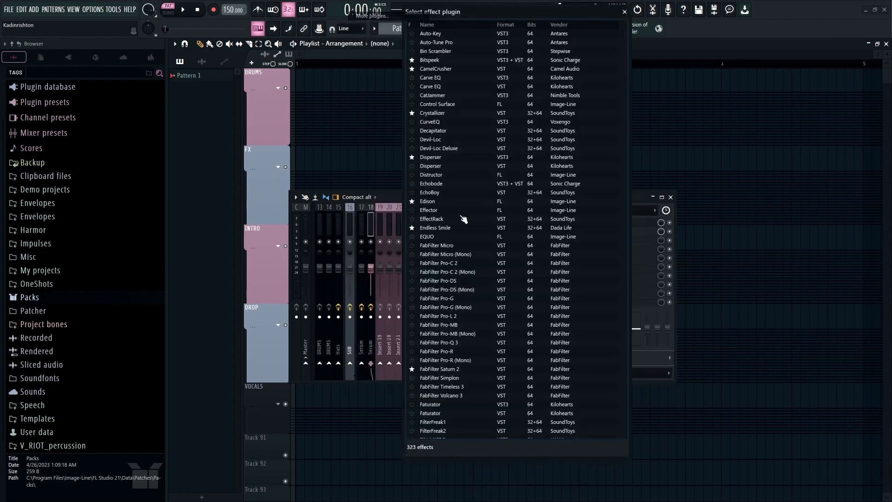
{"action": "type", "text": "compr"}
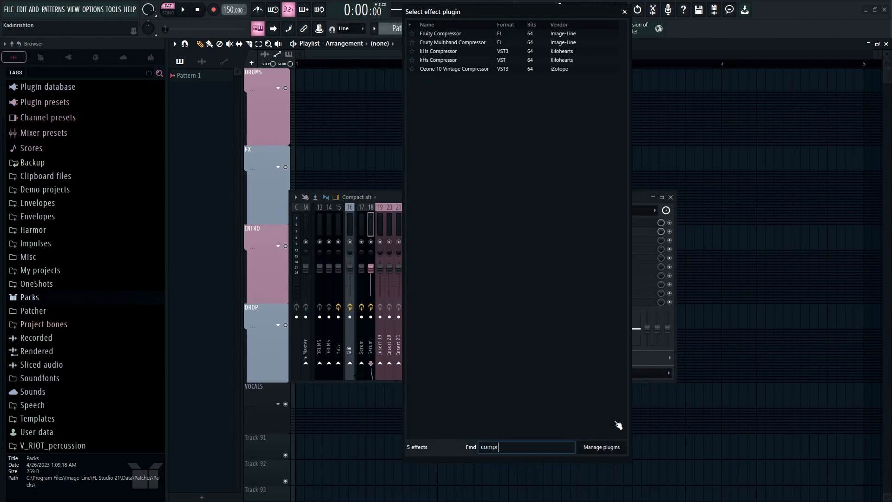
{"action": "double_click", "coordinate": [451, 51]}
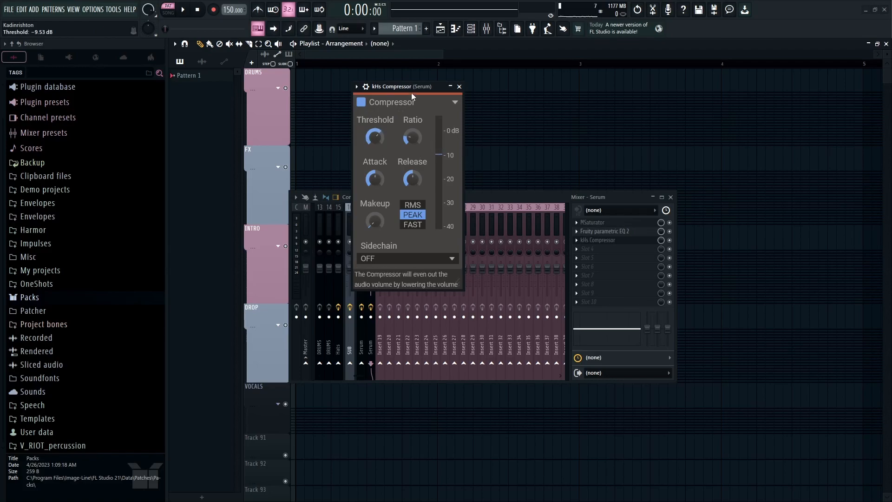
{"action": "left_click_drag", "start_coordinate": [412, 86], "coordinate": [414, 80]}
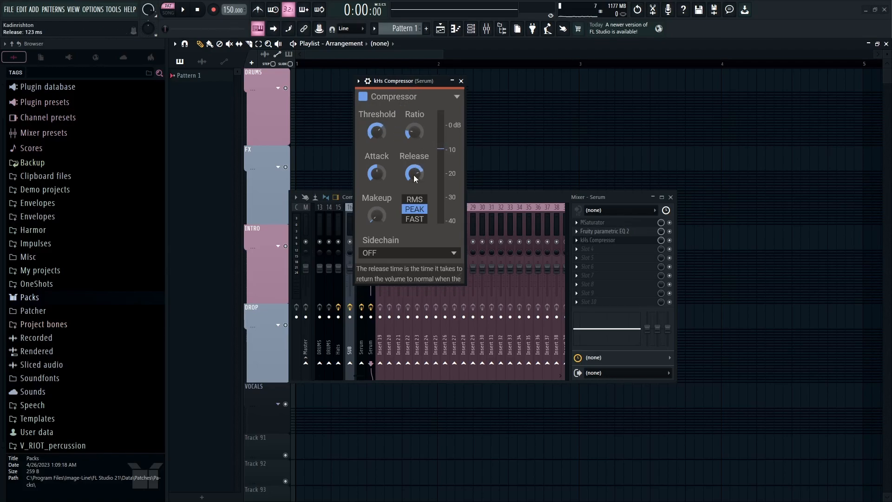
{"action": "left_click", "coordinate": [461, 81]}
Step: Add the kHs Transient Shaper to the fourth effect slot
{"action": "left_click", "coordinate": [605, 252]}
{"action": "left_click", "coordinate": [517, 40]}
{"action": "scroll", "coordinate": [511, 325], "scroll_direction": "down", "scroll_amount": 5}
{"action": "double_click", "coordinate": [464, 418]}
{"action": "left_click_drag", "start_coordinate": [223, 134], "coordinate": [422, 150]}
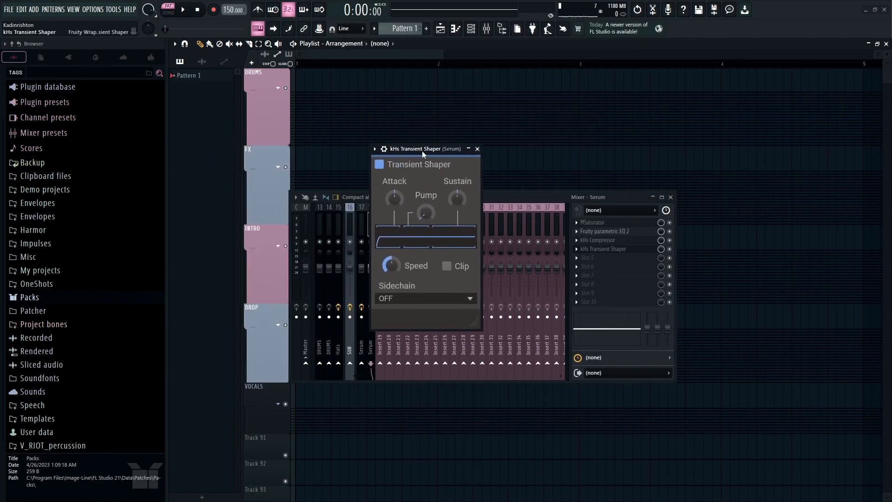
Step: Turn on the transient shaper's Clip option and try its attack at about 24%, auditioning the kick
{"action": "left_click_drag", "start_coordinate": [395, 267], "coordinate": [395, 280]}
{"action": "left_click_drag", "start_coordinate": [394, 198], "coordinate": [394, 200]}
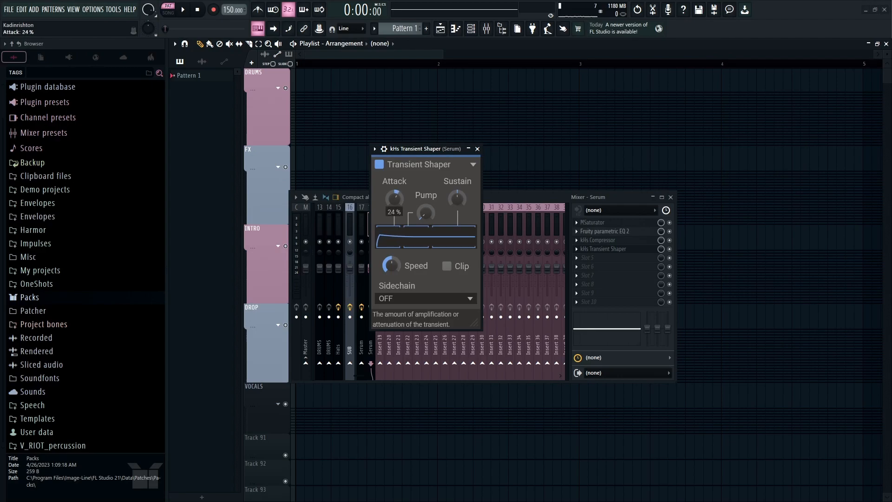
{"action": "left_click", "coordinate": [446, 266]}
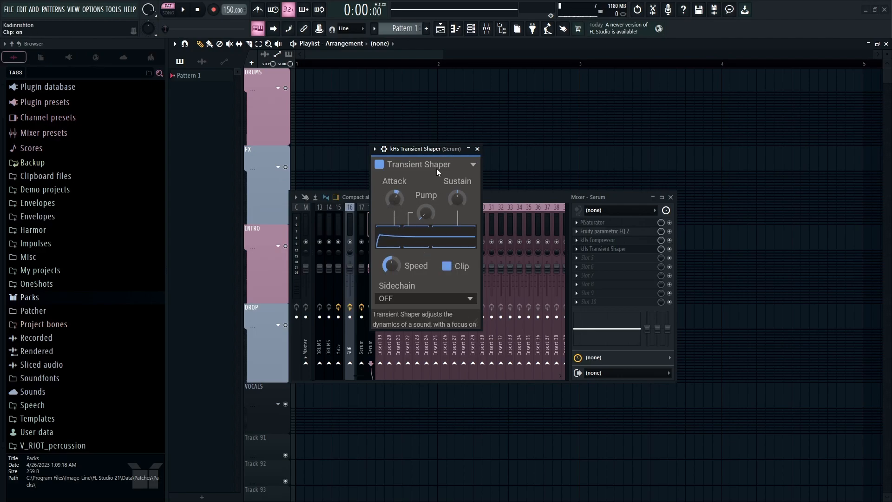
{"action": "left_click_drag", "start_coordinate": [394, 198], "coordinate": [394, 203]}
{"action": "left_click", "coordinate": [412, 140]}
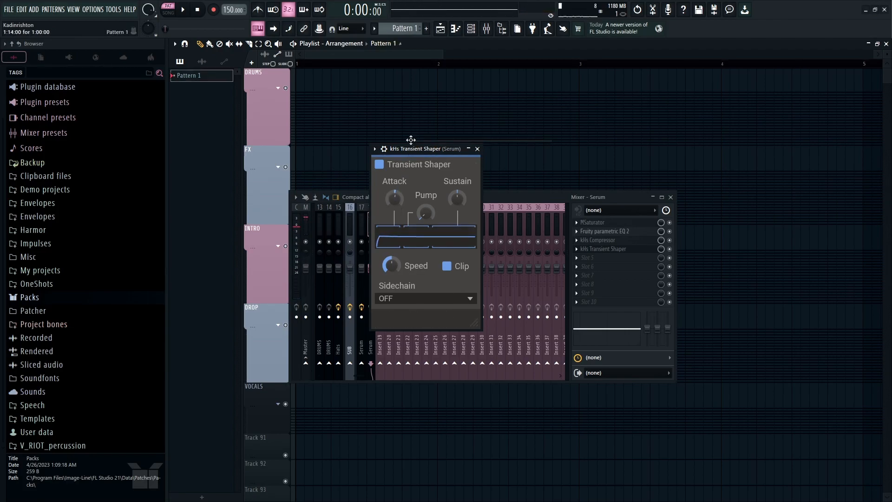
{"action": "left_click_drag", "start_coordinate": [420, 148], "coordinate": [419, 149]}
{"action": "key", "text": "d"}
Step: Set the transient shaper's attack to about 22% and fine-tune its speed while auditioning the kick repeatedly
{"action": "left_click_drag", "start_coordinate": [394, 200], "coordinate": [394, 178]}
{"action": "key", "text": "d"}
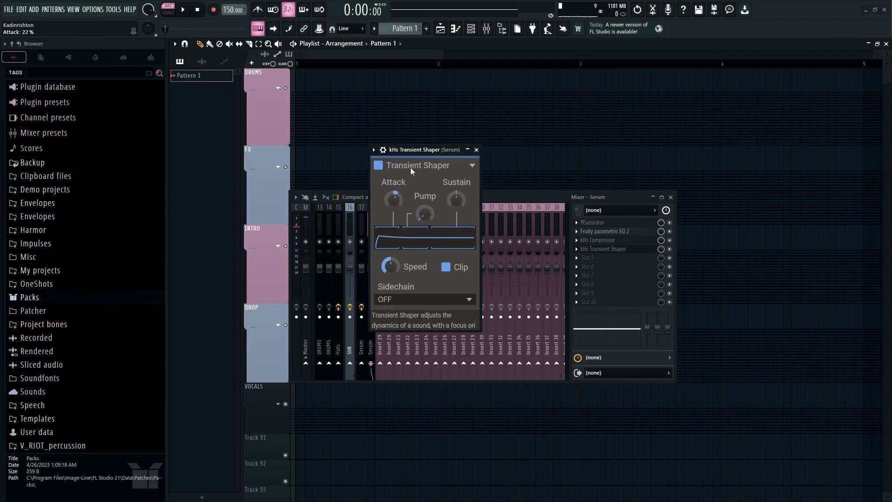
{"action": "key", "text": "d"}
{"action": "key", "text": "d"}
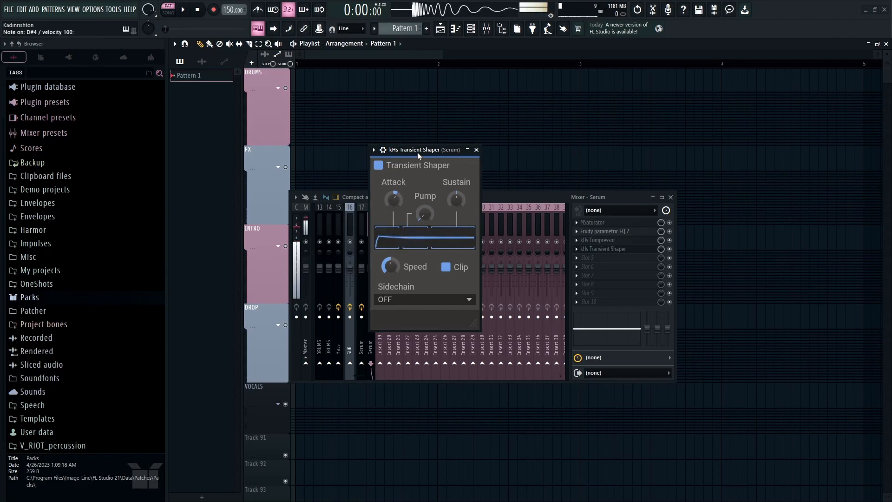
{"action": "key", "text": "d"}
{"action": "key", "text": "d"}
{"action": "key", "text": "d"}
{"action": "left_click_drag", "start_coordinate": [392, 266], "coordinate": [391, 255]}
{"action": "key", "text": "d"}
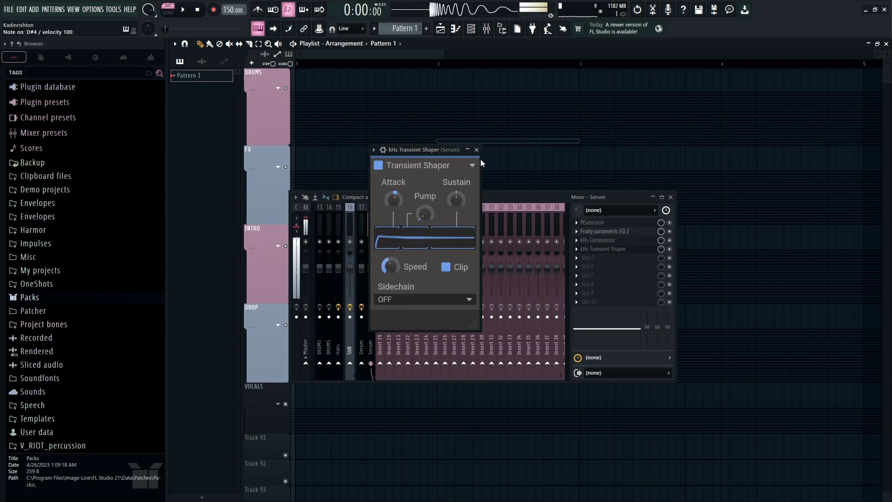
Step: Add a second MSaturator to the fifth effect slot and set its mode to Soft 3, comparing modes by ear
{"action": "left_click", "coordinate": [587, 258]}
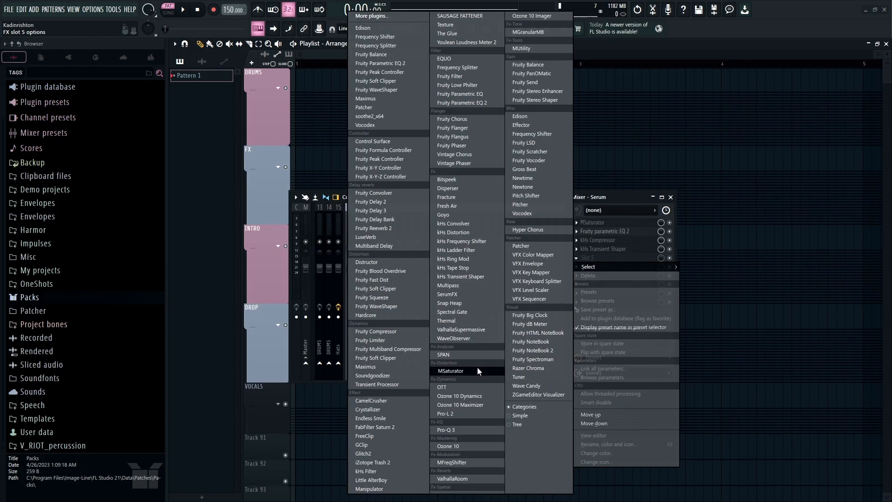
{"action": "left_click", "coordinate": [450, 371]}
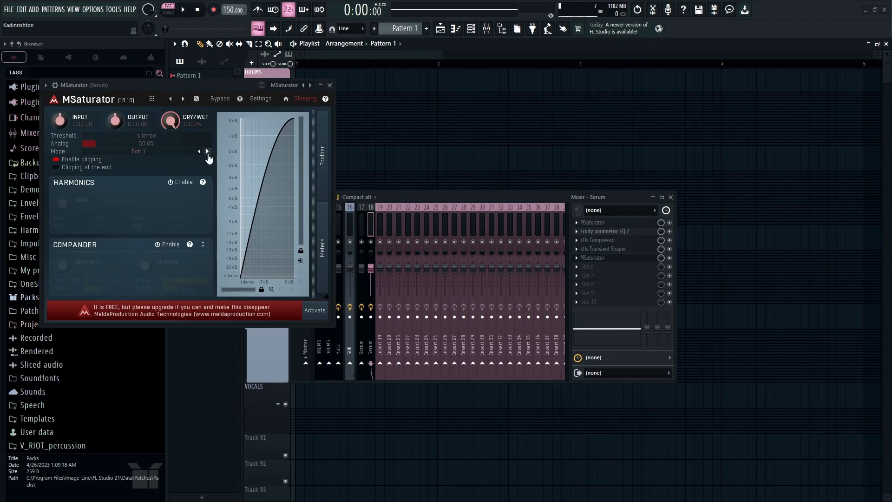
{"action": "left_click", "coordinate": [209, 155]}
{"action": "key", "text": "d"}
{"action": "left_click", "coordinate": [207, 155]}
{"action": "key", "text": "d"}
{"action": "left_click", "coordinate": [199, 152]}
{"action": "key", "text": "d"}
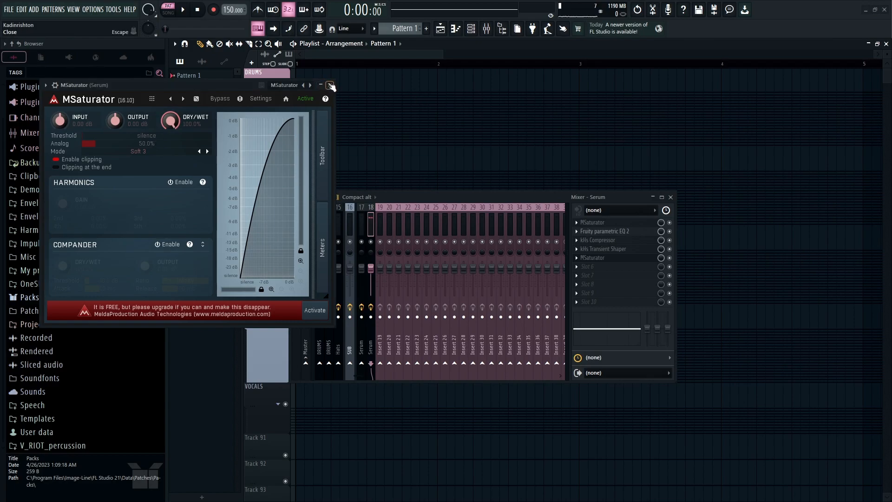
{"action": "left_click", "coordinate": [330, 85]}
Step: Write a short note for the Serum channel at the start of Pattern 1 in the piano roll
{"action": "left_click", "coordinate": [471, 29]}
{"action": "right_click", "coordinate": [581, 150]}
{"action": "left_click", "coordinate": [607, 150]}
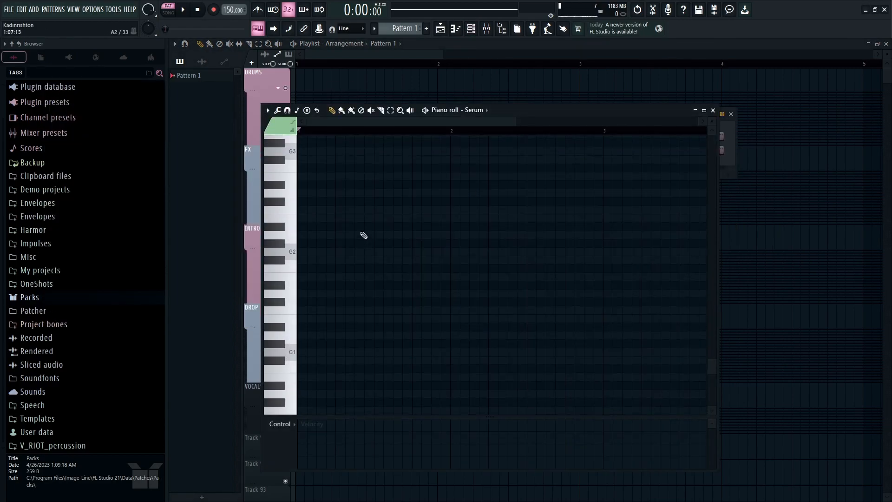
{"action": "left_click", "coordinate": [712, 110]}
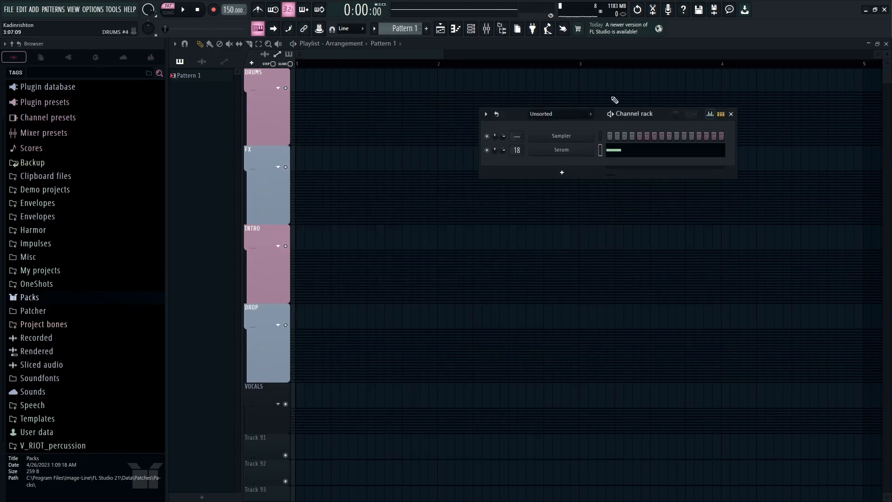
{"action": "left_click", "coordinate": [730, 114]}
Step: Place Pattern 1 at the start of the DRUMS playlist track, trim it to the note's length and consolidate it to a WAV file
{"action": "left_click_drag", "start_coordinate": [324, 84], "coordinate": [308, 82]}
{"action": "left_click_drag", "start_coordinate": [432, 87], "coordinate": [312, 90]}
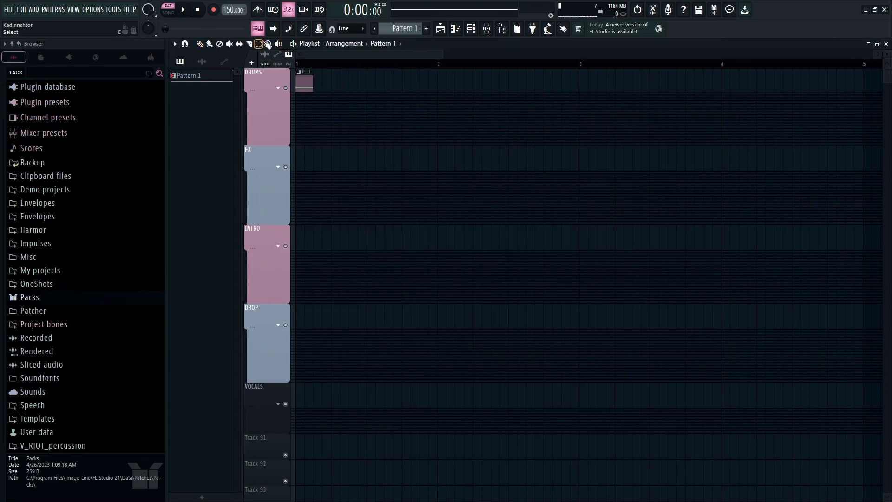
{"action": "left_click_drag", "start_coordinate": [370, 70], "coordinate": [308, 83]}
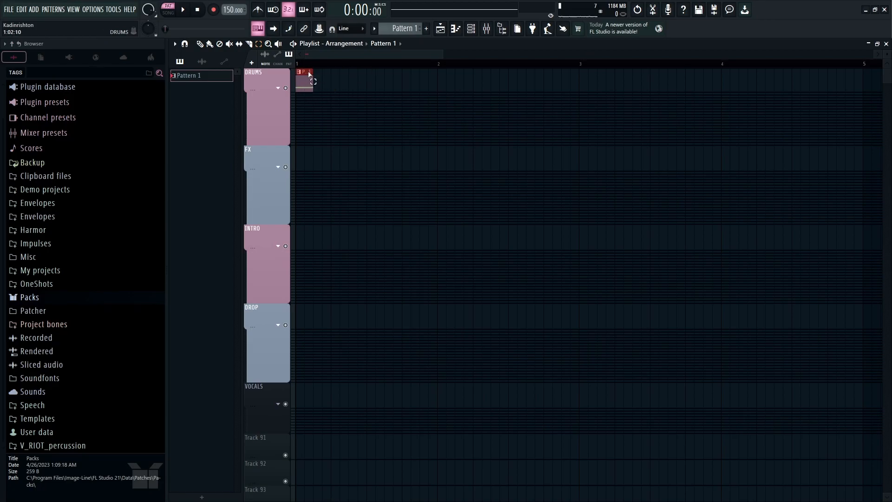
{"action": "key", "text": "ctrl+alt+c"}
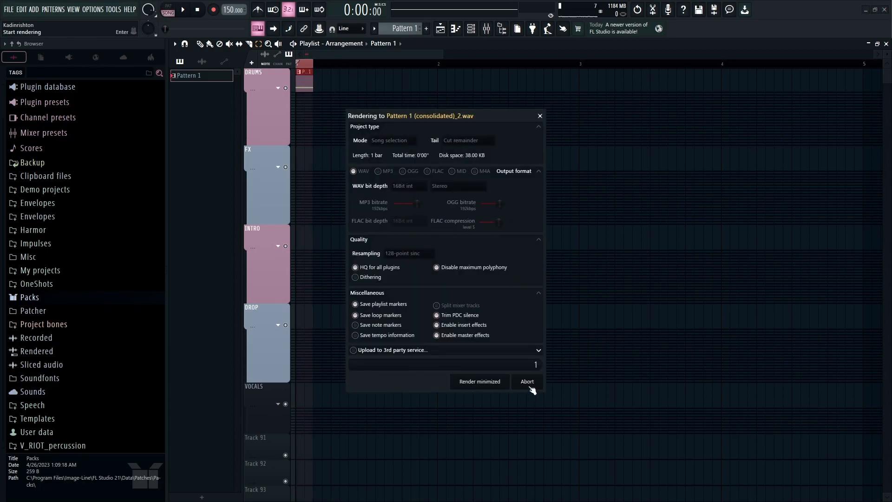
{"action": "left_click", "coordinate": [527, 381]}
Step: Examine the consolidated kick's waveform up close and play it back
{"action": "scroll", "coordinate": [323, 57], "scroll_direction": "up", "scroll_amount": 6}
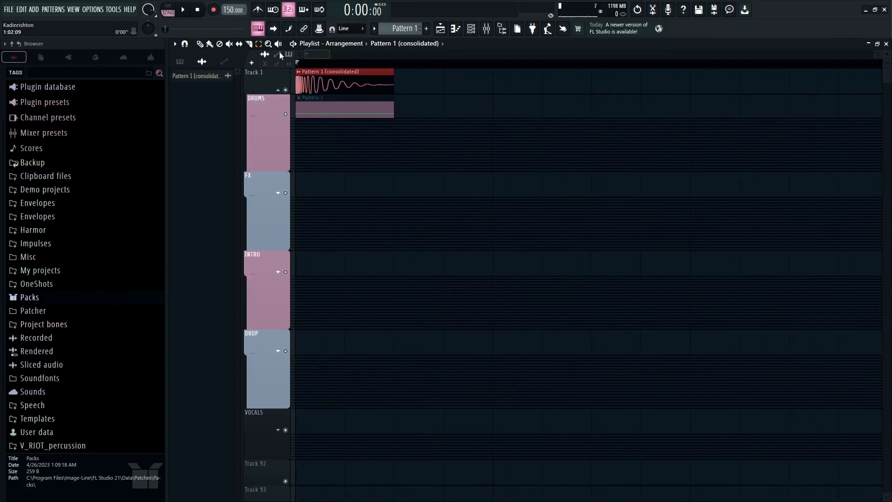
{"action": "key", "text": "space"}
{"action": "scroll", "coordinate": [318, 65], "scroll_direction": "up", "scroll_amount": 2}
{"action": "key", "text": "space"}
Step: Return to the Draw tool, solo the DRUMS playlist track holding the original pattern and open the channel rack
{"action": "left_click", "coordinate": [200, 44]}
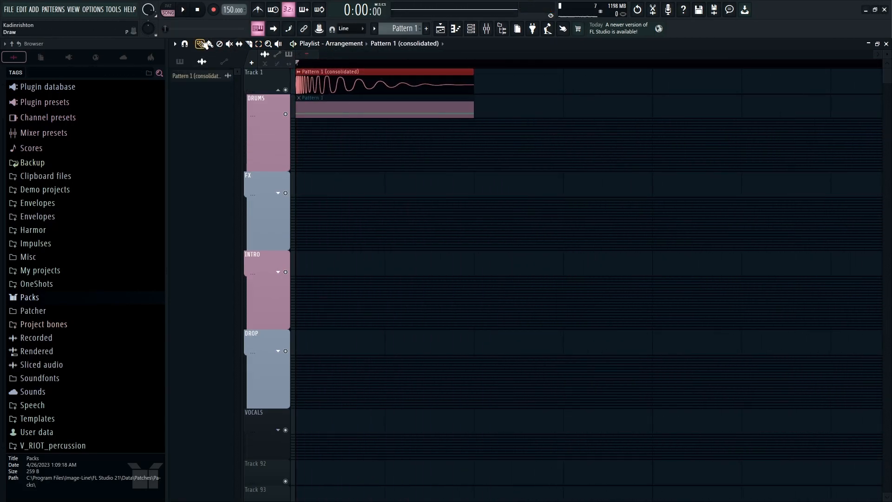
{"action": "left_click", "coordinate": [514, 161]}
{"action": "right_click", "coordinate": [505, 160]}
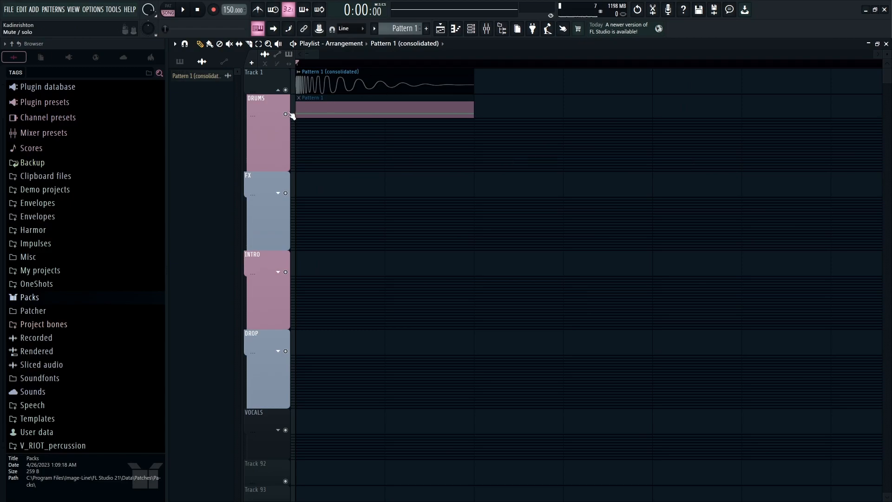
{"action": "right_click", "coordinate": [285, 114]}
{"action": "left_click", "coordinate": [470, 28]}
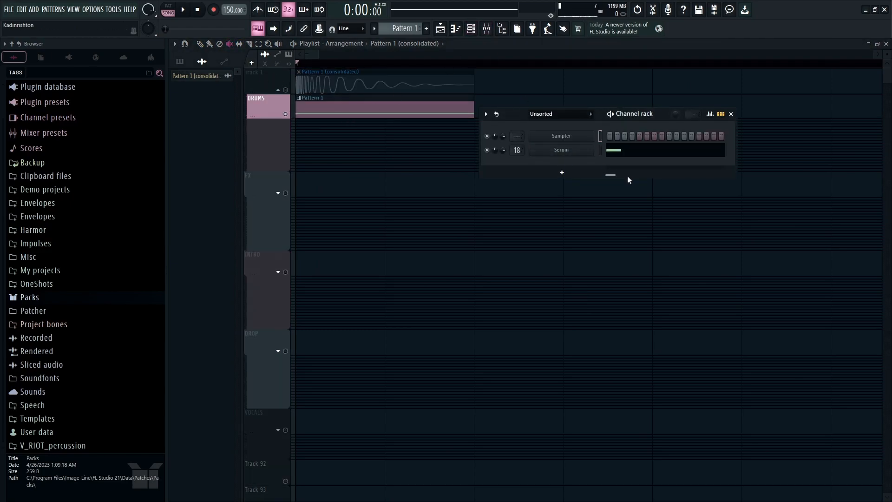
Step: Reopen the Serum channel, shorten LFO 3's decay slightly and switch the noise oscillator from CymLoop to an earlier sample
{"action": "left_click", "coordinate": [598, 151]}
{"action": "left_click", "coordinate": [581, 150]}
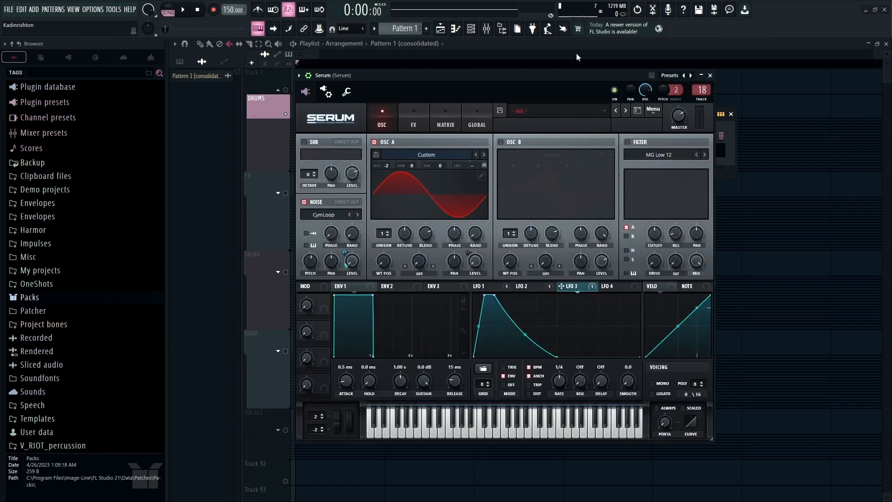
{"action": "left_click_drag", "start_coordinate": [555, 355], "coordinate": [548, 356]}
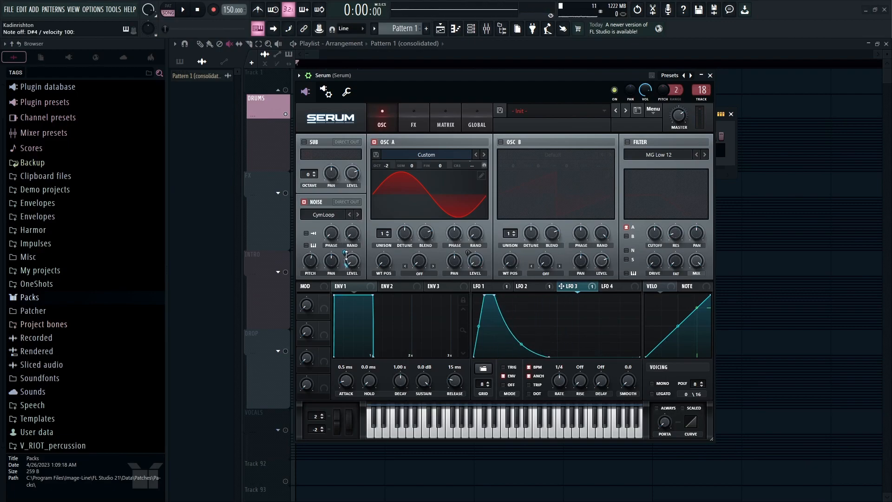
{"action": "left_click", "coordinate": [349, 214]}
{"action": "left_click", "coordinate": [350, 214]}
Step: Shorten the decay of the LFO 2 curve and set the distortion drive to 65%
{"action": "left_click", "coordinate": [402, 121]}
{"action": "scroll", "coordinate": [640, 220], "scroll_direction": "up", "scroll_amount": 5}
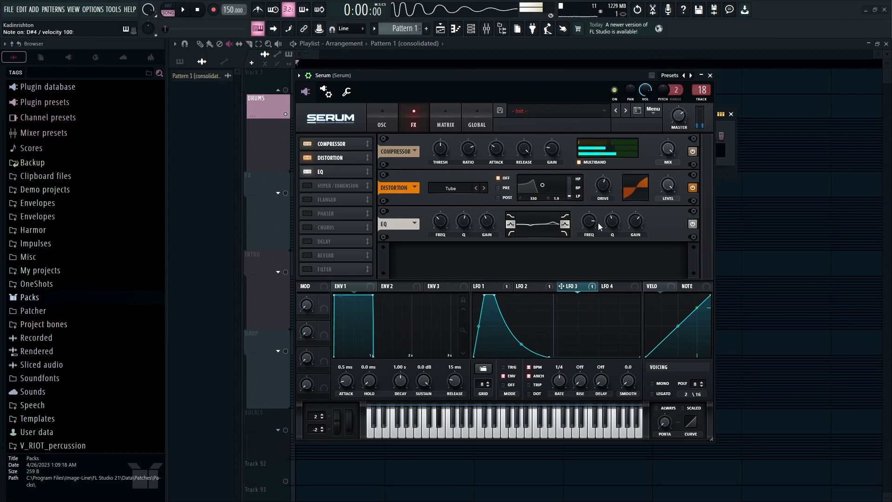
{"action": "left_click", "coordinate": [383, 122]}
{"action": "left_click", "coordinate": [531, 287]}
{"action": "key", "text": "d"}
{"action": "mouse_move", "coordinate": [514, 357]}
{"action": "left_mouse_down"}
{"action": "mouse_move", "coordinate": [511, 349]}
{"action": "mouse_move", "coordinate": [502, 356]}
{"action": "left_mouse_up"}
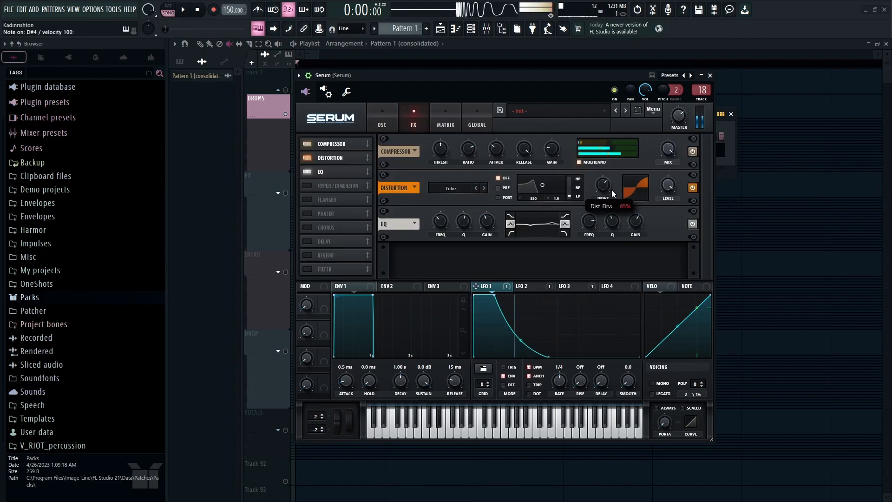
Step: Close Serum and consolidate the Pattern 1 clip on the DRUMS track to a second audio clip
{"action": "left_click", "coordinate": [709, 75]}
{"action": "left_click", "coordinate": [260, 45]}
{"action": "left_click", "coordinate": [318, 112]}
{"action": "key", "text": "ctrl+alt+c"}
{"action": "left_click", "coordinate": [530, 381]}
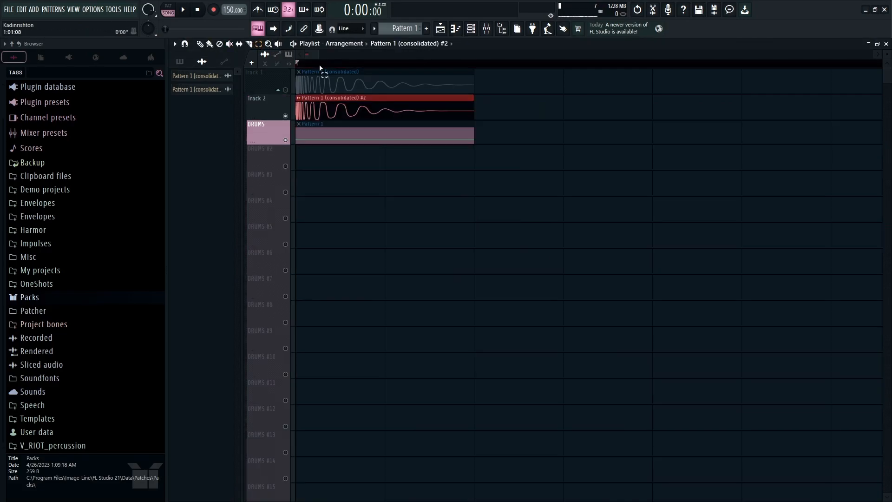
Step: Solo and play the two consolidated kick clips in turn to compare their sound
{"action": "right_click", "coordinate": [286, 90]}
{"action": "key", "text": "space"}
{"action": "right_click", "coordinate": [285, 116]}
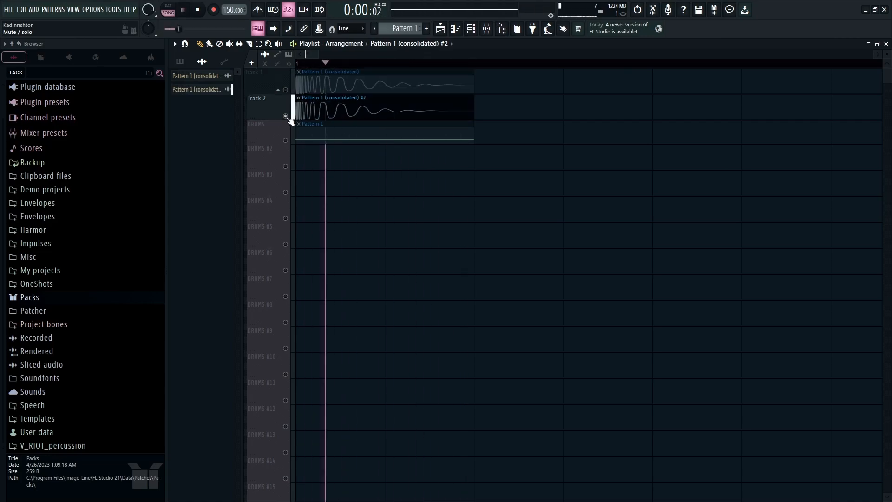
{"action": "key", "text": "space"}
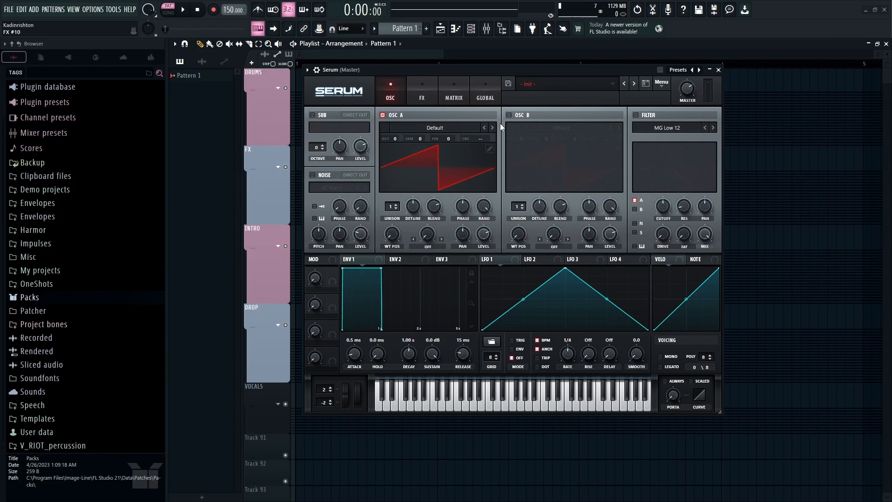
Step: Turn oscillator A's default saw wavetable into a sine by clearing its upper harmonics in the wavetable editor
{"action": "left_click", "coordinate": [487, 147]}
{"action": "right_click", "coordinate": [428, 100]}
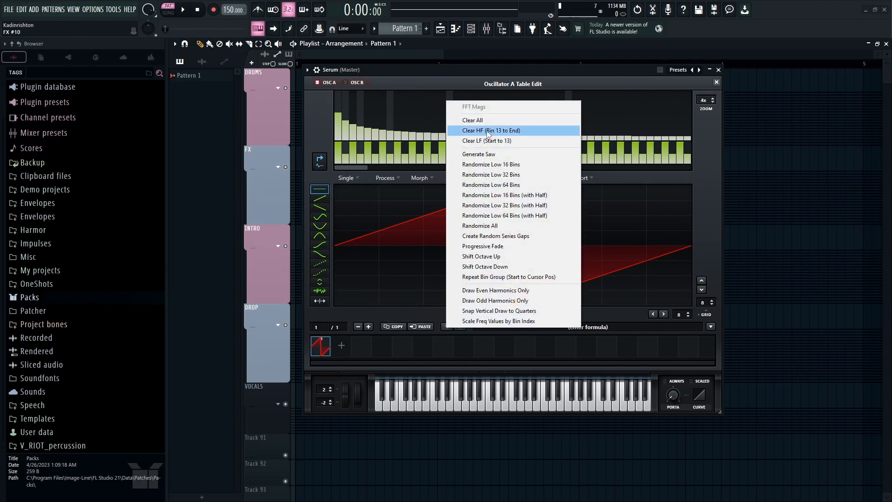
{"action": "left_click", "coordinate": [487, 130]}
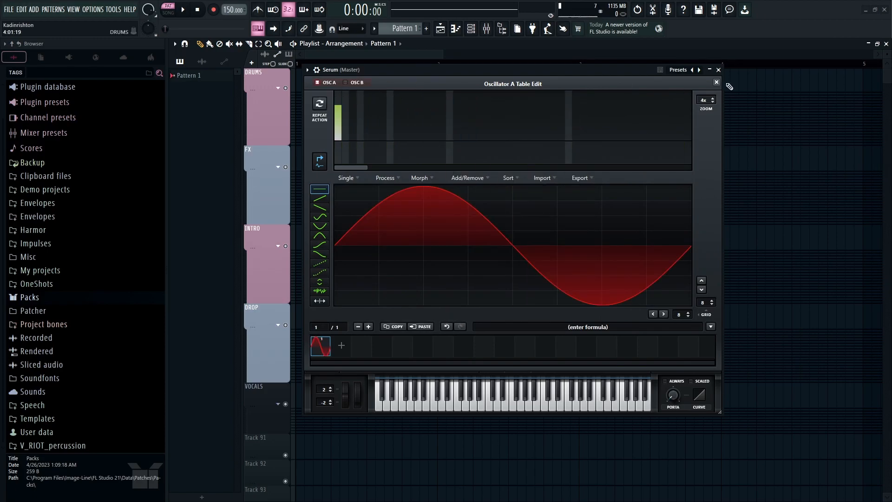
{"action": "left_click", "coordinate": [716, 82]}
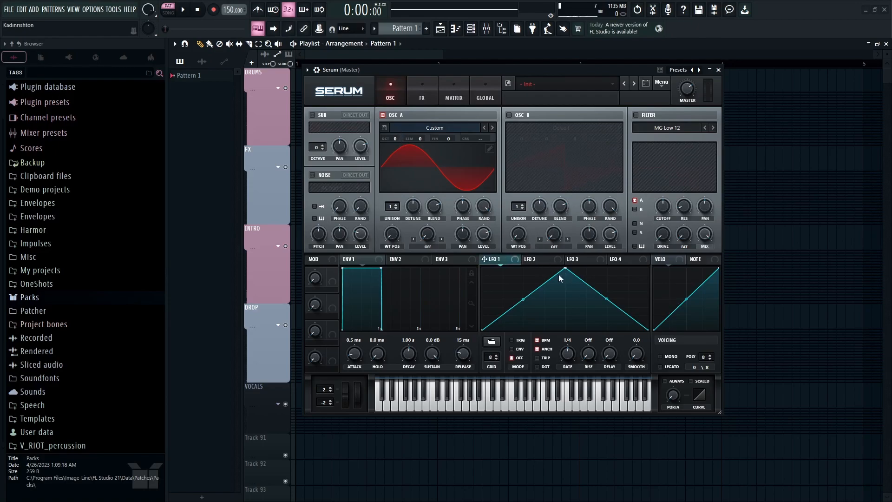
Step: Shape LFO 1 as a short hold followed by a decay in envelope mode and assign it to oscillator A's level
{"action": "left_click_drag", "start_coordinate": [564, 270], "coordinate": [537, 350]}
{"action": "left_click_drag", "start_coordinate": [493, 239], "coordinate": [483, 233]}
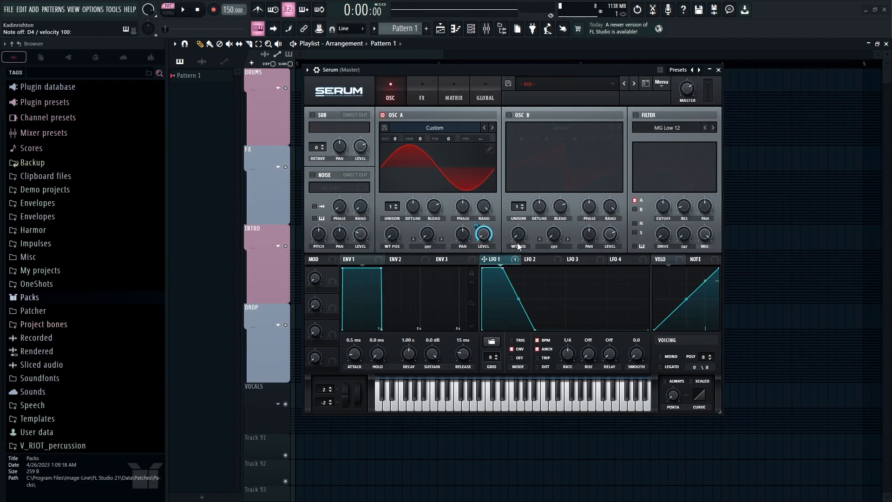
Step: Shape LFO 2 in envelope mode as a steep curved decay from the start to mid-cycle, with a rate of 1/8
{"action": "left_click", "coordinate": [531, 260]}
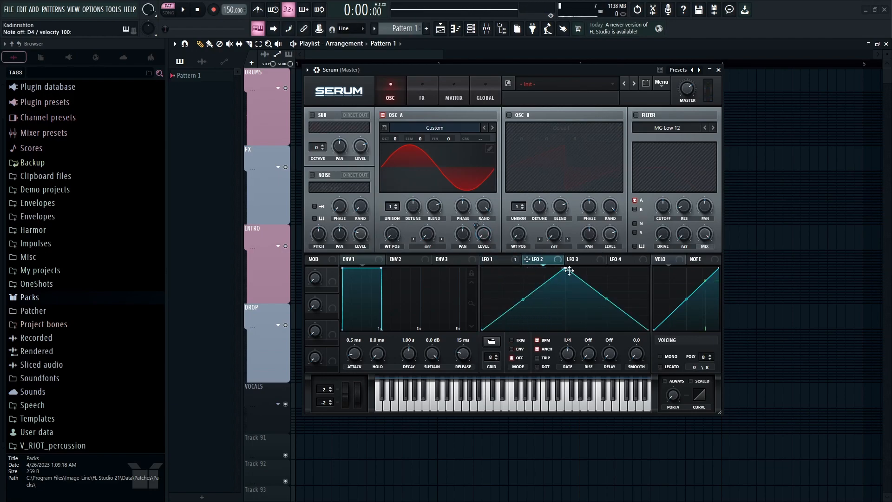
{"action": "left_click_drag", "start_coordinate": [566, 269], "coordinate": [482, 268]}
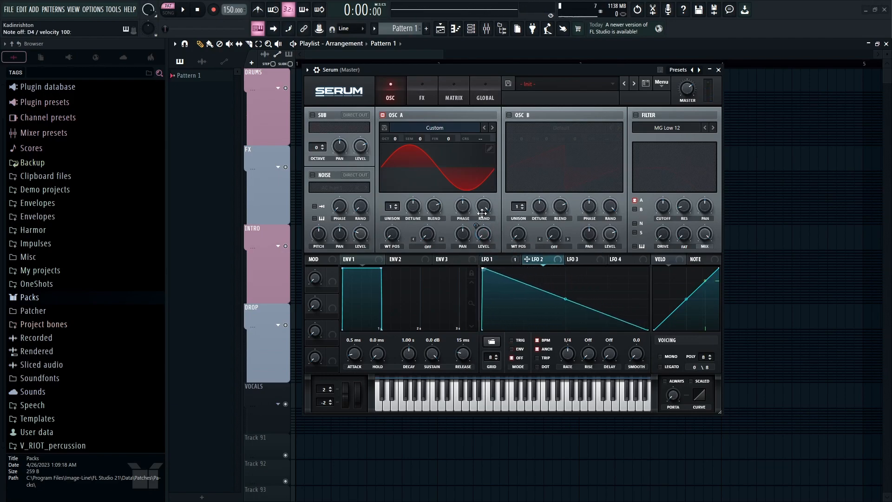
{"action": "left_click", "coordinate": [509, 259]}
{"action": "left_click", "coordinate": [539, 263]}
{"action": "double_click", "coordinate": [567, 322]}
{"action": "left_click_drag", "start_coordinate": [567, 323], "coordinate": [569, 362]}
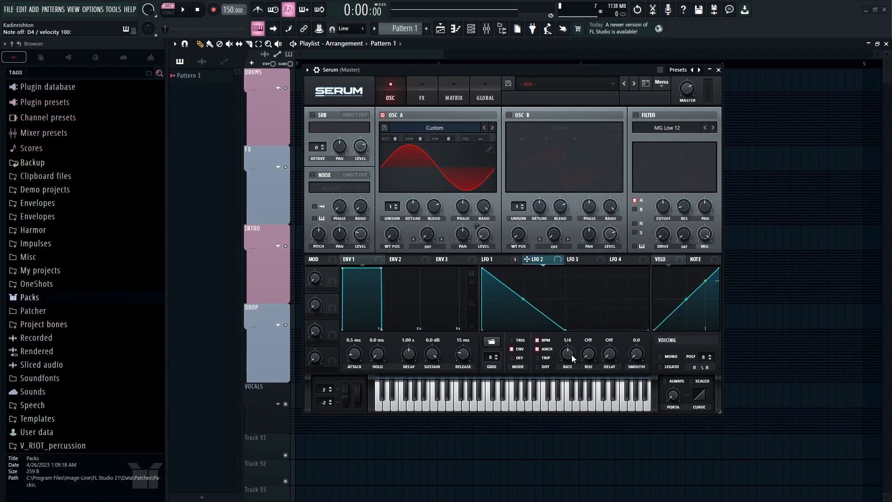
{"action": "left_click", "coordinate": [573, 351]}
{"action": "left_click_drag", "start_coordinate": [573, 351], "coordinate": [573, 345]}
{"action": "left_click_drag", "start_coordinate": [532, 307], "coordinate": [511, 328]}
Step: Assign LFO 2 to oscillator A's coarse pitch, audition the kick and fine-tune the steepness of the decay curve
{"action": "left_click_drag", "start_coordinate": [527, 259], "coordinate": [509, 120]}
{"action": "key", "text": "x"}
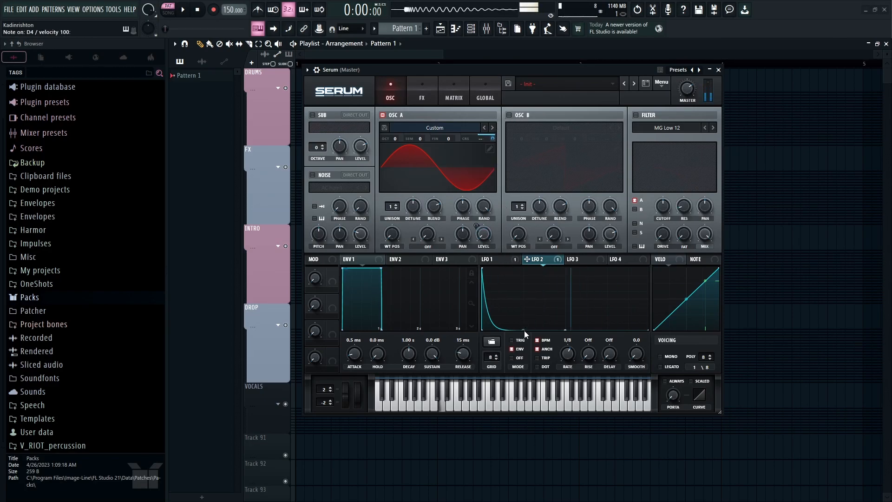
{"action": "mouse_move", "coordinate": [523, 331]}
{"action": "left_mouse_down"}
{"action": "mouse_move", "coordinate": [526, 313]}
{"action": "mouse_move", "coordinate": [523, 330]}
{"action": "left_mouse_up"}
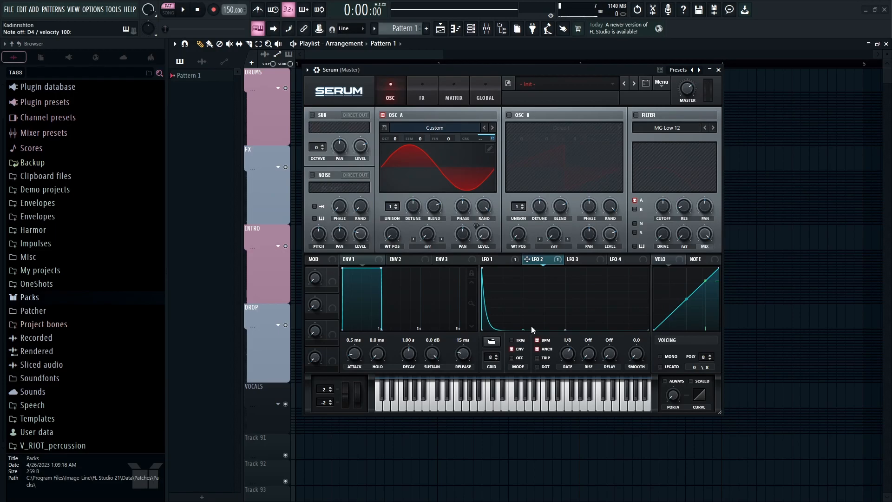
{"action": "left_click_drag", "start_coordinate": [524, 330], "coordinate": [517, 329]}
Step: Select LFO 3, enable the noise oscillator and load the analog noise sample J106 HP
{"action": "left_click", "coordinate": [584, 259]}
{"action": "left_click", "coordinate": [320, 177]}
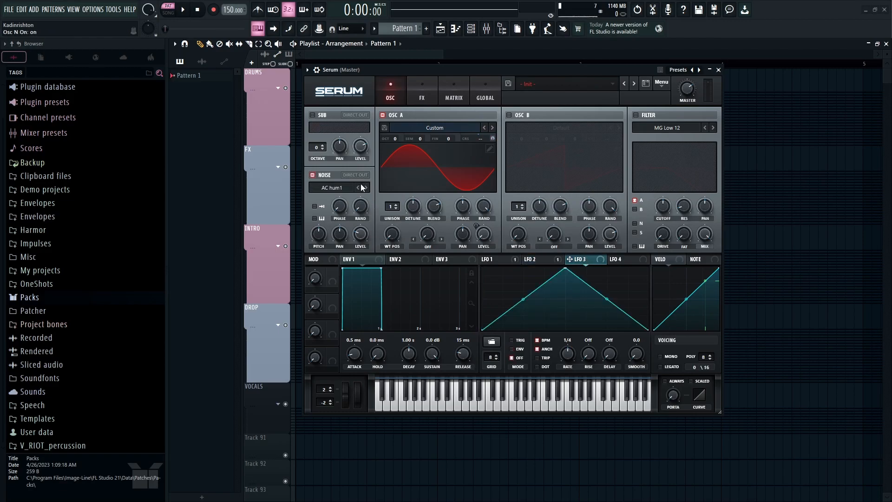
{"action": "left_click", "coordinate": [337, 188]}
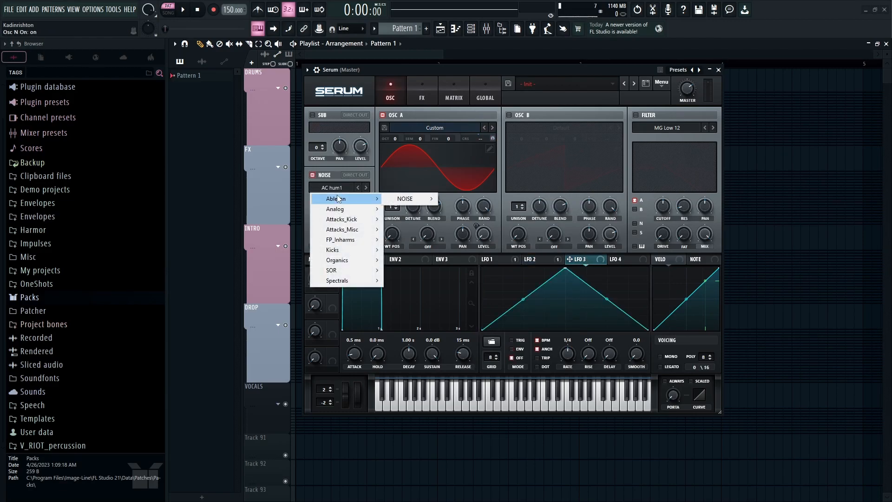
{"action": "mouse_move", "coordinate": [343, 213]}
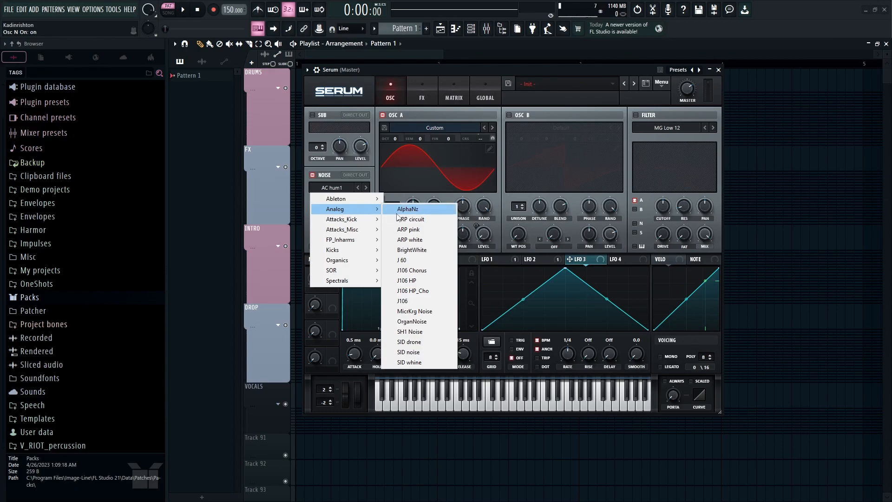
{"action": "left_click", "coordinate": [414, 281]}
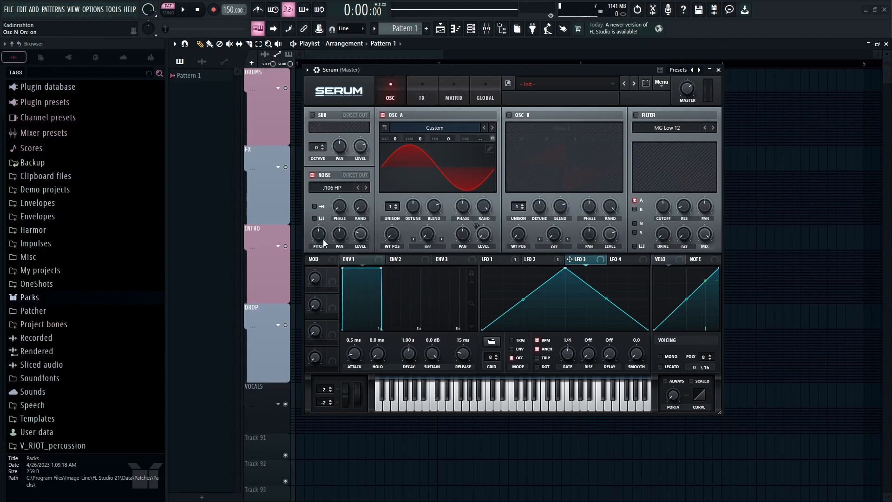
Step: Shape LFO 3 in envelope mode with a short curved rise to an early peak and a longer curved decay
{"action": "left_click_drag", "start_coordinate": [564, 268], "coordinate": [502, 268]}
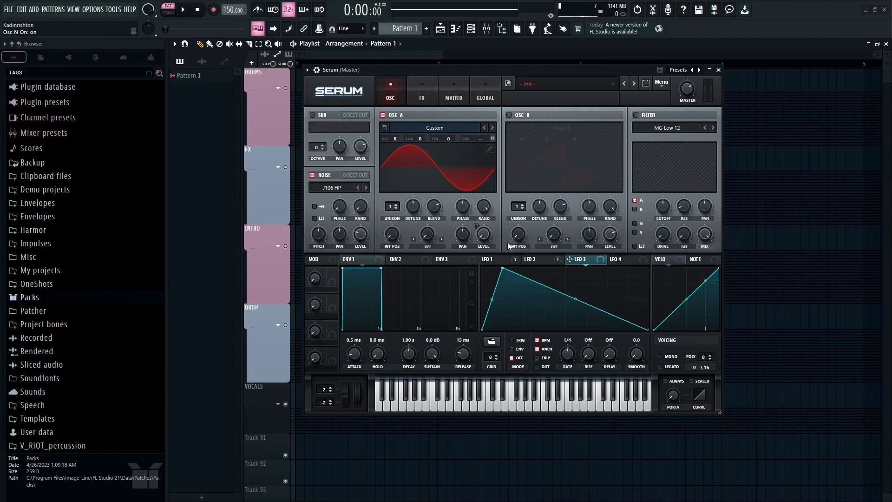
{"action": "left_click", "coordinate": [492, 258]}
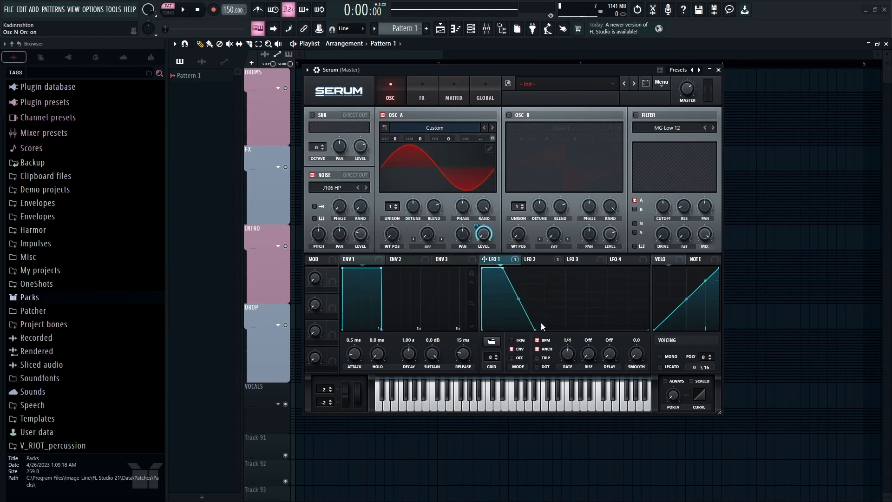
{"action": "left_click", "coordinate": [582, 259]}
{"action": "left_click_drag", "start_coordinate": [493, 298], "coordinate": [492, 311]}
{"action": "left_click", "coordinate": [519, 348]}
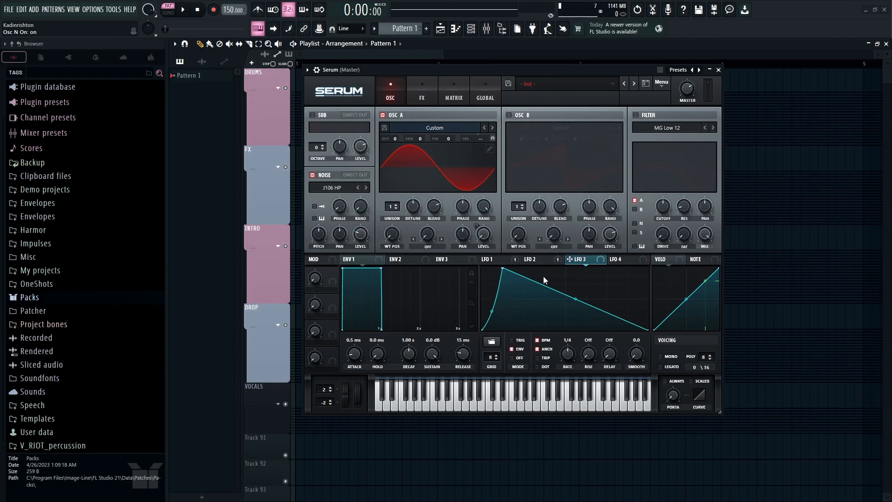
{"action": "mouse_move", "coordinate": [575, 298]}
{"action": "left_mouse_down"}
{"action": "mouse_move", "coordinate": [573, 310]}
{"action": "mouse_move", "coordinate": [562, 305]}
{"action": "left_mouse_up"}
Step: Assign LFO 3 to the noise level with an amount of 75 and audition the layered kick
{"action": "left_click_drag", "start_coordinate": [570, 258], "coordinate": [361, 234]}
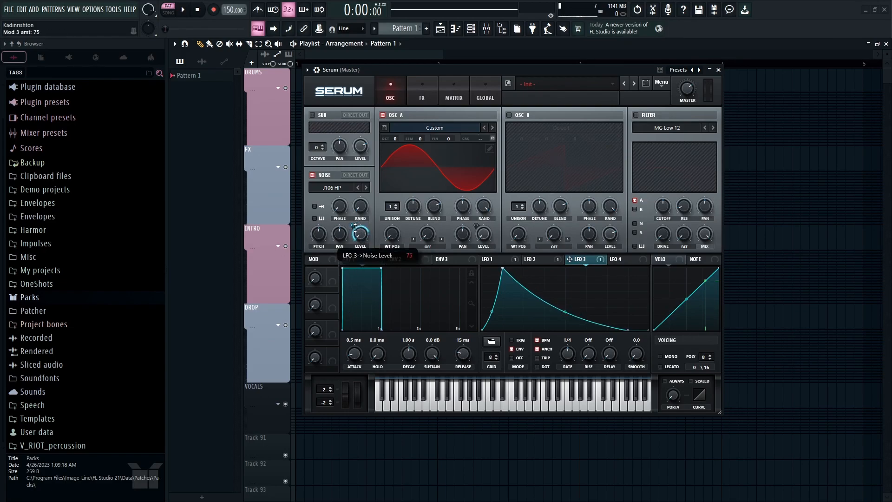
{"action": "key", "text": "x"}
{"action": "key", "text": "x"}
{"action": "key", "text": "c"}
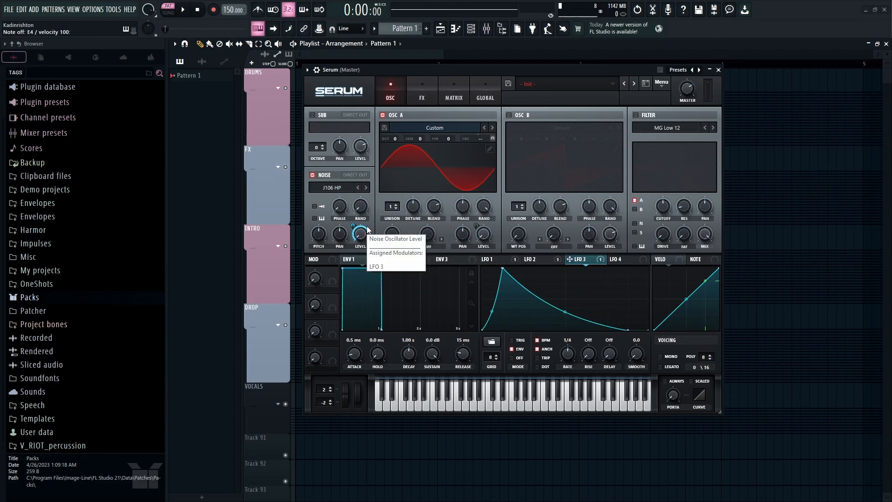
{"action": "key", "text": "x"}
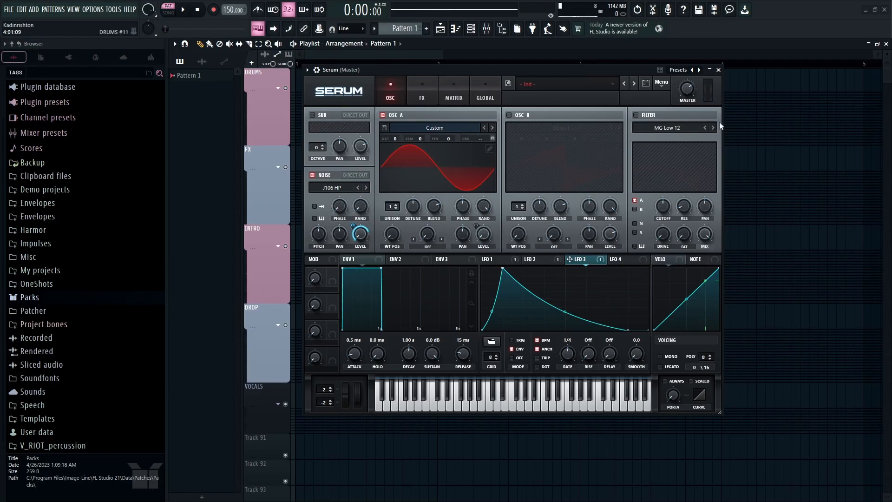
Step: Enable the filter, route only the noise oscillator through it and set its type to High 18
{"action": "left_click", "coordinate": [636, 112]}
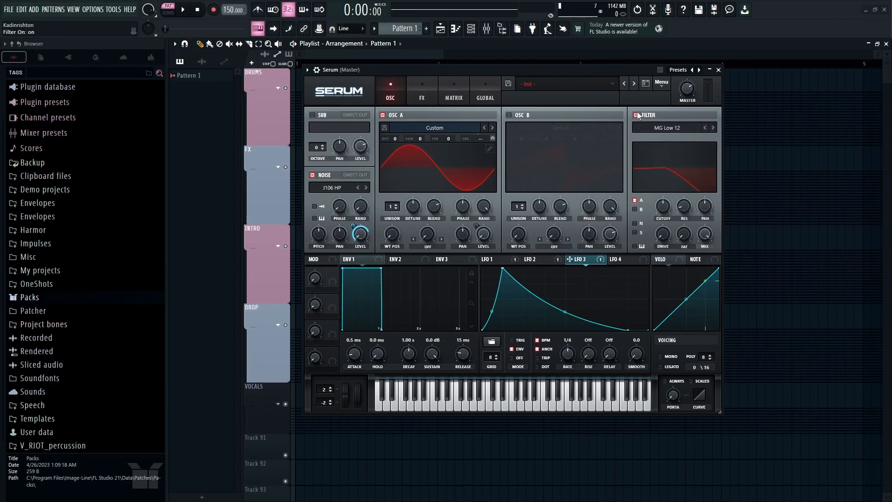
{"action": "left_click", "coordinate": [640, 199]}
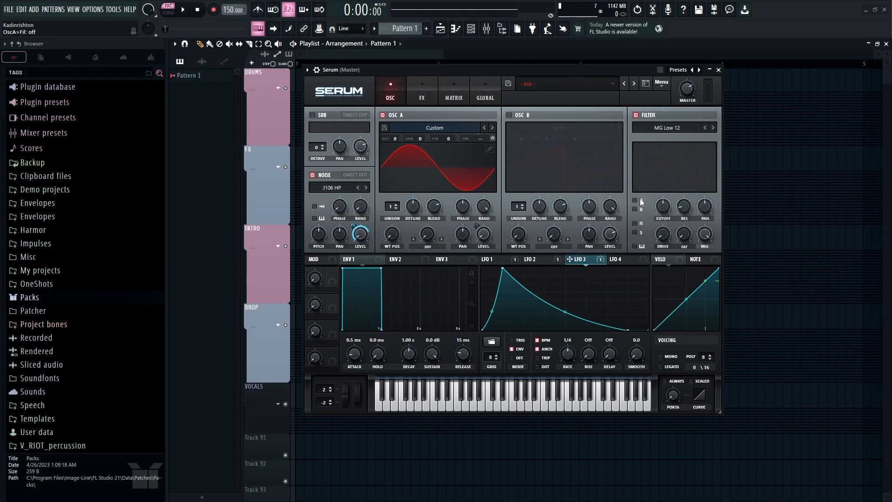
{"action": "left_click", "coordinate": [634, 223]}
{"action": "left_click", "coordinate": [671, 130]}
{"action": "mouse_move", "coordinate": [663, 144]}
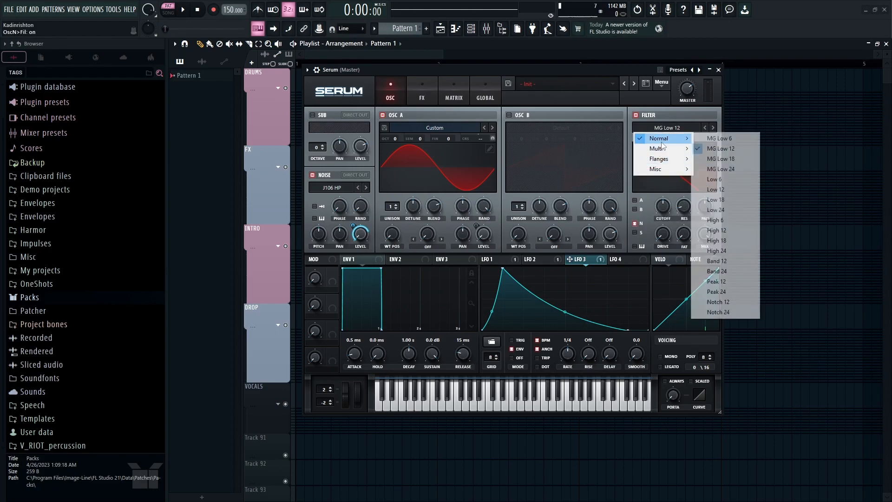
{"action": "left_click", "coordinate": [716, 240]}
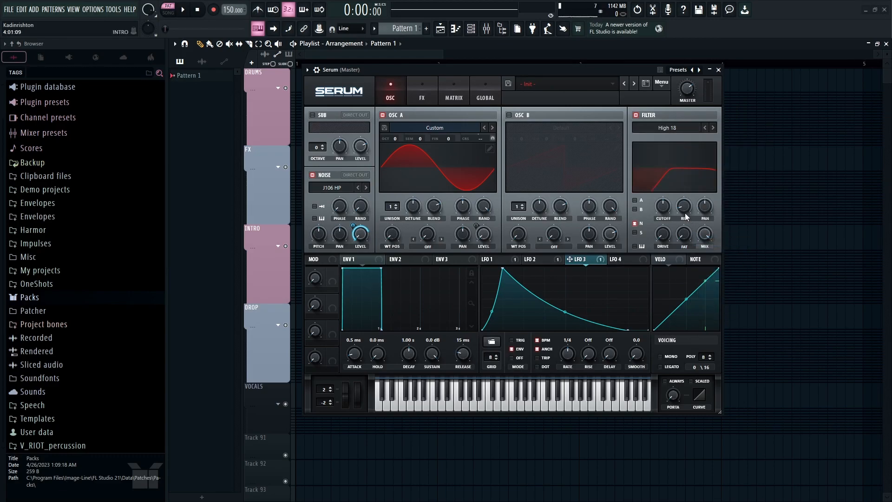
Step: Lower the noise filter's cutoff to 114 Hz
{"action": "mouse_move", "coordinate": [687, 208]}
{"action": "left_click_drag", "start_coordinate": [679, 206], "coordinate": [681, 178]}
{"action": "left_click_drag", "start_coordinate": [683, 206], "coordinate": [654, 215]}
Step: Shape LFO 4 as a fast curved rise in envelope mode, assign it to the filter cutoff and fine-tune the cutoff
{"action": "left_click", "coordinate": [623, 259]}
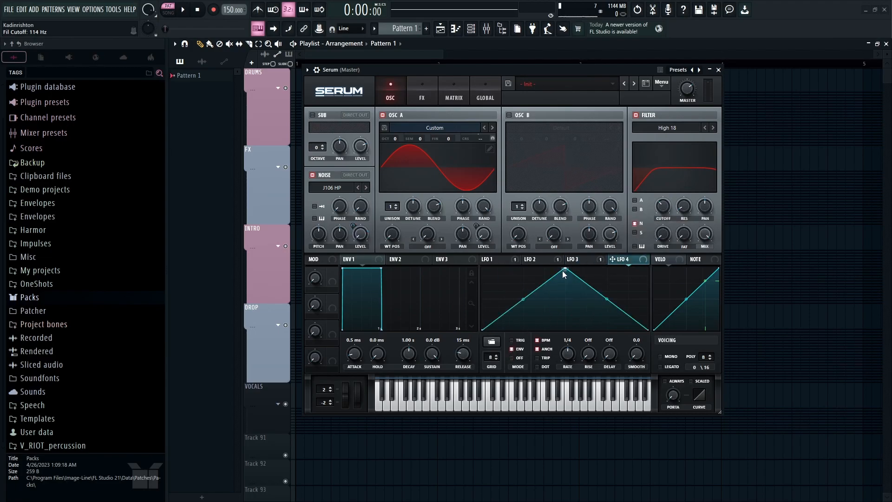
{"action": "left_click_drag", "start_coordinate": [563, 270], "coordinate": [727, 267]}
{"action": "left_click_drag", "start_coordinate": [566, 299], "coordinate": [569, 282]}
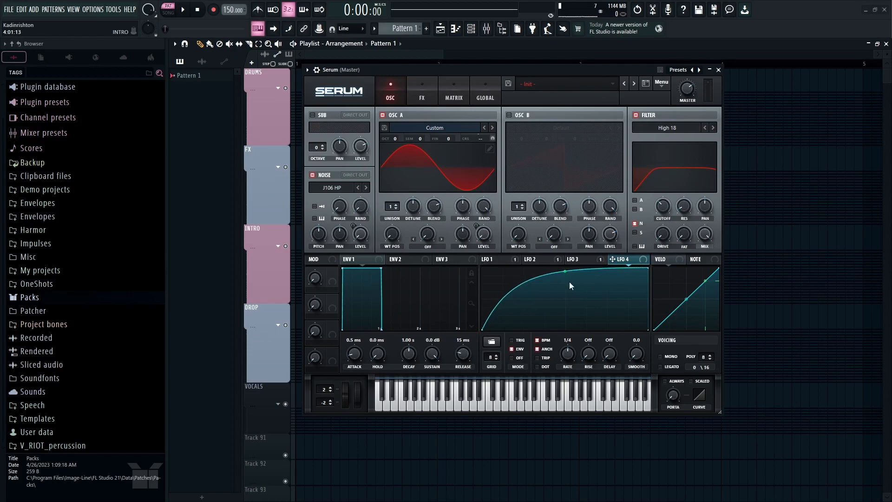
{"action": "left_click_drag", "start_coordinate": [624, 266], "coordinate": [657, 206]}
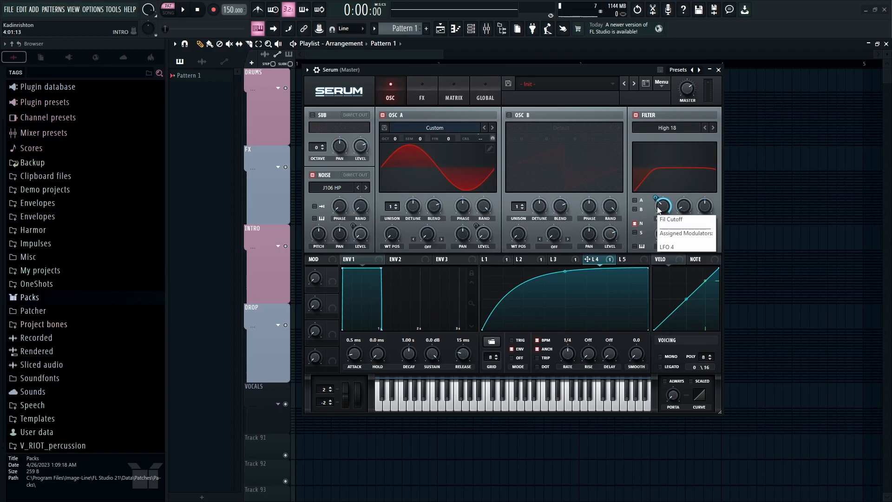
{"action": "mouse_move", "coordinate": [657, 207]}
{"action": "left_mouse_down"}
{"action": "mouse_move", "coordinate": [672, 211]}
{"action": "mouse_move", "coordinate": [679, 192]}
{"action": "mouse_move", "coordinate": [660, 212]}
{"action": "left_mouse_up"}
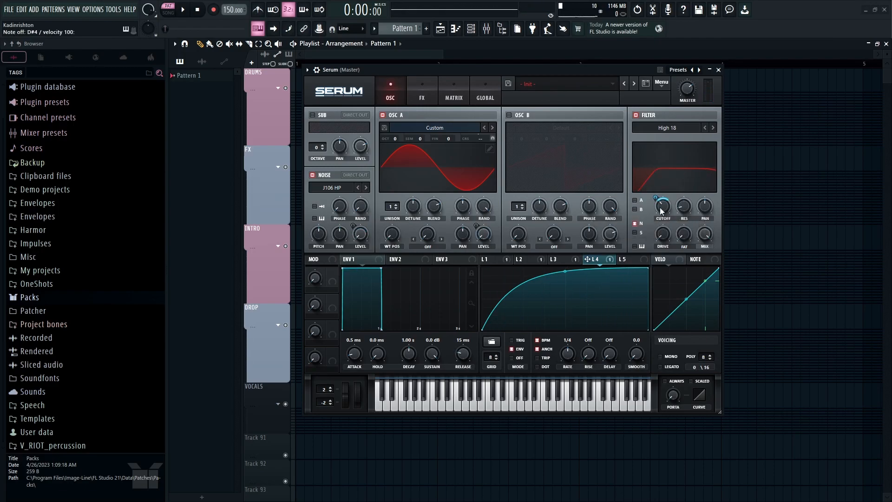
Step: Add a multiband compressor at the start of Serum's effects chain, set its gain to about 8.1 dB and audition the kick
{"action": "left_click", "coordinate": [428, 92]}
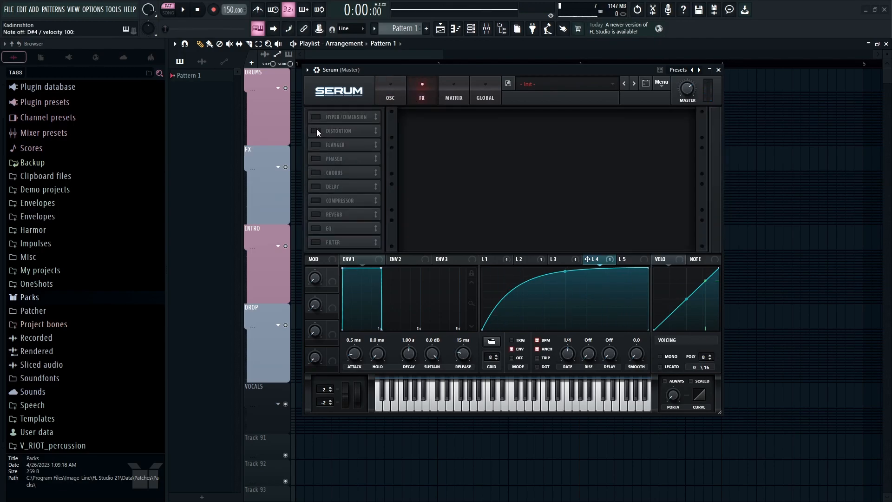
{"action": "left_click", "coordinate": [317, 198]}
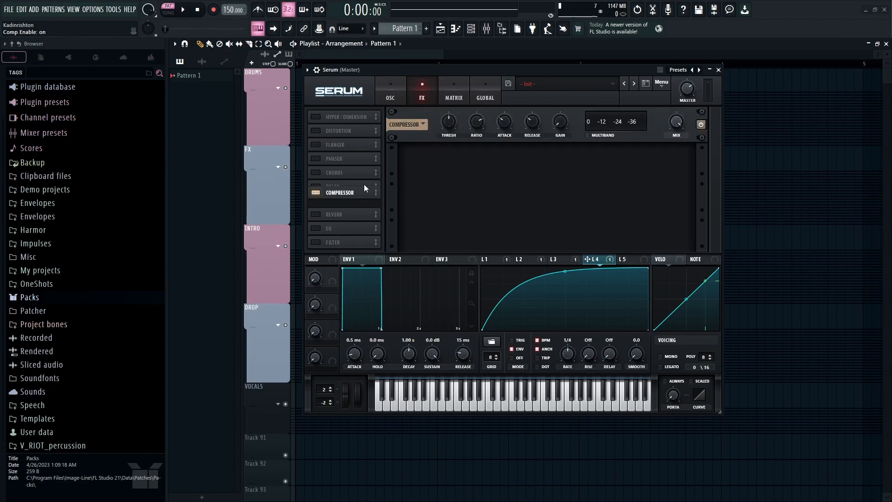
{"action": "left_click", "coordinate": [589, 136]}
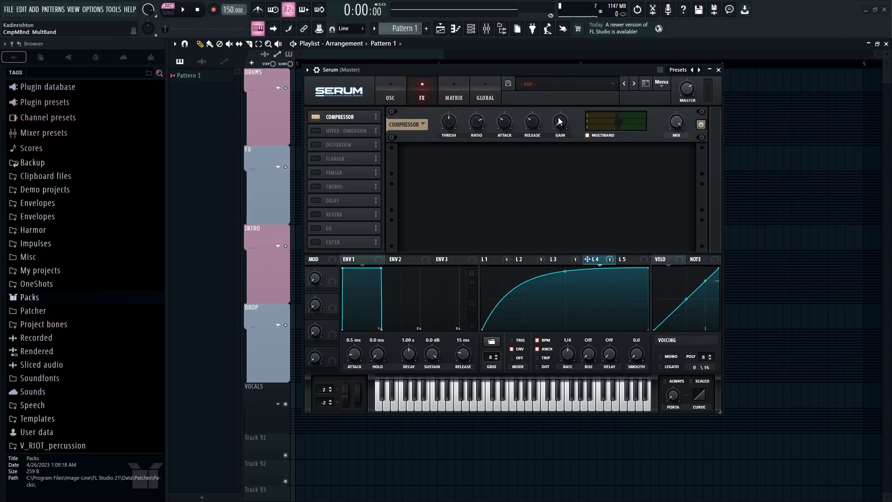
{"action": "left_click_drag", "start_coordinate": [559, 119], "coordinate": [564, 102]}
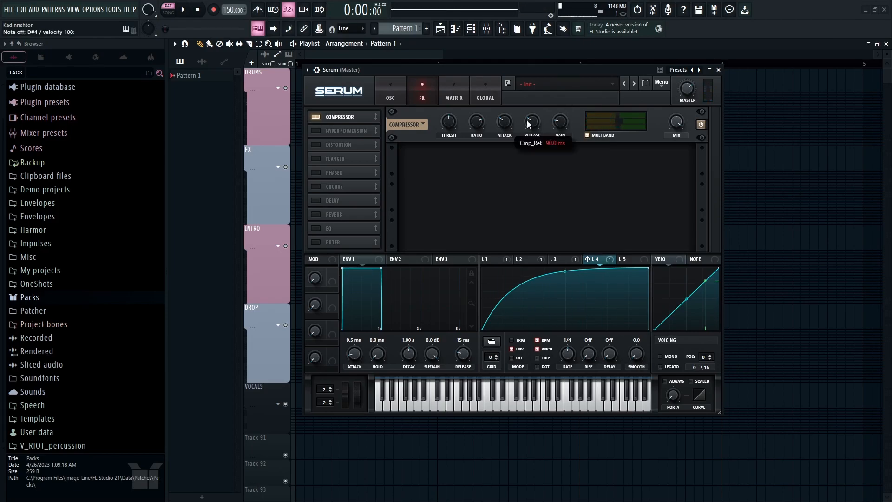
{"action": "key", "text": "d"}
{"action": "left_click_drag", "start_coordinate": [444, 120], "coordinate": [437, 122]}
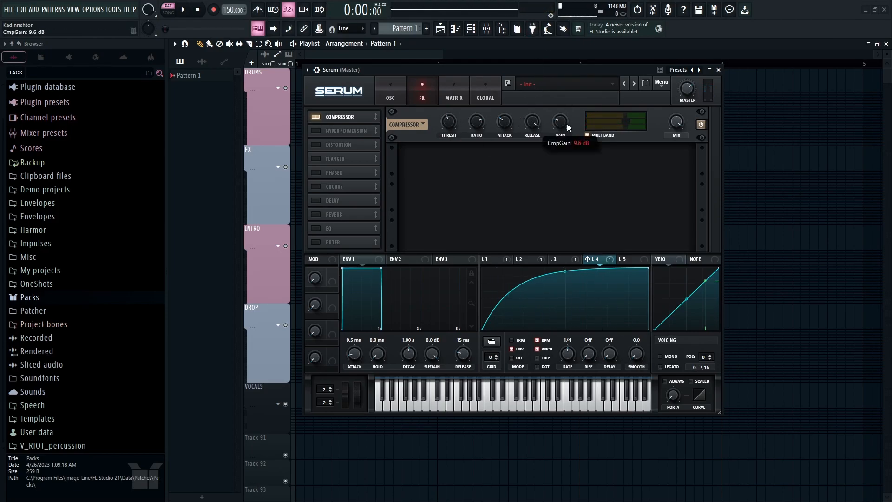
{"action": "key", "text": "d"}
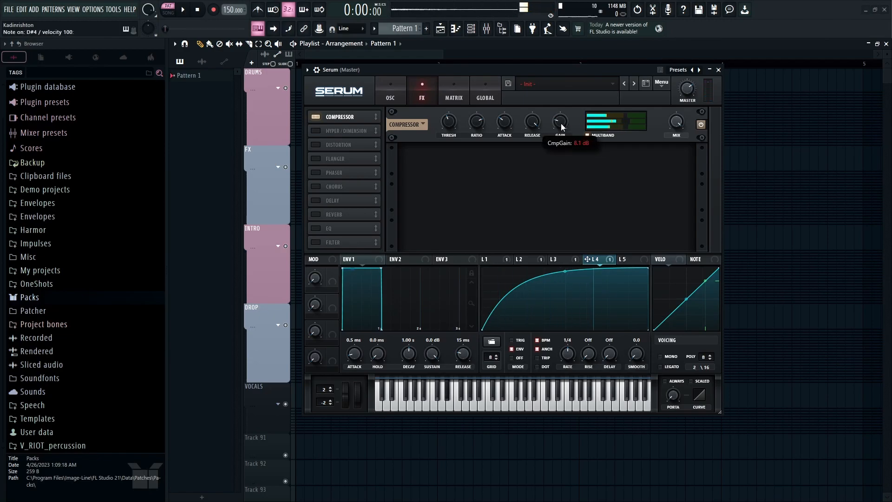
Step: Try a Tube distortion after the compressor with the drive at about 22%
{"action": "left_click", "coordinate": [324, 145]}
{"action": "left_click_drag", "start_coordinate": [323, 145], "coordinate": [324, 131]}
{"action": "mouse_move", "coordinate": [603, 157]}
{"action": "left_mouse_down"}
{"action": "mouse_move", "coordinate": [626, 119]}
{"action": "mouse_move", "coordinate": [592, 140]}
{"action": "mouse_move", "coordinate": [603, 166]}
{"action": "left_mouse_up"}
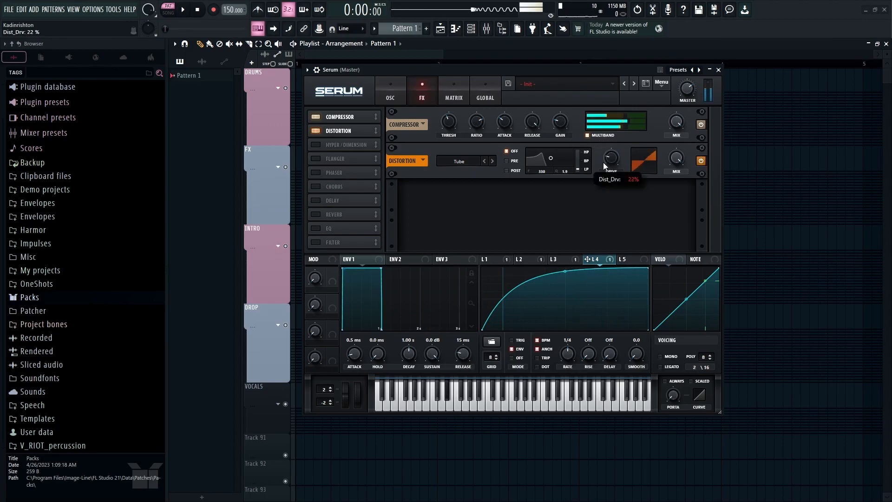
{"action": "left_click", "coordinate": [526, 260]}
{"action": "left_click", "coordinate": [319, 132]}
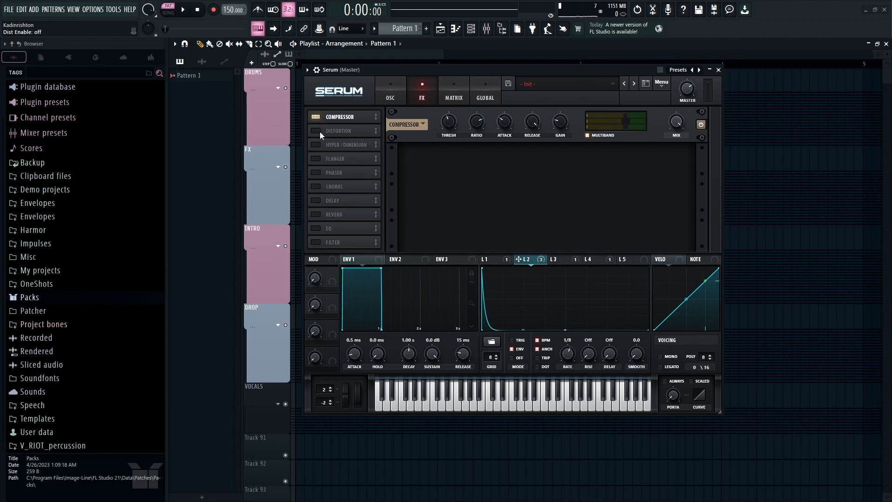
Step: Add an EQ after the compressor and assign LFO 3 to the gain of its high shelf
{"action": "left_click", "coordinate": [315, 228]}
{"action": "left_click_drag", "start_coordinate": [315, 228], "coordinate": [349, 129]}
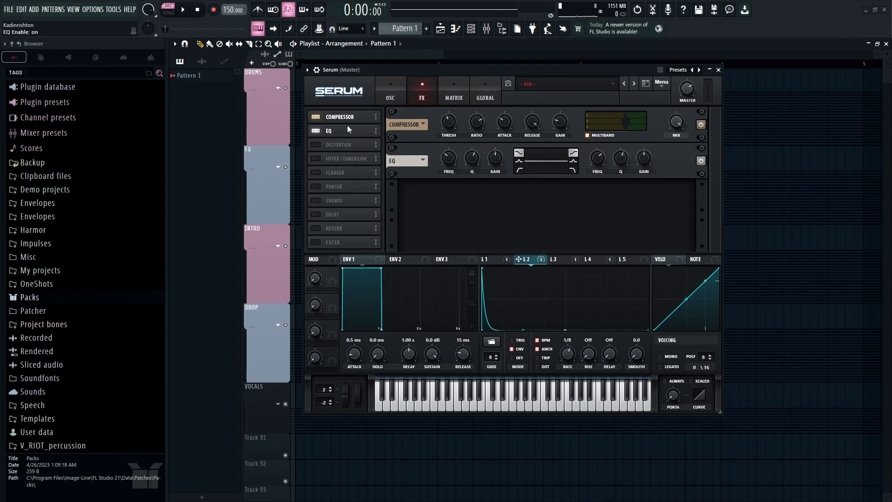
{"action": "left_click", "coordinate": [573, 162]}
{"action": "left_click", "coordinate": [573, 152]}
{"action": "left_click", "coordinate": [557, 259]}
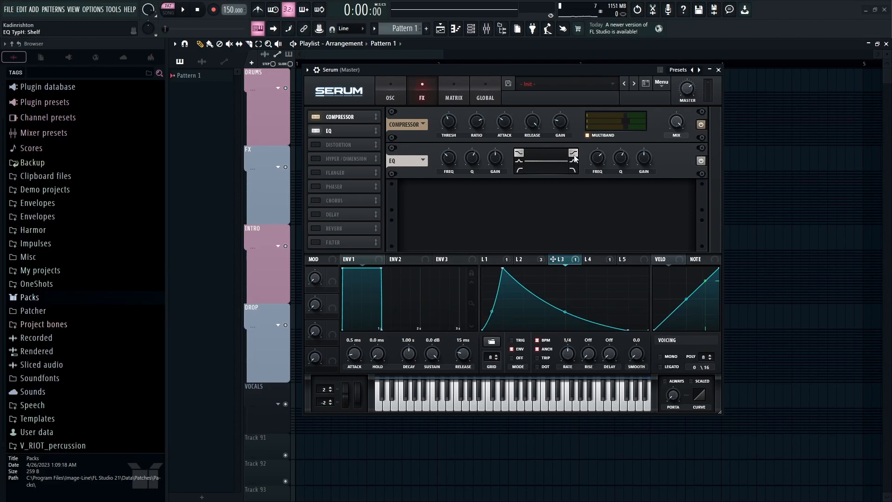
{"action": "left_click_drag", "start_coordinate": [569, 255], "coordinate": [640, 188]}
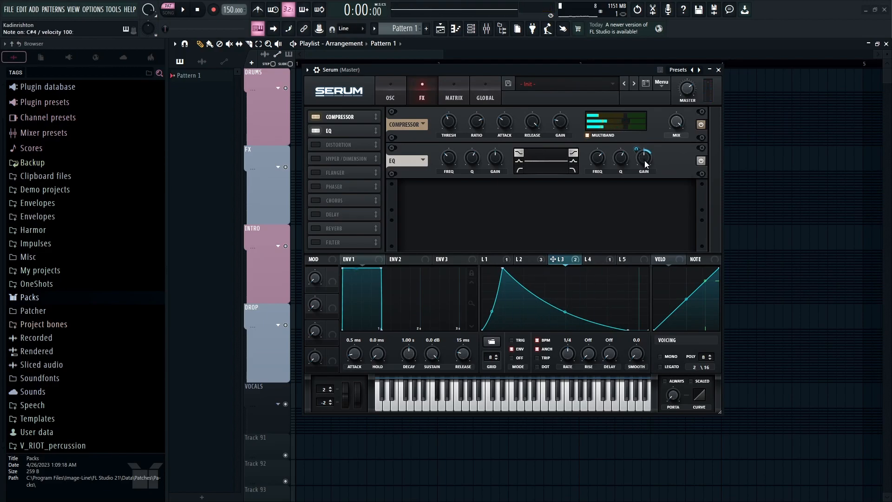
{"action": "mouse_move", "coordinate": [642, 171]}
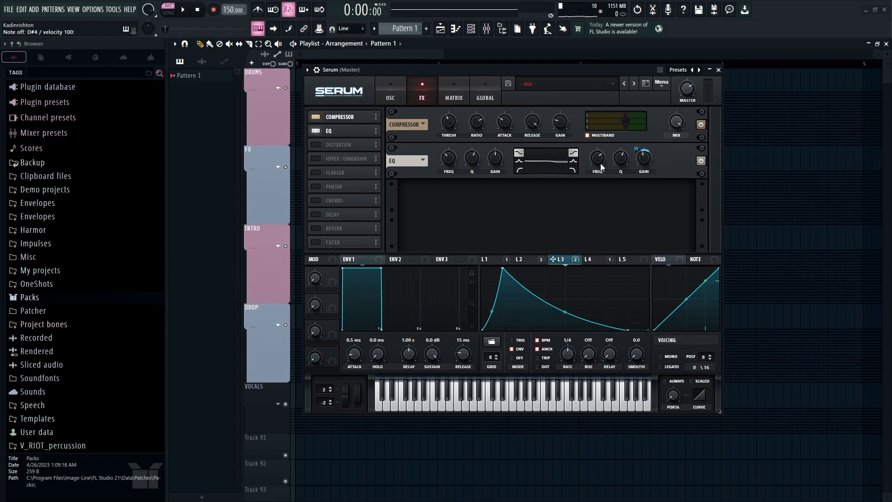
Step: Switch the EQ's low band to a peak shape and boost it, tuning its frequency, Q and gain by ear
{"action": "left_click", "coordinate": [518, 161]}
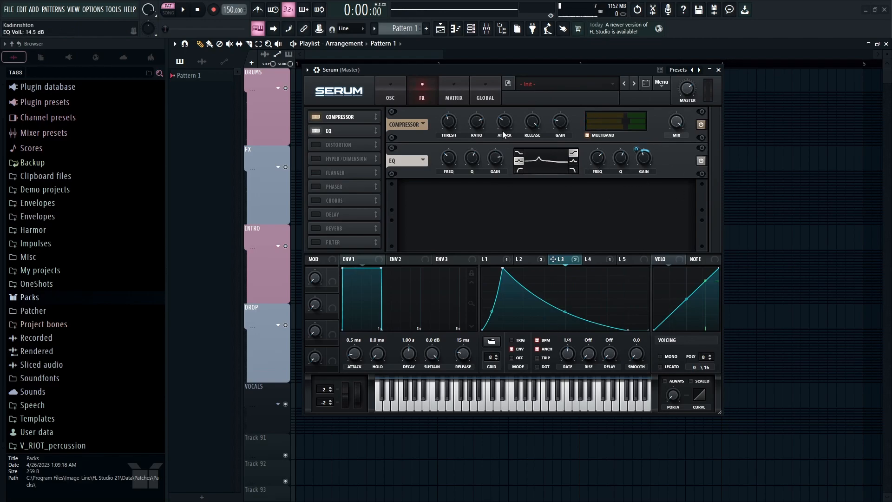
{"action": "left_click_drag", "start_coordinate": [474, 160], "coordinate": [447, 166]}
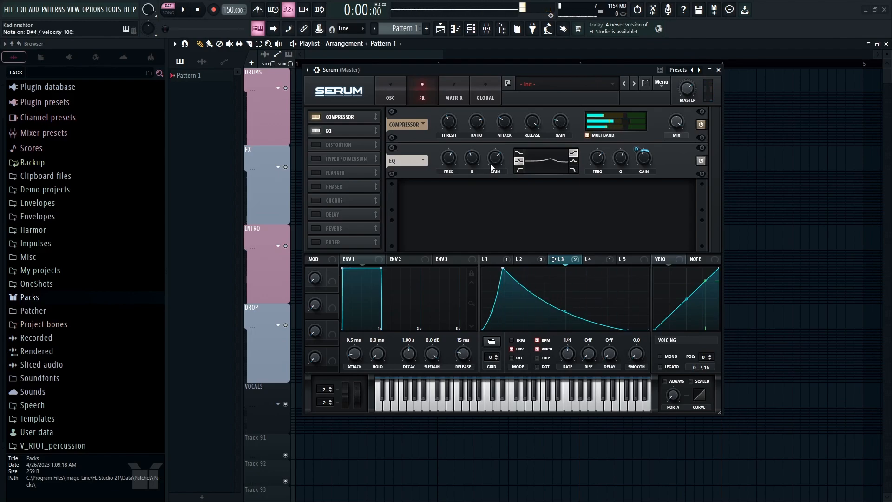
{"action": "left_click_drag", "start_coordinate": [502, 155], "coordinate": [498, 152]}
Step: Route the Serum channel to mixer track 17 and close the windows covering the mixer
{"action": "left_click", "coordinate": [718, 70]}
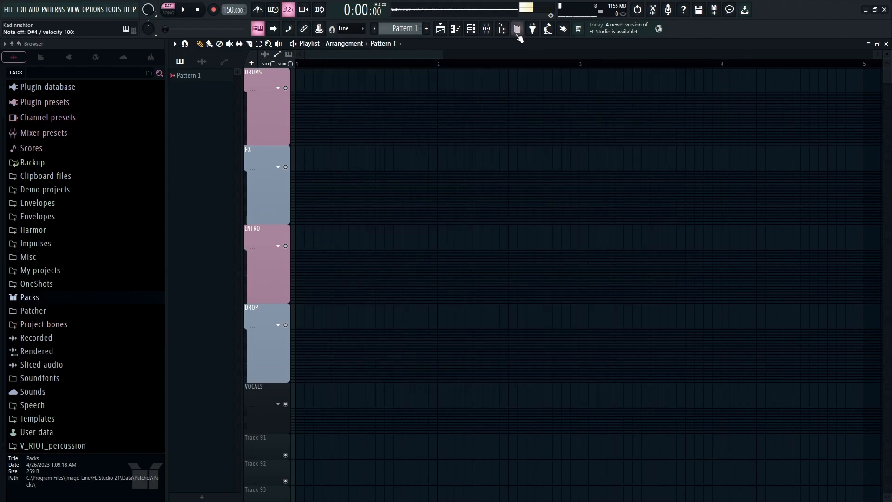
{"action": "left_click", "coordinate": [470, 29]}
{"action": "left_click", "coordinate": [561, 150]}
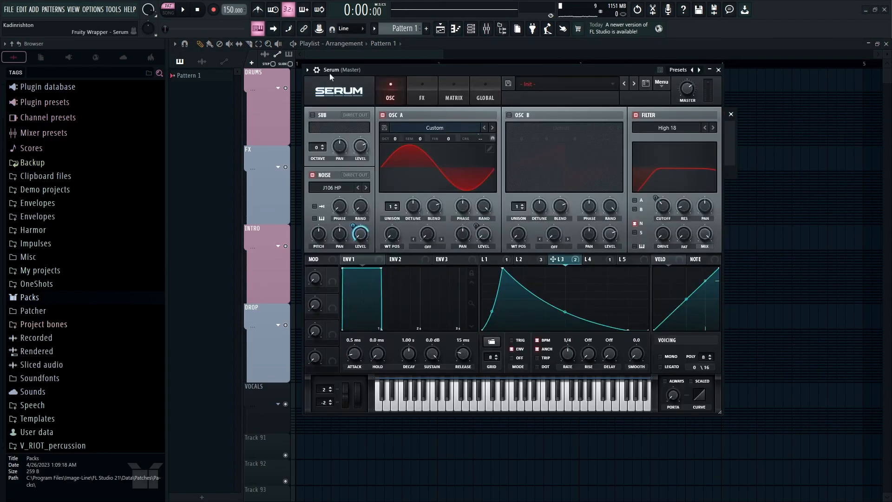
{"action": "left_click", "coordinate": [710, 84]}
{"action": "left_click", "coordinate": [719, 70]}
{"action": "left_click", "coordinate": [737, 116]}
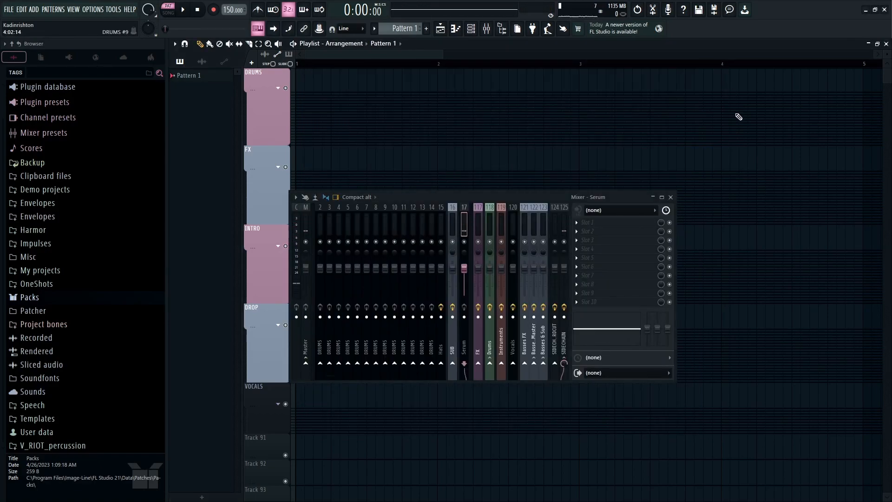
Step: Load OTT in slot 1 of the Serum mixer track with depth 60%, time 766% and output gain 8.3 dB
{"action": "left_click", "coordinate": [609, 222]}
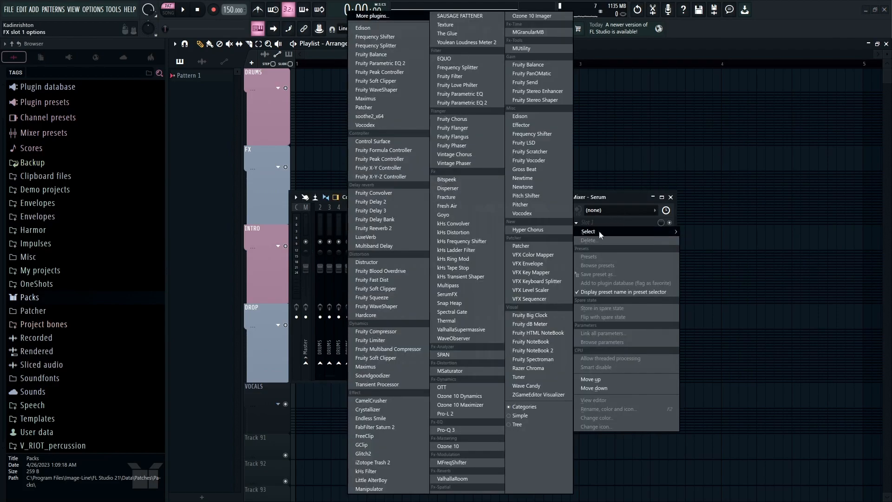
{"action": "left_click", "coordinate": [459, 387]}
{"action": "scroll", "coordinate": [73, 179], "scroll_direction": "down", "scroll_amount": 5}
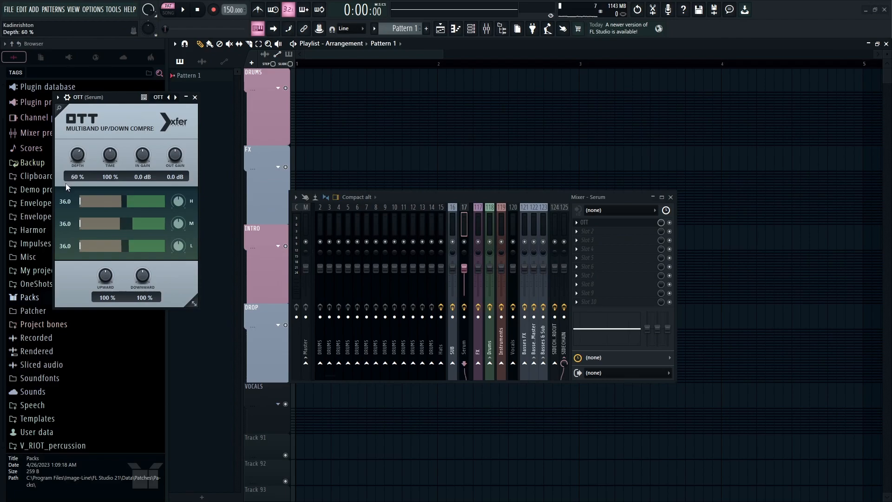
{"action": "left_click_drag", "start_coordinate": [150, 131], "coordinate": [290, 140]}
{"action": "left_click_drag", "start_coordinate": [241, 168], "coordinate": [366, 173]}
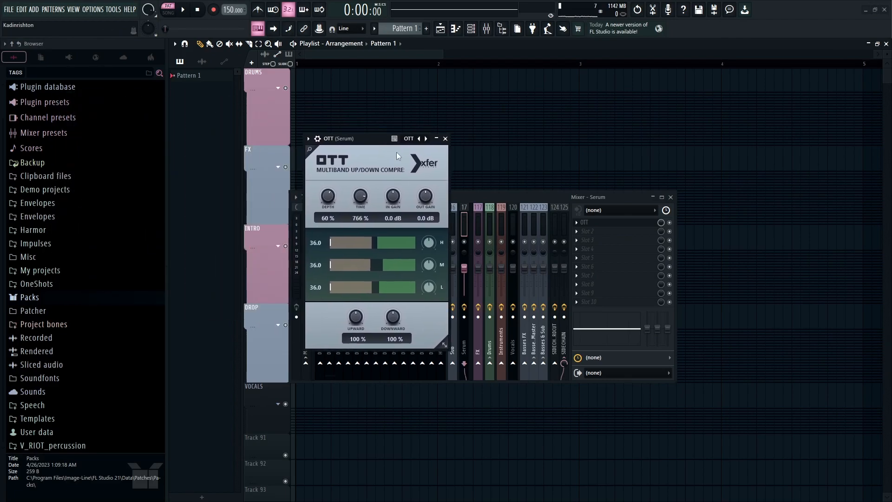
{"action": "scroll", "coordinate": [434, 195], "scroll_direction": "up", "scroll_amount": 5}
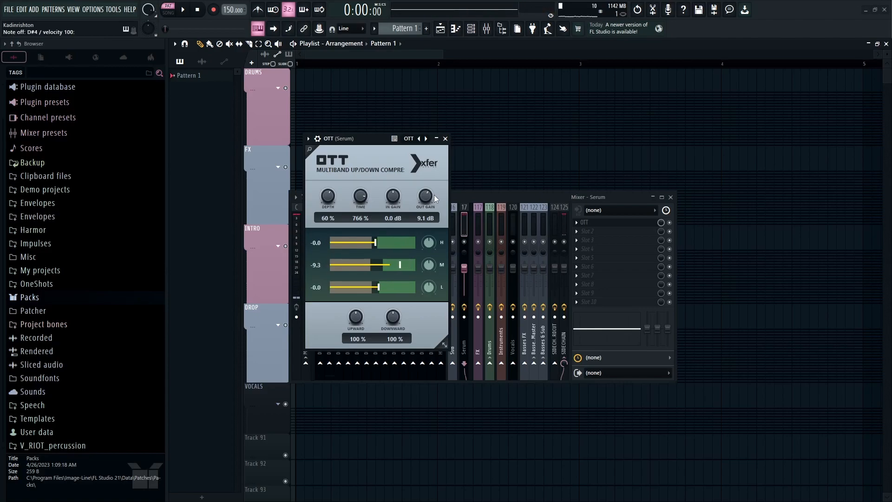
{"action": "scroll", "coordinate": [423, 196], "scroll_direction": "down", "scroll_amount": 1}
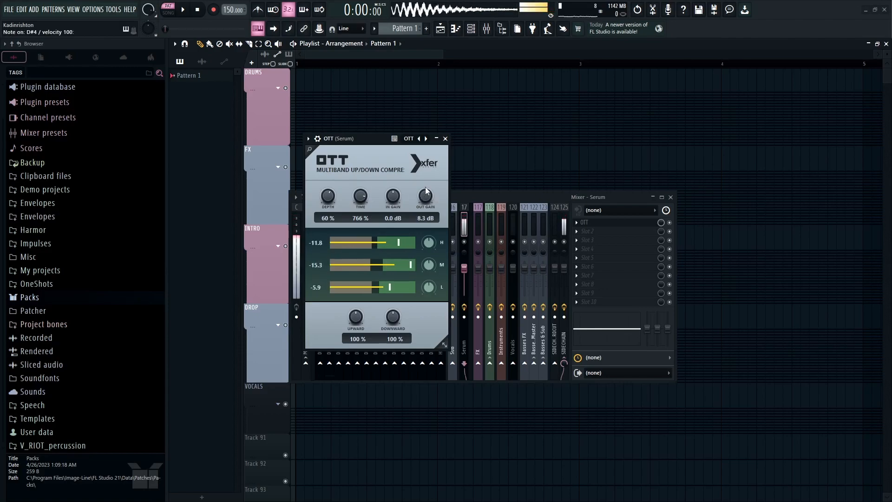
{"action": "left_click", "coordinate": [445, 138]}
Step: Load Fruity Parametric EQ 2 in slot 2 of the Serum mixer track and move its window over the mixer
{"action": "left_click", "coordinate": [586, 231]}
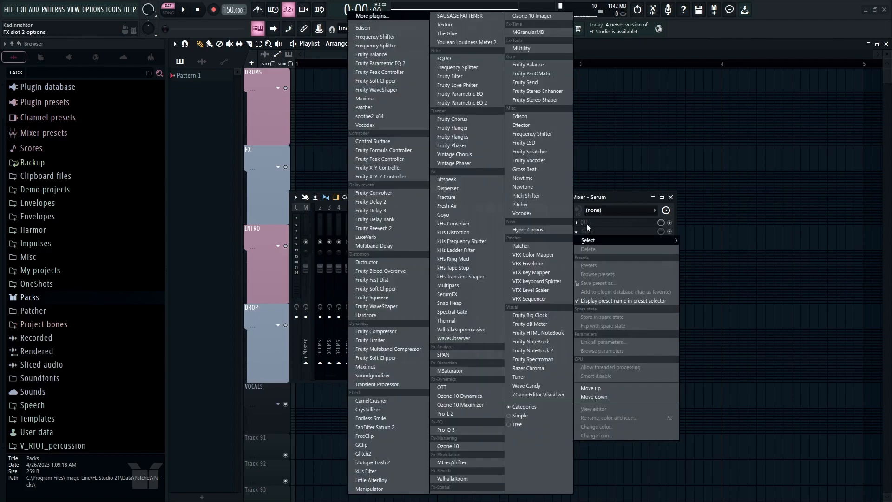
{"action": "left_click", "coordinate": [473, 102]}
{"action": "left_click", "coordinate": [587, 231]}
{"action": "mouse_move", "coordinate": [599, 240]}
{"action": "left_click", "coordinate": [478, 105]}
{"action": "left_click_drag", "start_coordinate": [182, 110], "coordinate": [437, 122]}
Step: Shape a low cut with EQ band 1, boost band 4 by about 5 dB near 850 Hz and reset band 7
{"action": "left_click_drag", "start_coordinate": [364, 200], "coordinate": [345, 254]}
{"action": "mouse_move", "coordinate": [442, 200]}
{"action": "left_mouse_down"}
{"action": "mouse_move", "coordinate": [450, 182]}
{"action": "mouse_move", "coordinate": [461, 182]}
{"action": "mouse_move", "coordinate": [452, 183]}
{"action": "left_mouse_up"}
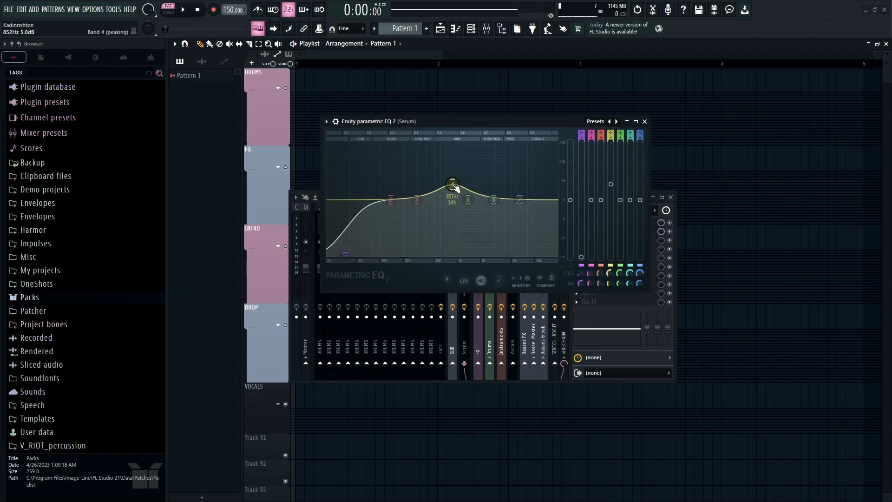
{"action": "right_click", "coordinate": [556, 194]}
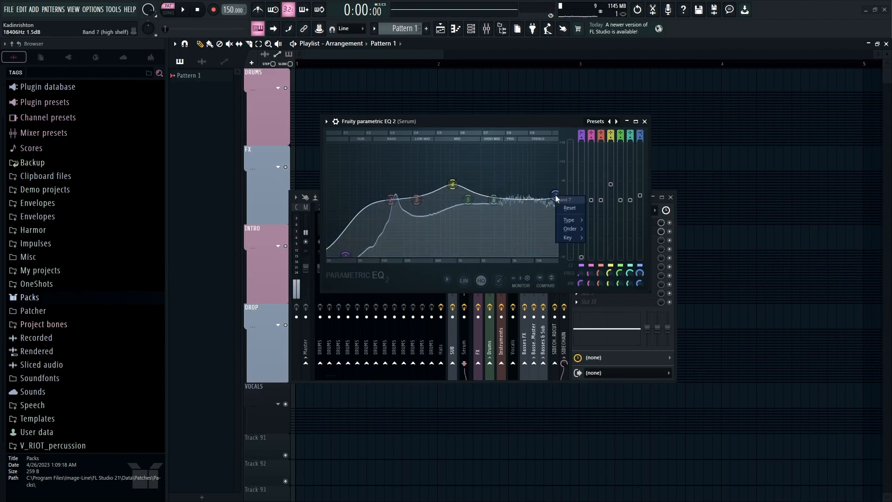
{"action": "left_click", "coordinate": [574, 208]}
Step: Boost EQ band 3 by about 1.6 dB near 403 Hz and move the band 1 low cut higher in frequency
{"action": "mouse_move", "coordinate": [417, 199]}
{"action": "left_mouse_down"}
{"action": "mouse_move", "coordinate": [419, 170]}
{"action": "mouse_move", "coordinate": [429, 214]}
{"action": "mouse_move", "coordinate": [424, 183]}
{"action": "mouse_move", "coordinate": [427, 194]}
{"action": "left_mouse_up"}
{"action": "scroll", "coordinate": [420, 170], "scroll_direction": "down", "scroll_amount": 4}
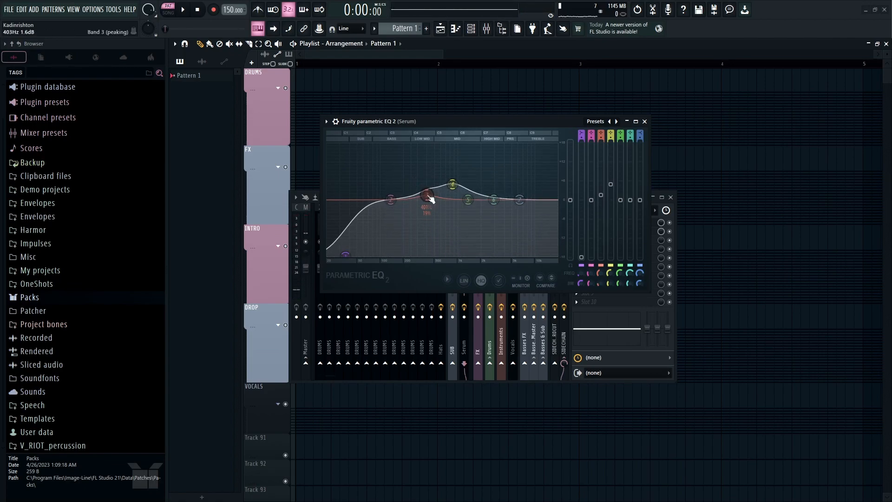
{"action": "scroll", "coordinate": [431, 199], "scroll_direction": "up", "scroll_amount": 3}
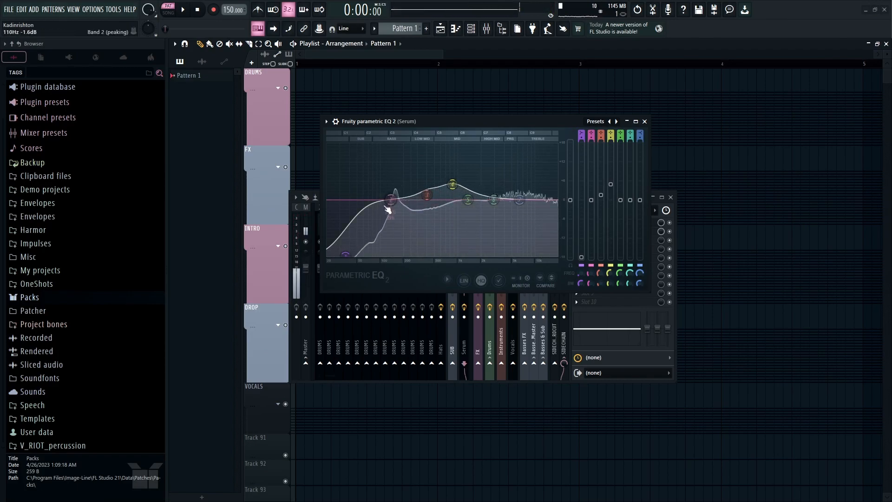
{"action": "left_click_drag", "start_coordinate": [348, 255], "coordinate": [360, 255]}
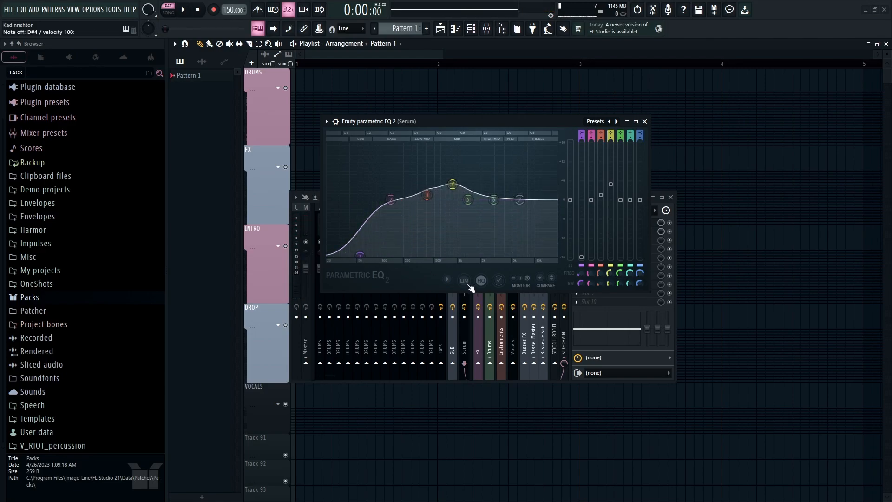
{"action": "left_click", "coordinate": [644, 121]}
Step: Find the kHs Compressor among all effect plugins, load it in slot 3 and adjust it
{"action": "left_click", "coordinate": [588, 240]}
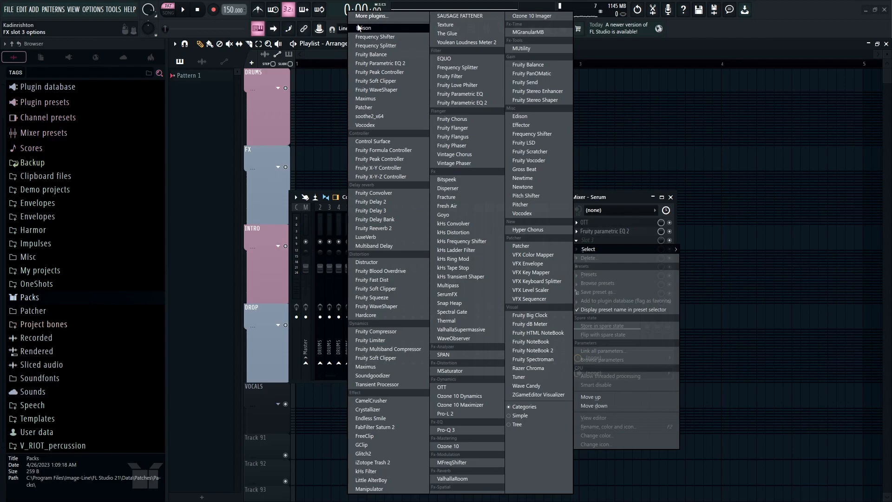
{"action": "left_click", "coordinate": [371, 16]}
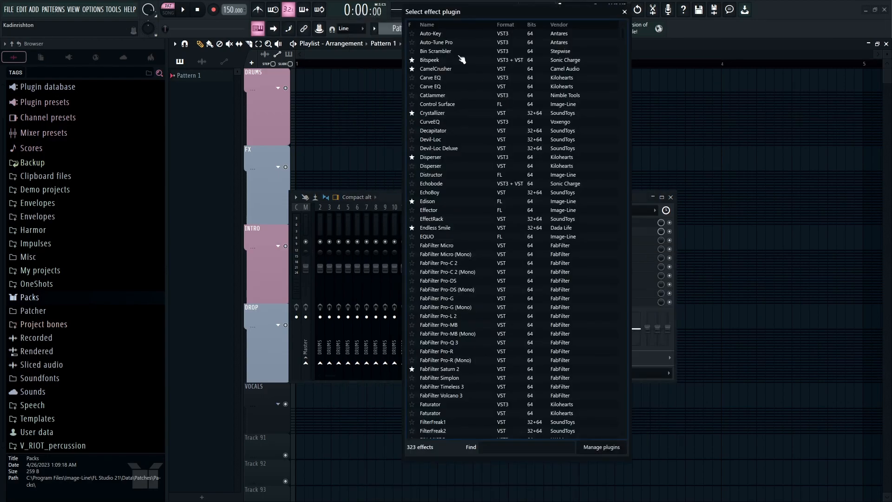
{"action": "type", "text": "comp"}
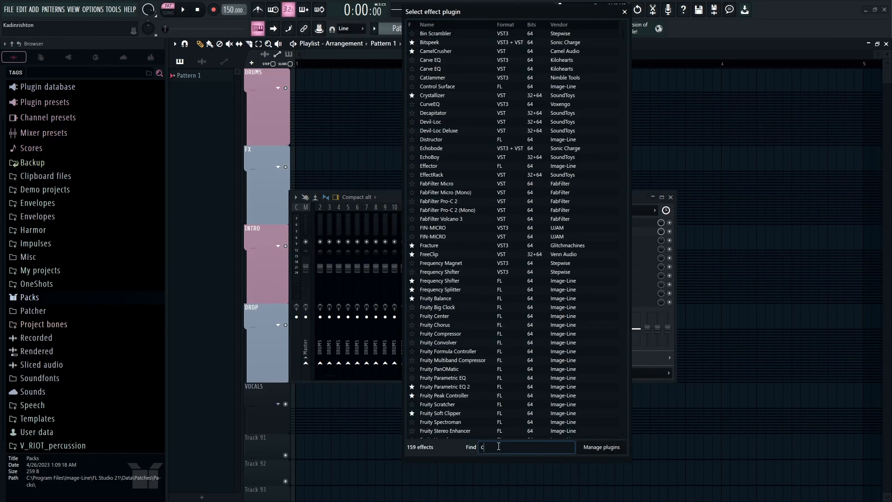
{"action": "left_click", "coordinate": [446, 52]}
{"action": "left_click_drag", "start_coordinate": [345, 203], "coordinate": [345, 209]}
{"action": "left_click", "coordinate": [430, 154]}
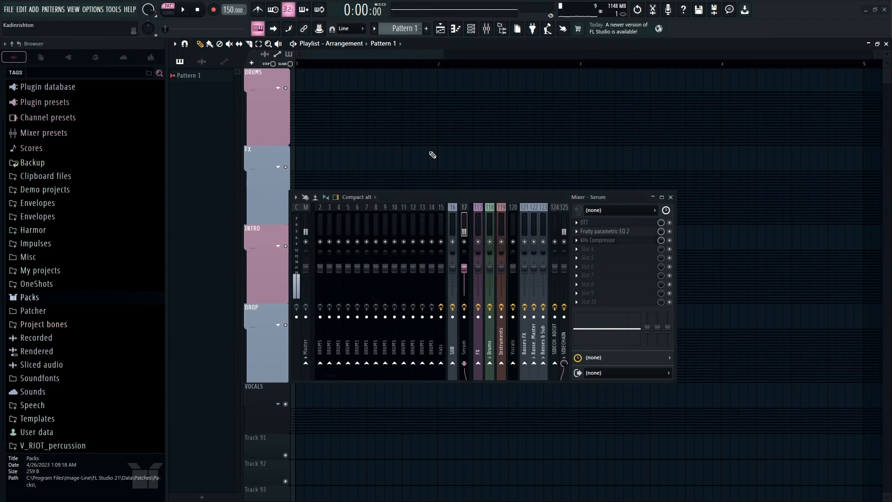
Step: Load MSaturator in slot 4 of the Serum mixer track and set its mode to Soft 1
{"action": "left_click", "coordinate": [587, 248]}
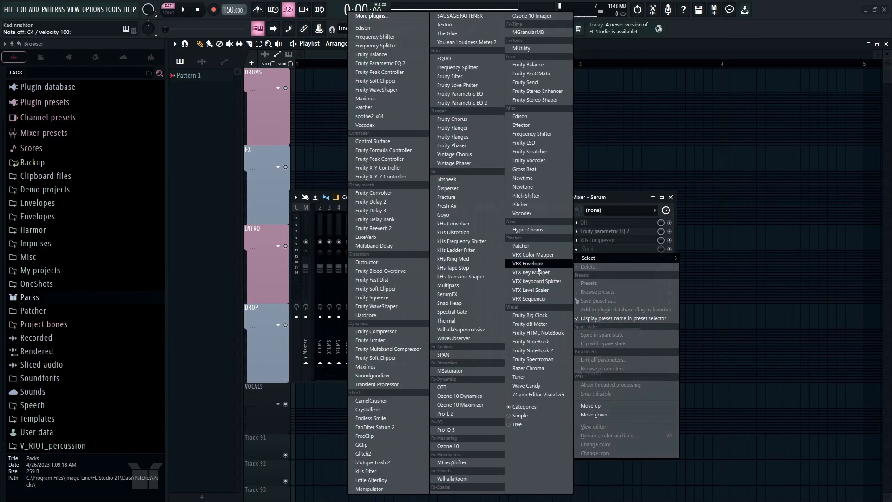
{"action": "left_click", "coordinate": [468, 370]}
{"action": "left_click", "coordinate": [570, 232]}
{"action": "left_click", "coordinate": [570, 231]}
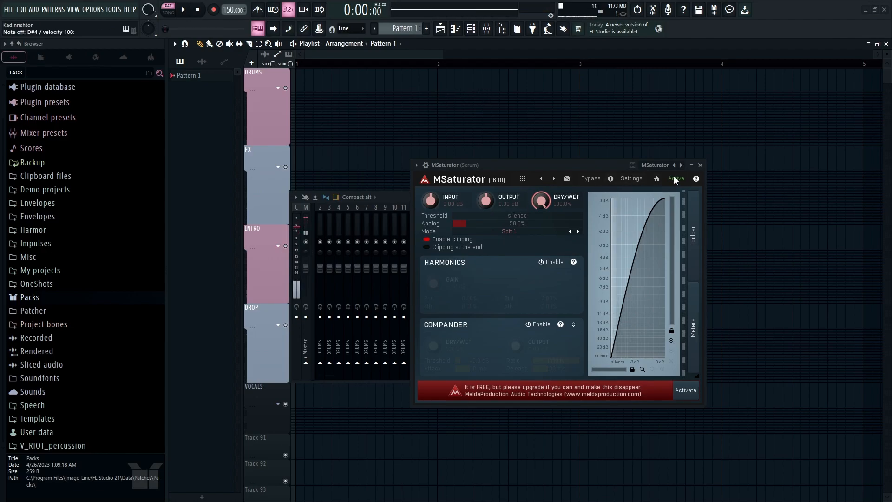
Step: Open the Serum instrument from the channel rack and audition the kick
{"action": "left_click", "coordinate": [471, 29]}
{"action": "left_click", "coordinate": [568, 151]}
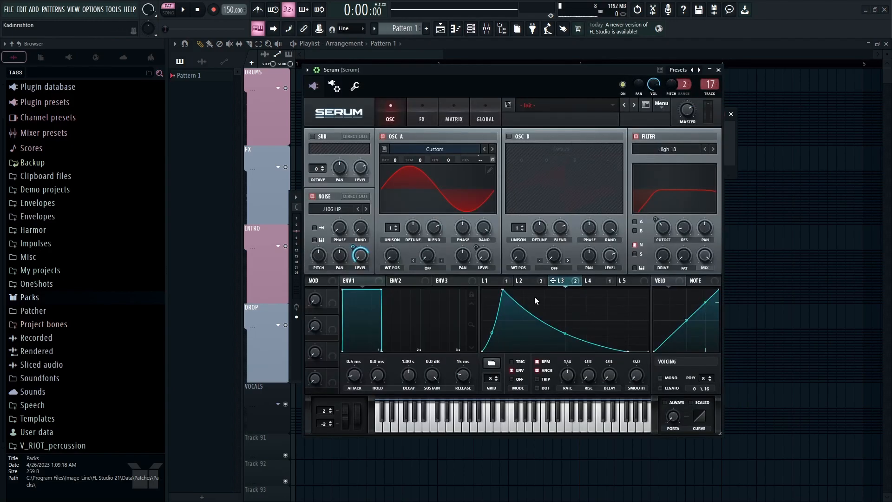
{"action": "mouse_move", "coordinate": [354, 244]}
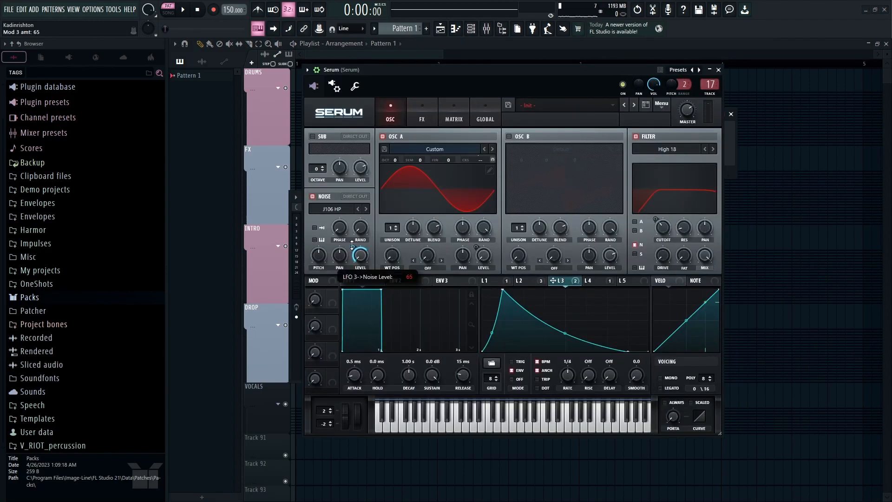
{"action": "key", "text": "z"}
{"action": "key", "text": "z"}
{"action": "key", "text": "z"}
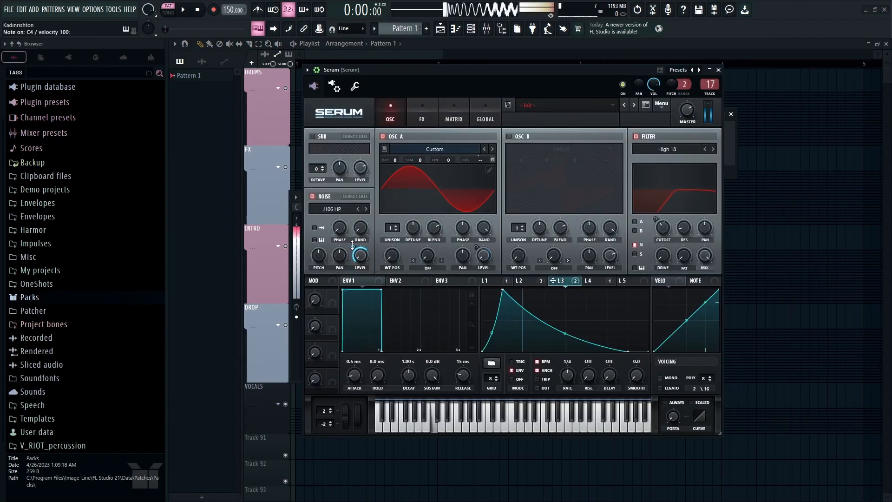
Step: Steepen the falling curve of LFO 1 that shapes oscillator A's level and audition the kick
{"action": "left_click", "coordinate": [486, 280]}
{"action": "left_click_drag", "start_coordinate": [519, 319], "coordinate": [511, 321]}
{"action": "key", "text": "z"}
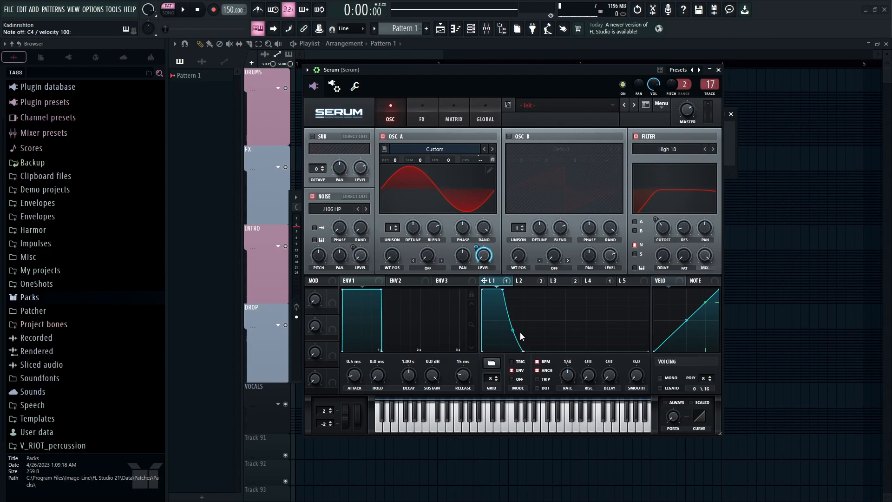
{"action": "key", "text": "d"}
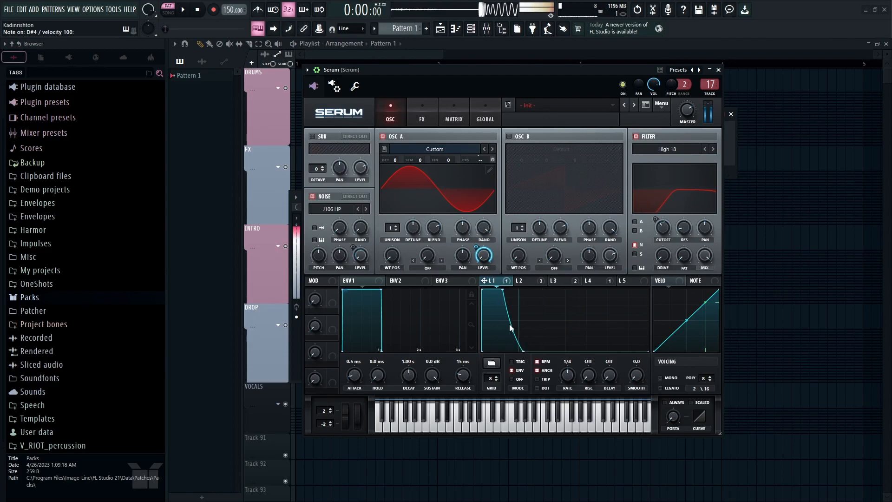
{"action": "key", "text": "d"}
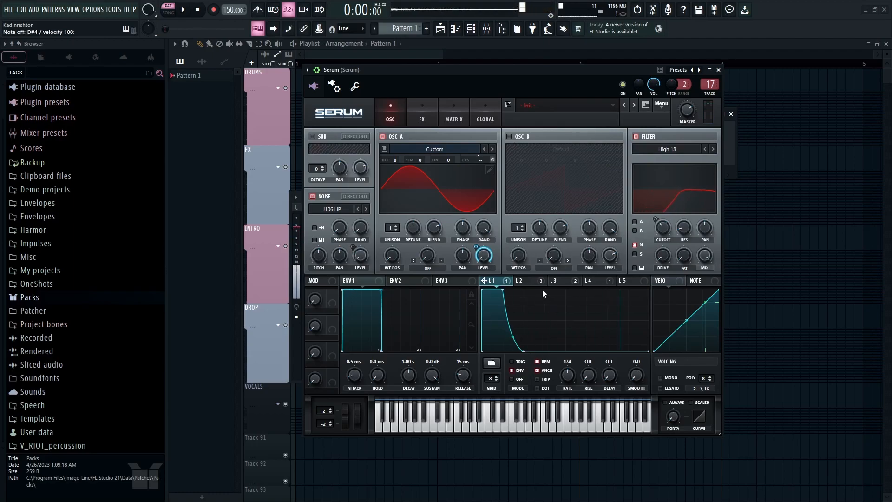
Step: Extend LFO 3's end point to the end of its grid and bend its decay curve lower to reshape the noise level
{"action": "left_click", "coordinate": [525, 281]}
{"action": "left_click", "coordinate": [562, 280]}
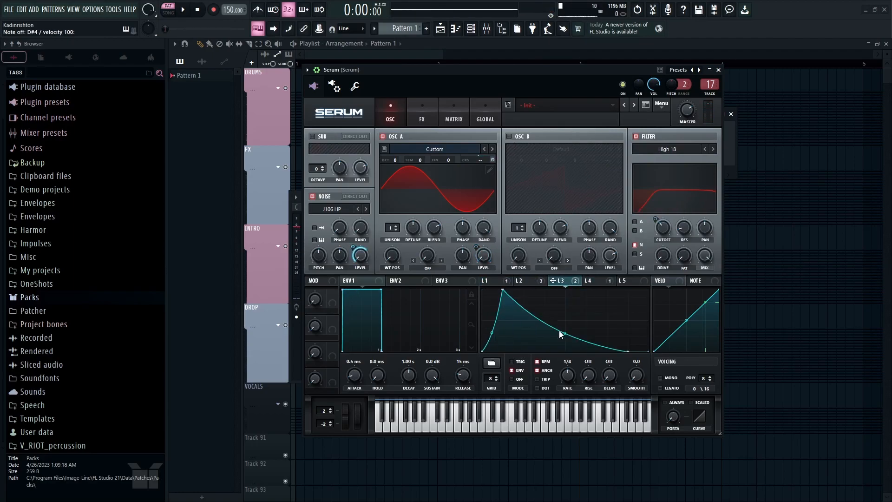
{"action": "left_click_drag", "start_coordinate": [626, 350], "coordinate": [660, 365]}
{"action": "left_click_drag", "start_coordinate": [575, 334], "coordinate": [575, 337]}
{"action": "key", "text": "d"}
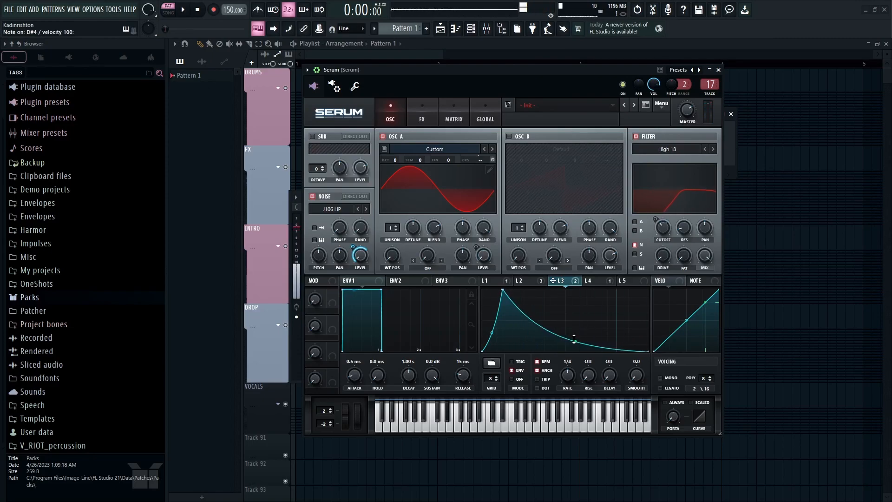
Step: Make LFO 4's rise on the filter cutoff steeper, audition the kick and close Serum
{"action": "left_click", "coordinate": [594, 281]}
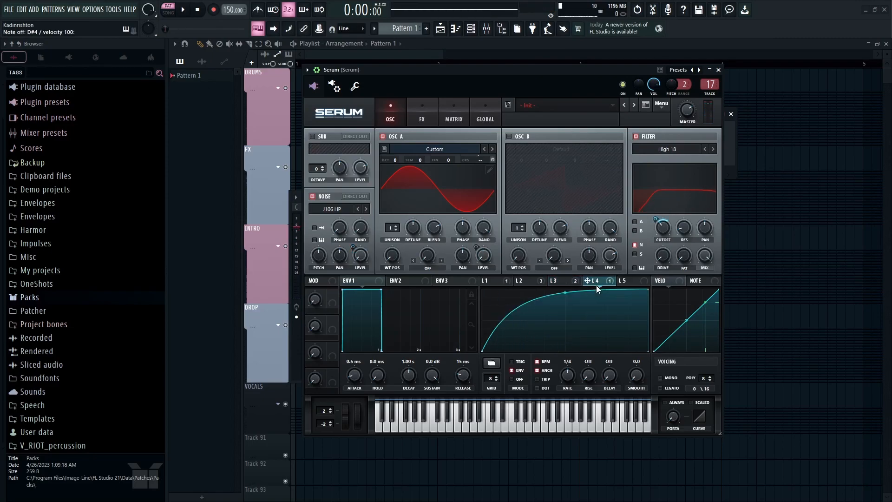
{"action": "key", "text": "d"}
{"action": "left_click_drag", "start_coordinate": [566, 294], "coordinate": [565, 289]}
{"action": "key", "text": "d"}
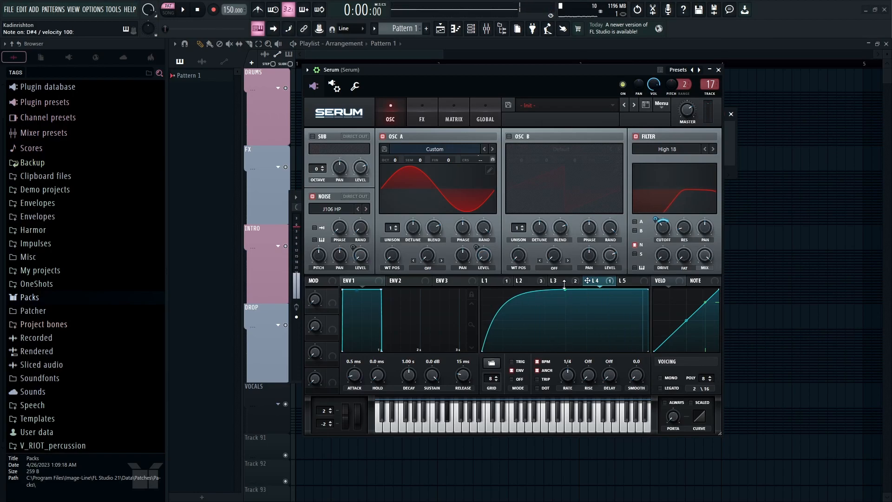
{"action": "left_click", "coordinate": [718, 70]}
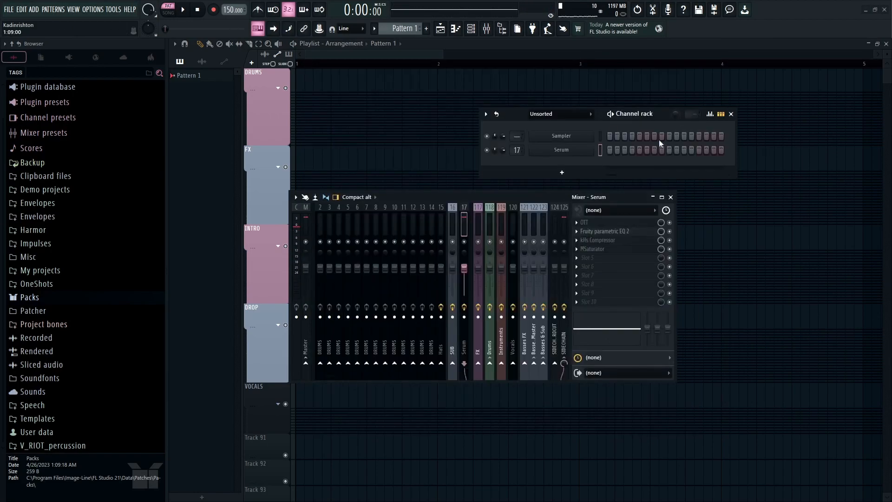
Step: Open MSaturator on the Serum mixer track, set its input gain to 2.11 dB and audition the kick
{"action": "left_click", "coordinate": [584, 257]}
{"action": "left_click", "coordinate": [597, 256]}
{"action": "left_click", "coordinate": [597, 256]}
{"action": "left_click", "coordinate": [598, 255]}
{"action": "left_click", "coordinate": [595, 248]}
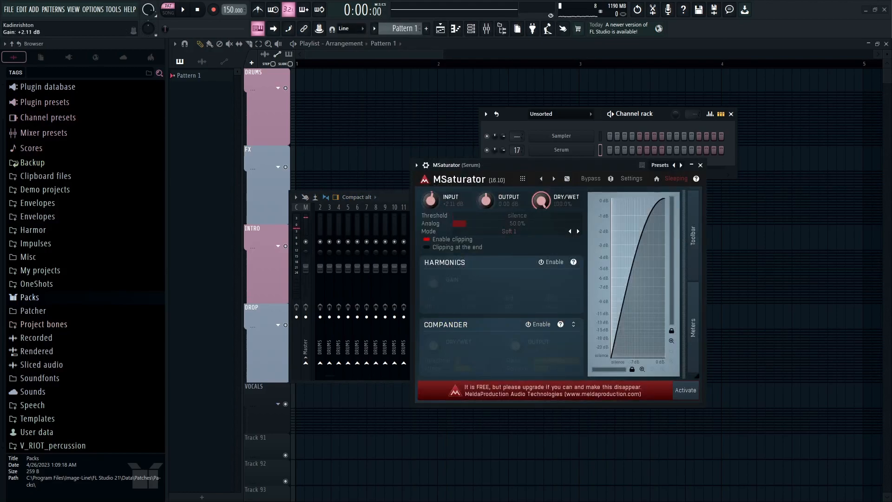
{"action": "key", "text": "d"}
{"action": "key", "text": "d"}
{"action": "key", "text": "d"}
Step: Return MSaturator's input gain to about 0 dB, audition the kick and close the plugin
{"action": "left_click_drag", "start_coordinate": [430, 201], "coordinate": [430, 199]}
{"action": "key", "text": "d"}
{"action": "key", "text": "d"}
{"action": "key", "text": "d"}
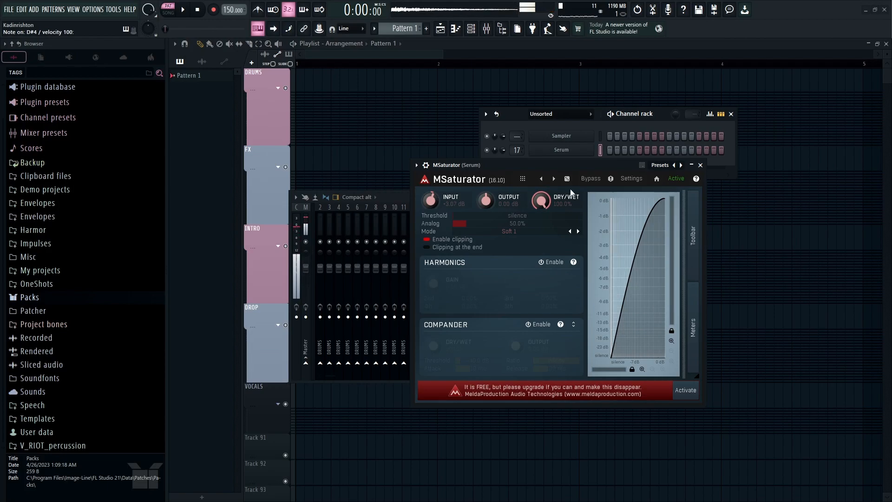
{"action": "left_click", "coordinate": [700, 165]}
{"action": "left_click", "coordinate": [599, 247]}
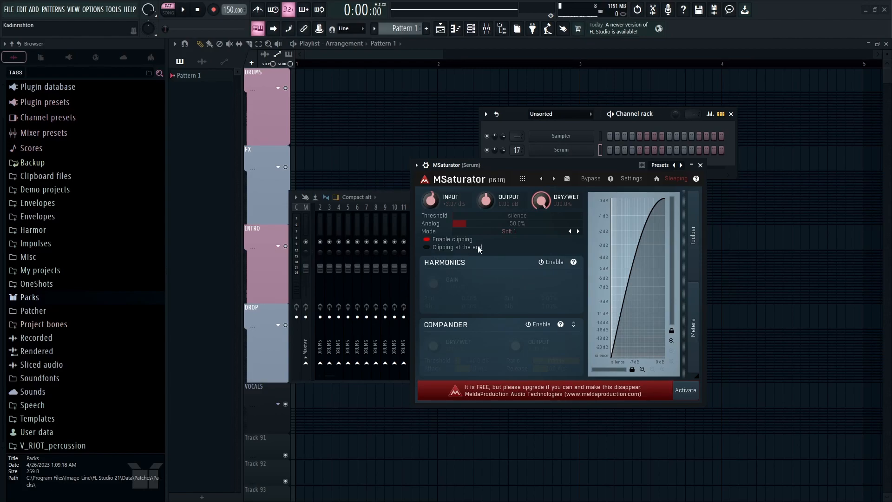
{"action": "left_click", "coordinate": [700, 164]}
Step: Place a D#4 note at the start of the Serum channel's piano roll and play it back
{"action": "right_click", "coordinate": [590, 150]}
{"action": "left_click", "coordinate": [609, 154]}
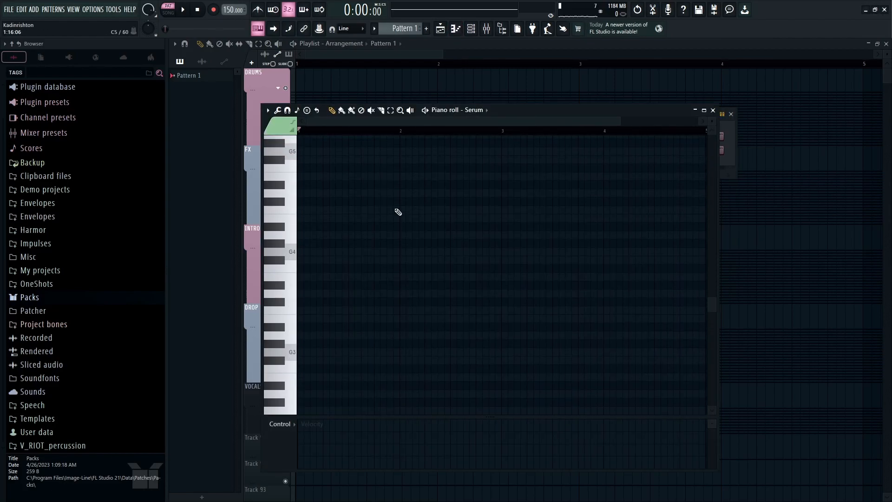
{"action": "scroll", "coordinate": [398, 211], "scroll_direction": "up", "scroll_amount": 3}
{"action": "left_click", "coordinate": [285, 285]}
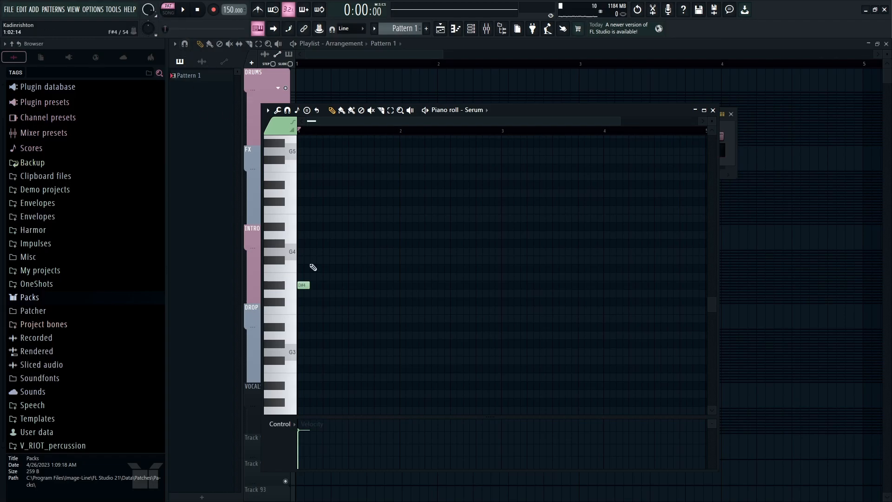
{"action": "left_click", "coordinate": [310, 284]}
{"action": "key", "text": "space"}
{"action": "left_click", "coordinate": [713, 111]}
Step: Place Pattern 1 in the playlist, consolidate it to an audio clip and delete the pattern clip
{"action": "left_click", "coordinate": [355, 90]}
{"action": "key", "text": "ctrl+alt+c"}
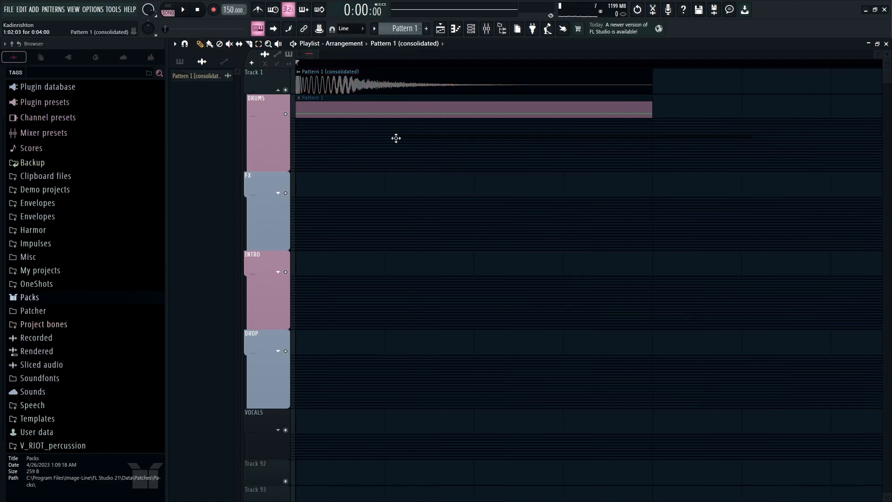
{"action": "right_click", "coordinate": [340, 105]}
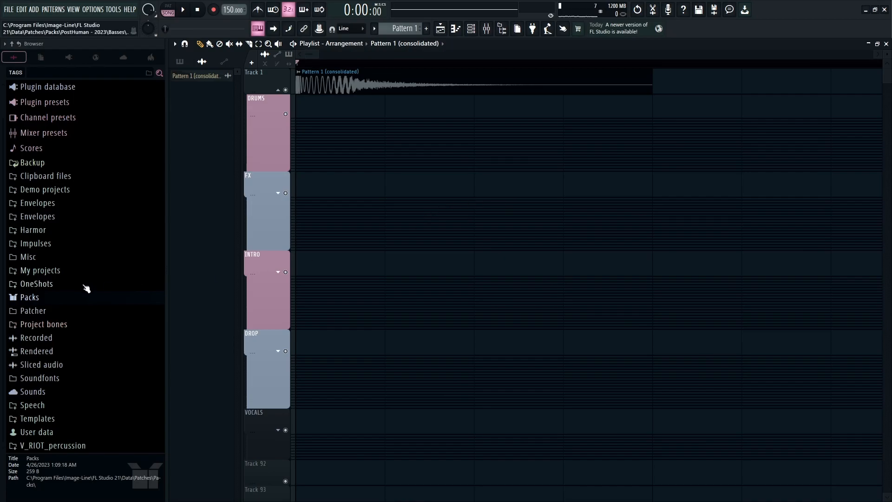
Step: Search the sample browser for "clap" and look through the samples
{"action": "left_click", "coordinate": [29, 297]}
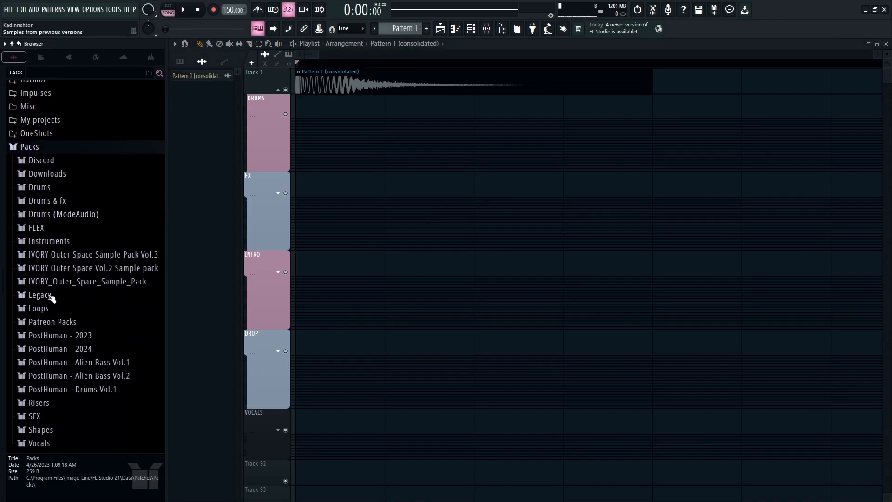
{"action": "left_click", "coordinate": [52, 72]}
{"action": "type", "text": "clap"}
{"action": "scroll", "coordinate": [79, 278], "scroll_direction": "down", "scroll_amount": 6}
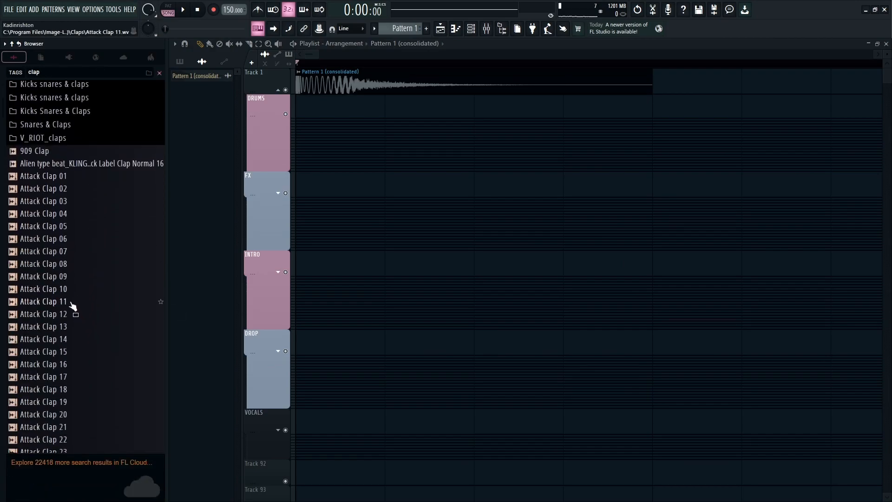
{"action": "scroll", "coordinate": [70, 297], "scroll_direction": "down", "scroll_amount": 3}
Step: Audition clap samples, place DNC_Clap_5 at the start of the first DRUMS track and solo that track
{"action": "left_click", "coordinate": [70, 289]}
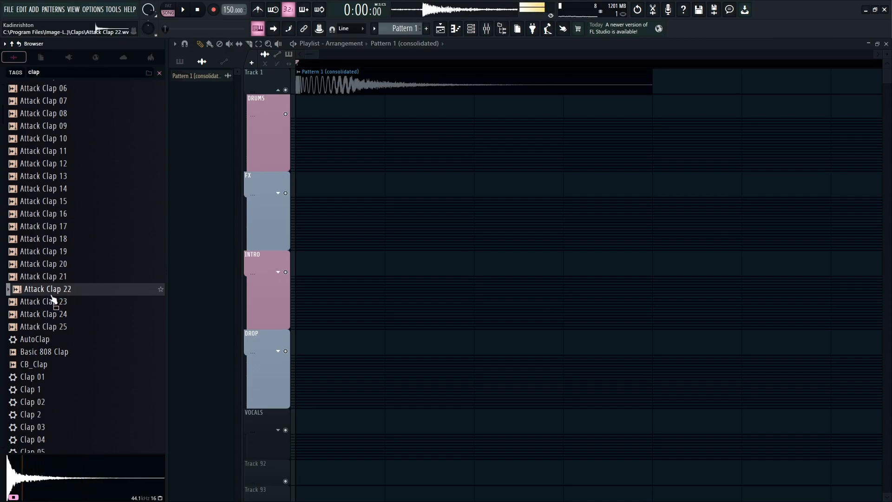
{"action": "left_click", "coordinate": [52, 302]}
{"action": "left_click", "coordinate": [50, 314]}
{"action": "left_click", "coordinate": [49, 251]}
{"action": "scroll", "coordinate": [50, 253], "scroll_direction": "down", "scroll_amount": 15}
{"action": "left_click_drag", "start_coordinate": [47, 188], "coordinate": [320, 106]}
{"action": "right_click", "coordinate": [285, 114]}
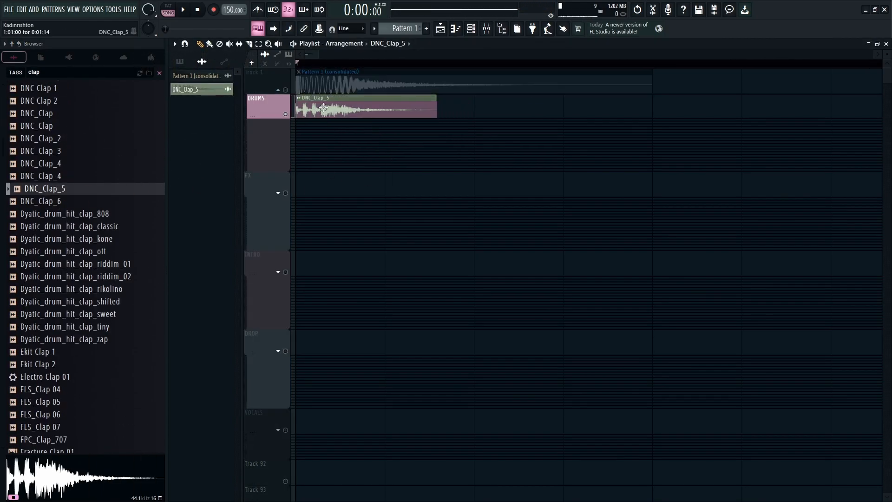
Step: Assign DNC_Clap_5 to its own mixer track and load ValhallaRoom in slot 1
{"action": "double_click", "coordinate": [324, 108]}
{"action": "key", "text": "F9"}
{"action": "key", "text": "space"}
{"action": "left_click", "coordinate": [584, 226]}
{"action": "left_click", "coordinate": [389, 32]}
{"action": "type", "text": "room"}
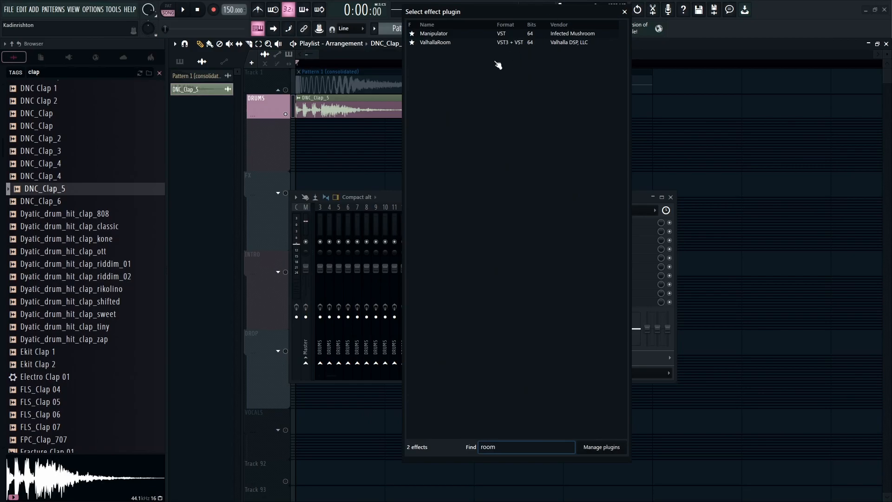
{"action": "key", "text": "Return"}
{"action": "key", "text": "space"}
Step: Set ValhallaRoom's mix to 100% and decay to 0.90 s, adjust the depth while listening and close the plugin
{"action": "left_click_drag", "start_coordinate": [322, 223], "coordinate": [323, 222]}
{"action": "left_click_drag", "start_coordinate": [362, 87], "coordinate": [411, 101]}
{"action": "key", "text": "space"}
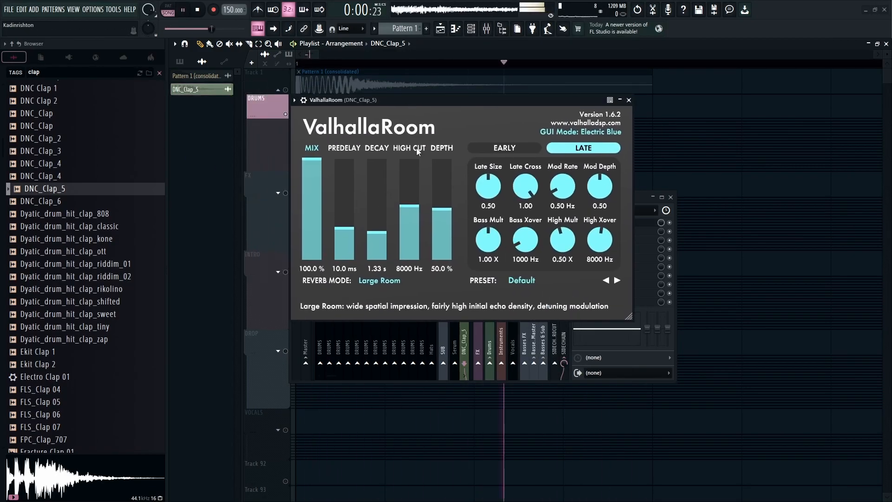
{"action": "left_click_drag", "start_coordinate": [373, 238], "coordinate": [378, 236]}
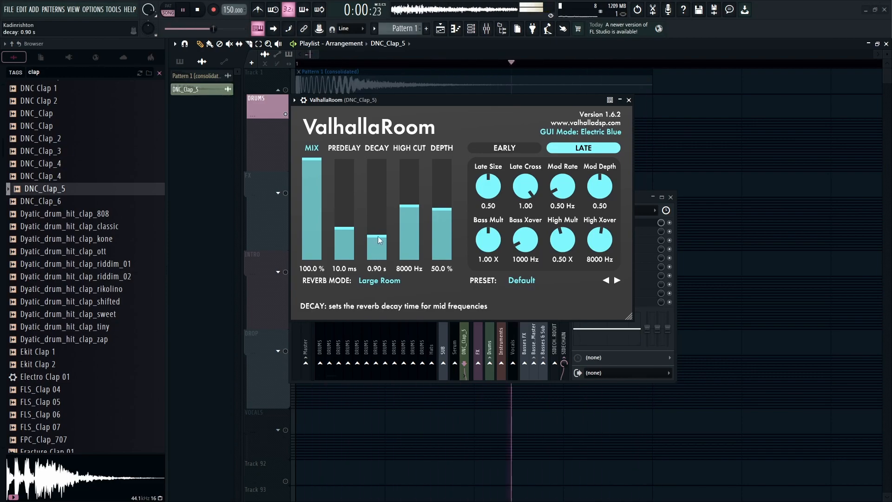
{"action": "left_click_drag", "start_coordinate": [441, 211], "coordinate": [450, 106]}
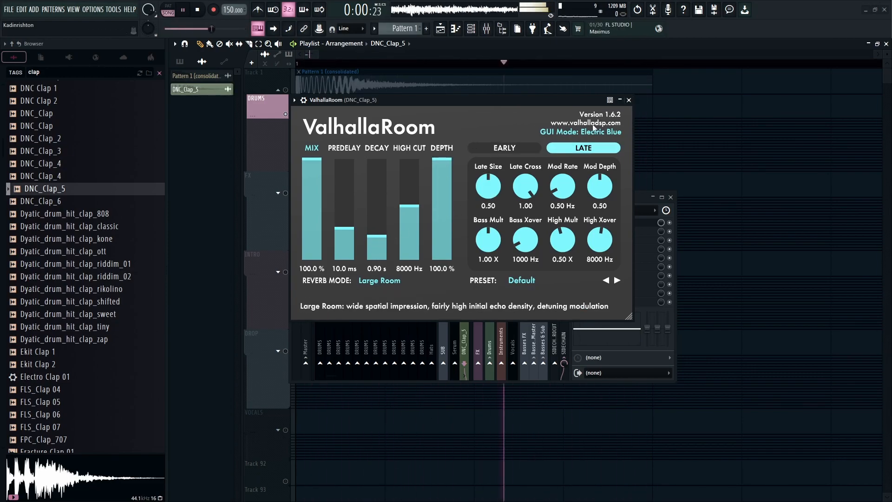
{"action": "left_click_drag", "start_coordinate": [444, 162], "coordinate": [460, 202]}
{"action": "left_click", "coordinate": [628, 100]}
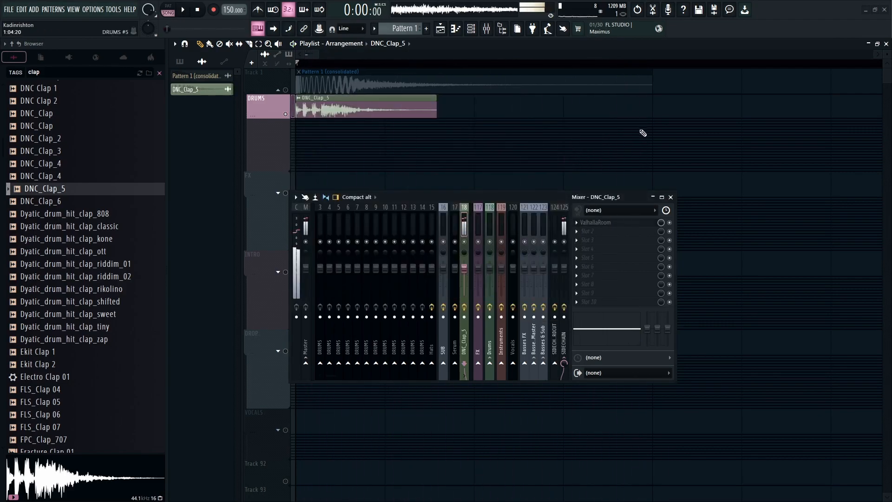
Step: Load Fruity Parametric EQ 2 in slot 3 of the clap's mixer track and cut its low frequencies with band 1
{"action": "left_click", "coordinate": [601, 239]}
{"action": "left_click", "coordinate": [462, 103]}
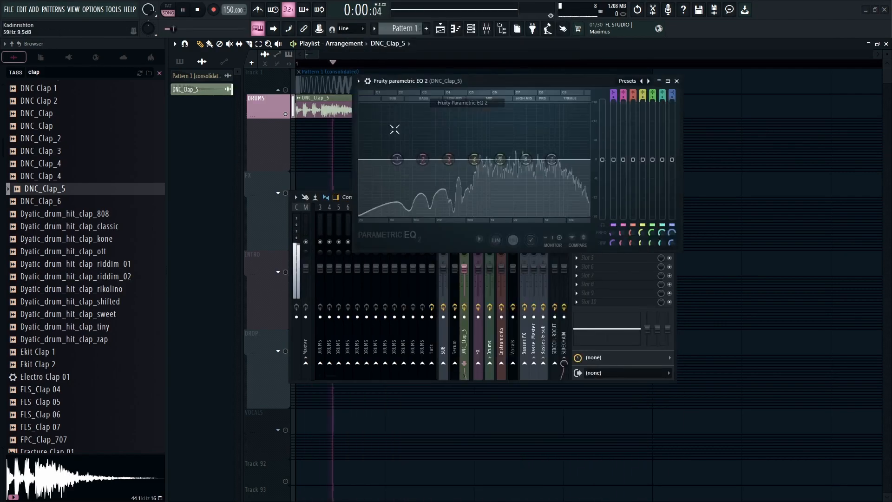
{"action": "left_click_drag", "start_coordinate": [362, 163], "coordinate": [448, 161]}
{"action": "key", "text": "space"}
{"action": "left_click", "coordinate": [676, 82]}
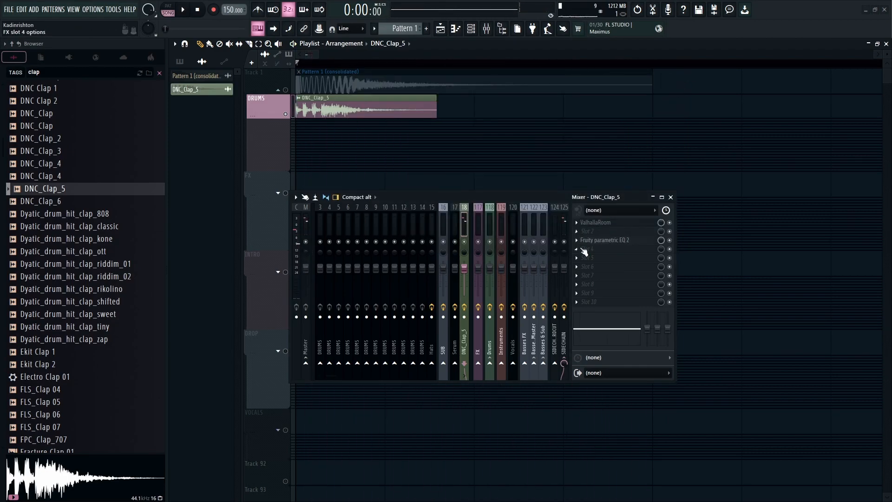
Step: Move the EQ up to slot 2, load kHs Frequency Shifter in slot 3 and set its shift to 122 Hz
{"action": "left_click", "coordinate": [588, 240]}
{"action": "left_click", "coordinate": [392, 19]}
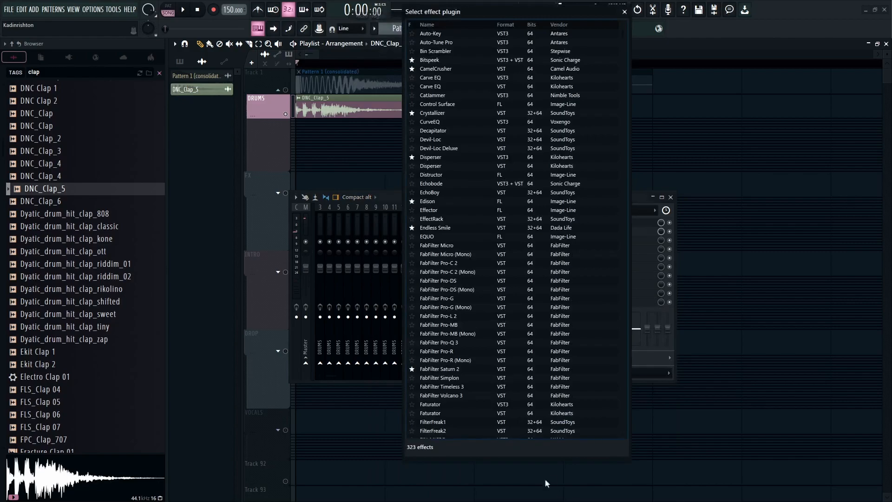
{"action": "type", "text": "freq"}
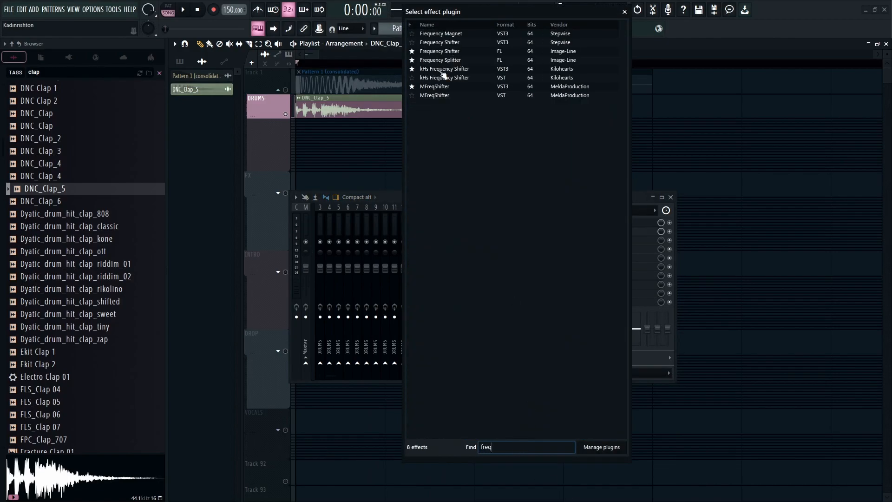
{"action": "double_click", "coordinate": [442, 72]}
{"action": "left_click_drag", "start_coordinate": [146, 174], "coordinate": [218, 135]}
{"action": "key", "text": "space"}
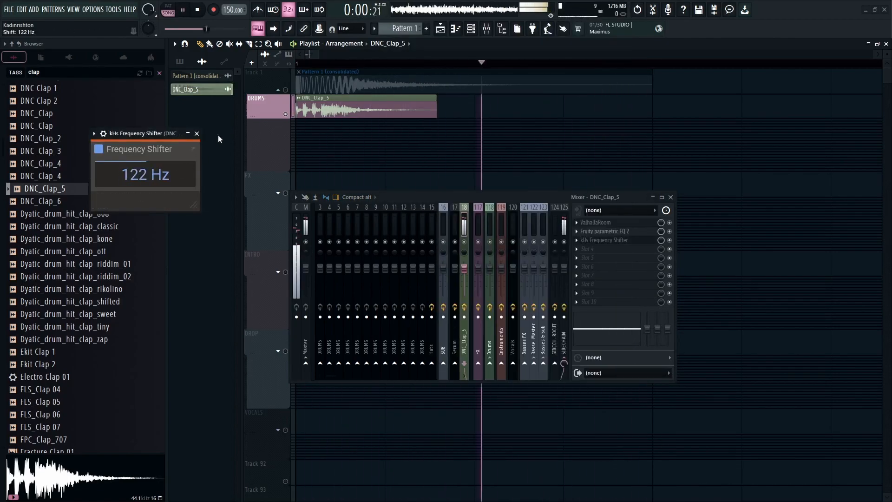
{"action": "key", "text": "space"}
{"action": "left_click", "coordinate": [196, 134]}
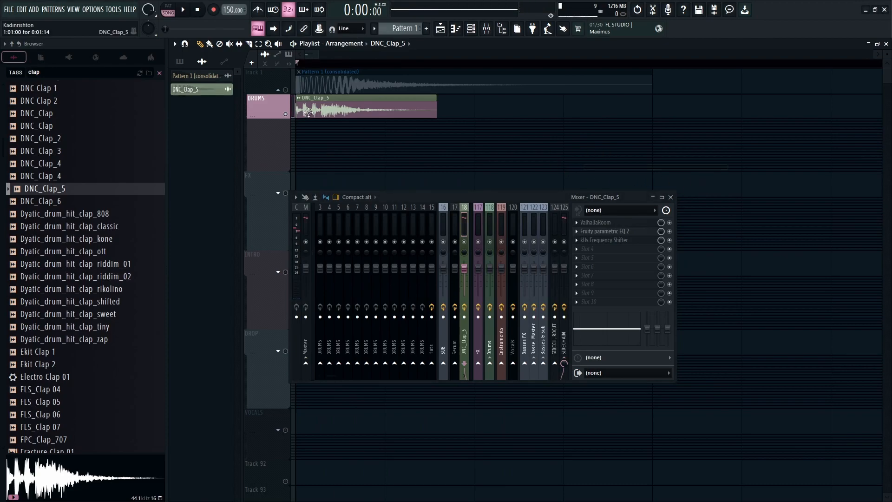
Step: Give the DNC_Clap_5 clip a fade-in and move it later under the kick to start at 1:01:06
{"action": "left_click_drag", "start_coordinate": [306, 106], "coordinate": [335, 106]}
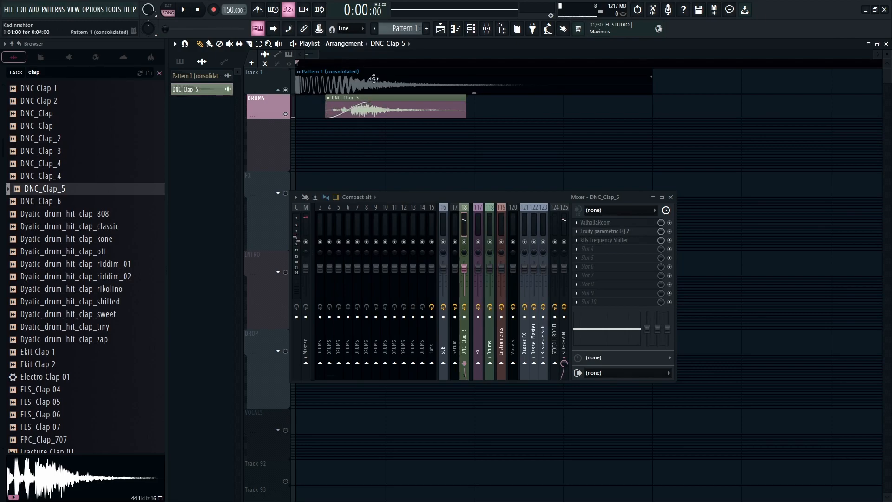
{"action": "left_click", "coordinate": [385, 102]}
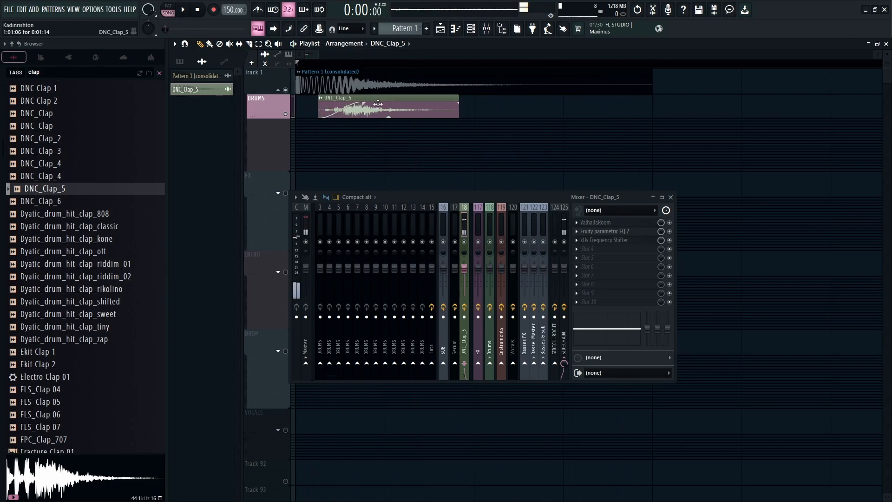
Step: Shorten the fade-in of the DNC_Clap_5 clip to 0.029 s and play it together with the kick
{"action": "left_click", "coordinate": [389, 102]}
{"action": "mouse_move", "coordinate": [334, 109]}
{"action": "left_mouse_down"}
{"action": "mouse_move", "coordinate": [326, 109]}
{"action": "mouse_move", "coordinate": [348, 102]}
{"action": "left_mouse_up"}
{"action": "key", "text": "space"}
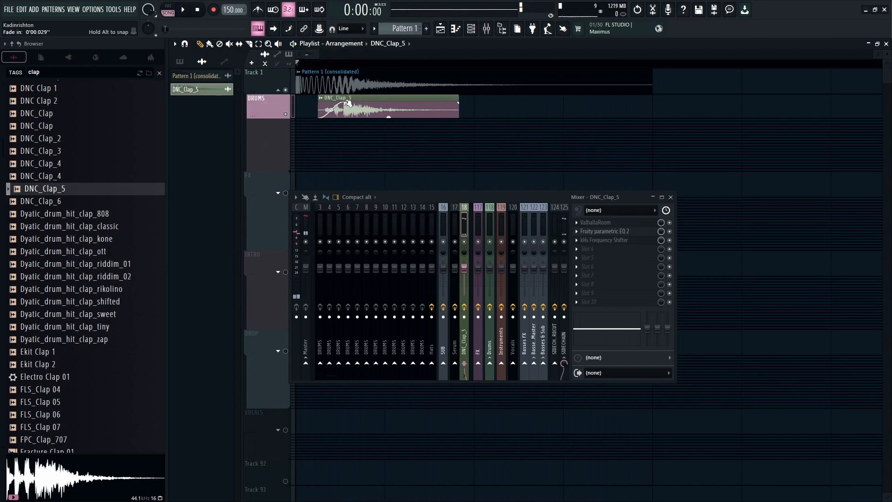
{"action": "key", "text": "space"}
{"action": "scroll", "coordinate": [538, 74], "scroll_direction": "down", "scroll_amount": 3}
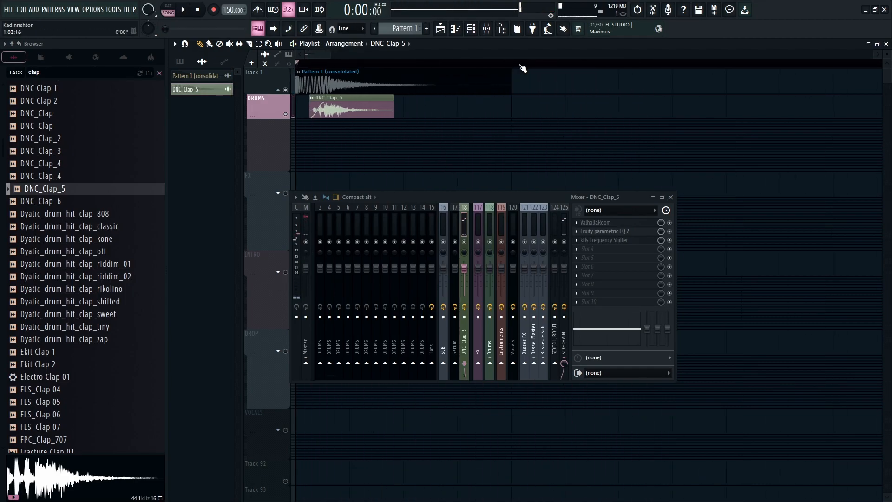
Step: Try consolidating the kick and clap clips into one clip with a fade-out, and return to the unmuted source clips
{"action": "key", "text": "ctrl+a"}
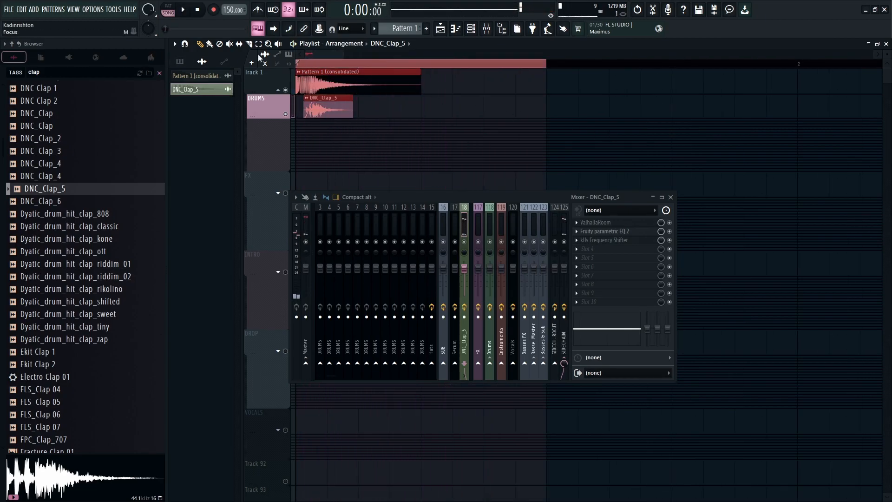
{"action": "left_click", "coordinate": [290, 54]}
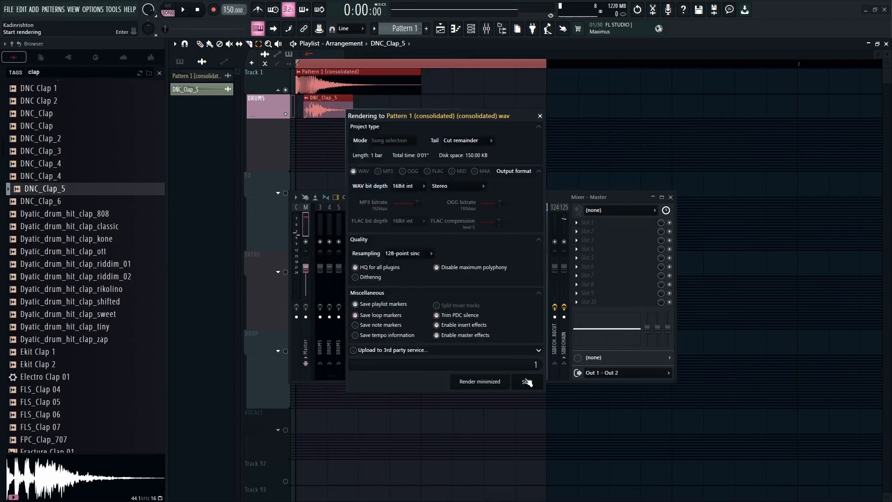
{"action": "left_click", "coordinate": [526, 382]}
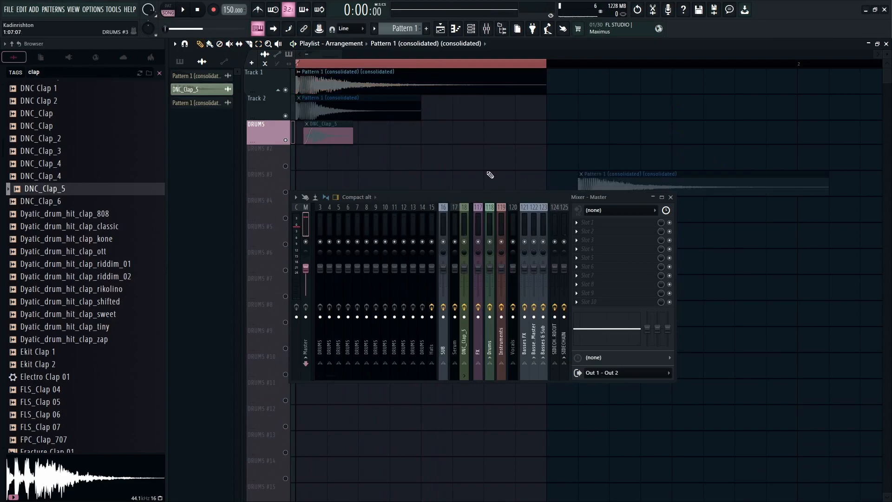
{"action": "left_click_drag", "start_coordinate": [543, 73], "coordinate": [490, 69]}
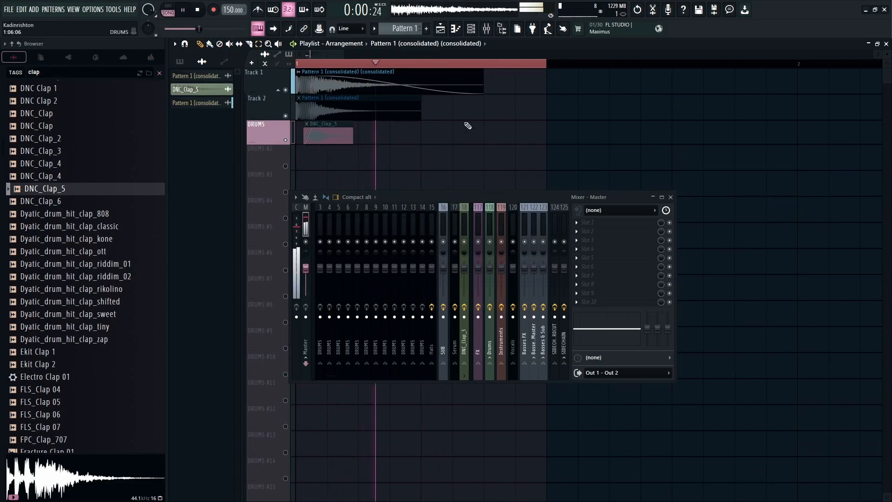
{"action": "right_click", "coordinate": [325, 83]}
{"action": "left_click_drag", "start_coordinate": [321, 106], "coordinate": [320, 135]}
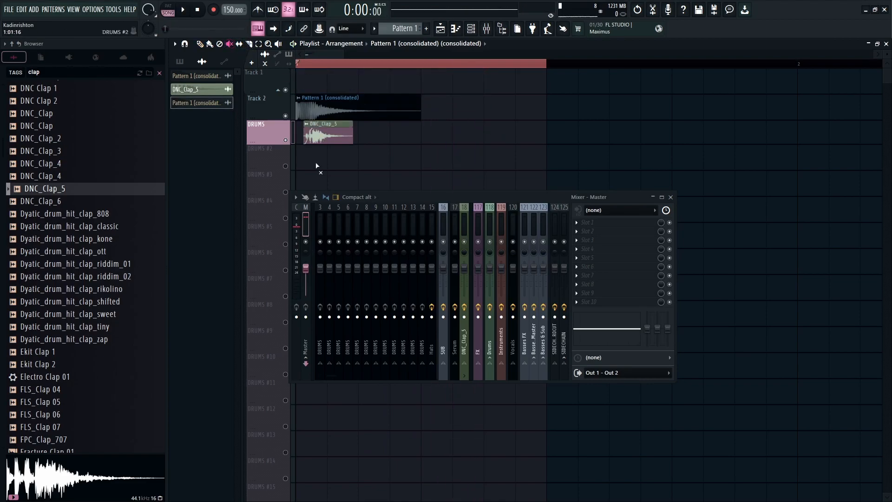
Step: Lower the DNC_Clap_5 clip's gain to -2.0 dB and consolidate it with the kick into one audio clip
{"action": "scroll", "coordinate": [385, 139], "scroll_direction": "up", "scroll_amount": 4}
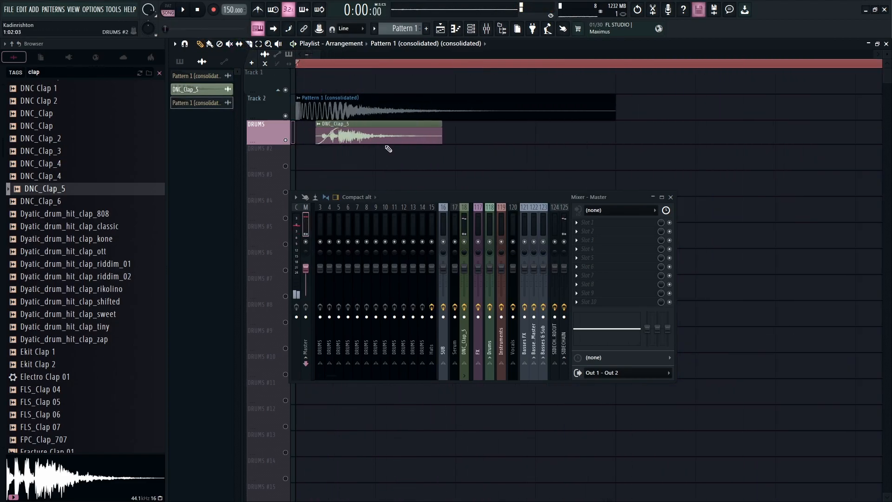
{"action": "left_click_drag", "start_coordinate": [377, 140], "coordinate": [378, 142]}
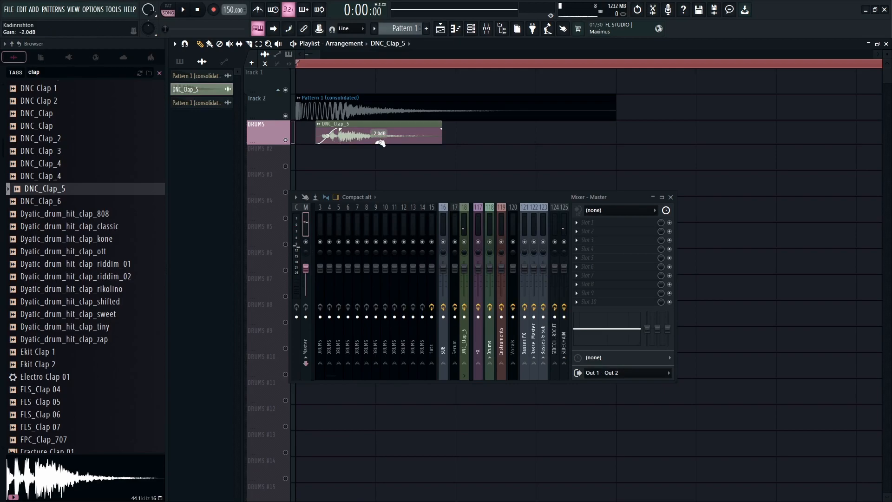
{"action": "scroll", "coordinate": [325, 117], "scroll_direction": "down", "scroll_amount": 5}
{"action": "key", "text": "ctrl+a"}
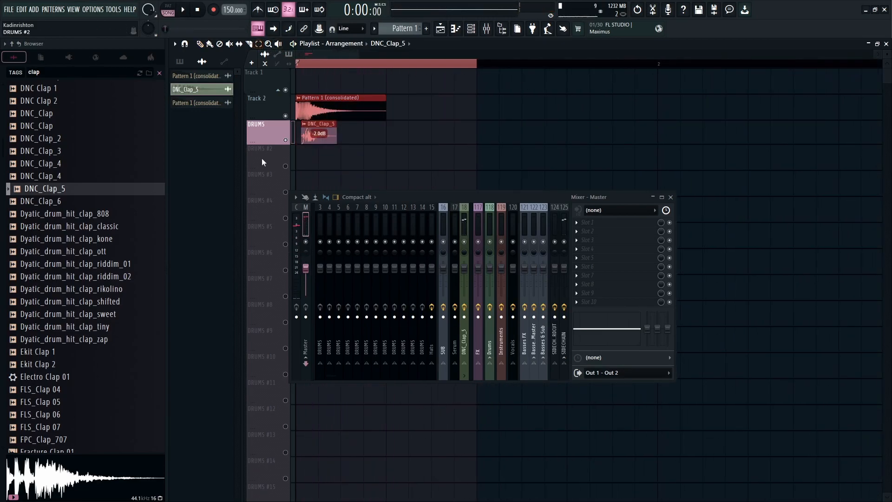
{"action": "key", "text": "ctrl+alt+c"}
{"action": "key", "text": "Return"}
Step: Give the consolidated kick clip on Track 2 a long fade-out
{"action": "left_click", "coordinate": [202, 45]}
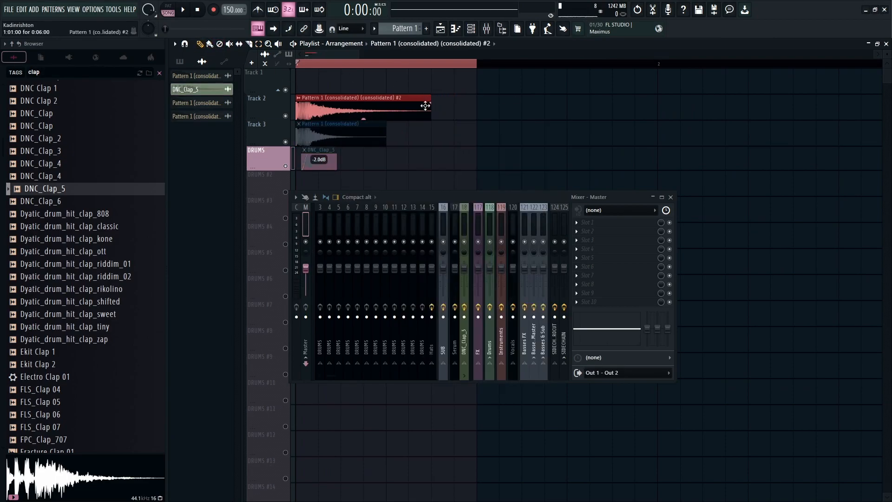
{"action": "left_click", "coordinate": [474, 178]}
{"action": "left_click_drag", "start_coordinate": [352, 101], "coordinate": [447, 113]}
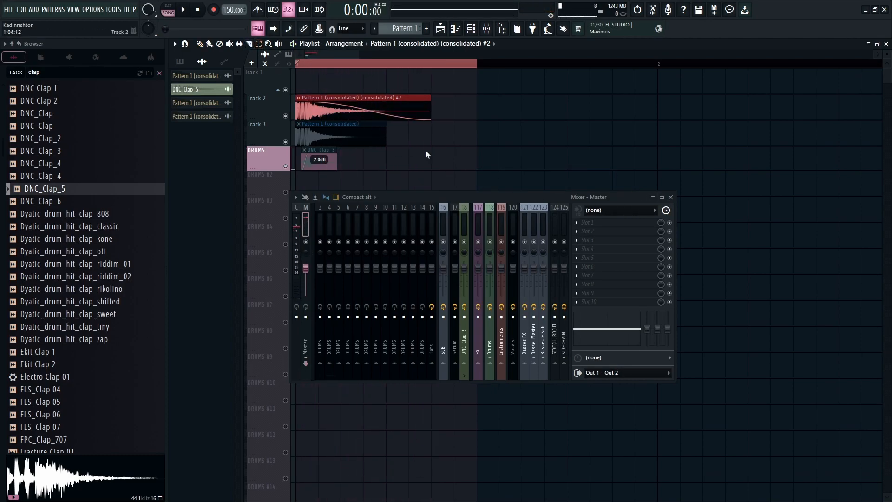
Step: Shorten the time selection to the end of the faded clip and consolidate that clip into new audio
{"action": "key", "text": "ctrl+alt+c"}
{"action": "left_click", "coordinate": [540, 116]}
{"action": "left_click_drag", "start_coordinate": [456, 64], "coordinate": [432, 64]}
{"action": "left_click_drag", "start_coordinate": [494, 130], "coordinate": [376, 83]}
{"action": "left_click_drag", "start_coordinate": [496, 110], "coordinate": [409, 107]}
{"action": "key", "text": "ctrl+alt+c"}
{"action": "left_click", "coordinate": [526, 382]}
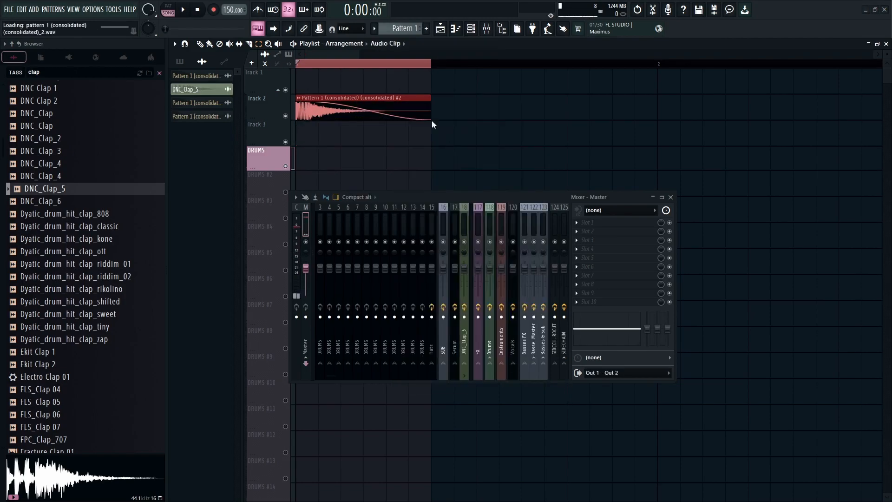
Step: Move the newly rendered kick clip to Track 1 and delete the muted source clips on Tracks 3 and 4
{"action": "scroll", "coordinate": [361, 65], "scroll_direction": "down", "scroll_amount": 2}
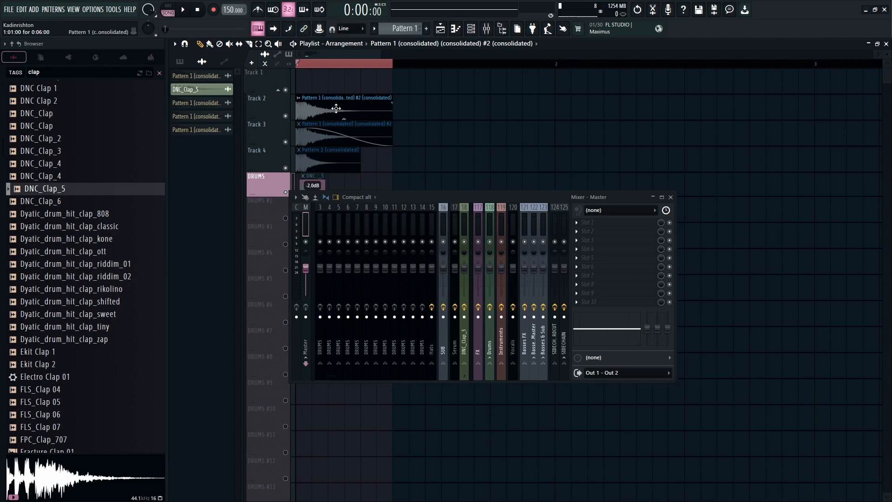
{"action": "left_click_drag", "start_coordinate": [336, 109], "coordinate": [336, 82]}
{"action": "right_click", "coordinate": [325, 142]}
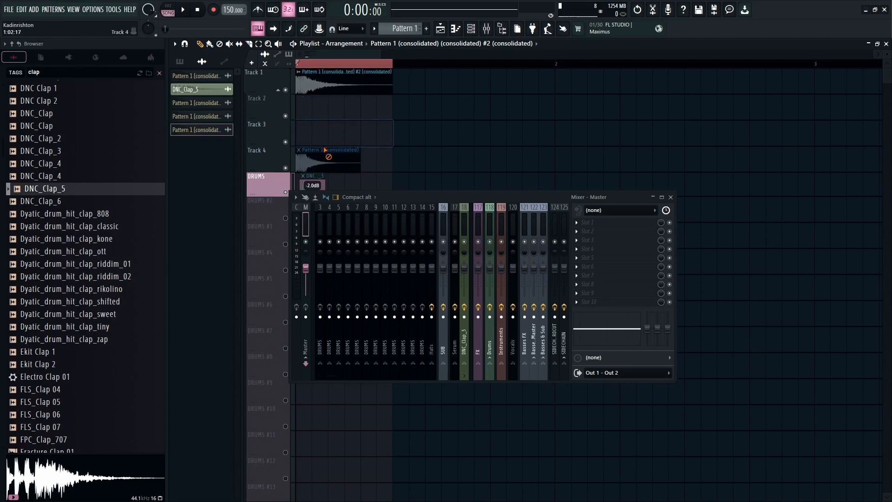
{"action": "right_click", "coordinate": [325, 155]}
{"action": "scroll", "coordinate": [317, 138], "scroll_direction": "down", "scroll_amount": 1}
{"action": "scroll", "coordinate": [338, 103], "scroll_direction": "up", "scroll_amount": 1}
Step: Place a Pattern 1 clip at the start of Track 4 and solo that track
{"action": "left_click", "coordinate": [180, 62]}
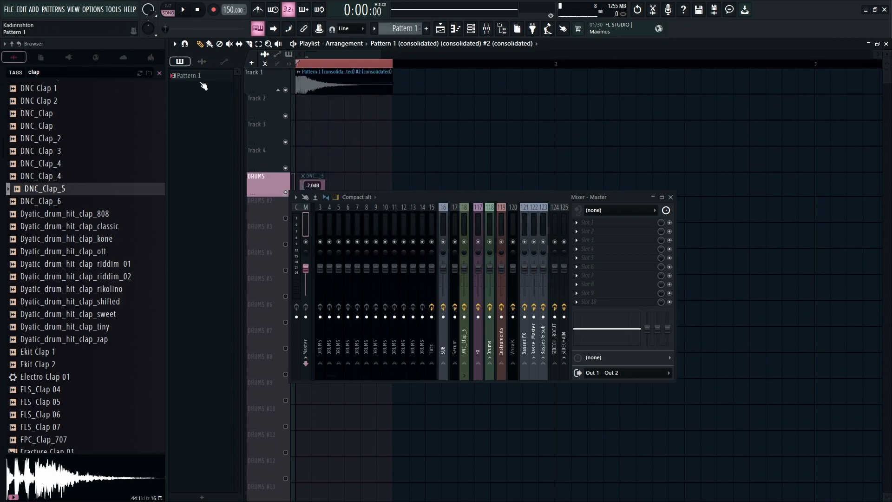
{"action": "left_click_drag", "start_coordinate": [203, 86], "coordinate": [300, 157]}
{"action": "left_click_drag", "start_coordinate": [542, 156], "coordinate": [364, 175]}
{"action": "double_click", "coordinate": [428, 176]}
{"action": "left_click", "coordinate": [412, 119]}
{"action": "key", "text": "ctrl+z"}
{"action": "scroll", "coordinate": [340, 133], "scroll_direction": "down", "scroll_amount": 2}
{"action": "right_click", "coordinate": [286, 116]}
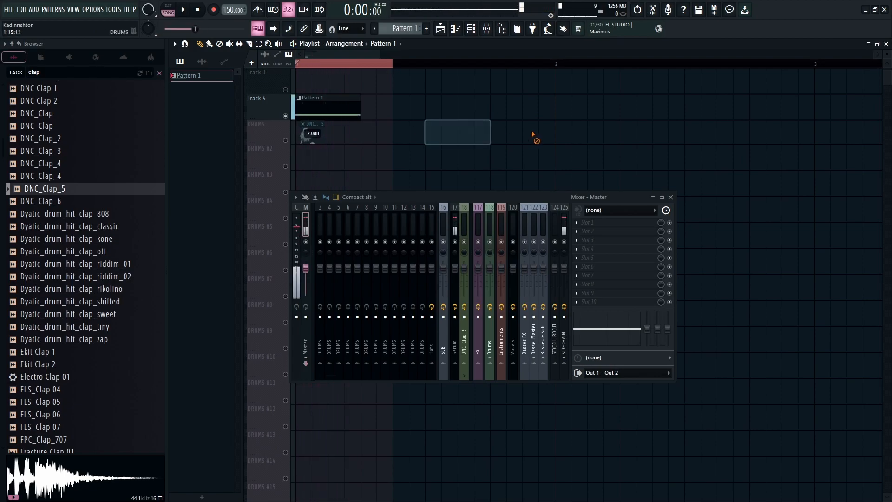
Step: Open Pattern 1 in the Serum piano roll, close the mixer and move the note to a lower pitch
{"action": "double_click", "coordinate": [324, 100]}
{"action": "left_click", "coordinate": [671, 199]}
{"action": "scroll", "coordinate": [465, 194], "scroll_direction": "down", "scroll_amount": 1}
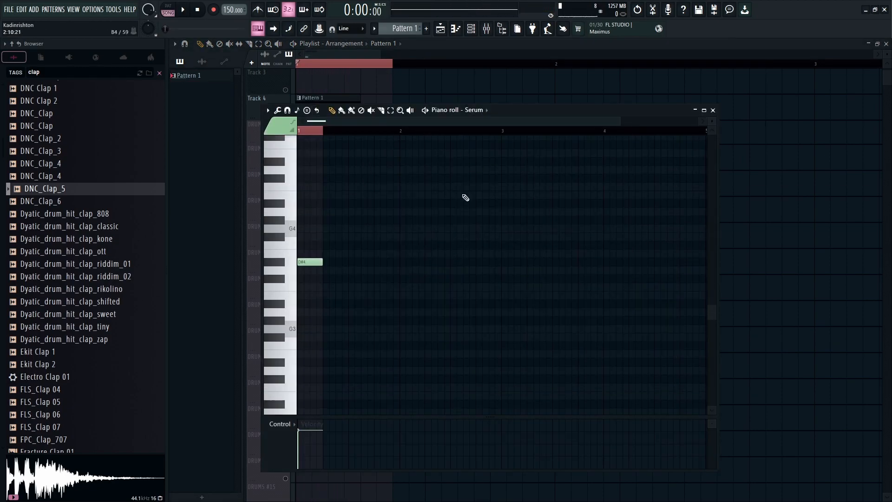
{"action": "left_click_drag", "start_coordinate": [307, 260], "coordinate": [302, 294]}
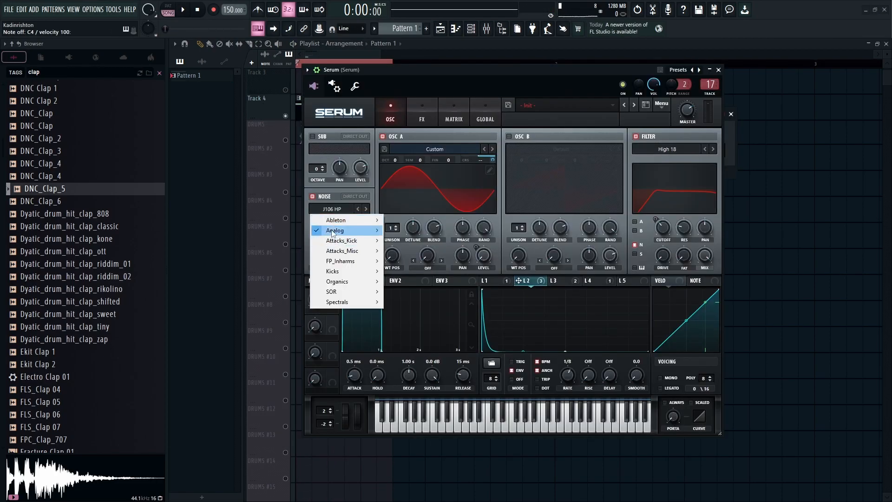
Step: Switch Serum's noise to BrightWhite from the Analog category and edit the low harmonic bins of oscillator A's wavetable while auditioning
{"action": "mouse_move", "coordinate": [353, 230]}
{"action": "left_click", "coordinate": [417, 240]}
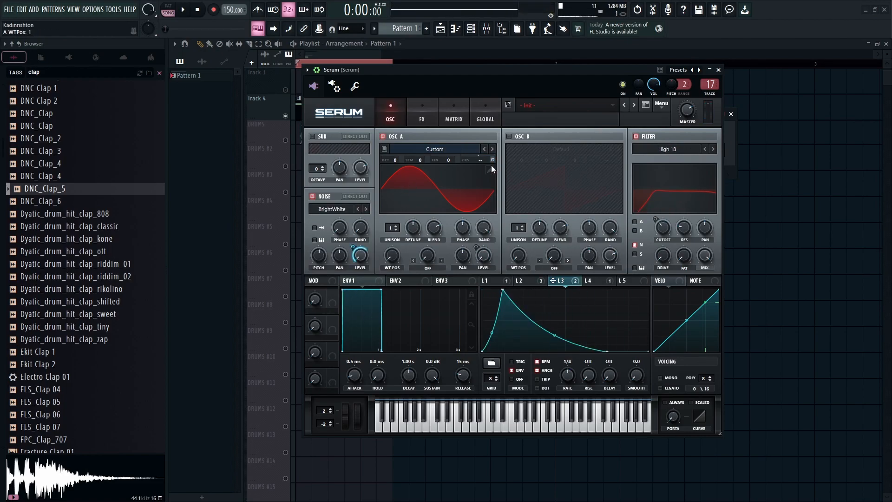
{"action": "left_click", "coordinate": [490, 169]}
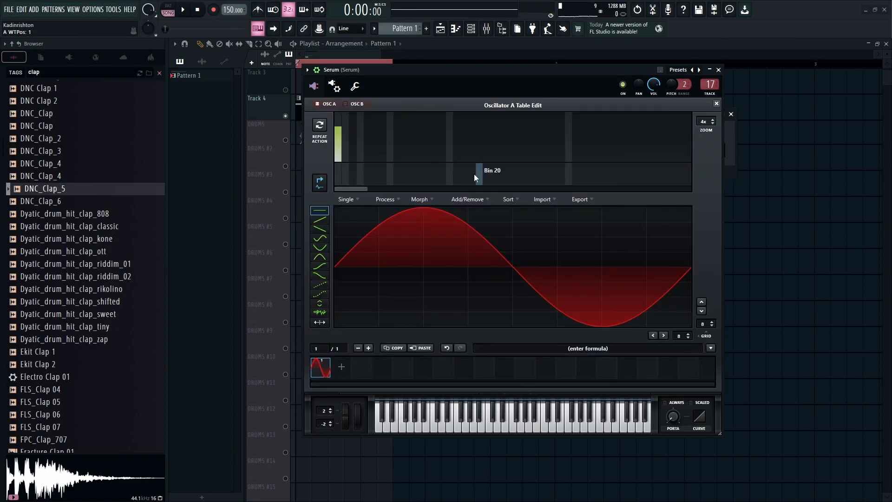
{"action": "left_click", "coordinate": [345, 159]}
{"action": "key", "text": "z"}
{"action": "left_click_drag", "start_coordinate": [357, 155], "coordinate": [362, 161]}
{"action": "key", "text": "z"}
{"action": "key", "text": "z"}
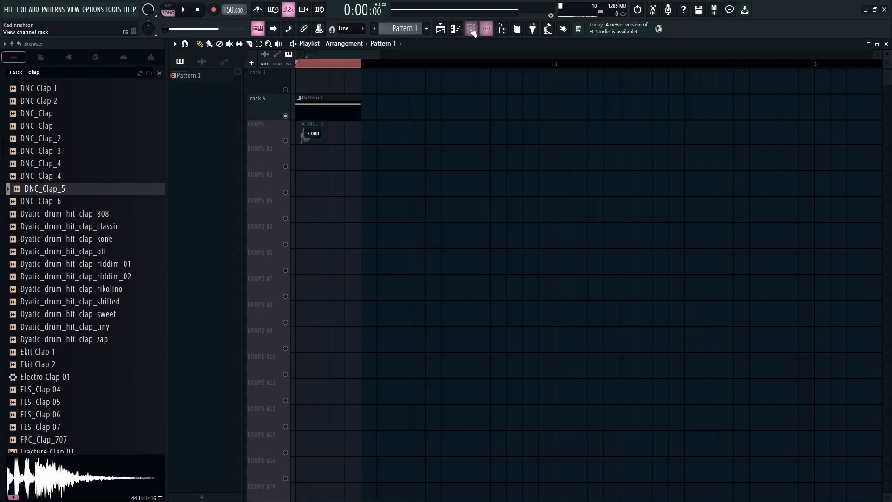
Step: Reopen Serum from the channel rack and adjust the Tube distortion's drive in its effects while auditioning the kick
{"action": "left_click", "coordinate": [472, 31]}
{"action": "left_click", "coordinate": [566, 151]}
{"action": "left_click", "coordinate": [409, 116]}
{"action": "left_click", "coordinate": [320, 166]}
{"action": "key", "text": "z"}
{"action": "left_click_drag", "start_coordinate": [345, 155], "coordinate": [345, 155]}
{"action": "key", "text": "z"}
{"action": "left_click_drag", "start_coordinate": [610, 181], "coordinate": [625, 144]}
{"action": "key", "text": "z"}
{"action": "right_click", "coordinate": [609, 178]}
{"action": "left_click", "coordinate": [580, 212]}
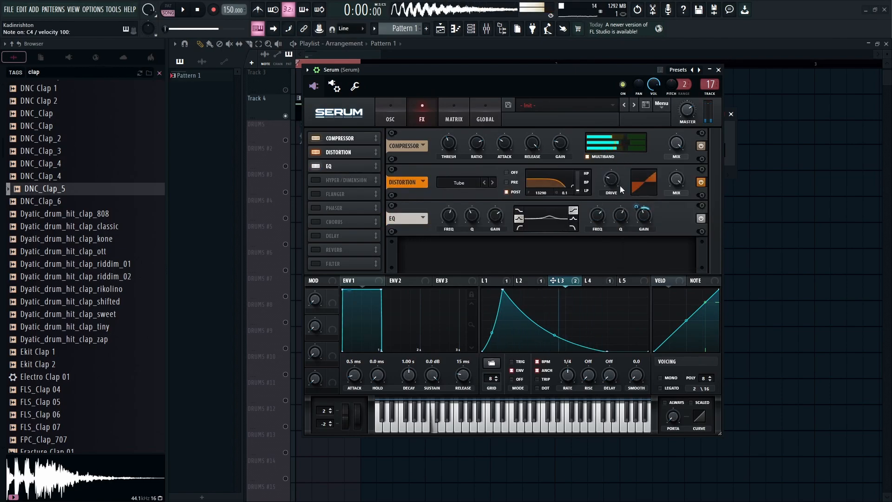
Step: Close Serum and the channel rack and consolidate the Pattern 1 clip into an audio clip
{"action": "left_click", "coordinate": [718, 70]}
{"action": "left_click", "coordinate": [730, 114]}
{"action": "left_click", "coordinate": [259, 44]}
{"action": "left_click_drag", "start_coordinate": [411, 108], "coordinate": [315, 112]}
{"action": "key", "text": "ctrl+alt+c"}
{"action": "left_click", "coordinate": [526, 382]}
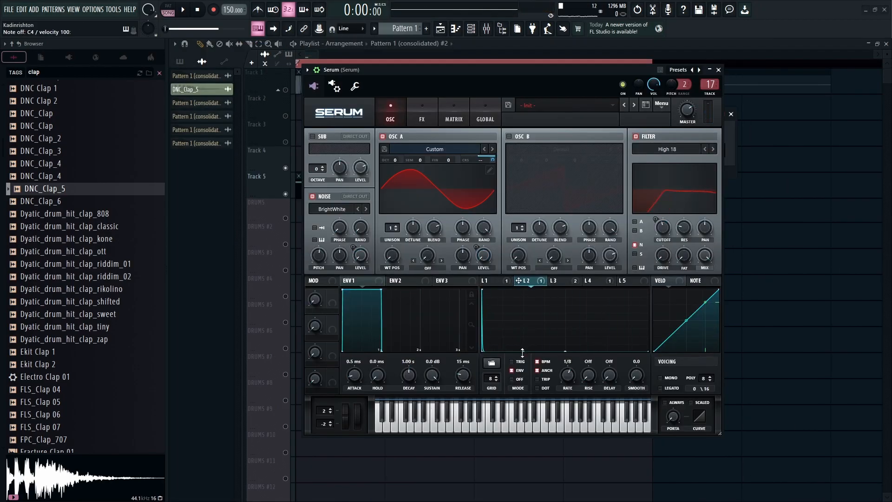
Step: Close Serum and listen to the Pattern 1 clip on Track 5 by toggling the track's solo
{"action": "left_click", "coordinate": [718, 69]}
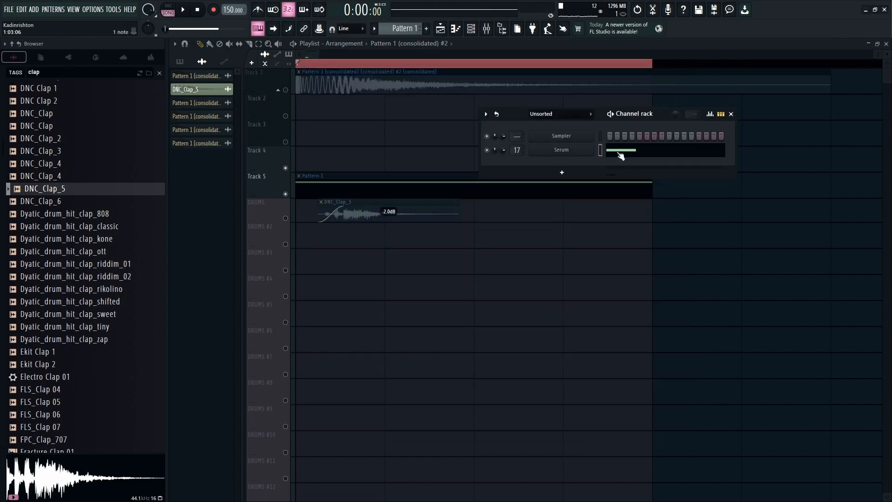
{"action": "right_click", "coordinate": [284, 196]}
{"action": "right_click", "coordinate": [285, 194]}
{"action": "right_click", "coordinate": [285, 194]}
{"action": "right_click", "coordinate": [285, 194]}
{"action": "key", "text": "space"}
{"action": "key", "text": "space"}
Step: Consolidate the reworked Pattern 1 clip on Track 5 into new audio
{"action": "left_click", "coordinate": [258, 43]}
{"action": "left_click_drag", "start_coordinate": [649, 183], "coordinate": [267, 185]}
{"action": "key", "text": "ctrl+alt+c"}
{"action": "left_click", "coordinate": [527, 381]}
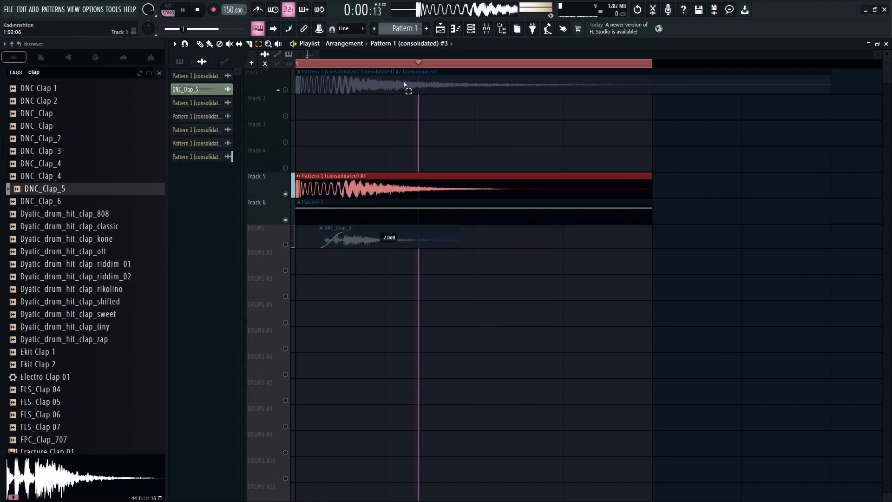
Step: Solo the DRUMS track holding the DNC_Clap_5 clip and play the clap on its own
{"action": "right_click", "coordinate": [286, 219]}
{"action": "key", "text": "space"}
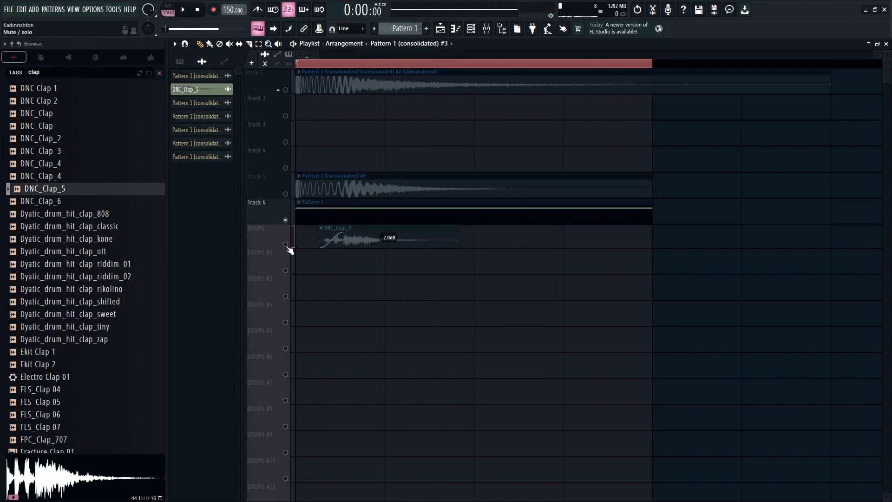
{"action": "right_click", "coordinate": [287, 245]}
{"action": "key", "text": "space"}
{"action": "left_click", "coordinate": [428, 271]}
{"action": "right_click", "coordinate": [429, 271]}
{"action": "key", "text": "space"}
{"action": "key", "text": "space"}
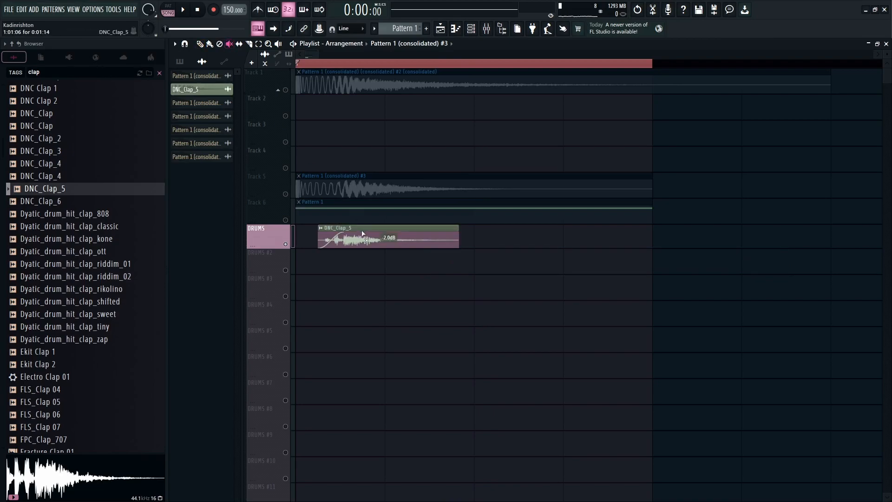
Step: Unmute Track 5 to hear the kick with the clap, and move the kick clip to an unmuted DRUMS #2 track
{"action": "left_click", "coordinate": [285, 194]}
{"action": "key", "text": "space"}
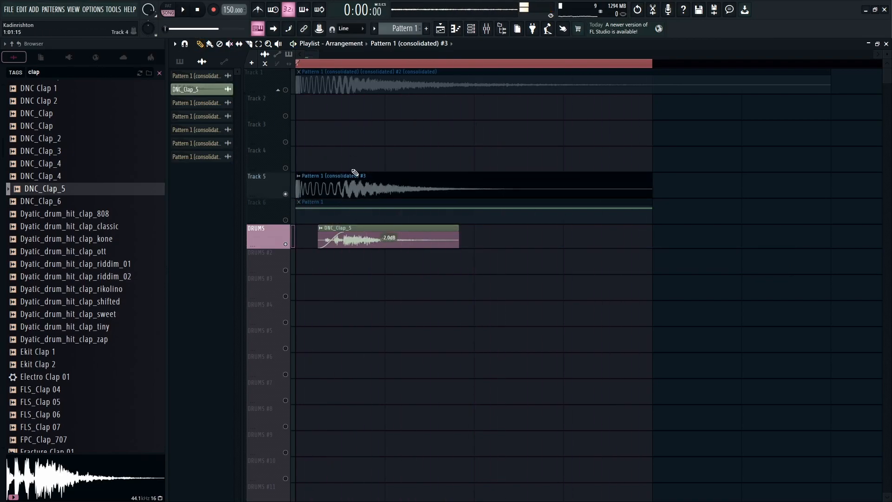
{"action": "left_click_drag", "start_coordinate": [355, 175], "coordinate": [354, 251]}
{"action": "left_click", "coordinate": [285, 270]}
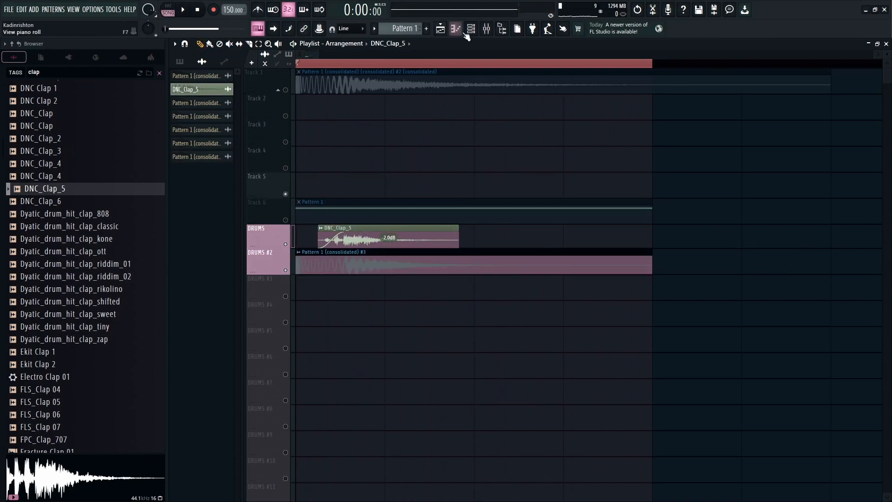
Step: Open the kHs Frequency Shifter on the DNC_Clap_5 mixer track and lower its shift amount
{"action": "left_click", "coordinate": [493, 29]}
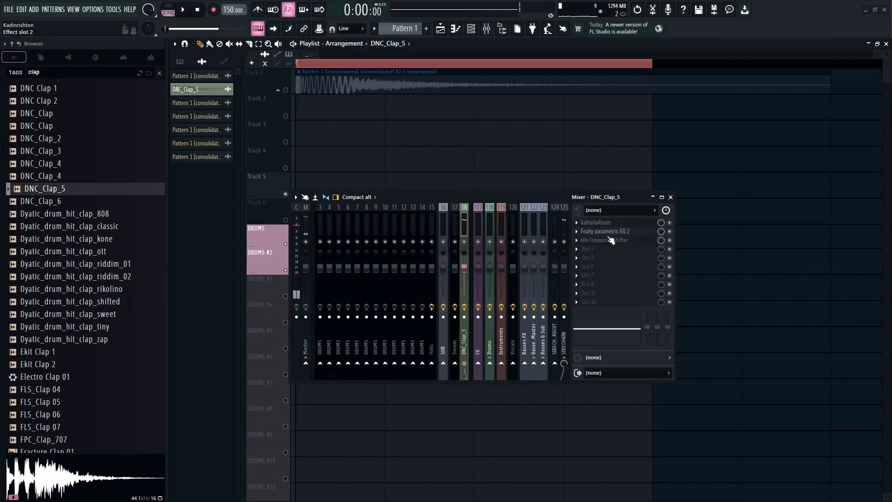
{"action": "left_click", "coordinate": [188, 134]}
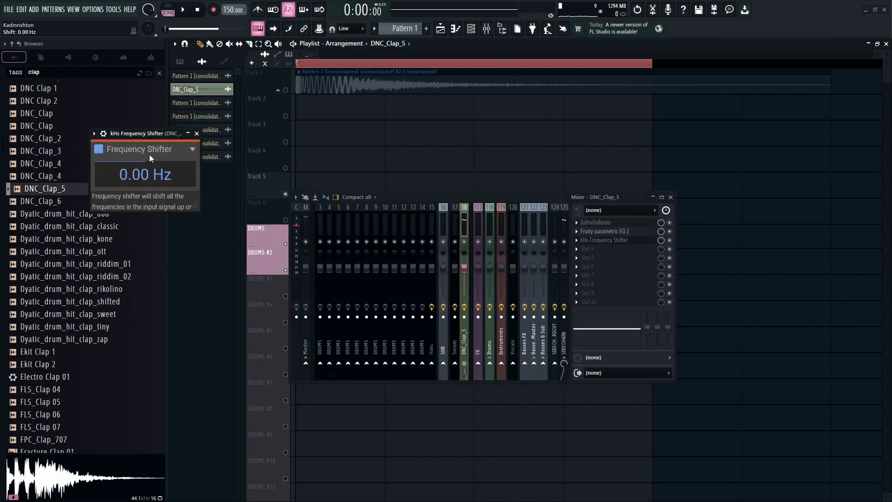
{"action": "left_click_drag", "start_coordinate": [158, 134], "coordinate": [325, 144]}
{"action": "left_click_drag", "start_coordinate": [312, 182], "coordinate": [312, 198]}
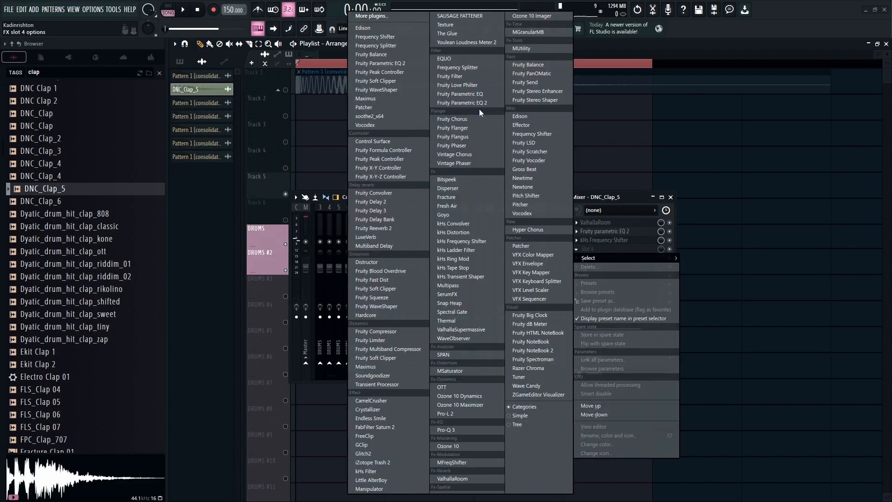
Step: Load Fruity Parametric EQ 2 in slot 4 with the 20Hz + 18kHz cut preset, and raise its low cut while listening
{"action": "left_click", "coordinate": [474, 103]}
{"action": "left_click", "coordinate": [663, 149]}
{"action": "left_click_drag", "start_coordinate": [375, 228], "coordinate": [483, 227]}
{"action": "key", "text": "space"}
{"action": "key", "text": "space"}
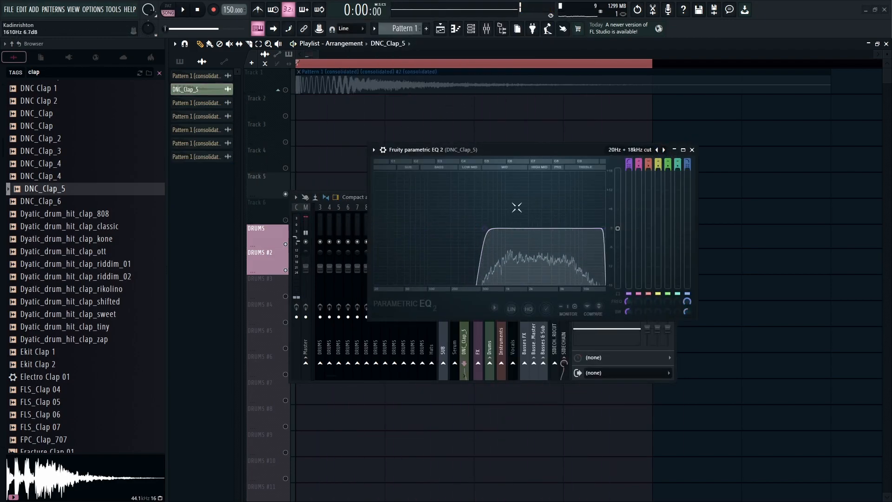
Step: Preview FLS_Clap samples in the clap search results and swap the DNC_Clap_5 clip's sample for FLS_Clap 07
{"action": "scroll", "coordinate": [77, 218], "scroll_direction": "down", "scroll_amount": 2}
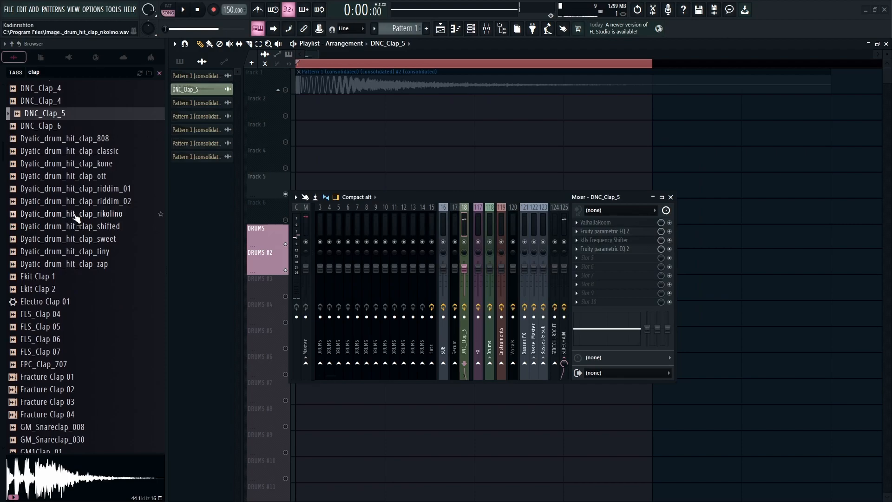
{"action": "scroll", "coordinate": [78, 219], "scroll_direction": "down", "scroll_amount": 2}
{"action": "scroll", "coordinate": [93, 179], "scroll_direction": "down", "scroll_amount": 2}
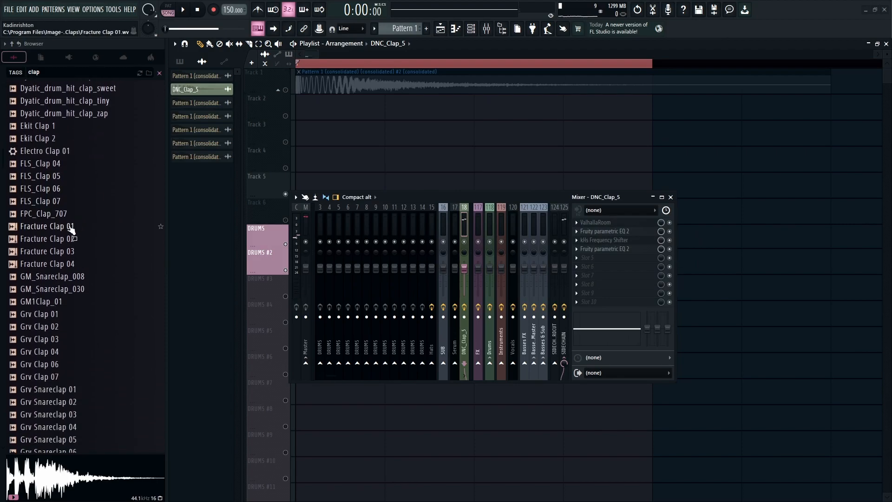
{"action": "left_click", "coordinate": [66, 189]}
{"action": "left_click", "coordinate": [66, 201]}
{"action": "scroll", "coordinate": [433, 164], "scroll_direction": "down", "scroll_amount": 4}
{"action": "left_click_drag", "start_coordinate": [142, 199], "coordinate": [398, 126]}
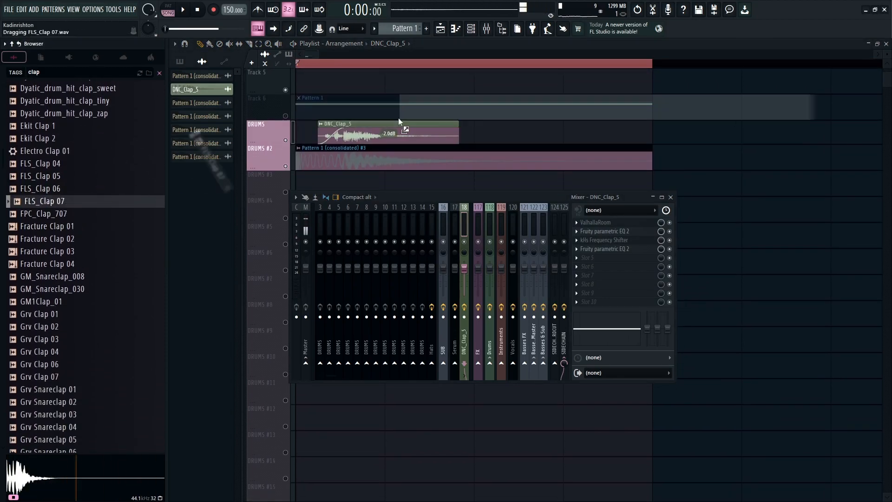
Step: Open the kHs Frequency Shifter on the clap's mixer track and adjust its shift amount while playing the kick and clap together
{"action": "left_click", "coordinate": [601, 240]}
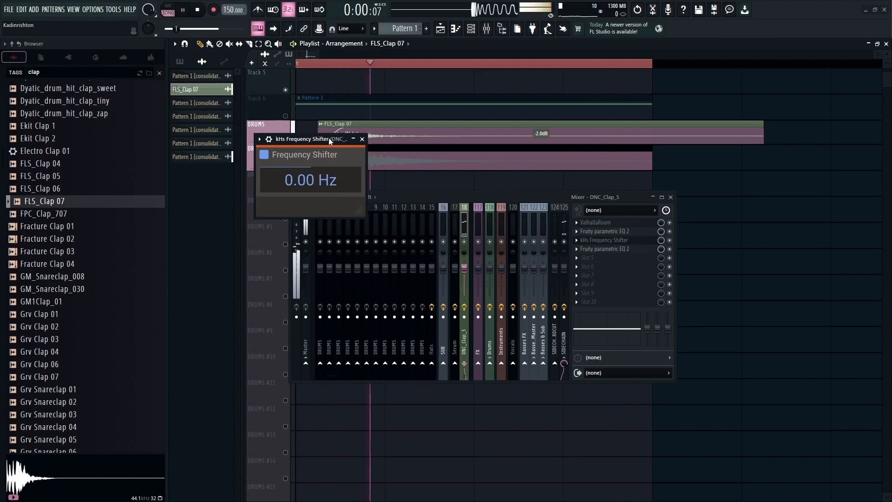
{"action": "key", "text": "space"}
{"action": "key", "text": "space"}
{"action": "left_click_drag", "start_coordinate": [315, 180], "coordinate": [316, 141]}
{"action": "key", "text": "space"}
{"action": "key", "text": "space"}
{"action": "key", "text": "space"}
{"action": "key", "text": "space"}
{"action": "left_click_drag", "start_coordinate": [313, 176], "coordinate": [313, 184]}
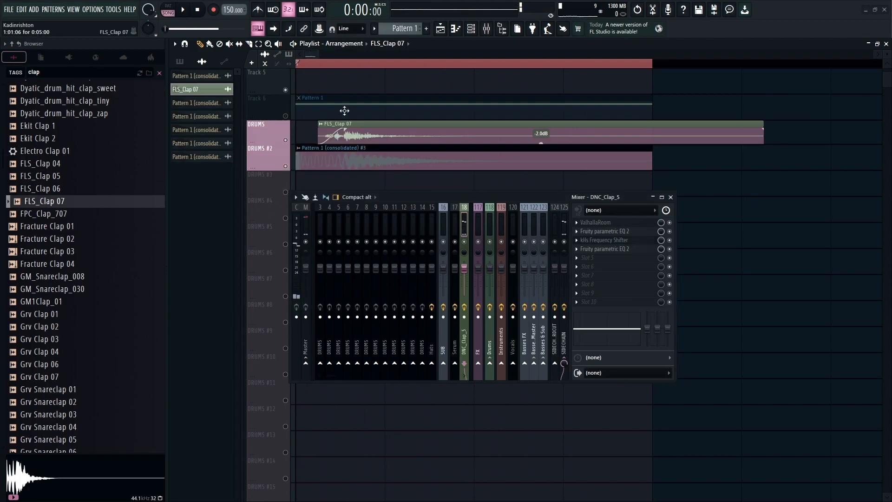
Step: Shift the FLS_Clap 07 clip slightly earlier against the kick, and consolidate the faded, layered kick render on Track 7
{"action": "left_click_drag", "start_coordinate": [422, 123], "coordinate": [317, 133]}
{"action": "key", "text": "space"}
{"action": "key", "text": "space"}
{"action": "key", "text": "space"}
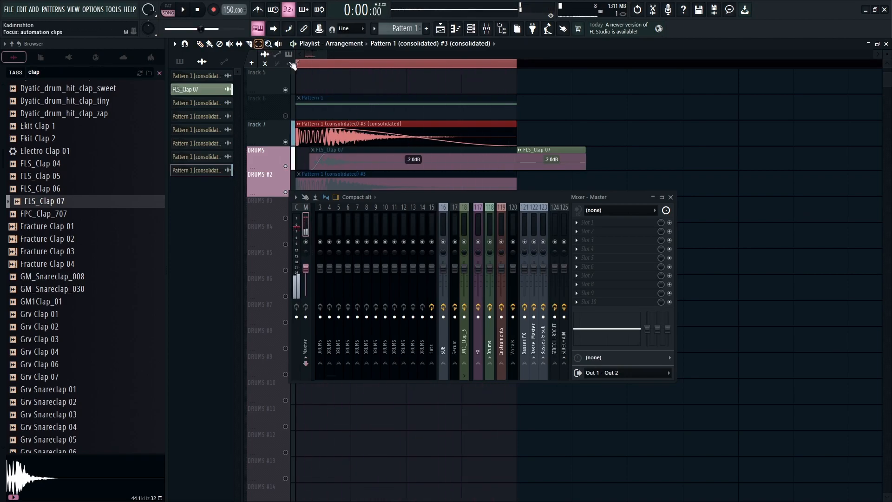
{"action": "key", "text": "ctrl+alt+c"}
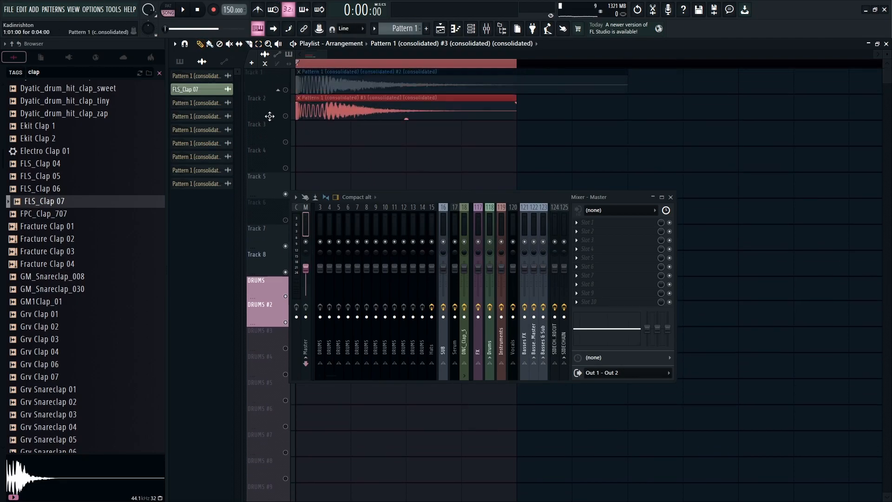
Step: Solo Track 1 and Track 2 in turn to compare the two finished kick renders, and close the mixer
{"action": "right_click", "coordinate": [286, 90]}
{"action": "right_click", "coordinate": [283, 115]}
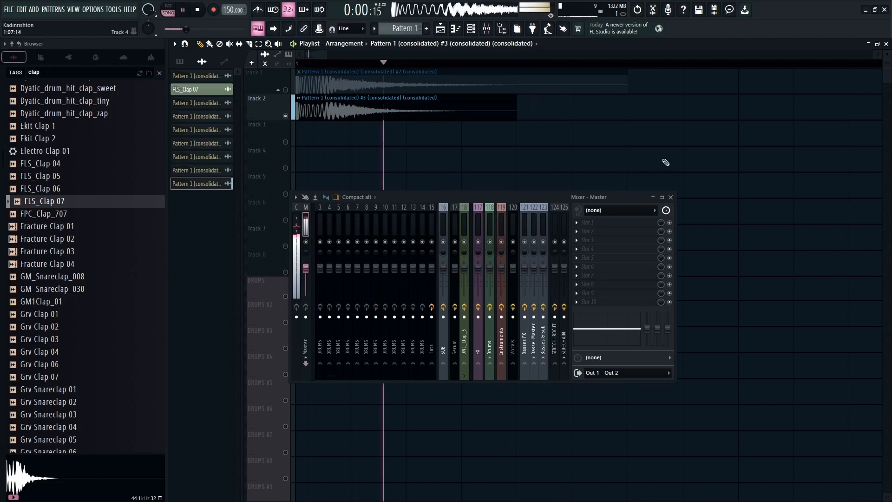
{"action": "left_click", "coordinate": [669, 197]}
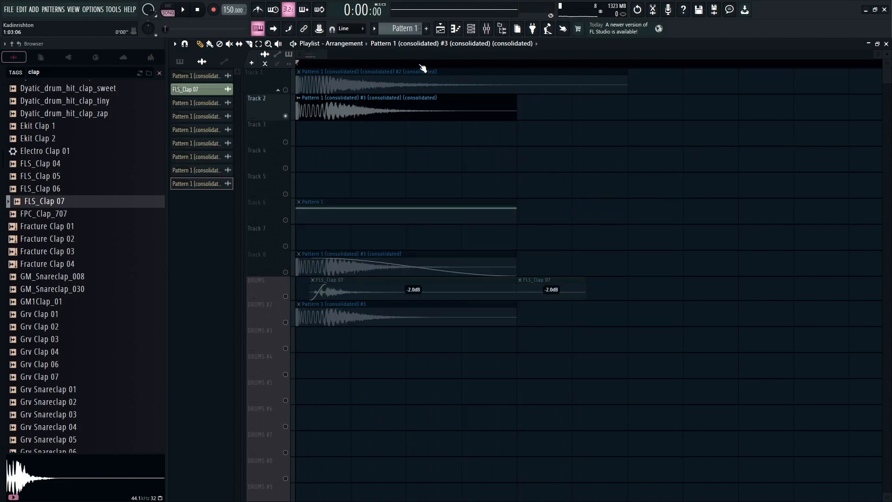
{"action": "left_click", "coordinate": [478, 29]}
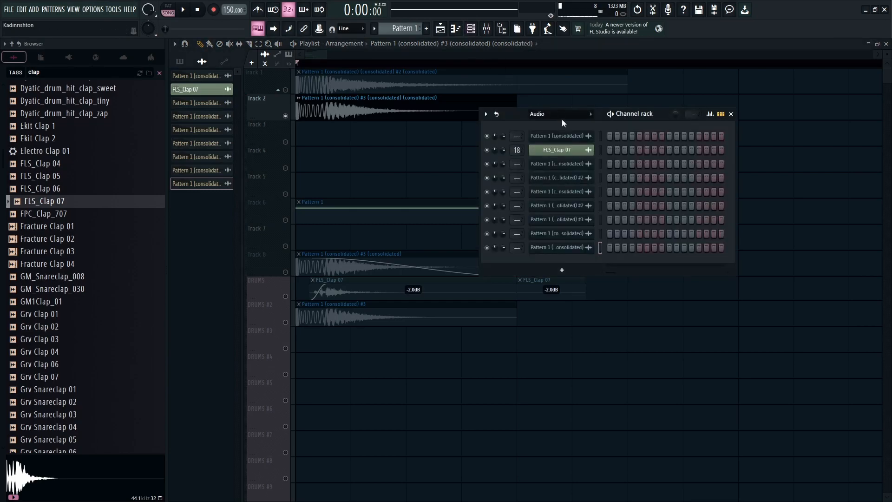
{"action": "left_click", "coordinate": [486, 33]}
Step: Clear the clap search and open the Snares folder under PostHuman - 2024, Drums, Oneshots in the sample browser
{"action": "left_click", "coordinate": [160, 72]}
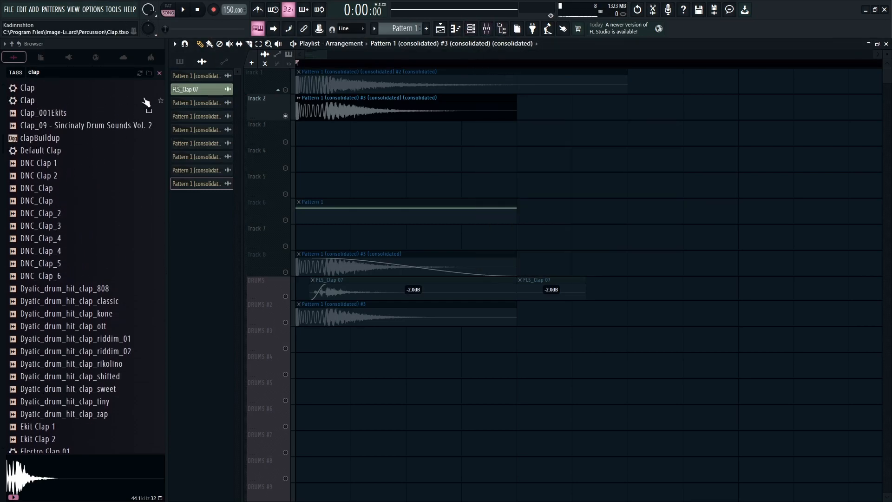
{"action": "left_click", "coordinate": [47, 297]}
{"action": "scroll", "coordinate": [56, 278], "scroll_direction": "down", "scroll_amount": 3}
{"action": "left_click", "coordinate": [63, 250]}
{"action": "left_click", "coordinate": [48, 278]}
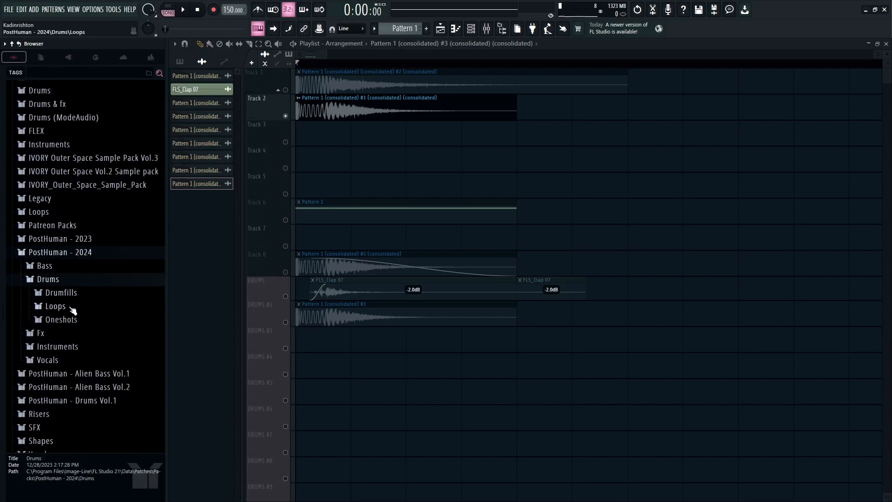
{"action": "left_click", "coordinate": [68, 320]}
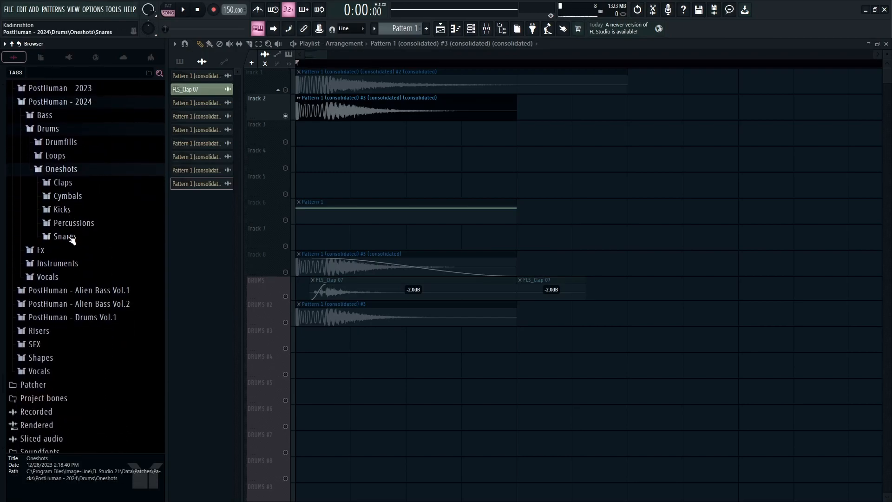
{"action": "left_click", "coordinate": [72, 237]}
Step: Audition the snare one-shots one after another, starting from Snare - Clong 06
{"action": "left_click", "coordinate": [93, 188]}
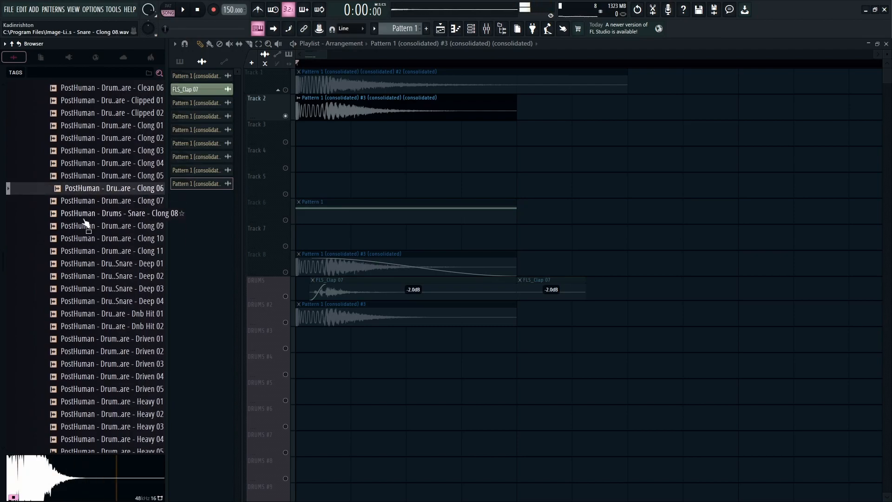
{"action": "key", "text": "Down"}
{"action": "key", "text": "Down"}
{"action": "key", "text": "Down"}
{"action": "key", "text": "Down"}
{"action": "key", "text": "Down"}
{"action": "key", "text": "Down"}
{"action": "key", "text": "Down"}
{"action": "key", "text": "Down"}
{"action": "key", "text": "Down"}
{"action": "key", "text": "Down"}
{"action": "key", "text": "Down"}
{"action": "key", "text": "Down"}
{"action": "key", "text": "Down"}
{"action": "key", "text": "Down"}
{"action": "key", "text": "Down"}
{"action": "key", "text": "Down"}
{"action": "key", "text": "Down"}
{"action": "key", "text": "Down"}
{"action": "key", "text": "Down"}
{"action": "key", "text": "Down"}
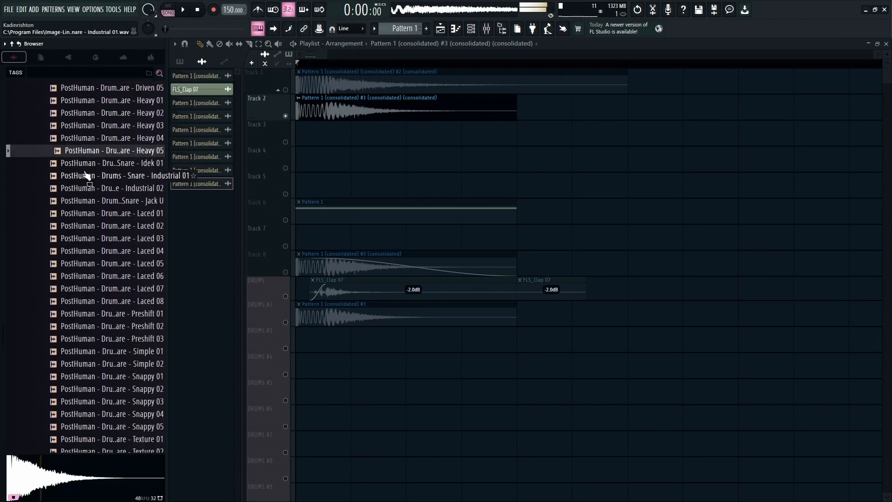
{"action": "key", "text": "Down"}
{"action": "key", "text": "Down"}
{"action": "key", "text": "Down"}
{"action": "key", "text": "Down"}
{"action": "key", "text": "Down"}
{"action": "key", "text": "Down"}
{"action": "key", "text": "Down"}
{"action": "key", "text": "Down"}
{"action": "key", "text": "Down"}
{"action": "key", "text": "Down"}
{"action": "key", "text": "Down"}
{"action": "key", "text": "Down"}
{"action": "key", "text": "Down"}
{"action": "key", "text": "Down"}
{"action": "key", "text": "Down"}
{"action": "key", "text": "Down"}
{"action": "key", "text": "Down"}
{"action": "key", "text": "Down"}
{"action": "key", "text": "Down"}
{"action": "key", "text": "Down"}
Step: Revisit selected snares across the folder by ear, finishing with Snare - Idek 01
{"action": "scroll", "coordinate": [90, 200], "scroll_direction": "down", "scroll_amount": 2}
{"action": "left_click", "coordinate": [90, 201]}
{"action": "left_click", "coordinate": [88, 226]}
{"action": "scroll", "coordinate": [91, 228], "scroll_direction": "up", "scroll_amount": 2}
{"action": "left_click", "coordinate": [103, 190]}
{"action": "scroll", "coordinate": [103, 192], "scroll_direction": "up", "scroll_amount": 3}
{"action": "scroll", "coordinate": [103, 195], "scroll_direction": "up", "scroll_amount": 2}
{"action": "scroll", "coordinate": [133, 288], "scroll_direction": "up", "scroll_amount": 5}
{"action": "scroll", "coordinate": [132, 291], "scroll_direction": "down", "scroll_amount": 10}
{"action": "scroll", "coordinate": [133, 325], "scroll_direction": "up", "scroll_amount": 17}
{"action": "left_click", "coordinate": [134, 334]}
{"action": "scroll", "coordinate": [133, 327], "scroll_direction": "up", "scroll_amount": 6}
{"action": "left_click", "coordinate": [140, 239]}
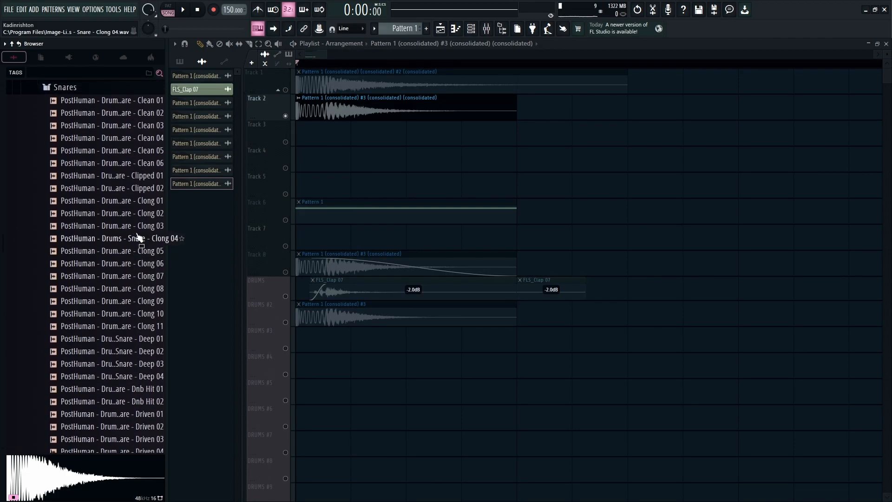
{"action": "scroll", "coordinate": [86, 130], "scroll_direction": "down", "scroll_amount": 8}
{"action": "left_click", "coordinate": [118, 188]}
{"action": "scroll", "coordinate": [113, 197], "scroll_direction": "down", "scroll_amount": 3}
{"action": "left_click", "coordinate": [113, 196]}
{"action": "left_click", "coordinate": [114, 238]}
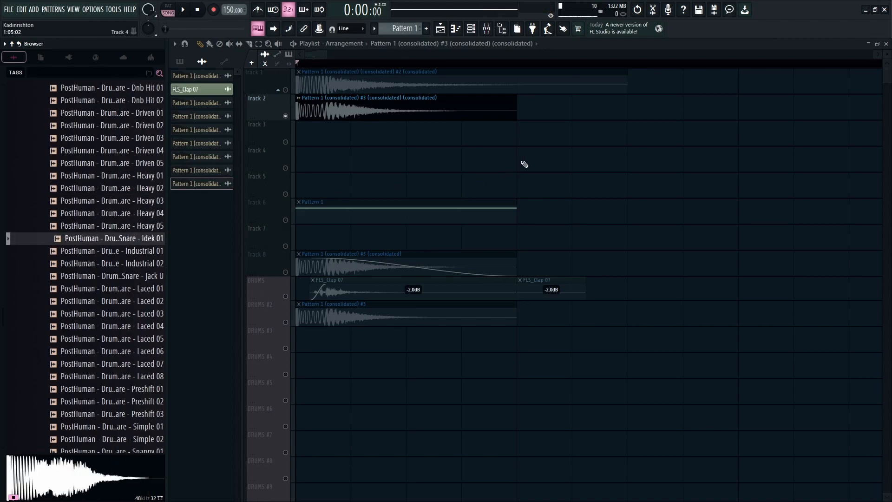
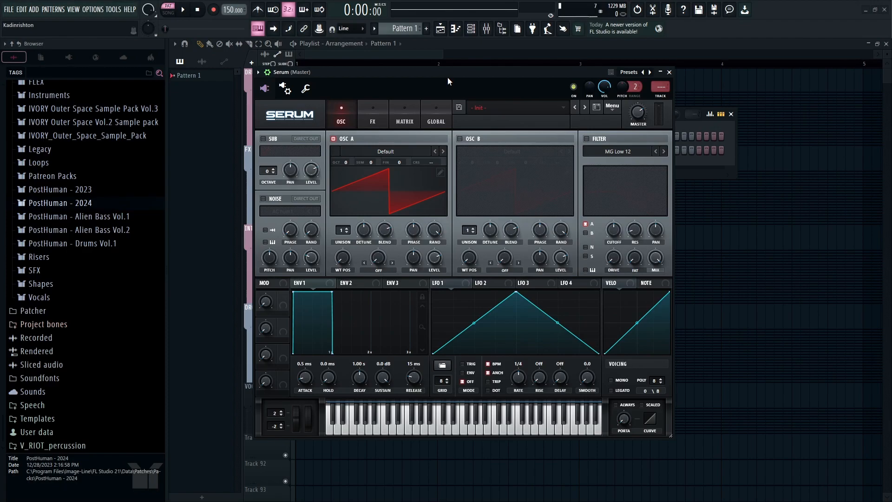
Step: Replace oscillator A with the noise oscillator in Serum, and modulate its level with a decaying LFO 1 curve in ENV mode
{"action": "left_click", "coordinate": [333, 139]}
{"action": "left_click", "coordinate": [263, 198]}
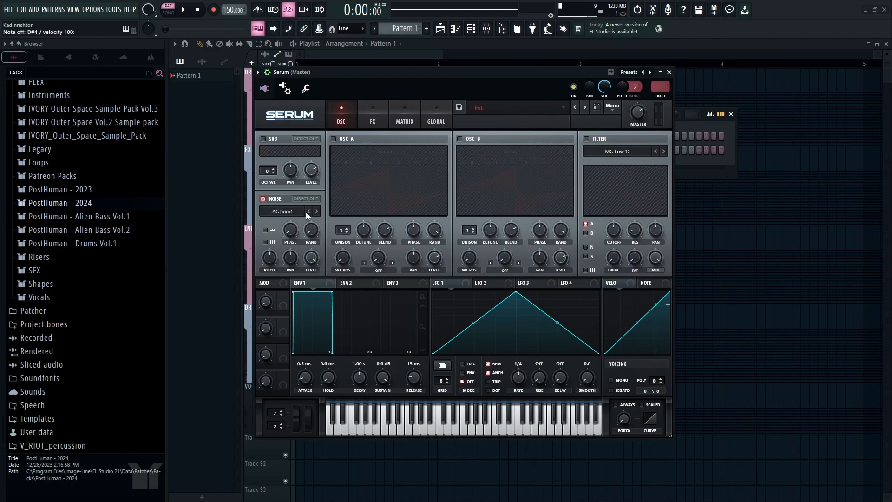
{"action": "left_click_drag", "start_coordinate": [517, 293], "coordinate": [311, 257]}
{"action": "left_click_drag", "start_coordinate": [598, 353], "coordinate": [569, 380]}
{"action": "left_click_drag", "start_coordinate": [507, 323], "coordinate": [508, 340]}
{"action": "left_click", "coordinate": [463, 373]}
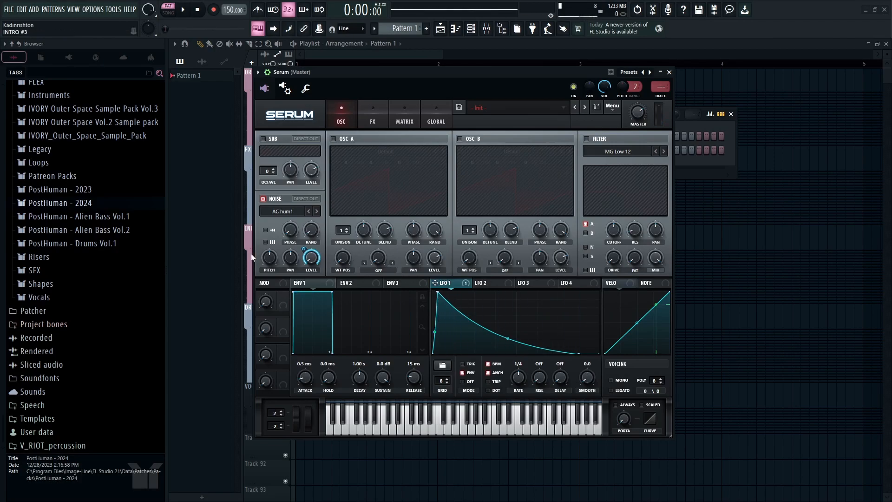
Step: Route the noise oscillator through the filter, using the High 18 type with a cutoff of about 821 Hz
{"action": "mouse_move", "coordinate": [271, 256]}
{"action": "left_click", "coordinate": [604, 151]}
{"action": "left_click", "coordinate": [635, 159]}
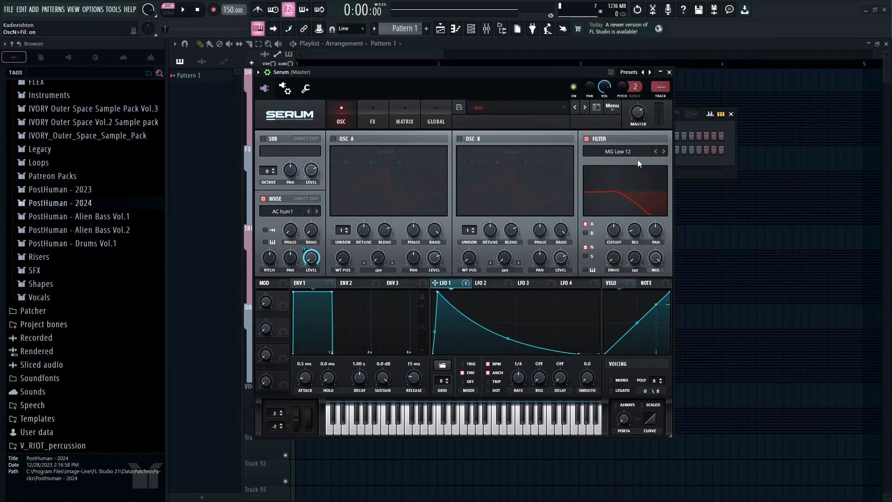
{"action": "left_click", "coordinate": [638, 156]}
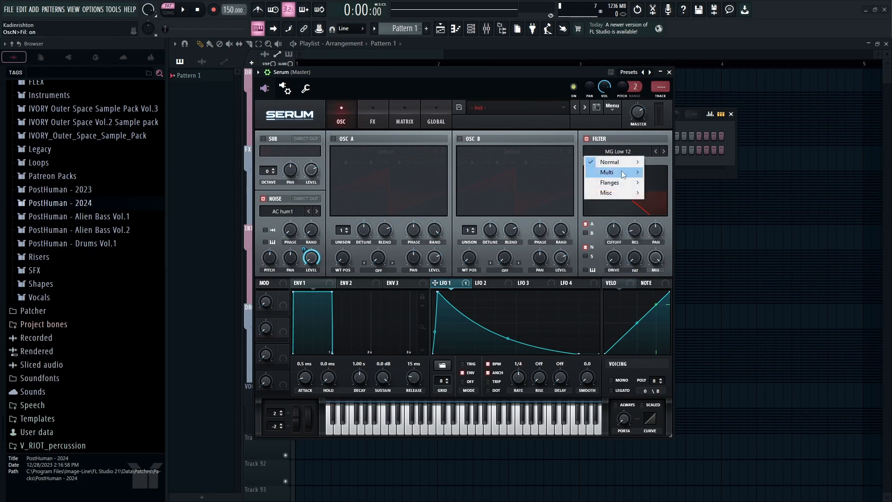
{"action": "mouse_move", "coordinate": [633, 175]}
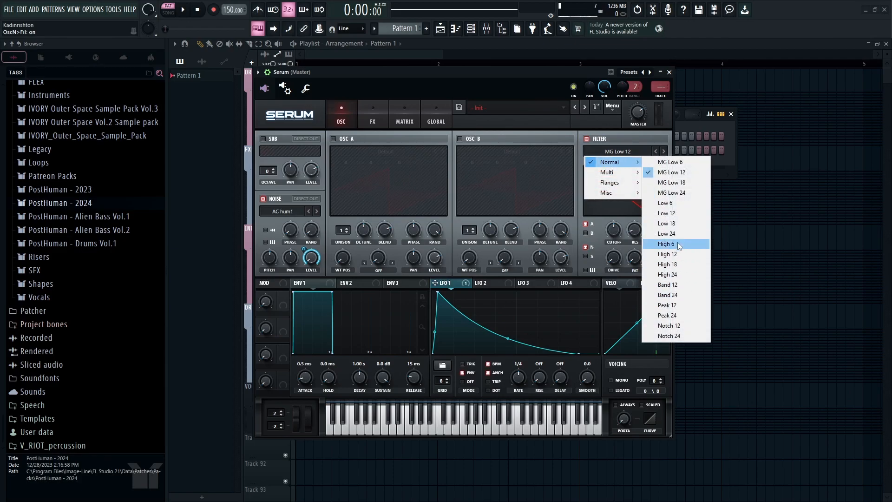
{"action": "left_click", "coordinate": [686, 263]}
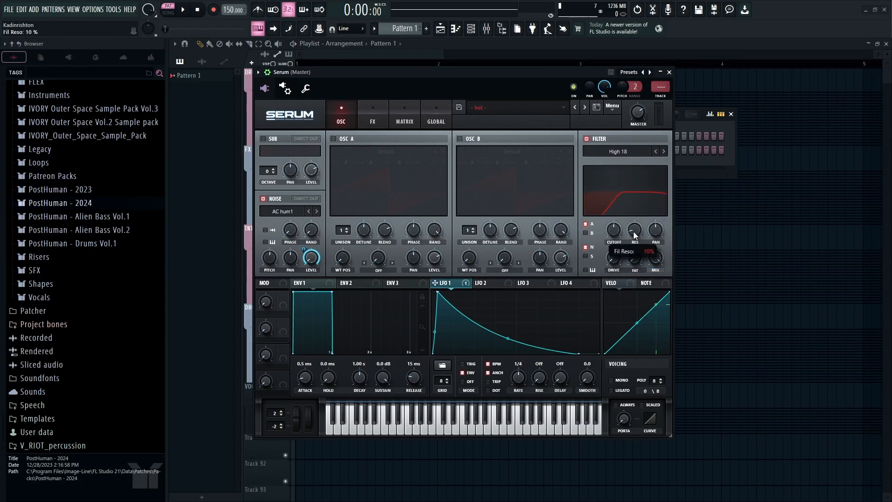
{"action": "left_click_drag", "start_coordinate": [623, 236], "coordinate": [618, 229]}
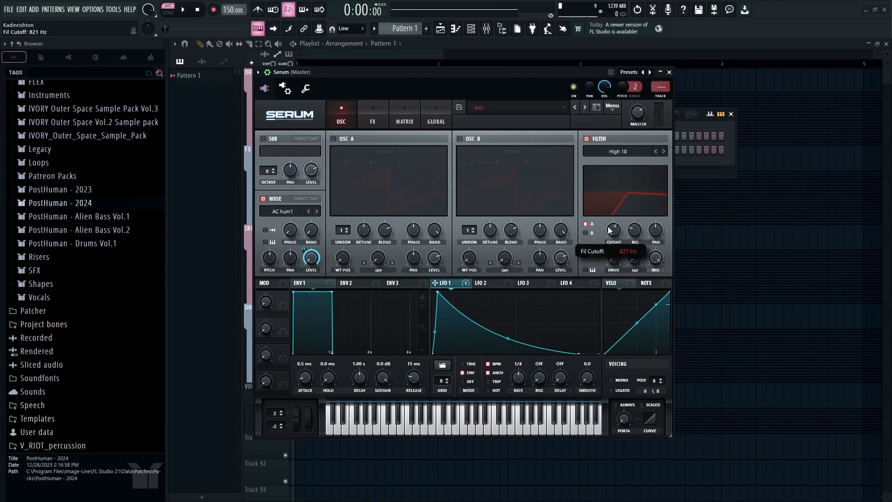
Step: Fine-tune the High 18 filter while auditioning the note, setting its fat amount to about 7%
{"action": "key", "text": "d"}
{"action": "key", "text": "d"}
{"action": "key", "text": "d"}
{"action": "left_click_drag", "start_coordinate": [610, 227], "coordinate": [631, 235]}
{"action": "key", "text": "d"}
{"action": "key", "text": "d"}
{"action": "key", "text": "d"}
{"action": "key", "text": "d"}
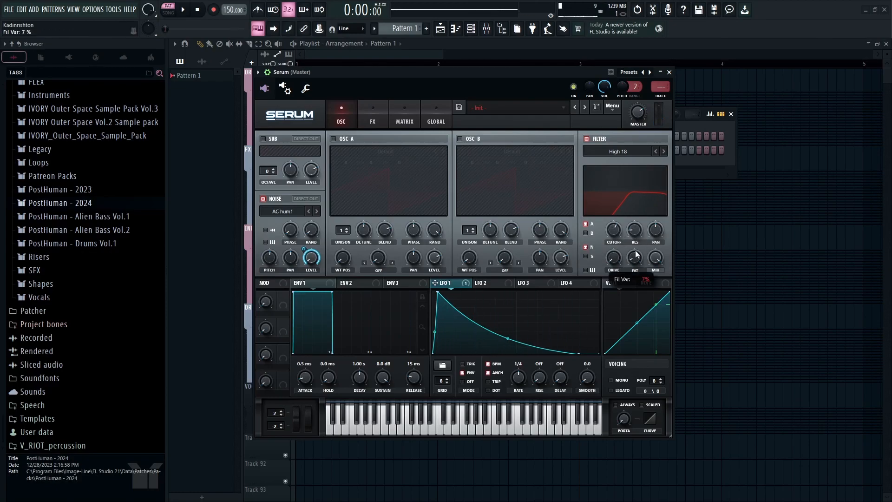
{"action": "key", "text": "d"}
Step: Enable the Filter effect in the FX rack and set its type to Combs
{"action": "left_click", "coordinate": [372, 114]}
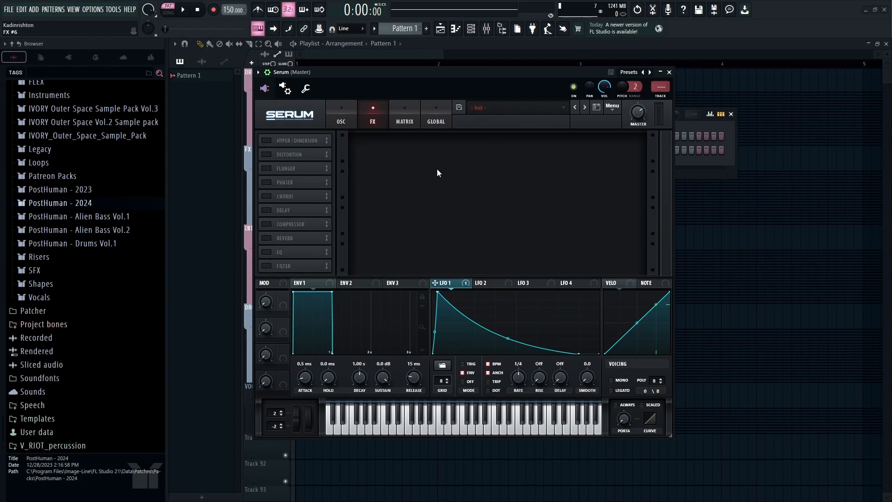
{"action": "left_click", "coordinate": [274, 266]}
{"action": "left_click", "coordinate": [419, 147]}
{"action": "mouse_move", "coordinate": [416, 191]}
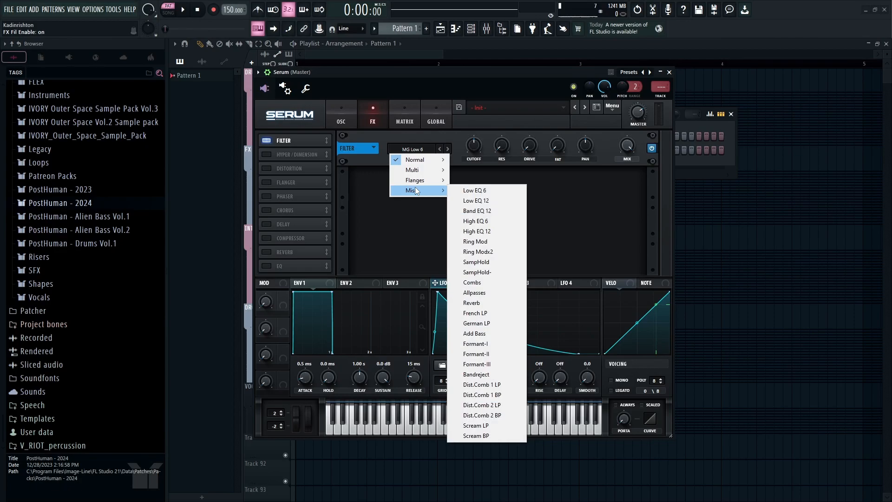
{"action": "left_click", "coordinate": [472, 281]}
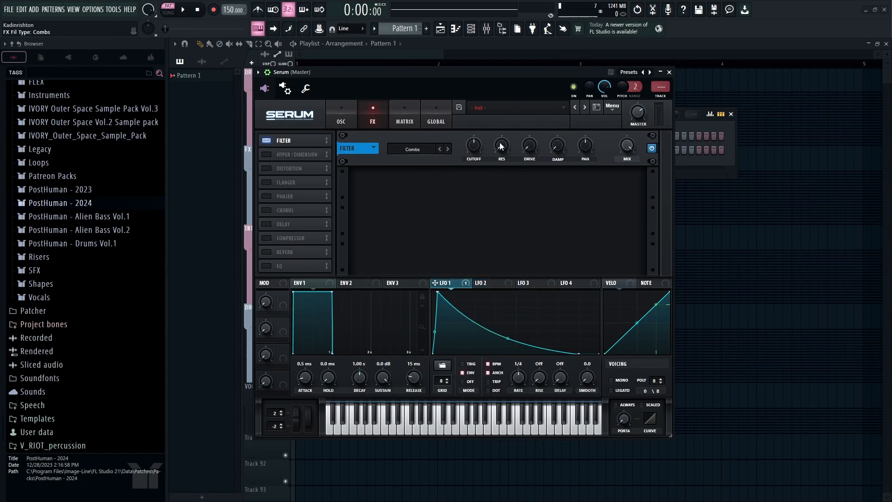
Step: Tune the comb filter effect's cutoff by ear and raise its resonance to about 76%
{"action": "left_click_drag", "start_coordinate": [502, 112], "coordinate": [500, 110]}
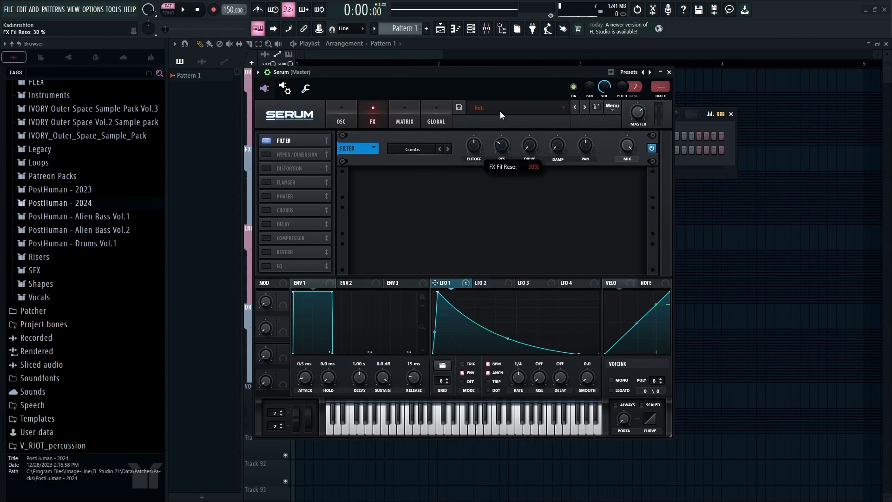
{"action": "left_click_drag", "start_coordinate": [480, 145], "coordinate": [448, 196]}
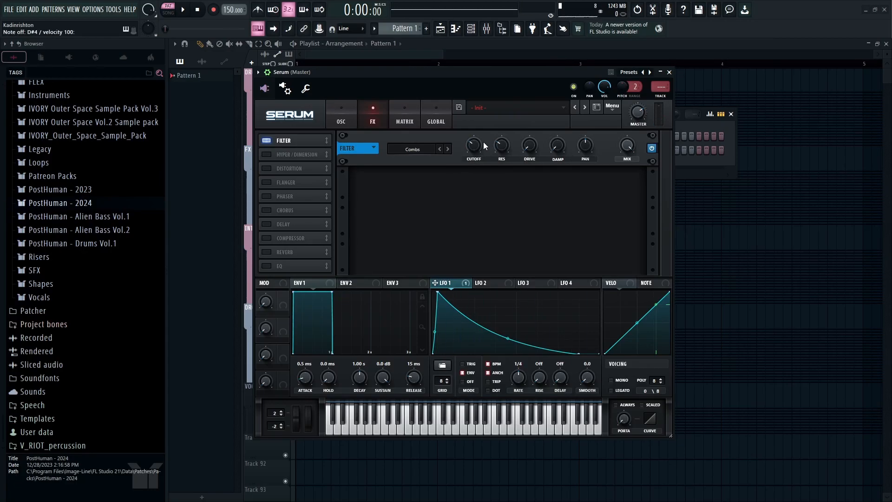
{"action": "left_click_drag", "start_coordinate": [483, 142], "coordinate": [490, 85]}
{"action": "left_click_drag", "start_coordinate": [500, 145], "coordinate": [460, 141]}
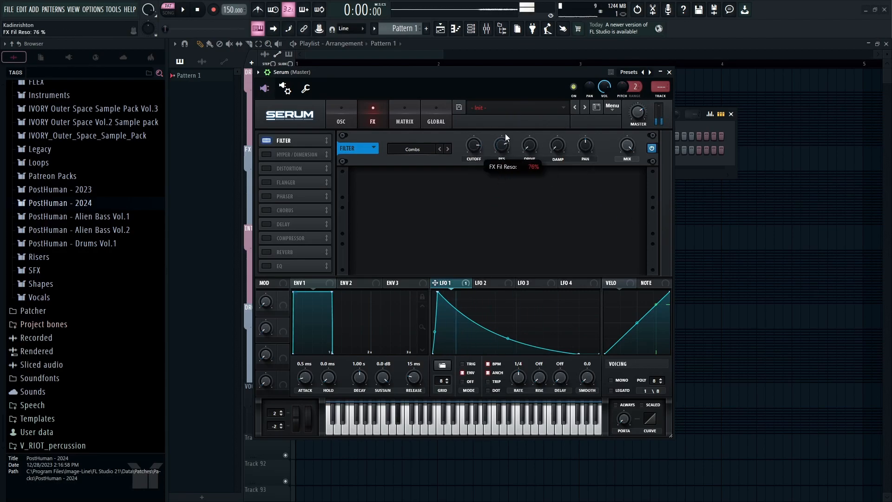
Step: Enable the Compressor effect in multiband mode and set its gain to about 8.1 dB
{"action": "left_click", "coordinate": [267, 237]}
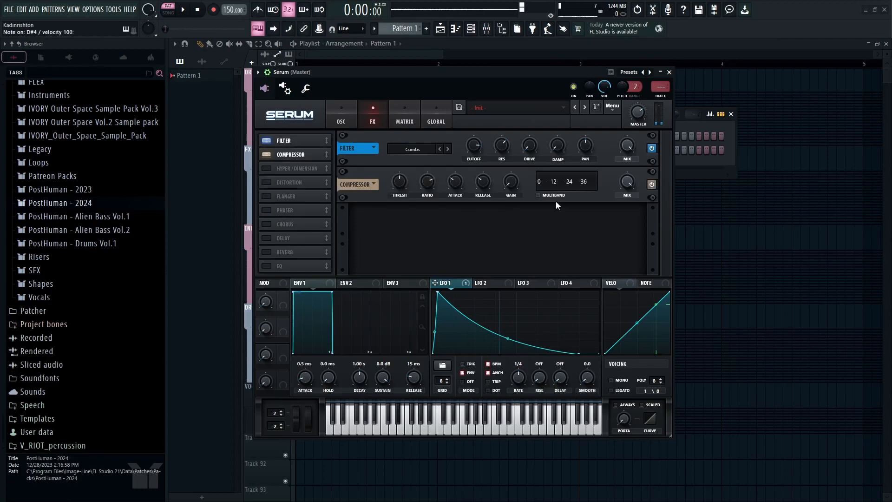
{"action": "left_click_drag", "start_coordinate": [516, 172], "coordinate": [512, 141]}
{"action": "left_click_drag", "start_coordinate": [485, 181], "coordinate": [485, 87]}
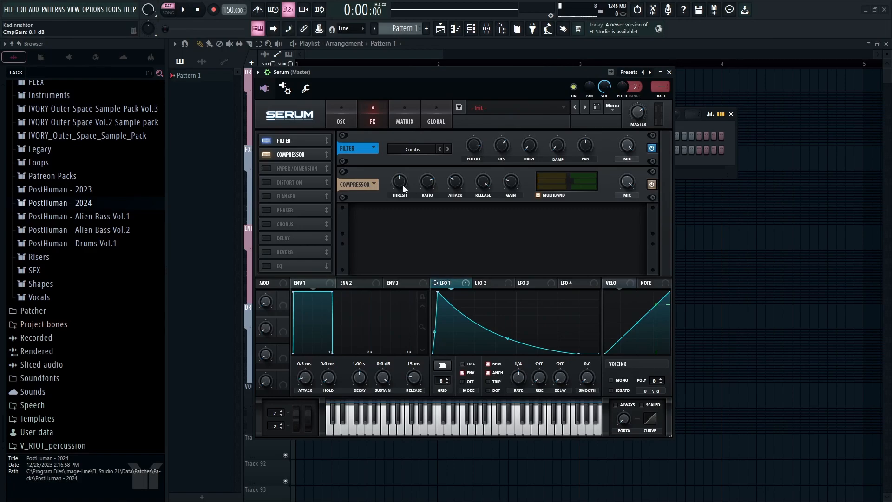
Step: Enable the EQ, place it directly after the compressor, and cut the low shelf's gain while adjusting its frequency
{"action": "left_click", "coordinate": [266, 266]}
{"action": "left_click_drag", "start_coordinate": [266, 266], "coordinate": [297, 168]}
{"action": "left_click_drag", "start_coordinate": [450, 216], "coordinate": [430, 249]}
{"action": "left_click_drag", "start_coordinate": [401, 217], "coordinate": [401, 204]}
Step: Try higher noise pitches up to about 88% while auditioning notes, and reset the noise pitch to its default
{"action": "left_click", "coordinate": [342, 119]}
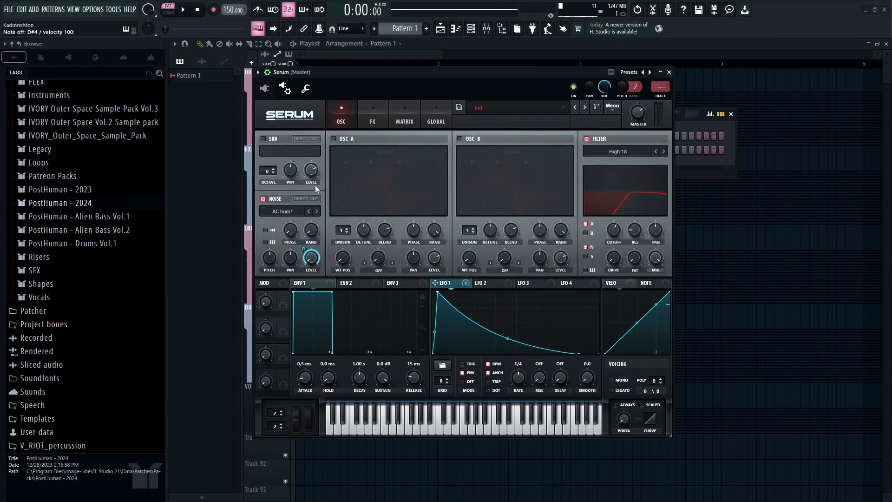
{"action": "left_click", "coordinate": [270, 258]}
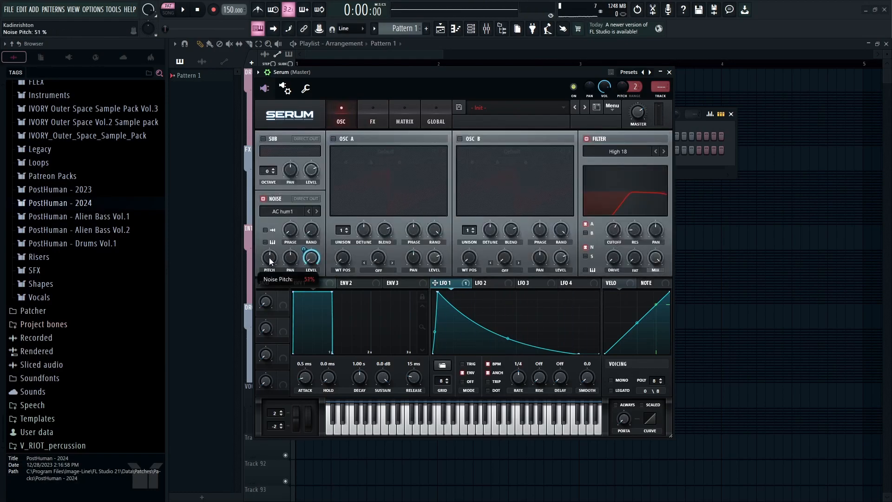
{"action": "key", "text": "g"}
{"action": "key", "text": "g"}
{"action": "key", "text": "g"}
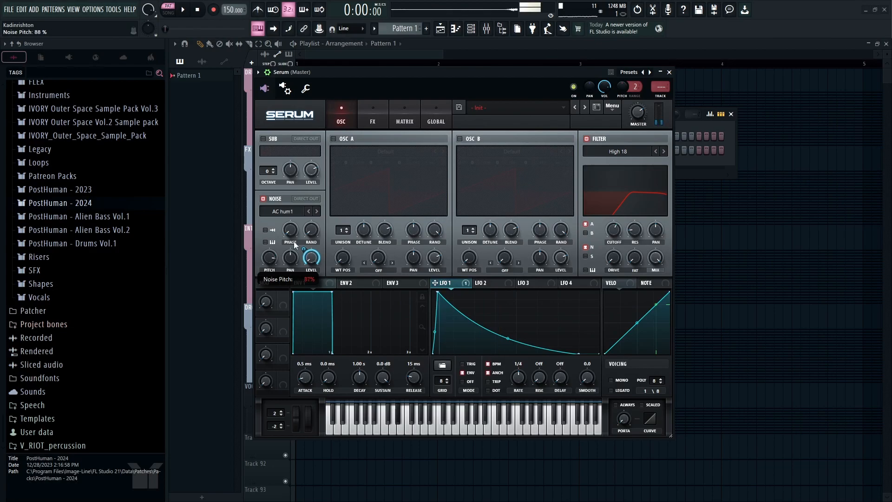
{"action": "left_click_drag", "start_coordinate": [270, 260], "coordinate": [271, 258]}
{"action": "key", "text": "d"}
{"action": "key", "text": "d"}
{"action": "key", "text": "d"}
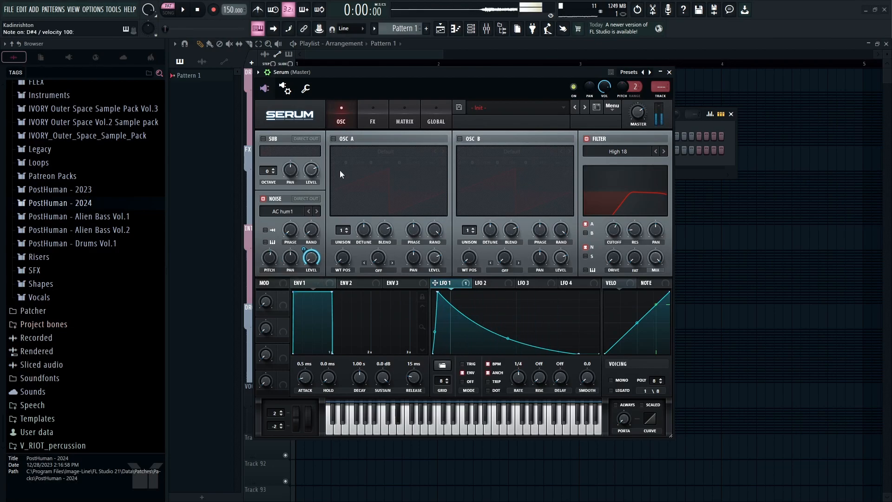
{"action": "key", "text": "d"}
{"action": "double_click", "coordinate": [268, 259]}
{"action": "key", "text": "d"}
{"action": "key", "text": "d"}
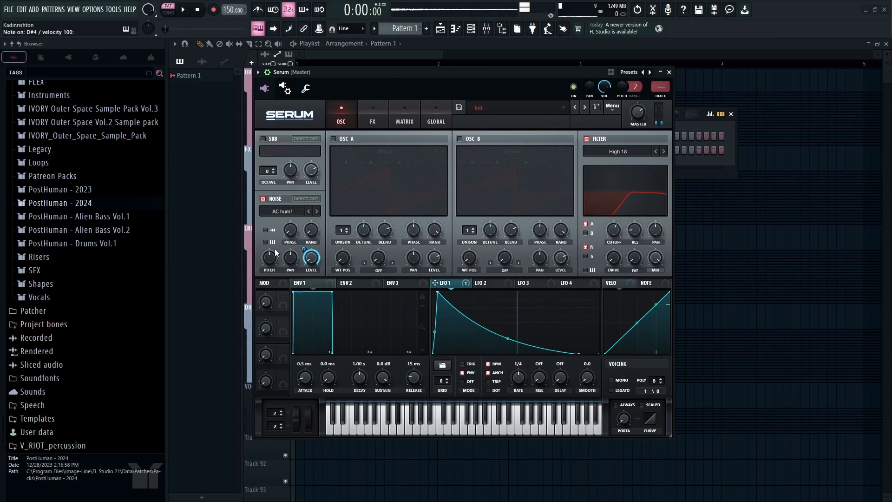
Step: Shorten LFO 1's decay to about half the grid width and bend its curve slightly steeper
{"action": "left_click", "coordinate": [374, 122]}
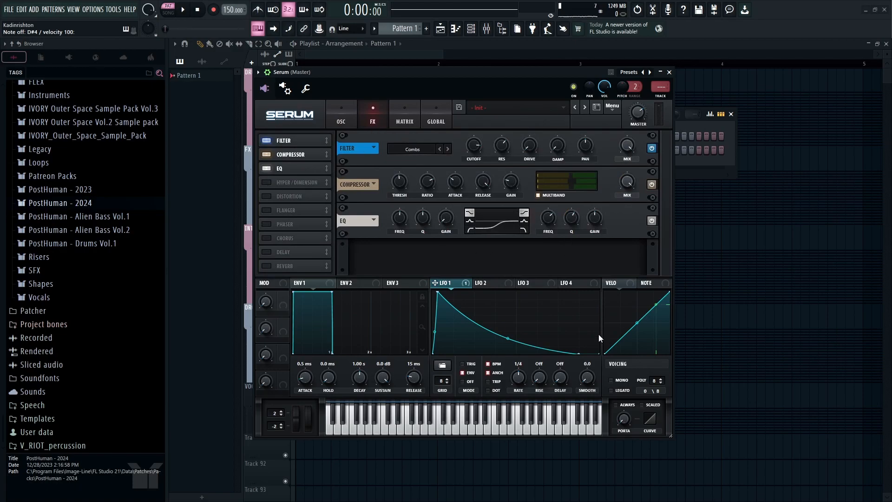
{"action": "left_click_drag", "start_coordinate": [579, 353], "coordinate": [521, 367]}
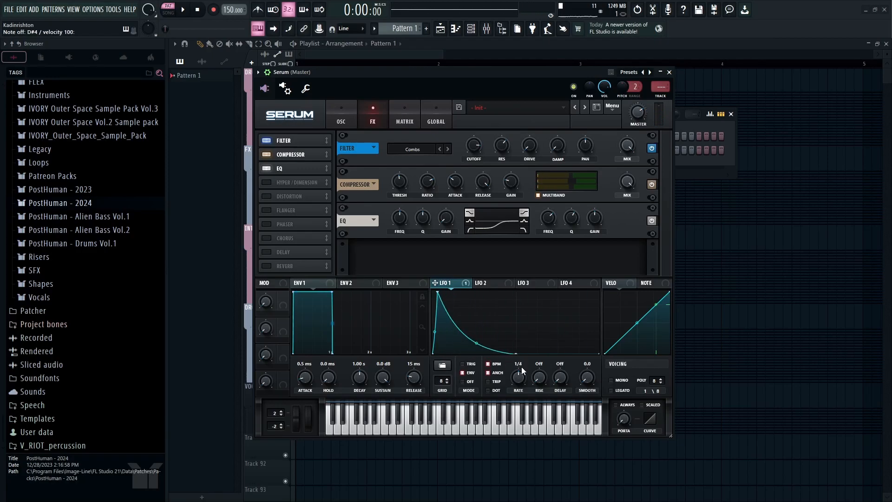
{"action": "left_click_drag", "start_coordinate": [477, 343], "coordinate": [482, 347]}
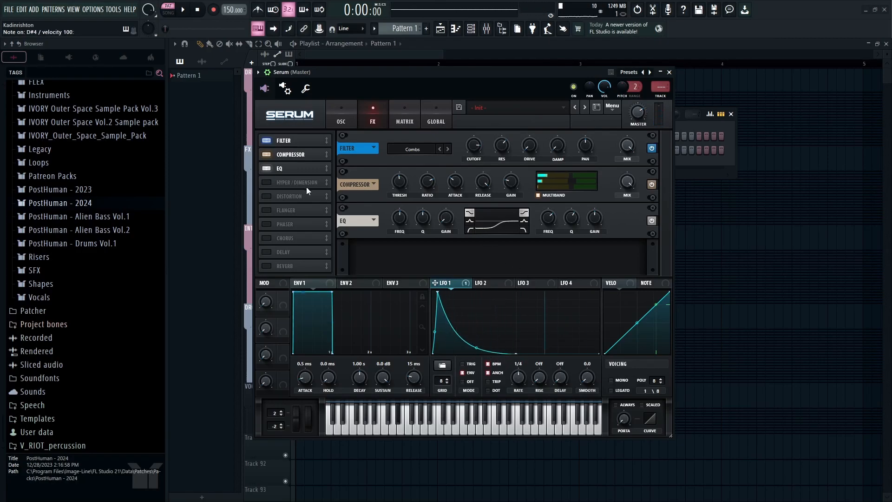
Step: Set the EQ's low band to high-pass with Q about 48%, and its high band to a boosted peak
{"action": "left_click", "coordinate": [470, 222]}
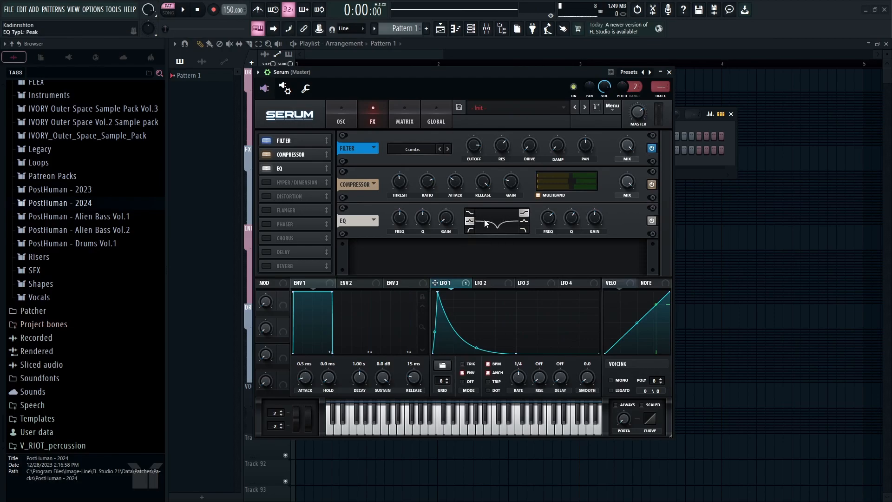
{"action": "left_click", "coordinate": [523, 230]}
{"action": "left_click_drag", "start_coordinate": [596, 227], "coordinate": [560, 229]}
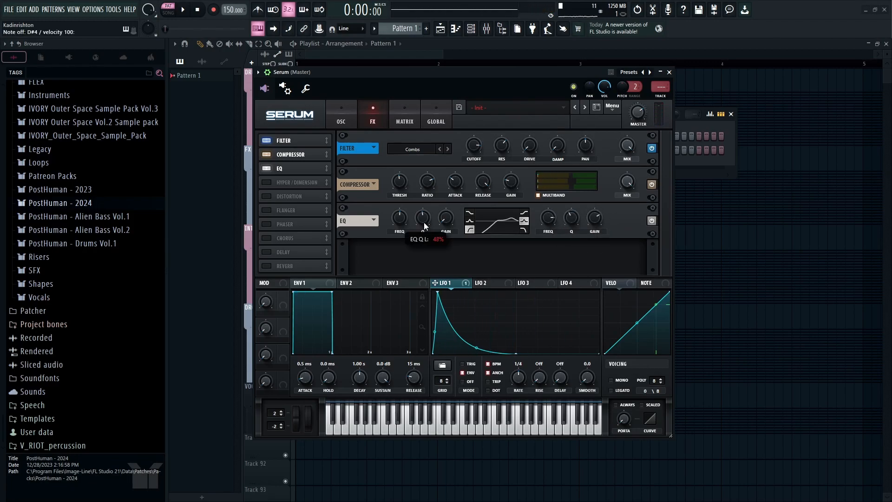
{"action": "left_click_drag", "start_coordinate": [424, 219], "coordinate": [424, 222]}
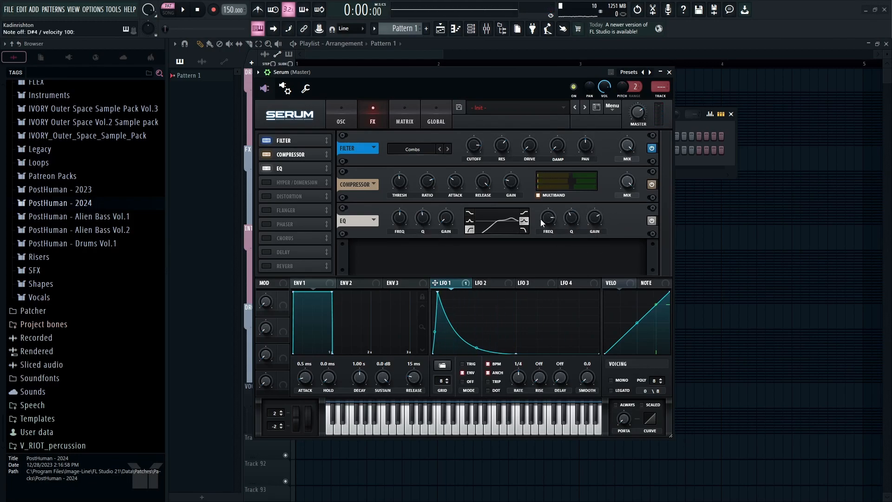
Step: Enable Hyper/Dimension with hyper mix about 17% and dimension mix about 20%, and Chorus in HPF mode with mix about 12%
{"action": "left_click", "coordinate": [297, 183]}
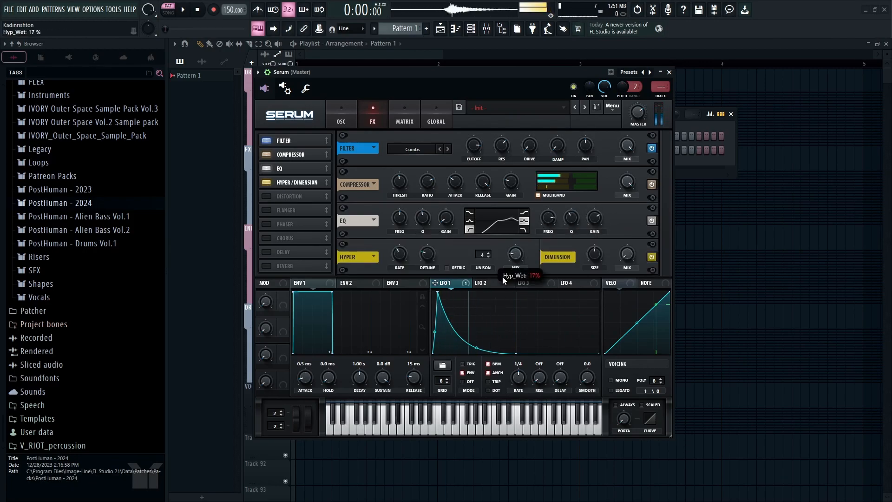
{"action": "scroll", "coordinate": [641, 248], "scroll_direction": "up", "scroll_amount": 3}
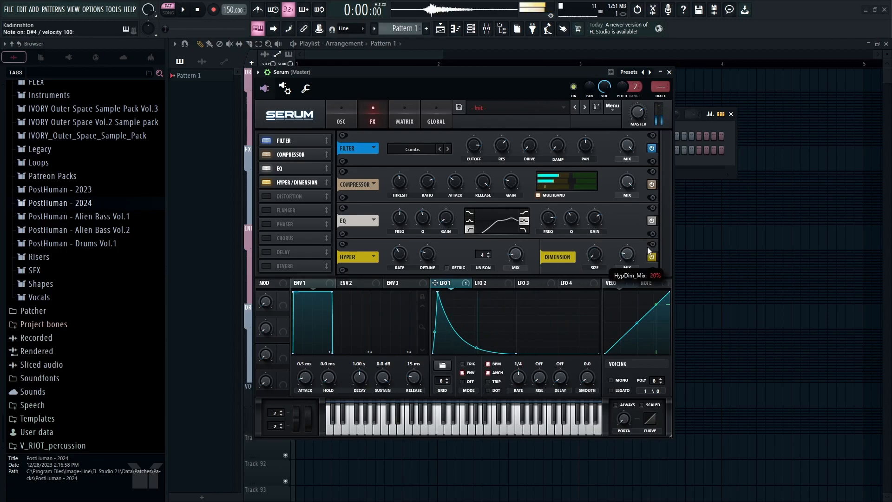
{"action": "left_click", "coordinate": [268, 238]}
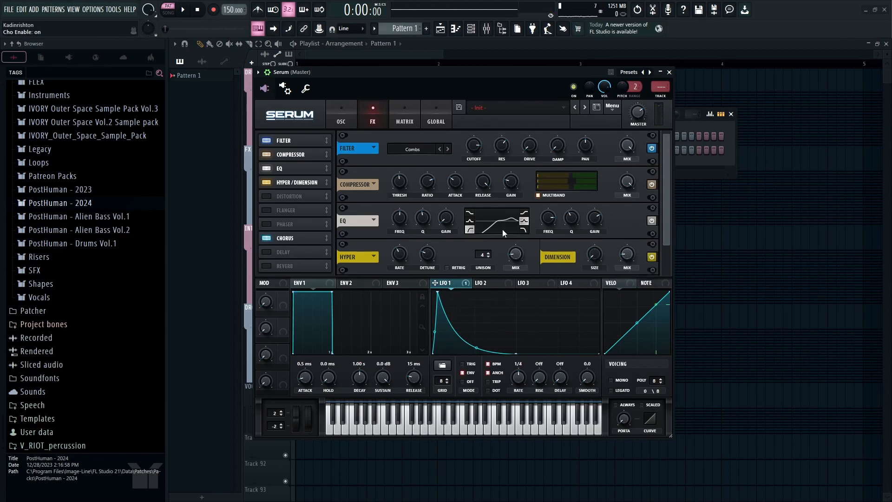
{"action": "scroll", "coordinate": [337, 238], "scroll_direction": "down", "scroll_amount": 2}
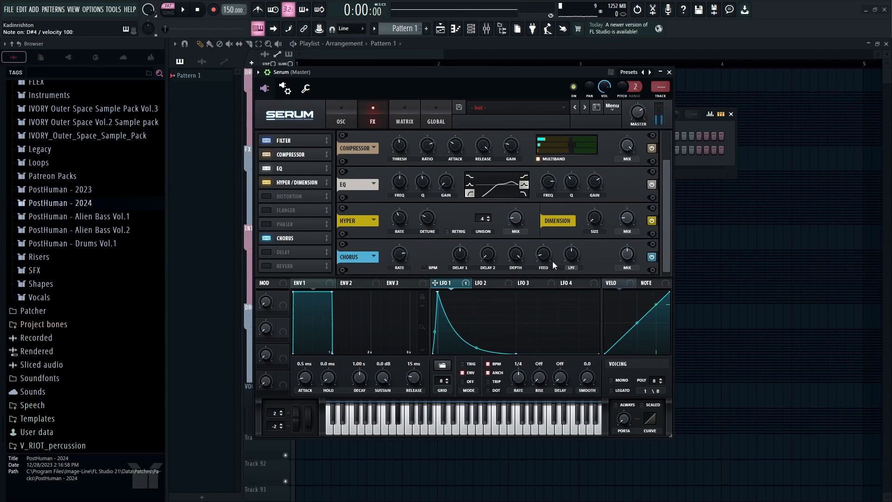
{"action": "left_click", "coordinate": [571, 267]}
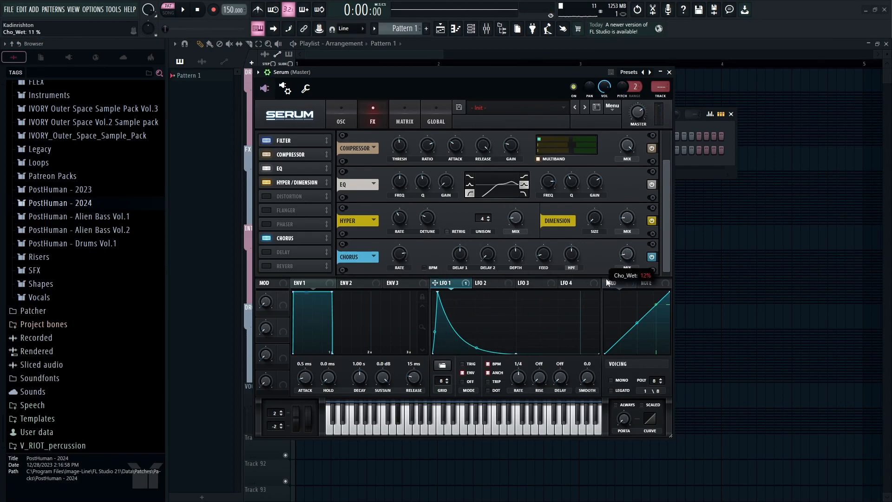
Step: Try modulating the chorus mix with LFO 1, and remove that modulation
{"action": "left_click", "coordinate": [484, 284]}
{"action": "left_click_drag", "start_coordinate": [437, 283], "coordinate": [626, 255]}
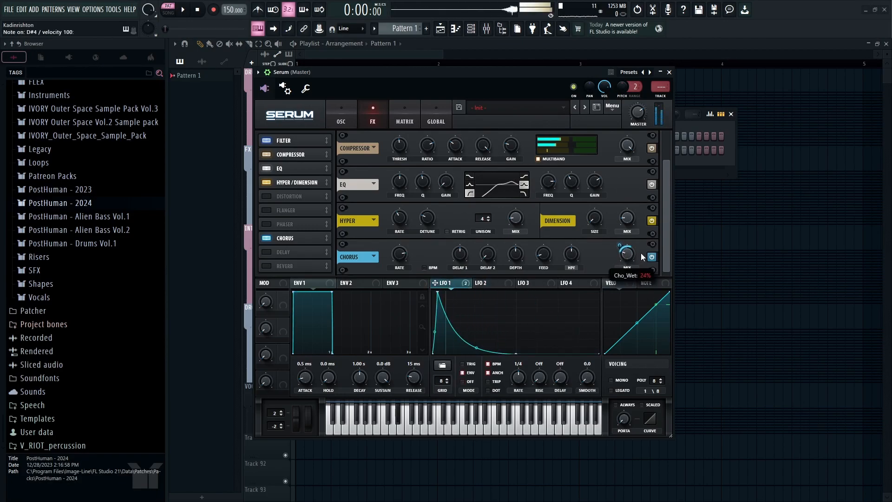
{"action": "right_click", "coordinate": [626, 254]}
{"action": "left_click", "coordinate": [641, 268]}
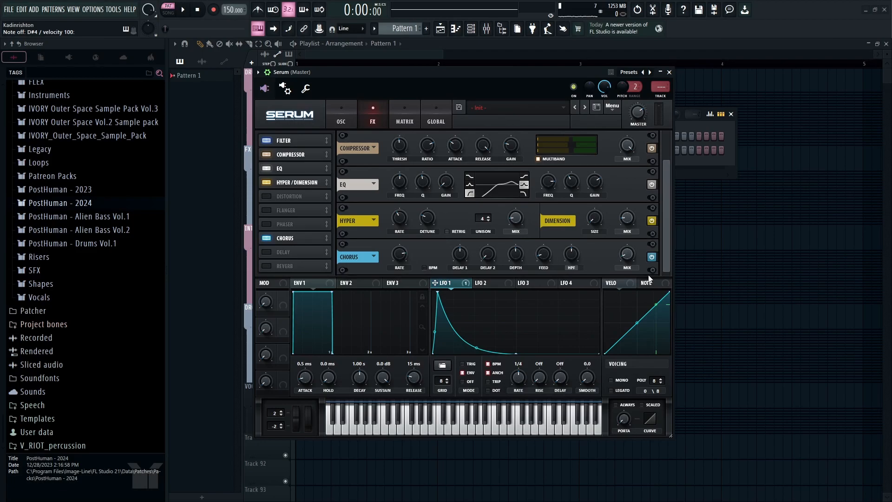
Step: Switch the noise oscillator's sample to J106 HP and audition it with the noise pitch at about 57%
{"action": "left_click", "coordinate": [341, 116]}
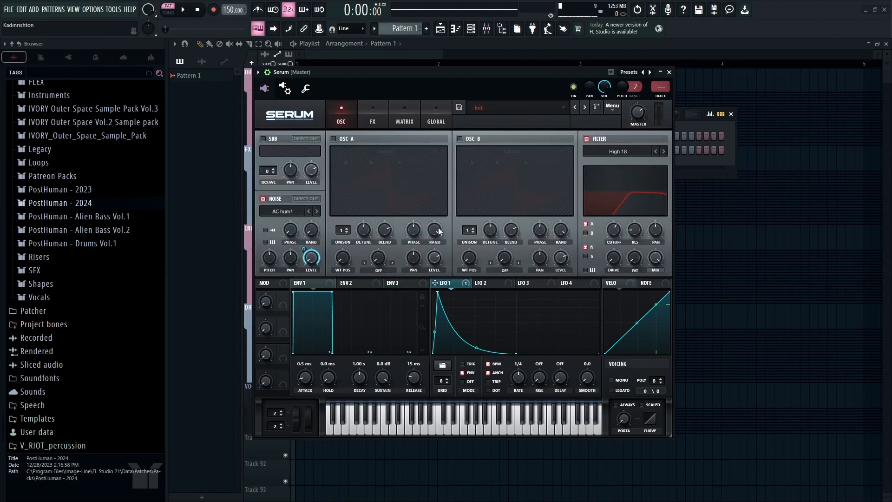
{"action": "key", "text": "d"}
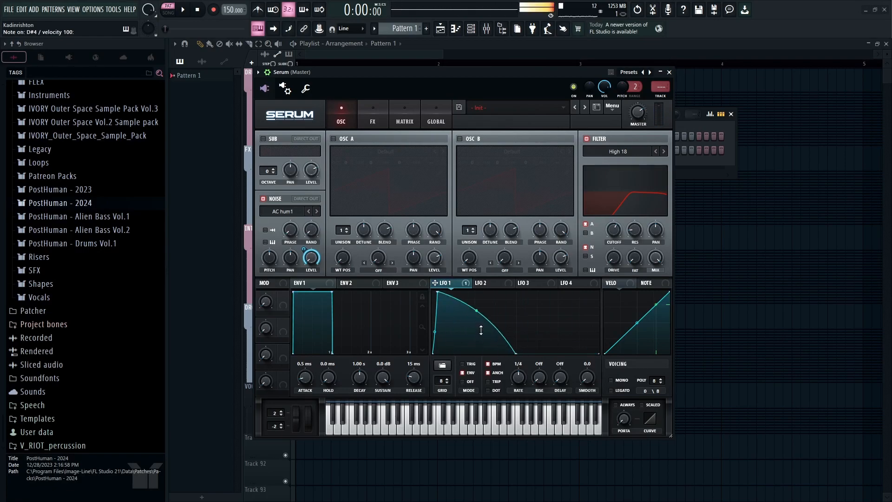
{"action": "left_click", "coordinate": [483, 283]}
{"action": "left_click", "coordinate": [317, 211]}
{"action": "key", "text": "d"}
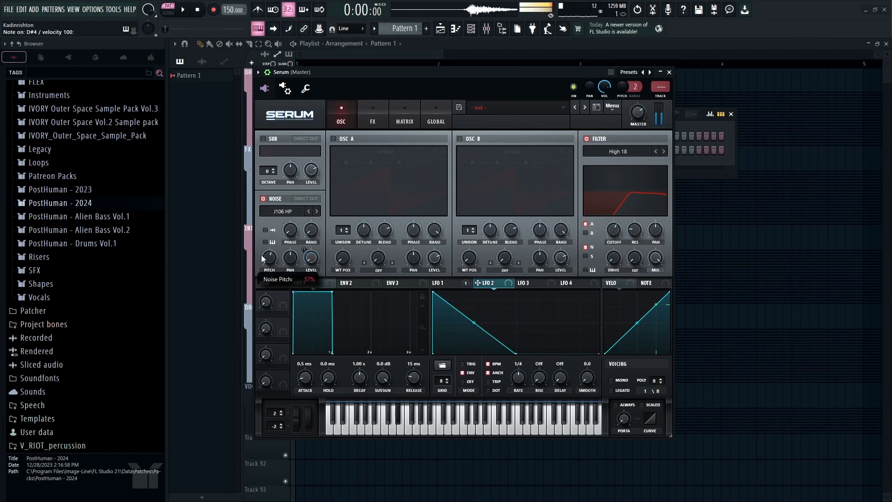
Step: Move the Chorus up the effect order to sit between Distortion and Flanger
{"action": "left_click", "coordinate": [373, 116]}
{"action": "left_click_drag", "start_coordinate": [292, 234], "coordinate": [304, 200]}
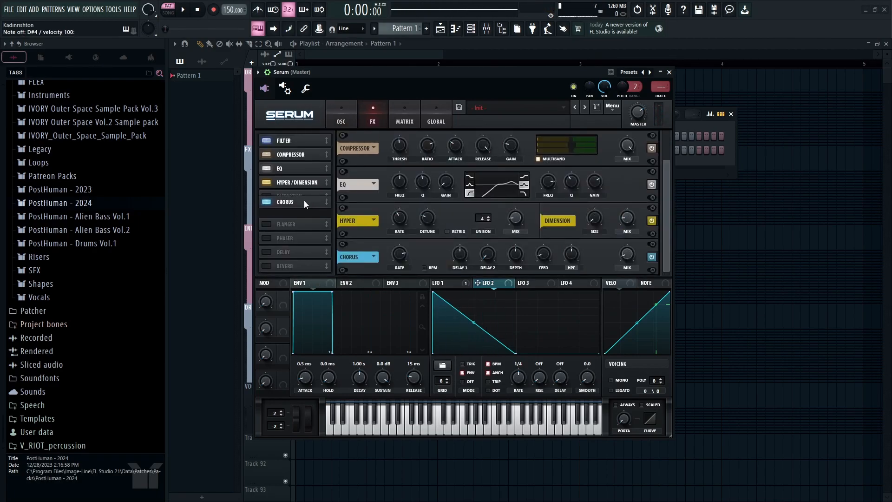
{"action": "scroll", "coordinate": [419, 168], "scroll_direction": "up", "scroll_amount": 1}
{"action": "mouse_move", "coordinate": [473, 142]}
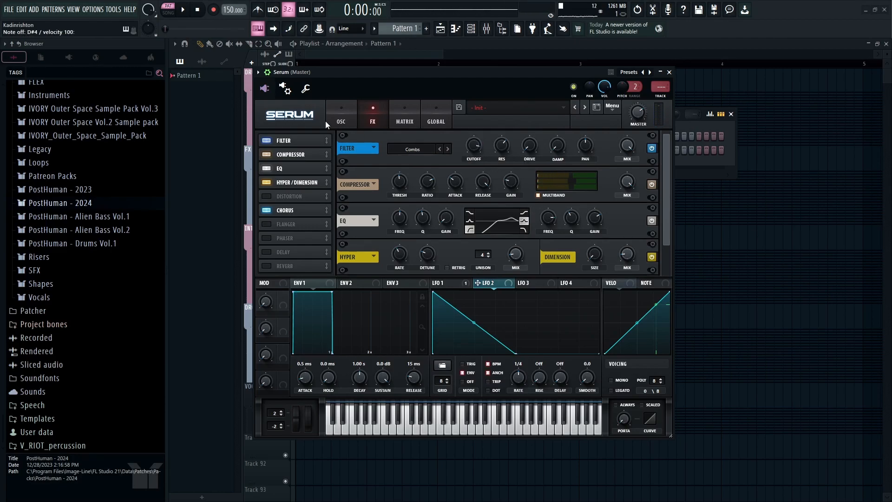
Step: Assign LFO 1 to the noise level with a modulation amount of about 76
{"action": "left_click", "coordinate": [340, 117]}
{"action": "left_click_drag", "start_coordinate": [439, 283], "coordinate": [310, 249]}
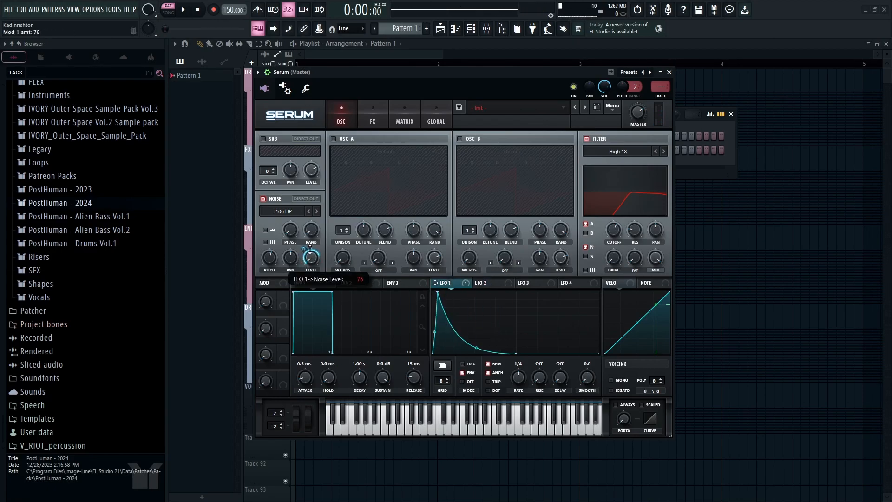
Step: Readjust the EQ effect's band frequencies while auditioning the new noise sound
{"action": "left_click", "coordinate": [373, 117]}
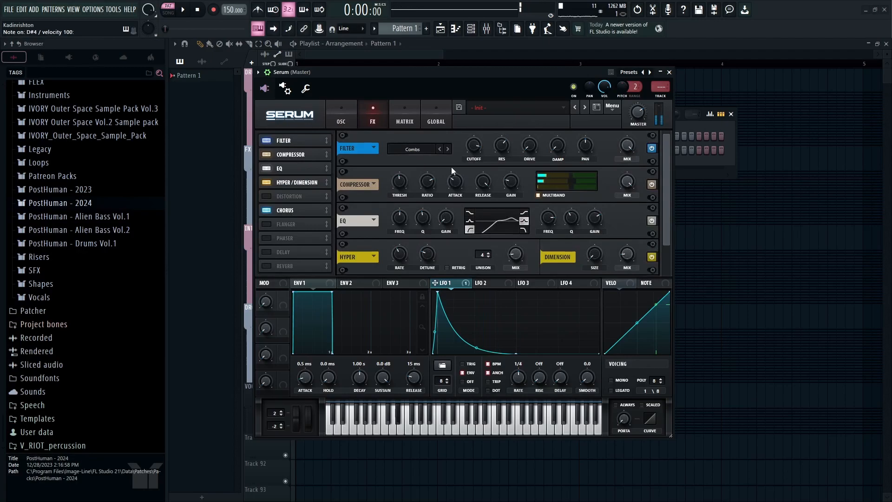
{"action": "left_click_drag", "start_coordinate": [411, 224], "coordinate": [412, 222]}
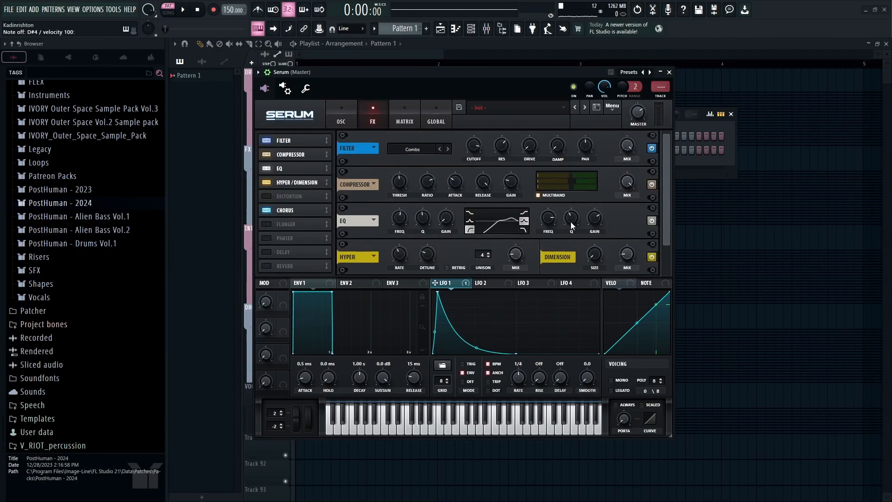
Step: Adjust the Q of the EQ effect's upper band and route the Serum channel to mixer track 17
{"action": "left_click_drag", "start_coordinate": [568, 219], "coordinate": [586, 233]}
{"action": "left_click_drag", "start_coordinate": [660, 87], "coordinate": [649, 110]}
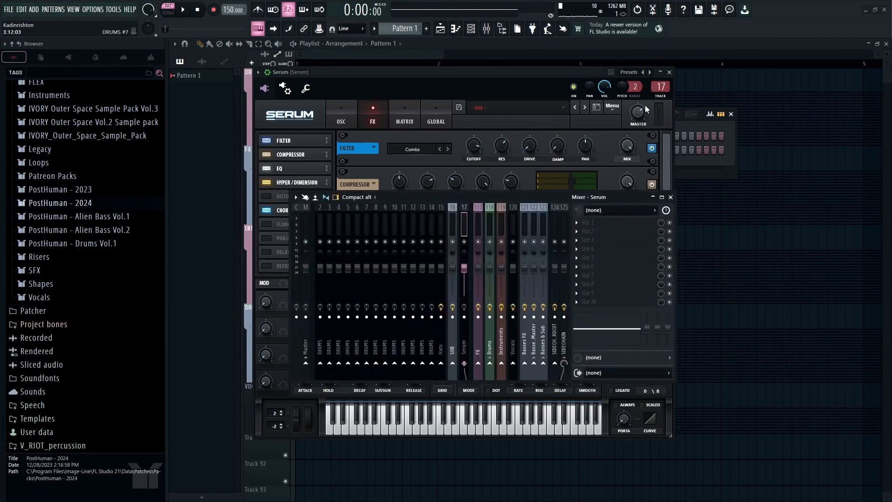
{"action": "key", "text": "Escape"}
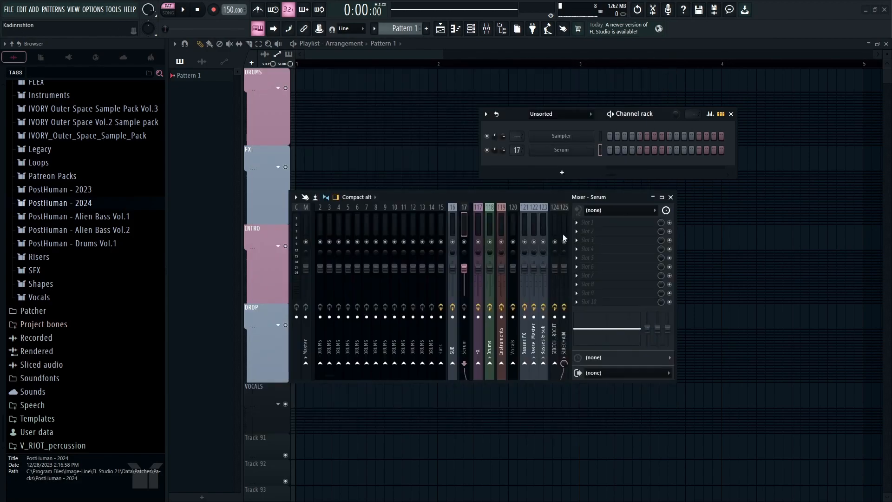
Step: Insert Fruity Parametric EQ 2 in the first slot of the Serum mixer track, cutting the lows and dipping the mid bands
{"action": "left_click", "coordinate": [615, 223]}
{"action": "left_click", "coordinate": [467, 111]}
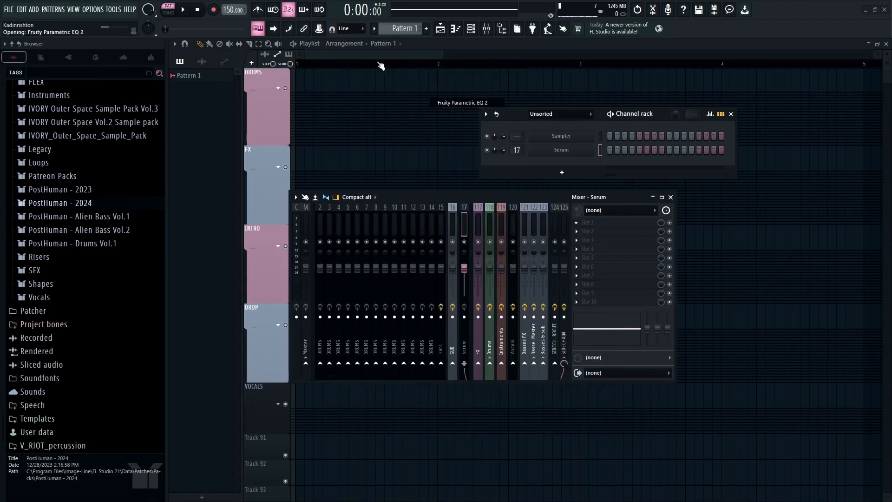
{"action": "left_click_drag", "start_coordinate": [329, 225], "coordinate": [439, 219]}
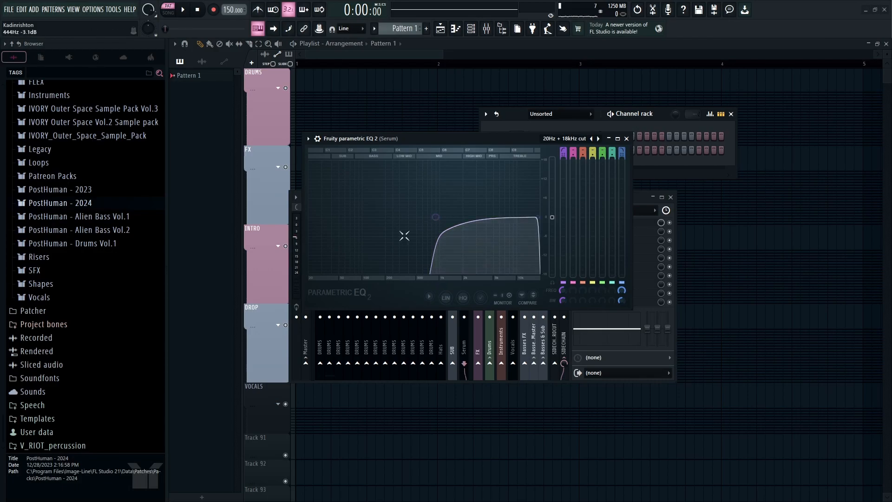
{"action": "left_click_drag", "start_coordinate": [435, 217], "coordinate": [454, 232]}
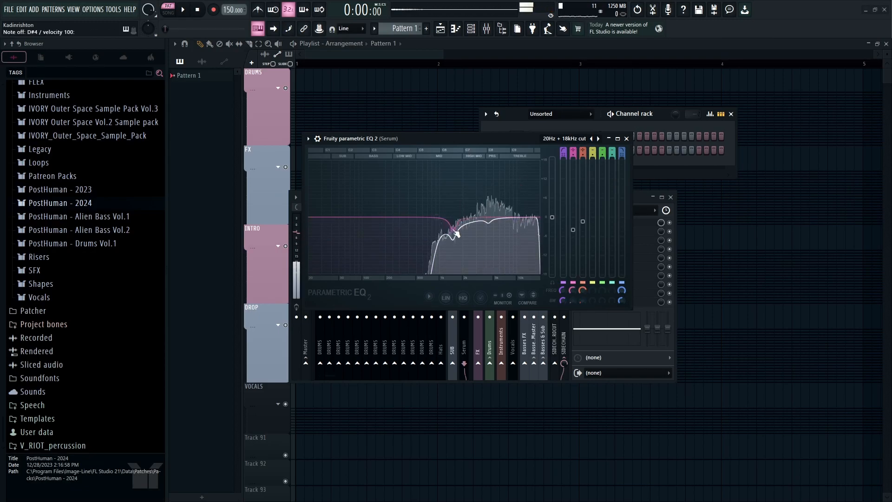
{"action": "left_click", "coordinate": [626, 138]}
Step: Load ValhallaRoom in the second effect slot of the Serum mixer track, adjust it slightly and audition the reverb
{"action": "left_click", "coordinate": [599, 232]}
{"action": "left_click", "coordinate": [398, 16]}
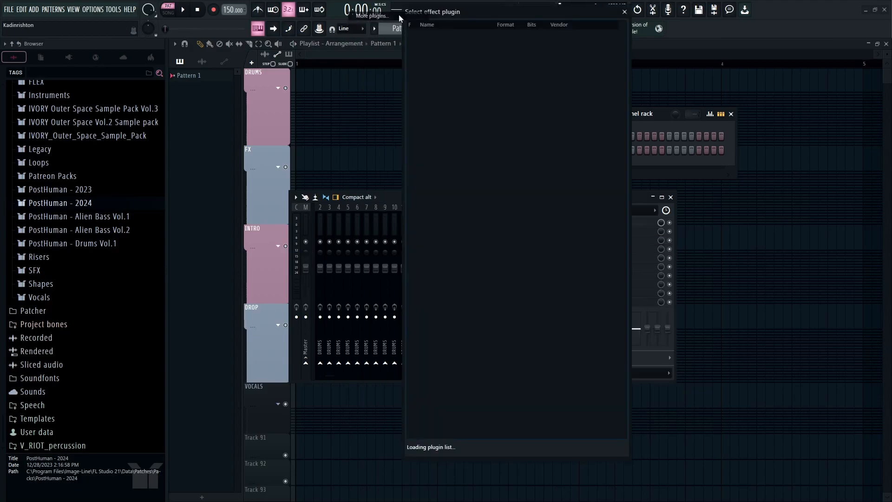
{"action": "left_click", "coordinate": [490, 449]}
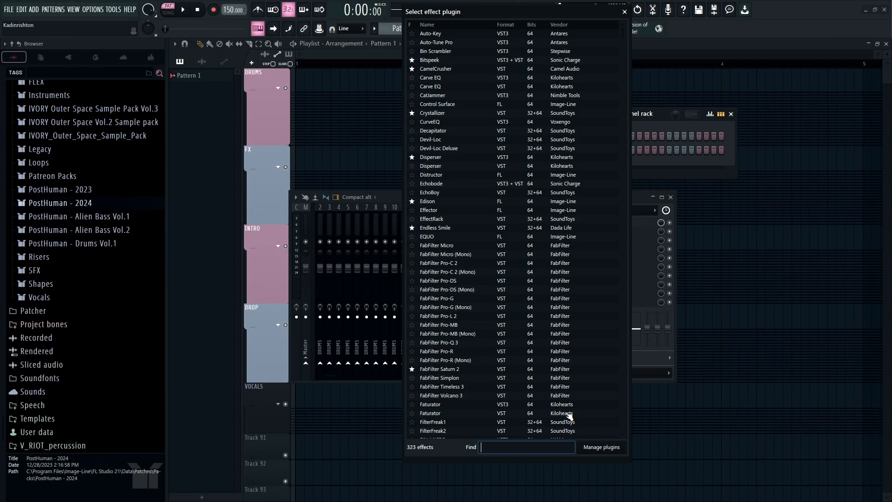
{"action": "type", "text": "room"}
{"action": "left_click", "coordinate": [420, 42]}
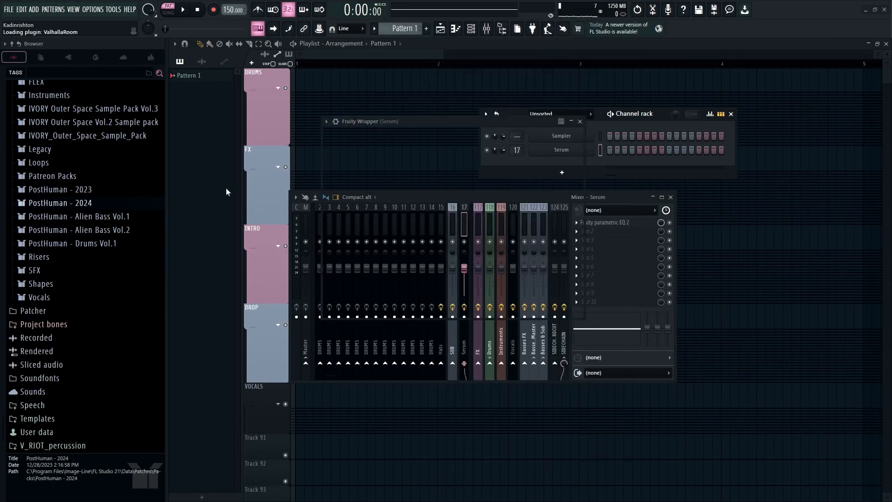
{"action": "left_click_drag", "start_coordinate": [347, 270], "coordinate": [347, 272]}
{"action": "key", "text": "x"}
{"action": "left_click", "coordinate": [660, 122]}
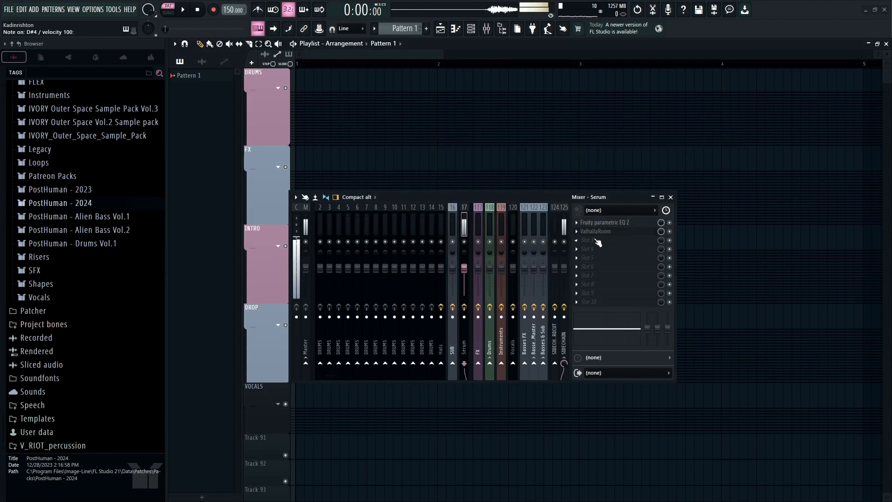
Step: Load kHs Frequency Shifter in the fourth effect slot of the Serum mixer track
{"action": "left_click", "coordinate": [576, 249]}
{"action": "mouse_move", "coordinate": [588, 258]}
{"action": "left_click", "coordinate": [370, 16]}
{"action": "left_click", "coordinate": [490, 448]}
{"action": "type", "text": "freq"}
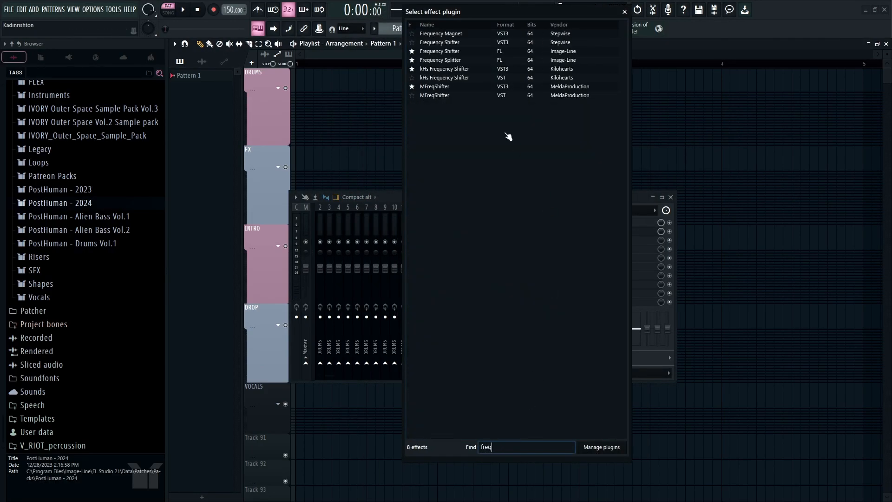
{"action": "double_click", "coordinate": [454, 75]}
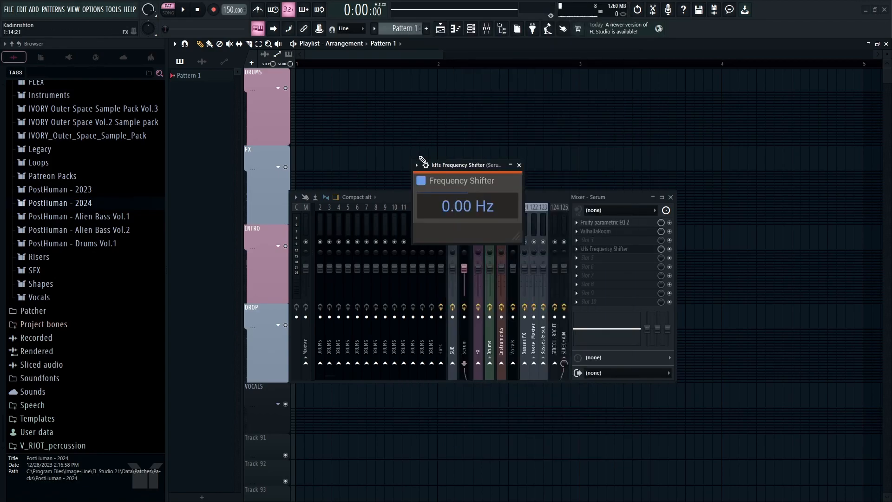
Step: Raise the frequency shift to about 155 Hz and readjust it while auditioning the percussive sound
{"action": "key", "text": "d"}
{"action": "left_click_drag", "start_coordinate": [444, 199], "coordinate": [446, 193]}
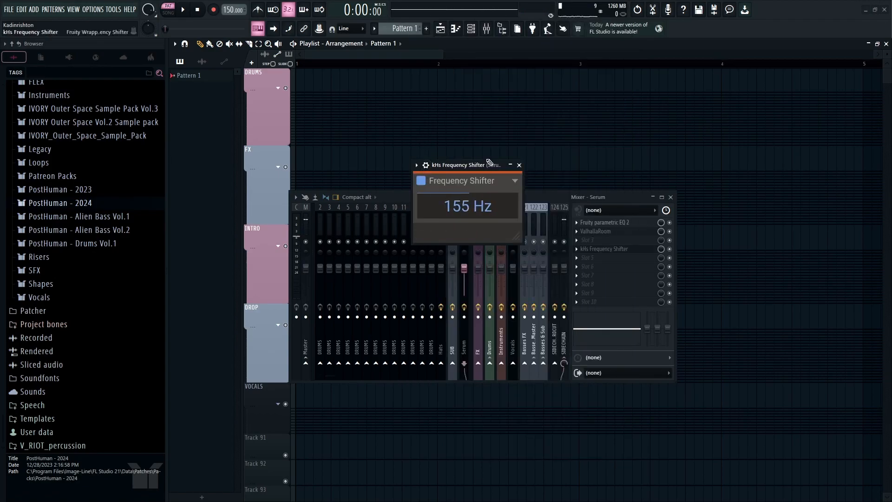
{"action": "key", "text": "d"}
{"action": "left_click_drag", "start_coordinate": [478, 164], "coordinate": [475, 166]}
{"action": "left_click_drag", "start_coordinate": [464, 213], "coordinate": [464, 208]}
{"action": "key", "text": "d"}
{"action": "key", "text": "d"}
{"action": "left_click", "coordinate": [516, 167]}
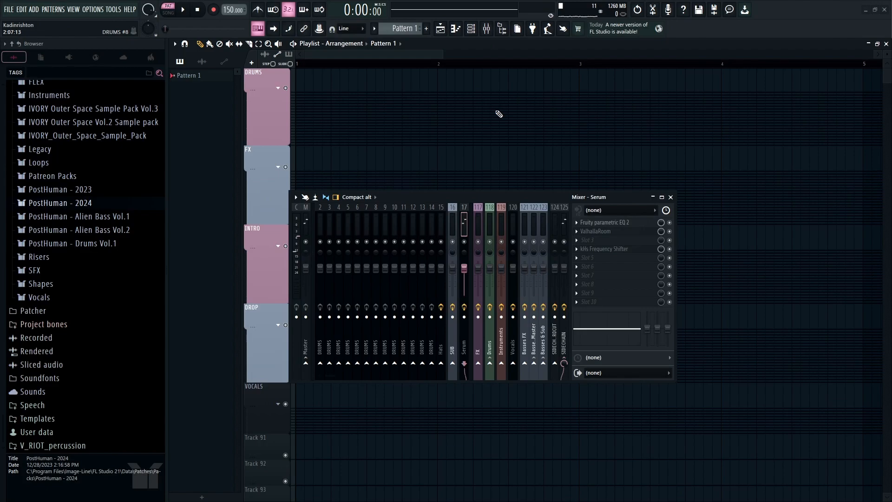
{"action": "key", "text": "d"}
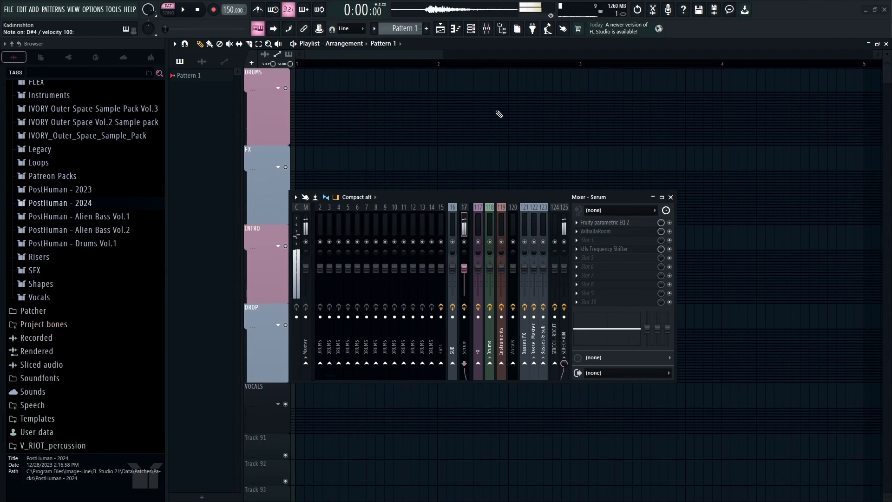
Step: Place a short Pattern 1 clip at the start of the DRUMS track and consolidate it to audio
{"action": "left_click", "coordinate": [302, 82]}
{"action": "left_click_drag", "start_coordinate": [330, 88], "coordinate": [305, 80]}
{"action": "left_click", "coordinate": [259, 44]}
{"action": "key", "text": "ctrl+alt+c"}
{"action": "left_click", "coordinate": [537, 383]}
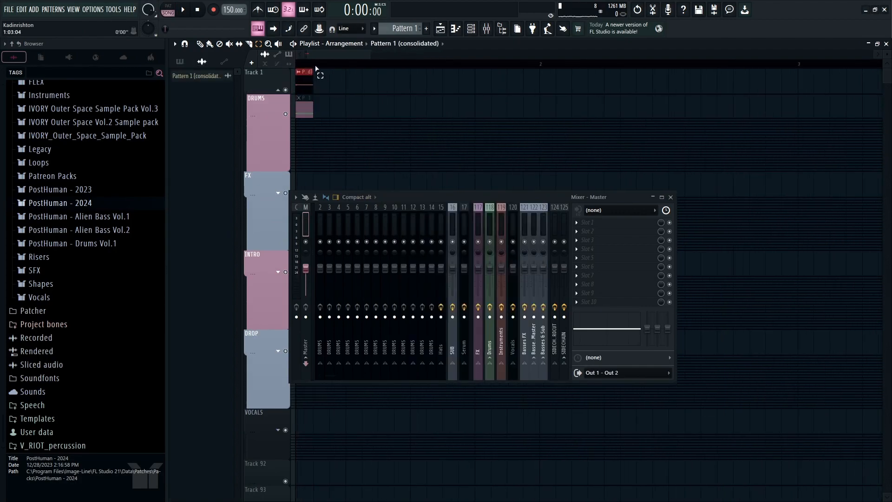
Step: Play back the consolidated audio clip and solo the DRUMS playlist track
{"action": "key", "text": "space"}
{"action": "left_click", "coordinate": [200, 44]}
{"action": "key", "text": "space"}
{"action": "left_click", "coordinate": [571, 125]}
{"action": "right_click", "coordinate": [554, 126]}
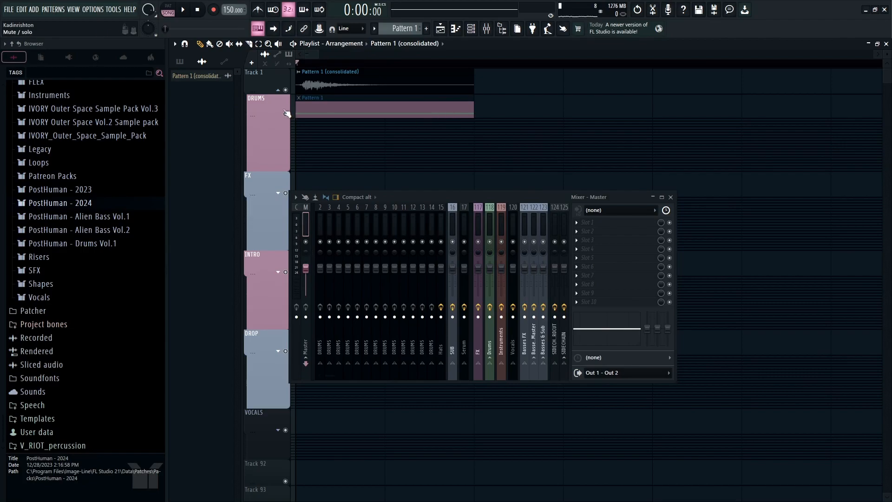
{"action": "left_click", "coordinate": [286, 114], "text": "ctrl"}
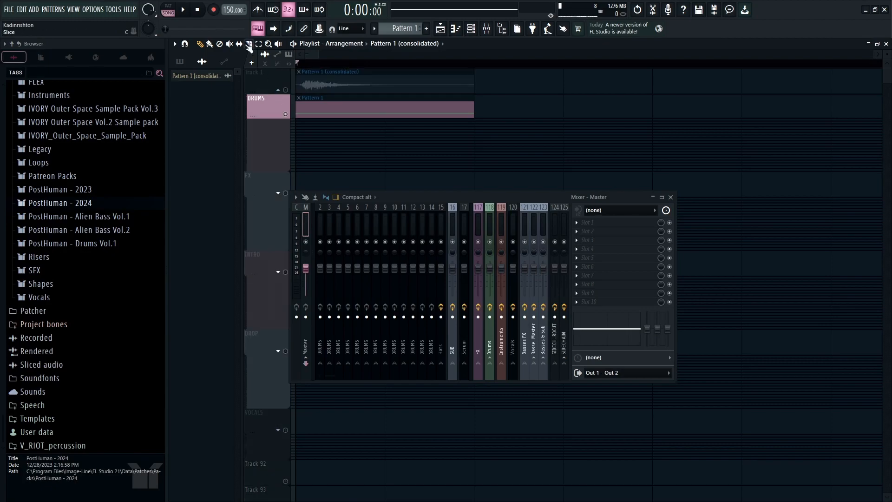
Step: Show the Unsorted channel group in the channel rack and add a second Serum instance
{"action": "left_click", "coordinate": [470, 28]}
{"action": "left_click", "coordinate": [547, 115]}
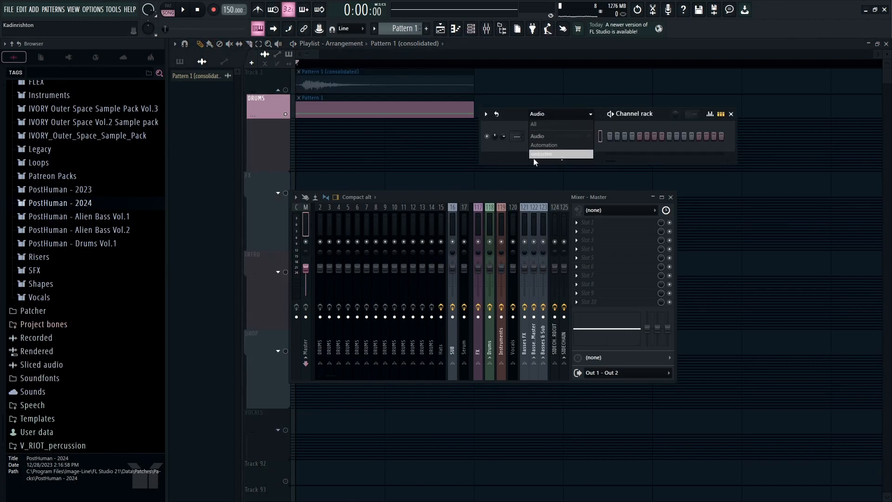
{"action": "left_click", "coordinate": [552, 155]}
{"action": "left_click", "coordinate": [562, 172]}
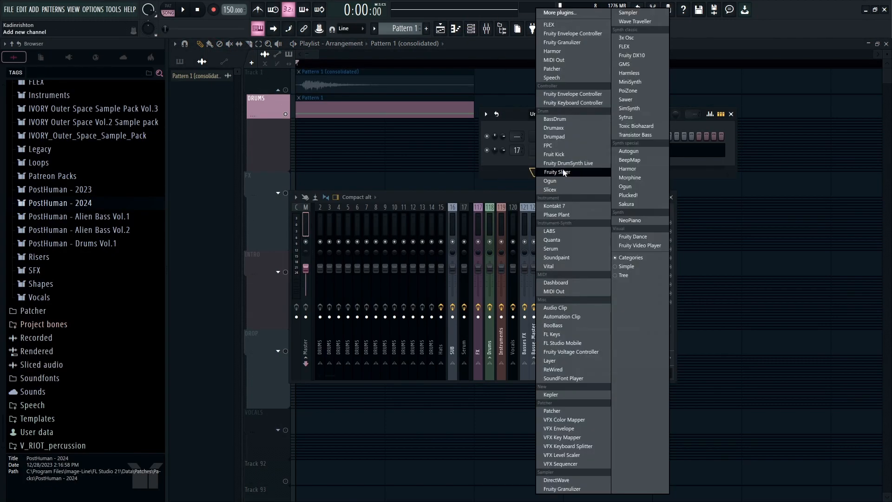
{"action": "left_click", "coordinate": [577, 249]}
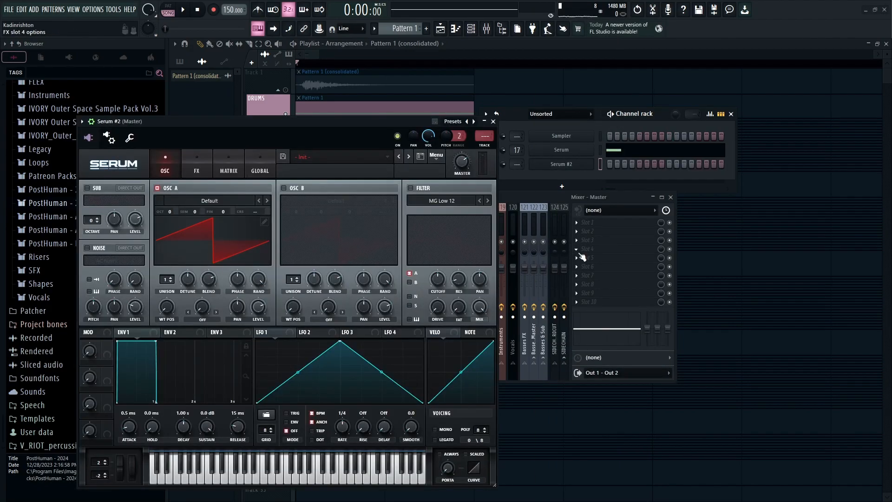
{"action": "left_click_drag", "start_coordinate": [307, 127], "coordinate": [495, 96]}
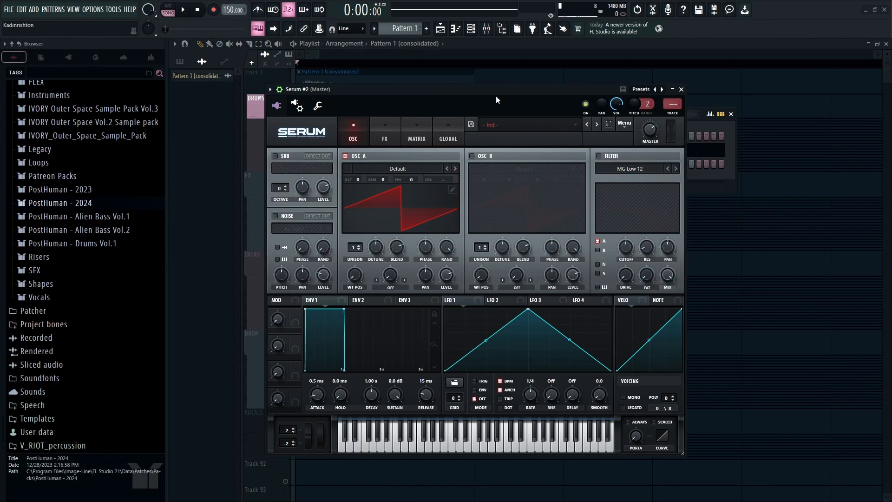
Step: Enable the noise oscillator with the Organics sample Air Can 1 and turn off oscillator A
{"action": "left_click", "coordinate": [275, 216]}
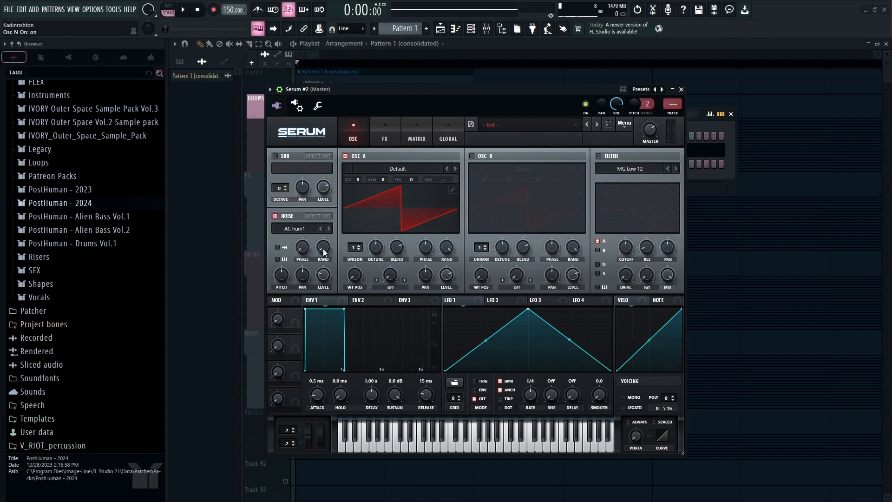
{"action": "left_click", "coordinate": [291, 228]}
{"action": "mouse_move", "coordinate": [308, 303]}
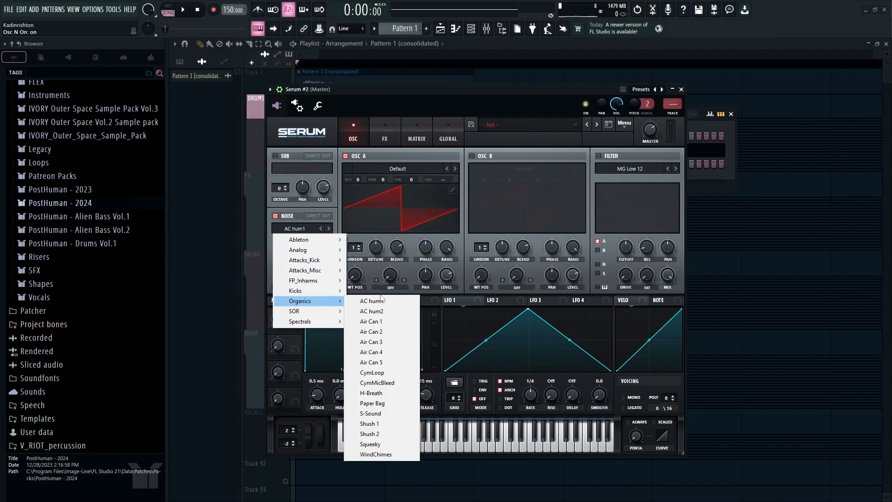
{"action": "left_click", "coordinate": [376, 324]}
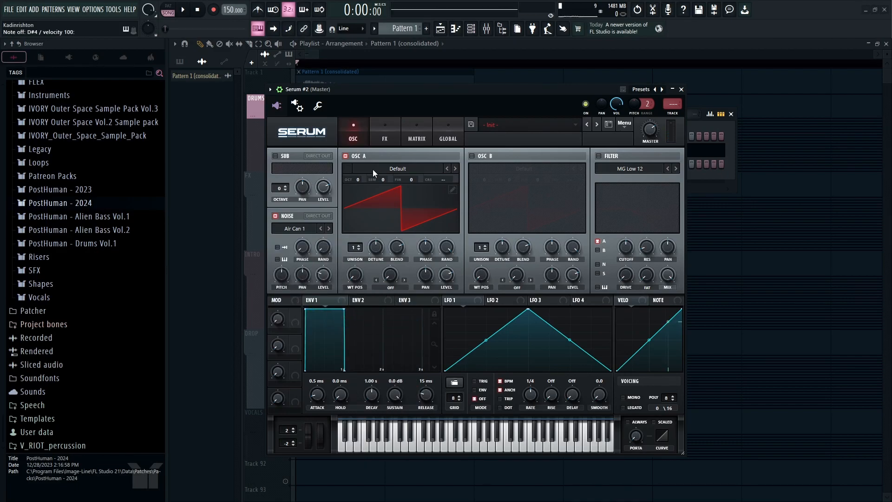
{"action": "left_click", "coordinate": [345, 156]}
Step: Try a different noise pitch while auditioning the sample and reset the pitch control
{"action": "key", "text": "d"}
{"action": "left_click_drag", "start_coordinate": [271, 277], "coordinate": [279, 270]}
{"action": "key", "text": "d"}
{"action": "right_click", "coordinate": [281, 274]}
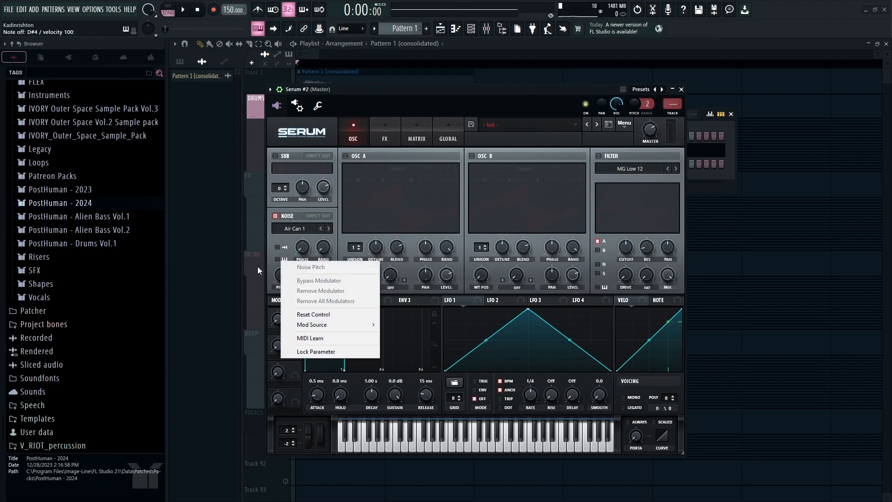
{"action": "left_click", "coordinate": [307, 314]}
Step: Modulate the noise pitch from LFO 1 and replace the modulation source with Chaos1 in the matrix
{"action": "left_click_drag", "start_coordinate": [445, 302], "coordinate": [265, 301]}
{"action": "key", "text": "d"}
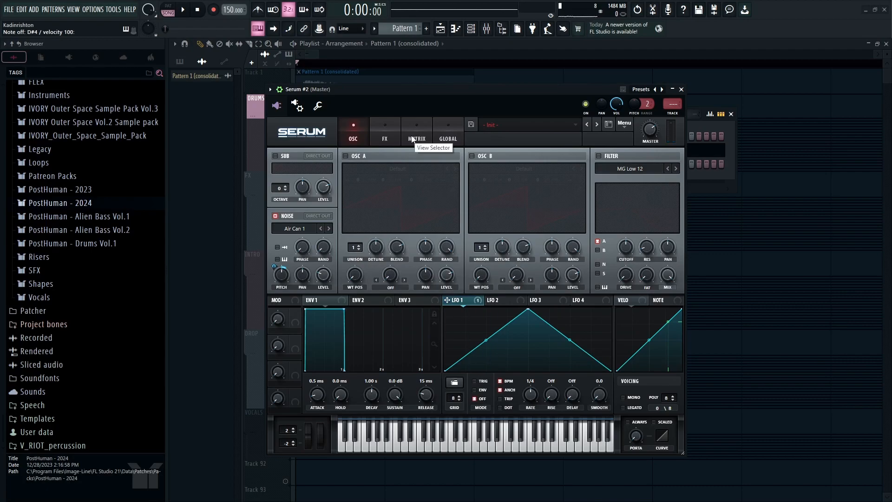
{"action": "left_click", "coordinate": [413, 139]}
{"action": "left_click", "coordinate": [297, 171]}
{"action": "left_click", "coordinate": [289, 170]}
{"action": "left_click", "coordinate": [288, 171]}
{"action": "left_click", "coordinate": [441, 139]}
{"action": "left_click", "coordinate": [418, 139]}
{"action": "left_click", "coordinate": [290, 168]}
{"action": "left_click", "coordinate": [299, 332]}
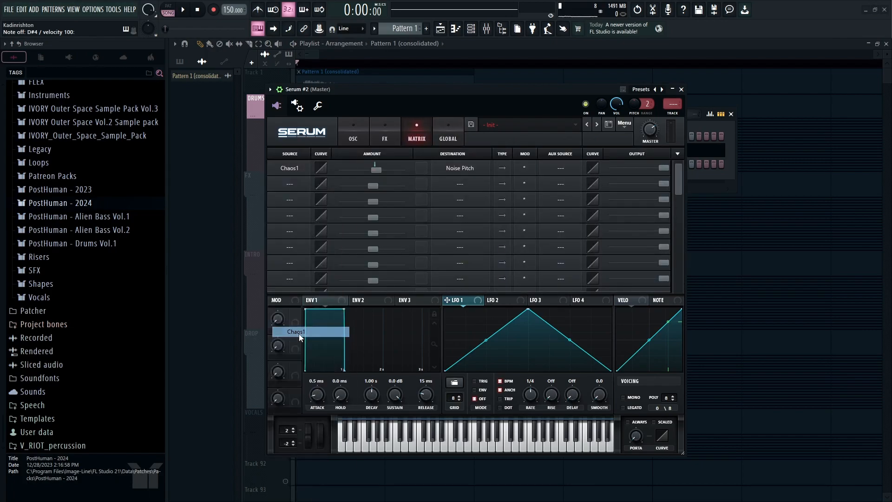
Step: Set the Chaos 1 rate to about 0.521 Hz
{"action": "left_click", "coordinate": [438, 138]}
{"action": "left_click_drag", "start_coordinate": [287, 174], "coordinate": [283, 177]}
{"action": "left_click", "coordinate": [290, 174]}
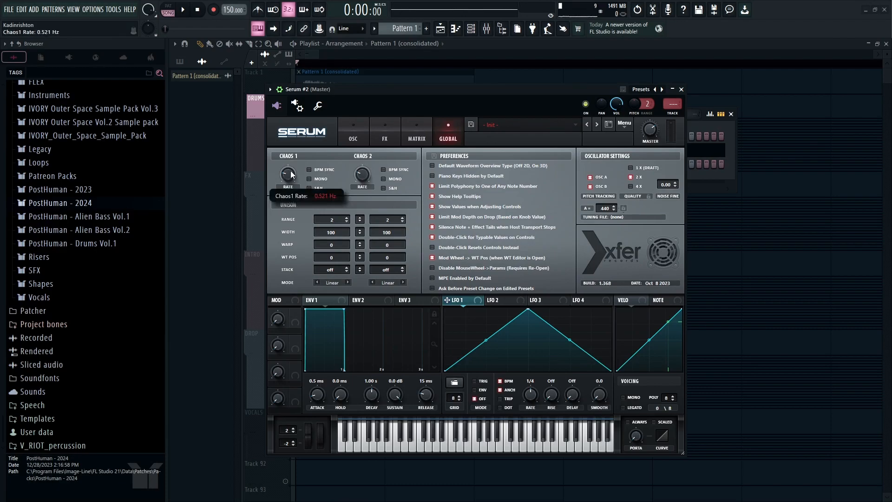
{"action": "left_click", "coordinate": [355, 141]}
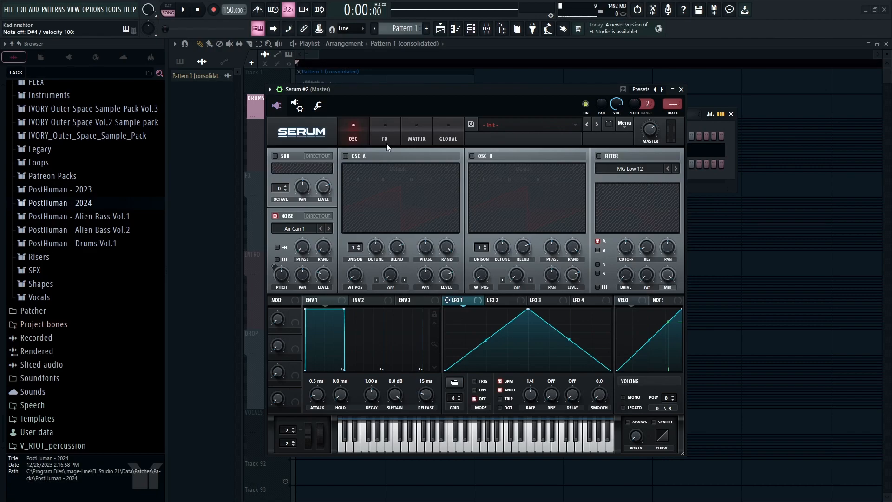
Step: Shape LFO 1 into a short spike by moving its peak near the start and adding a baseline point just after it
{"action": "left_click", "coordinate": [514, 301]}
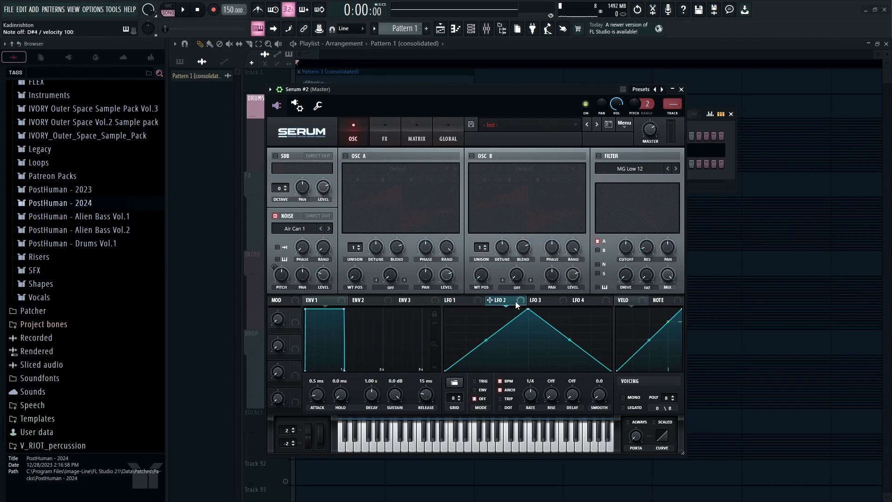
{"action": "left_click", "coordinate": [454, 299]}
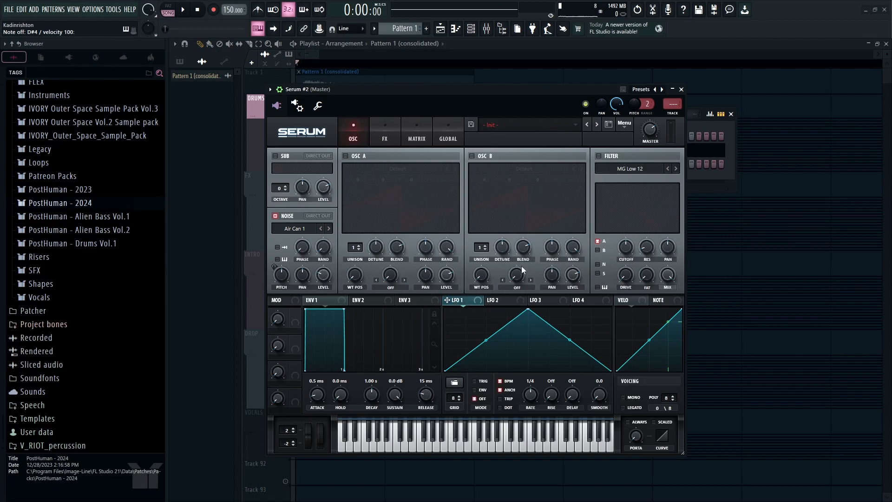
{"action": "left_click_drag", "start_coordinate": [527, 316], "coordinate": [464, 316]}
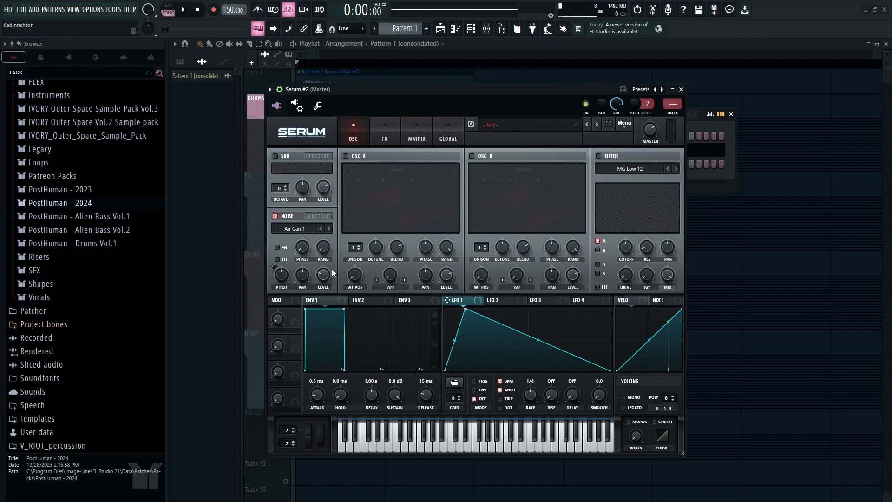
{"action": "left_click", "coordinate": [417, 135]}
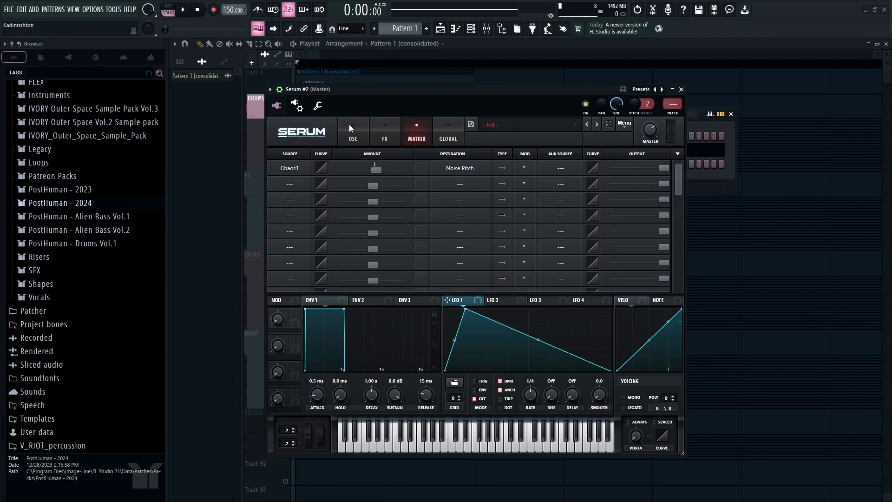
{"action": "left_click", "coordinate": [344, 126]}
{"action": "double_click", "coordinate": [508, 357]}
{"action": "left_click_drag", "start_coordinate": [509, 357], "coordinate": [490, 419]}
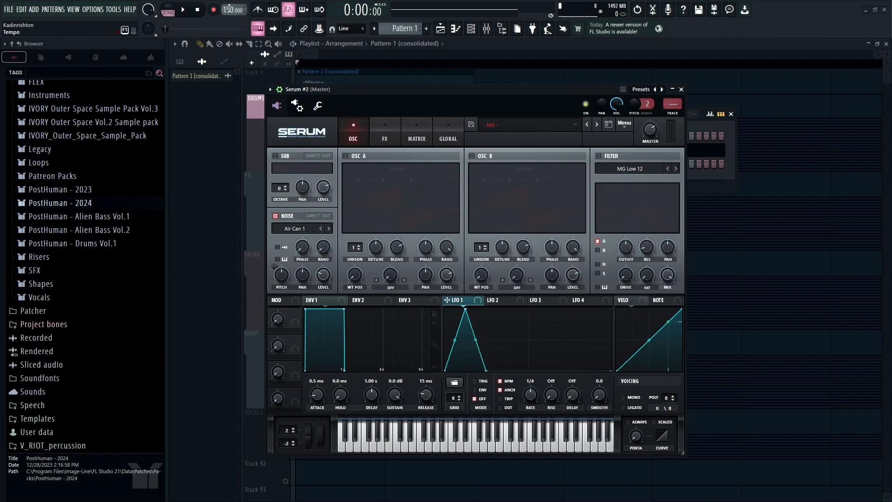
Step: Set the project tempo to 172 BPM and bend LFO 1's rising segment into a curve
{"action": "left_click_drag", "start_coordinate": [233, 9], "coordinate": [232, 2]}
{"action": "mouse_move", "coordinate": [442, 87]}
{"action": "left_mouse_down"}
{"action": "mouse_move", "coordinate": [462, 88]}
{"action": "mouse_move", "coordinate": [436, 76]}
{"action": "left_mouse_up"}
{"action": "left_click_drag", "start_coordinate": [448, 329], "coordinate": [450, 332]}
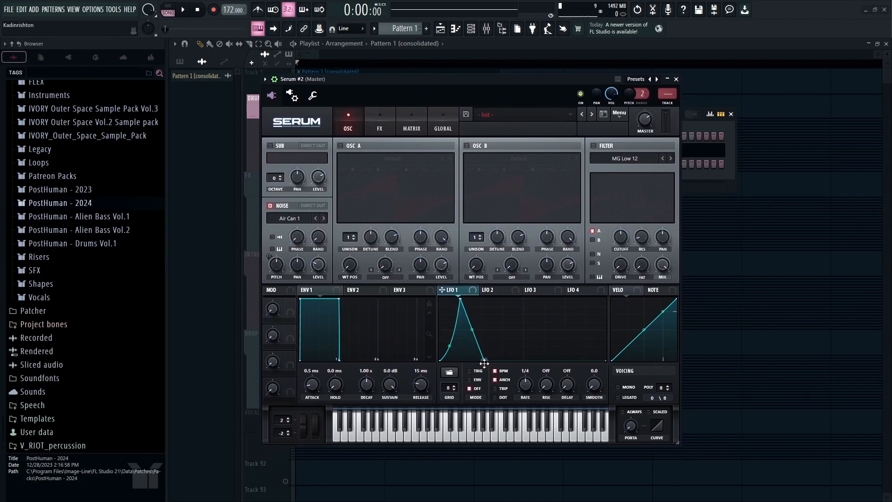
Step: Add a second, slightly lower peak with a baseline point to LFO 1 and curve the segments of both peaks
{"action": "double_click", "coordinate": [501, 312]}
{"action": "double_click", "coordinate": [523, 360]}
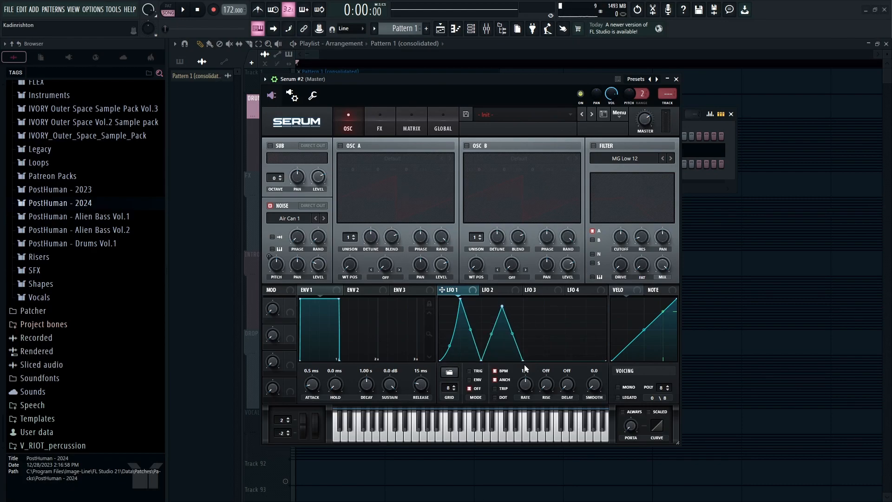
{"action": "left_click_drag", "start_coordinate": [452, 352], "coordinate": [471, 353]}
{"action": "left_click_drag", "start_coordinate": [450, 325], "coordinate": [446, 310]}
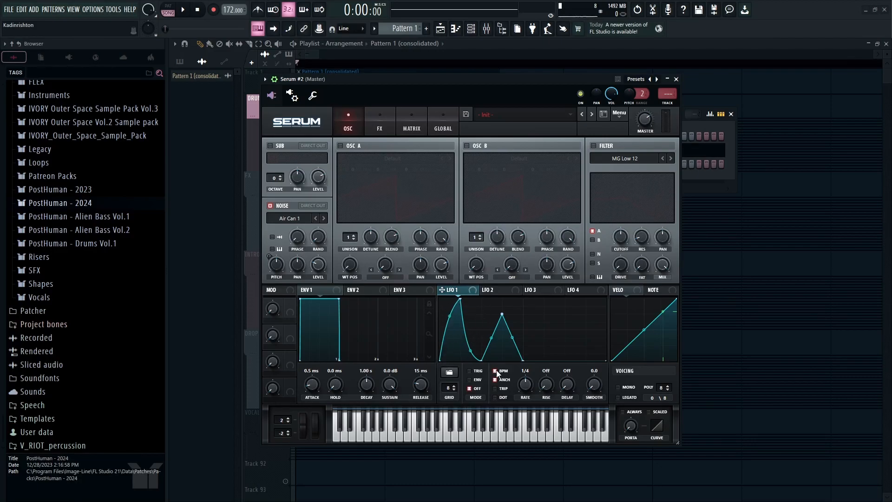
{"action": "left_click_drag", "start_coordinate": [492, 338], "coordinate": [492, 326]}
Step: Add third and fourth peaks to LFO 1 with a baseline point between them, raising the fourth peak higher
{"action": "double_click", "coordinate": [544, 322]}
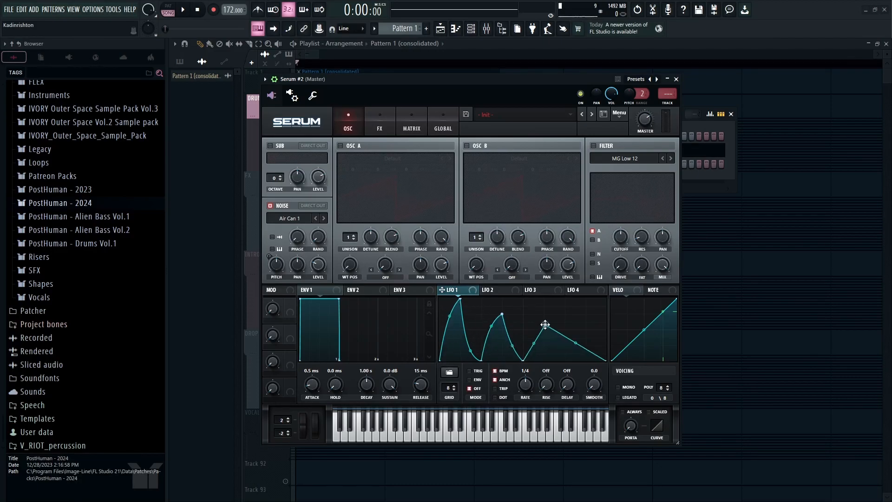
{"action": "double_click", "coordinate": [563, 360]}
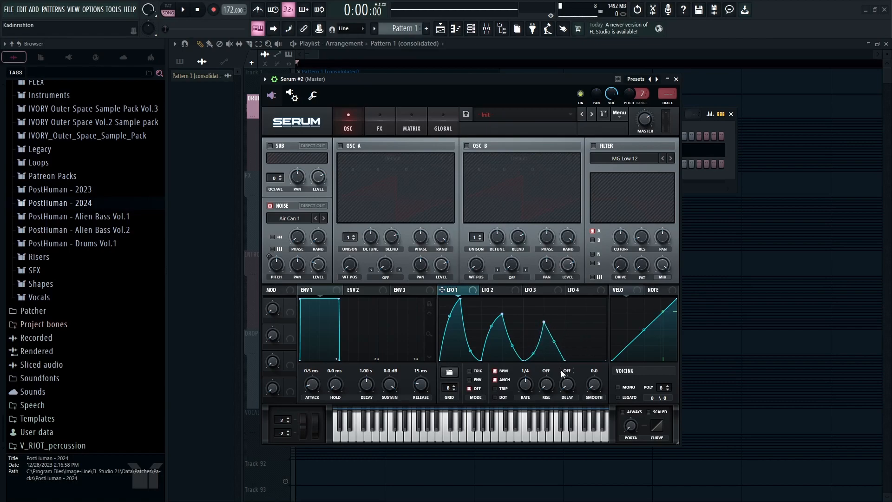
{"action": "double_click", "coordinate": [586, 329]}
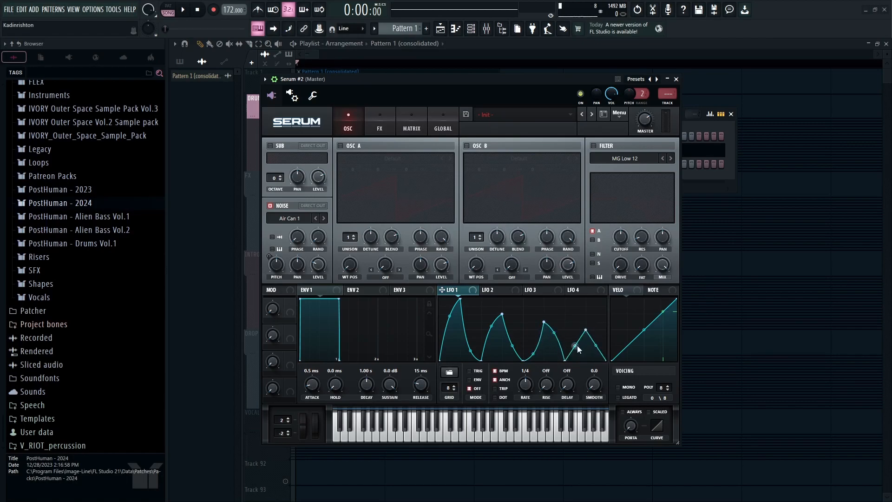
{"action": "left_click_drag", "start_coordinate": [584, 332], "coordinate": [585, 307]}
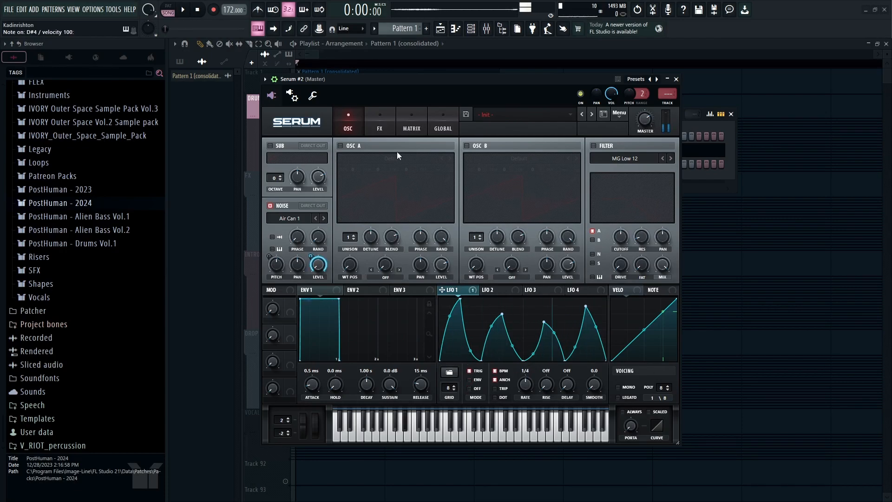
Step: Fine-tune the Chaos1 to Noise Pitch modulation amount to about 10 in the matrix
{"action": "left_click", "coordinate": [411, 124]}
{"action": "mouse_move", "coordinate": [374, 162]}
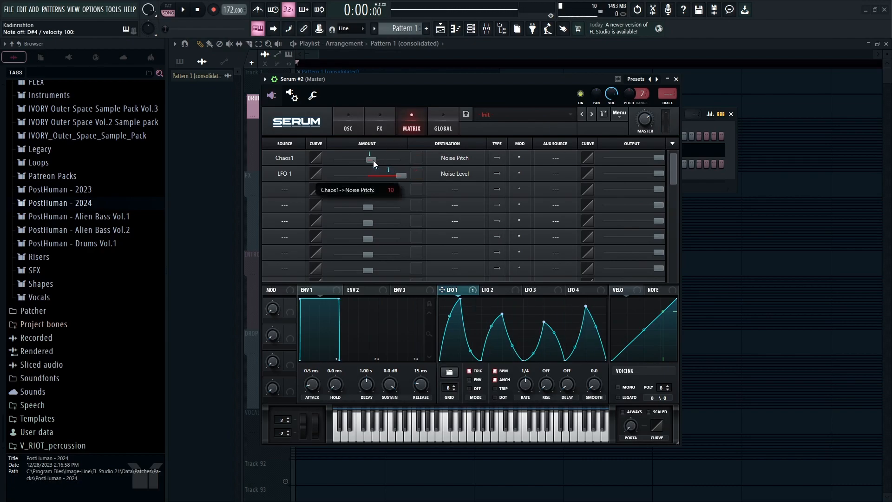
{"action": "left_click_drag", "start_coordinate": [372, 160], "coordinate": [372, 160]}
{"action": "left_click", "coordinate": [362, 119]}
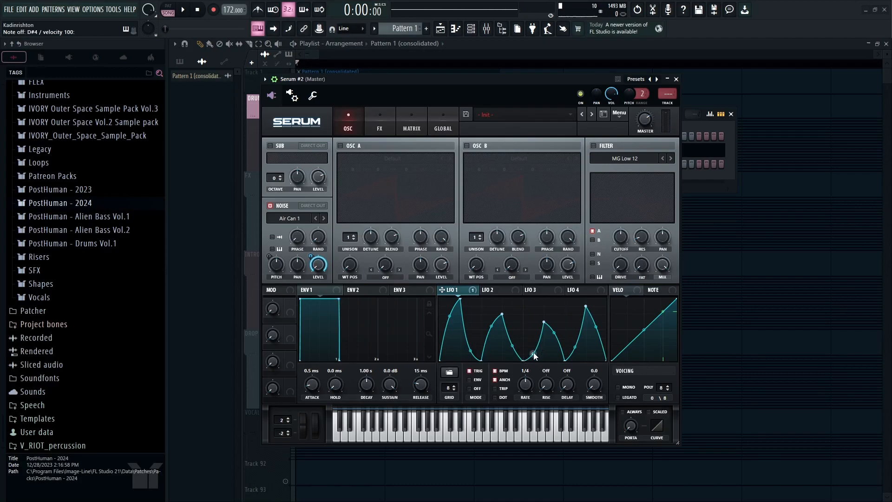
Step: Reshape LFO 1 by shifting its peaks and baseline points so the four bumps have irregular widths, heights and gaps
{"action": "left_click_drag", "start_coordinate": [524, 360], "coordinate": [559, 365]}
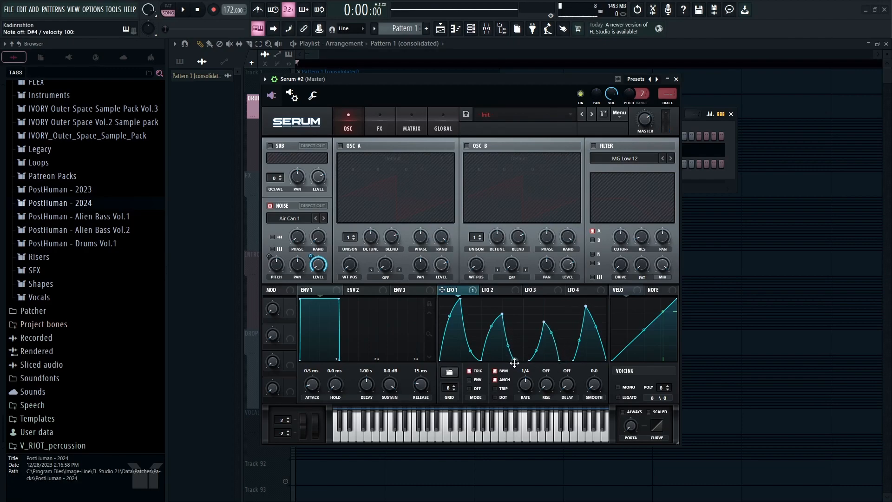
{"action": "left_click_drag", "start_coordinate": [460, 299], "coordinate": [447, 300]}
{"action": "left_click_drag", "start_coordinate": [502, 314], "coordinate": [546, 320]}
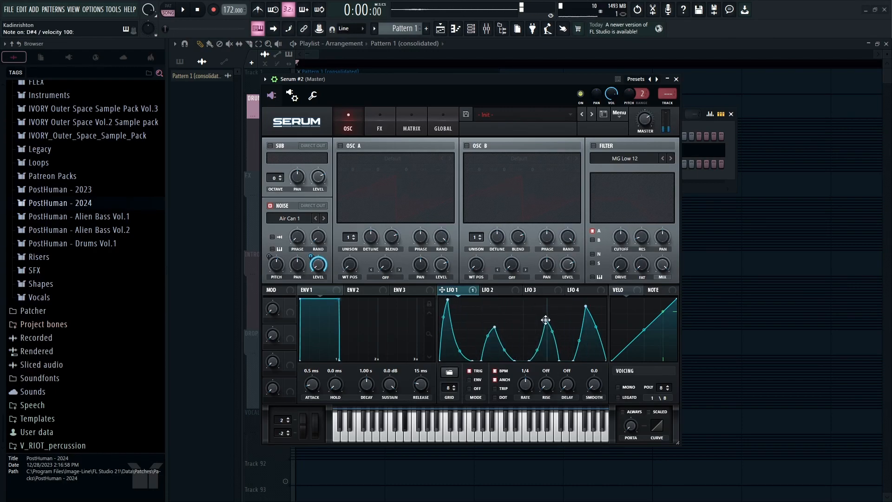
{"action": "left_click_drag", "start_coordinate": [444, 325], "coordinate": [446, 368]}
Step: Enable the oscillator filter, route the noise through it and change its type to Ring Mod
{"action": "left_click", "coordinate": [605, 146]}
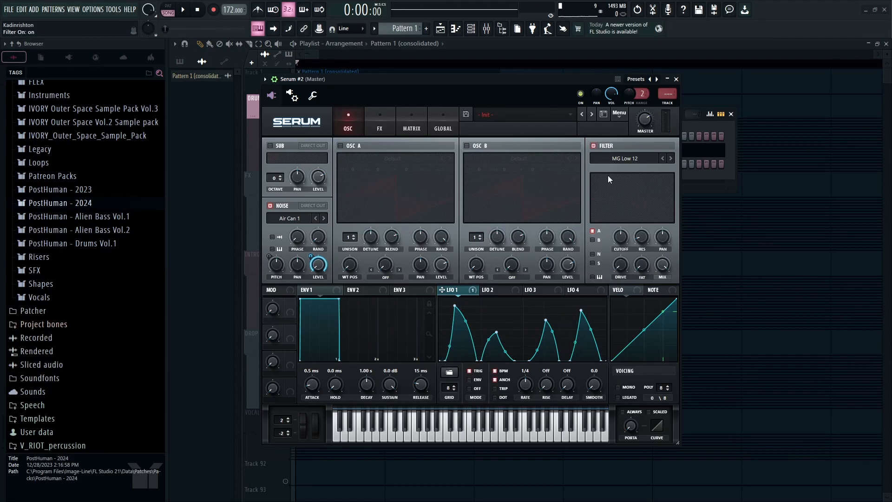
{"action": "left_click", "coordinate": [593, 254]}
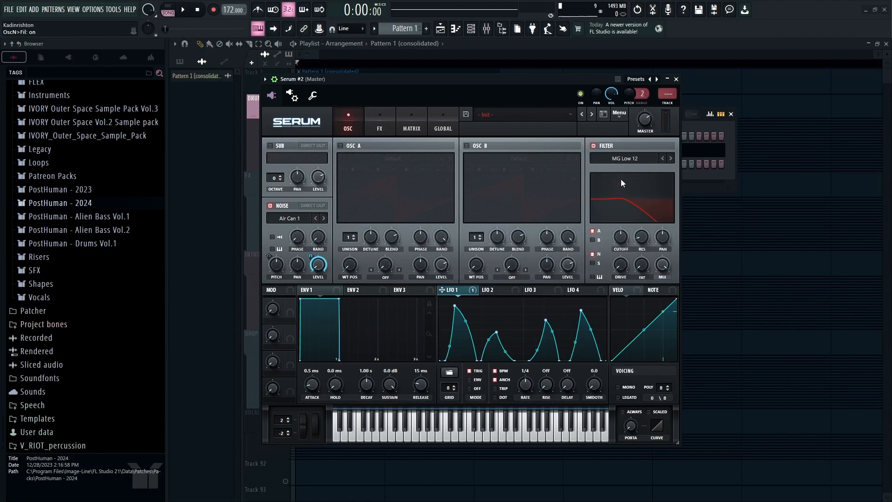
{"action": "left_click", "coordinate": [623, 159]}
{"action": "mouse_move", "coordinate": [625, 209]}
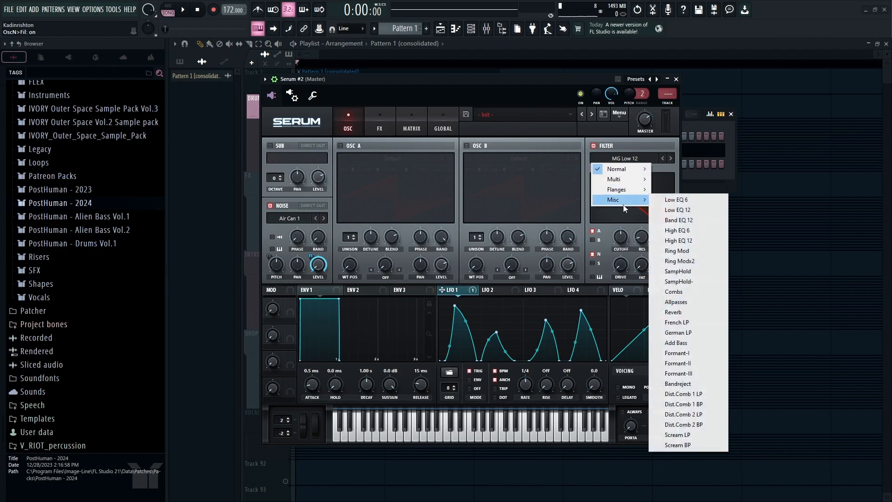
{"action": "left_click", "coordinate": [677, 251]}
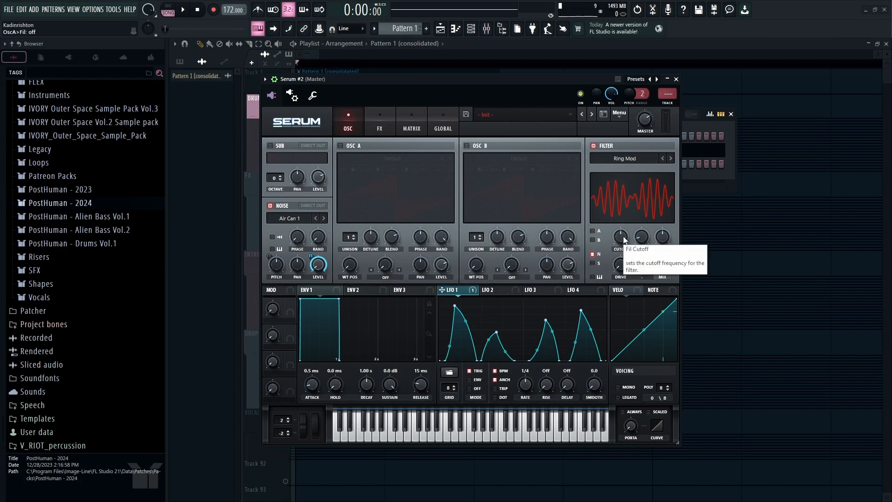
Step: Lower the Ring Mod filter's cutoff to a slow wave and reduce the filter mix to 35%
{"action": "left_click_drag", "start_coordinate": [624, 240], "coordinate": [597, 244]}
{"action": "mouse_move", "coordinate": [618, 228]}
{"action": "scroll", "coordinate": [621, 234], "scroll_direction": "up", "scroll_amount": 3}
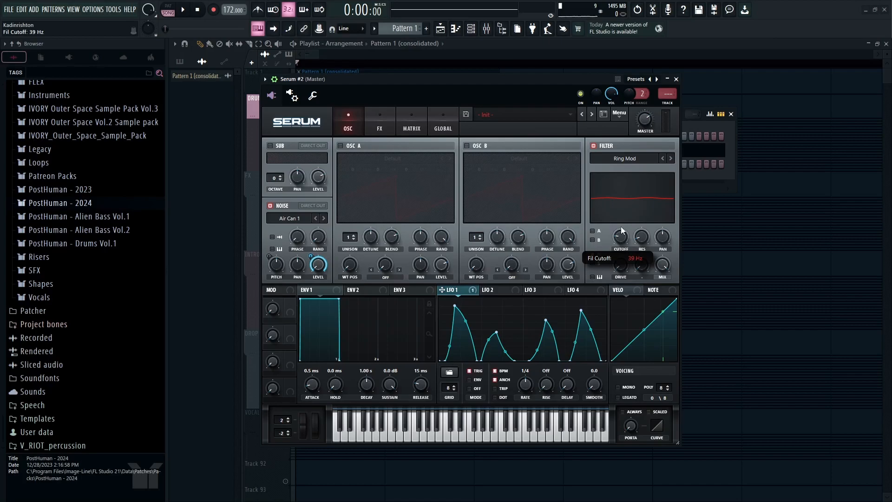
{"action": "scroll", "coordinate": [660, 278], "scroll_direction": "down", "scroll_amount": 3}
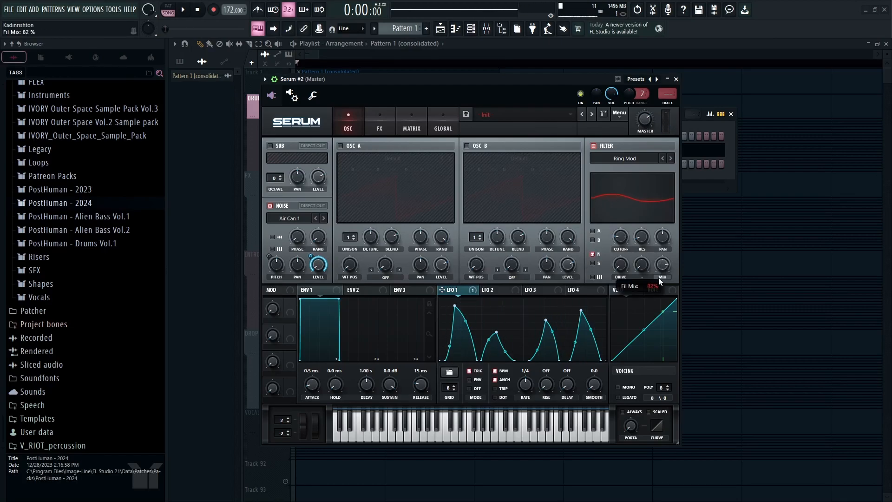
{"action": "left_click_drag", "start_coordinate": [644, 300], "coordinate": [637, 303]}
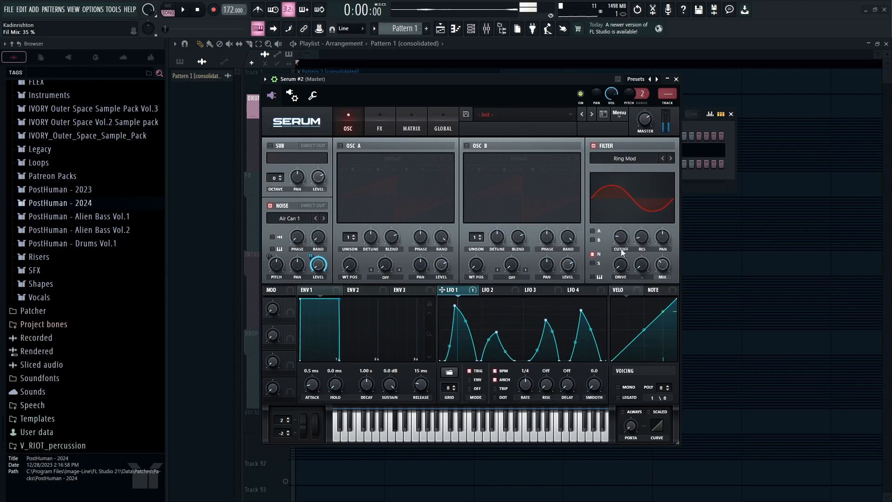
Step: Enable the compressor effect in multiband mode and set its gain to about 3.1 dB while adjusting the threshold
{"action": "left_click", "coordinate": [386, 117]}
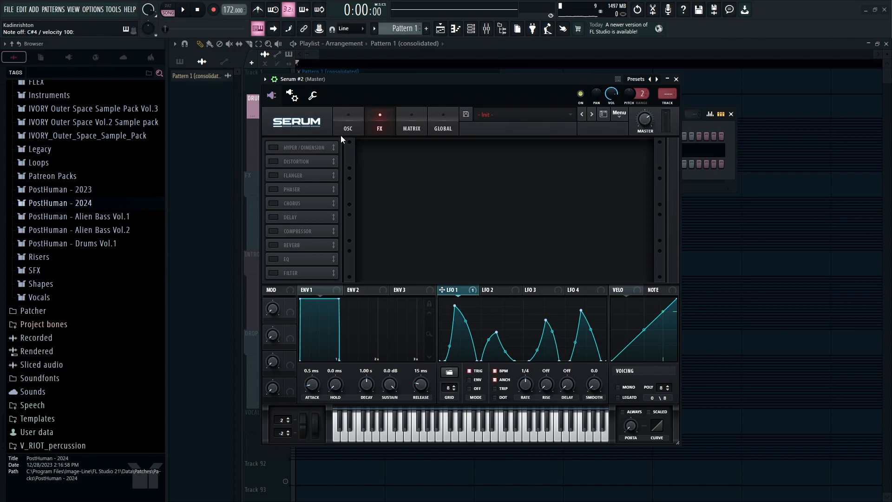
{"action": "left_click", "coordinate": [274, 231]}
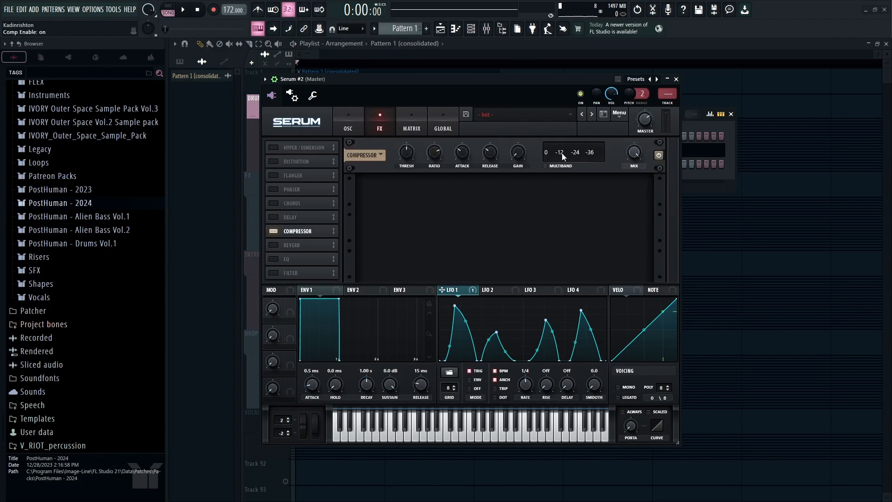
{"action": "left_click", "coordinate": [547, 166]}
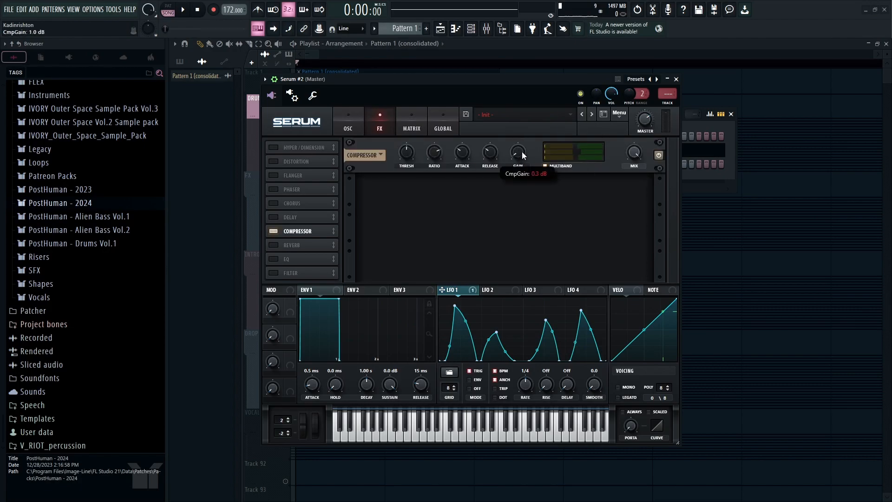
{"action": "left_click_drag", "start_coordinate": [499, 152], "coordinate": [499, 22]}
{"action": "left_click_drag", "start_coordinate": [407, 148], "coordinate": [408, 151]}
{"action": "key", "text": "d"}
{"action": "left_click_drag", "start_coordinate": [514, 150], "coordinate": [511, 155]}
{"action": "left_click_drag", "start_coordinate": [410, 157], "coordinate": [410, 158]}
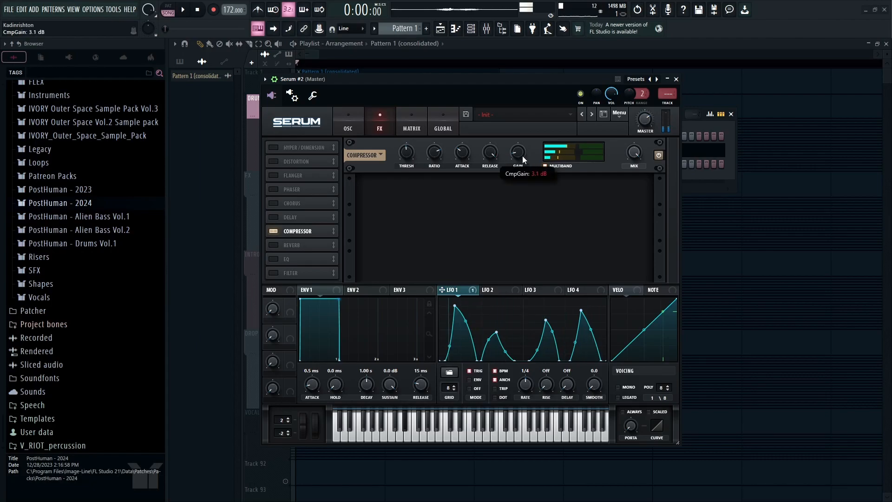
Step: Enable Serum's EQ effect and adjust the frequency of its low band
{"action": "left_click", "coordinate": [274, 259]}
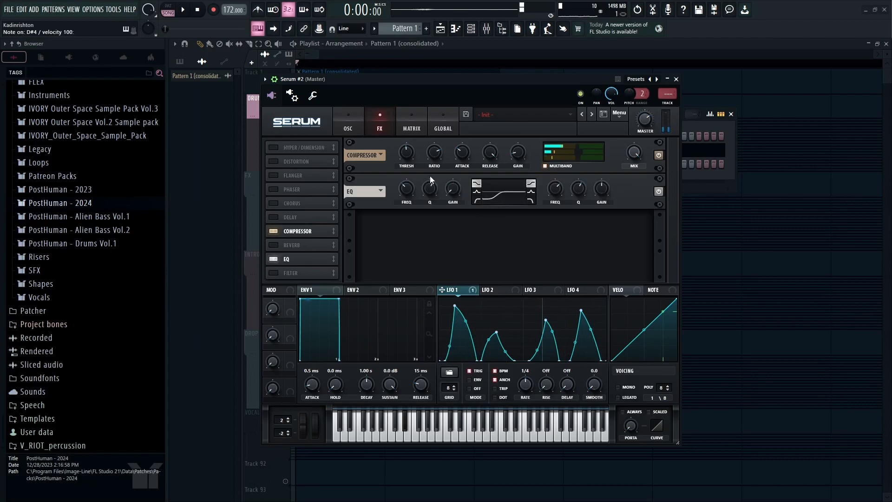
{"action": "mouse_move", "coordinate": [407, 186]}
{"action": "left_mouse_down"}
{"action": "mouse_move", "coordinate": [418, 191]}
{"action": "mouse_move", "coordinate": [402, 200]}
{"action": "left_mouse_up"}
{"action": "left_click_drag", "start_coordinate": [303, 258], "coordinate": [307, 247]}
Step: Enable Hyper/Dimension after the EQ with a Dimension mix of about 14%, and enable the FX filter
{"action": "left_click", "coordinate": [273, 147]}
{"action": "left_click_drag", "start_coordinate": [273, 148], "coordinate": [275, 245]}
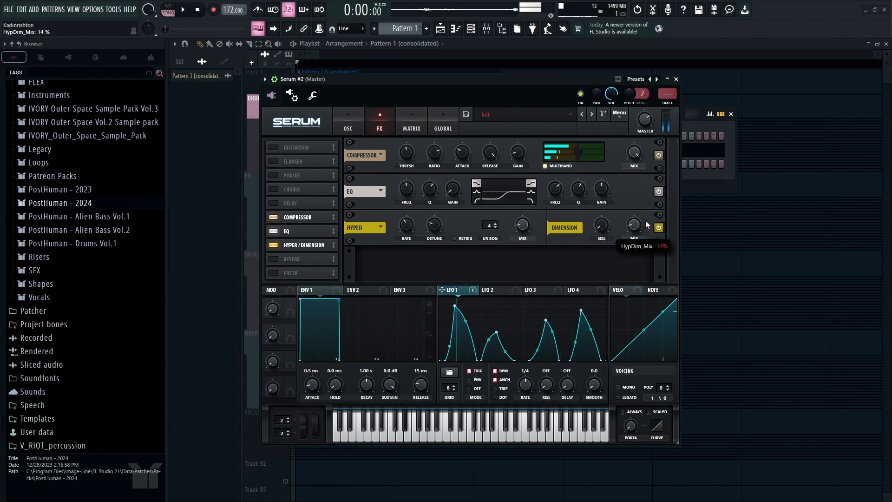
{"action": "left_click", "coordinate": [273, 272]}
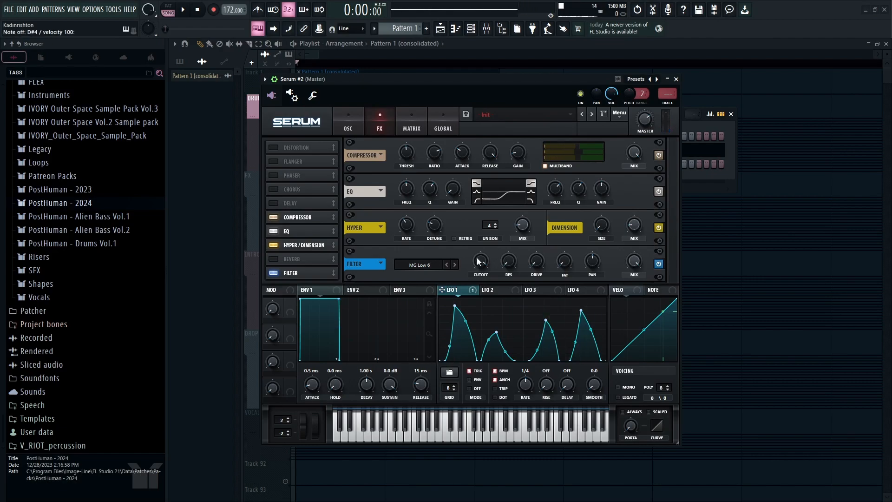
{"action": "left_click_drag", "start_coordinate": [301, 272], "coordinate": [295, 252]}
Step: Change the shape of the EQ's high band, then raise its gain and adjust its frequency while auditioning notes
{"action": "left_click", "coordinate": [531, 191]}
{"action": "left_click_drag", "start_coordinate": [601, 191], "coordinate": [626, 176]}
{"action": "key", "text": "d"}
{"action": "left_click_drag", "start_coordinate": [552, 185], "coordinate": [558, 182]}
{"action": "key", "text": "d"}
{"action": "key", "text": "d"}
Step: Fine-tune the noise oscillator's pitch while auditioning notes
{"action": "left_click", "coordinate": [348, 122]}
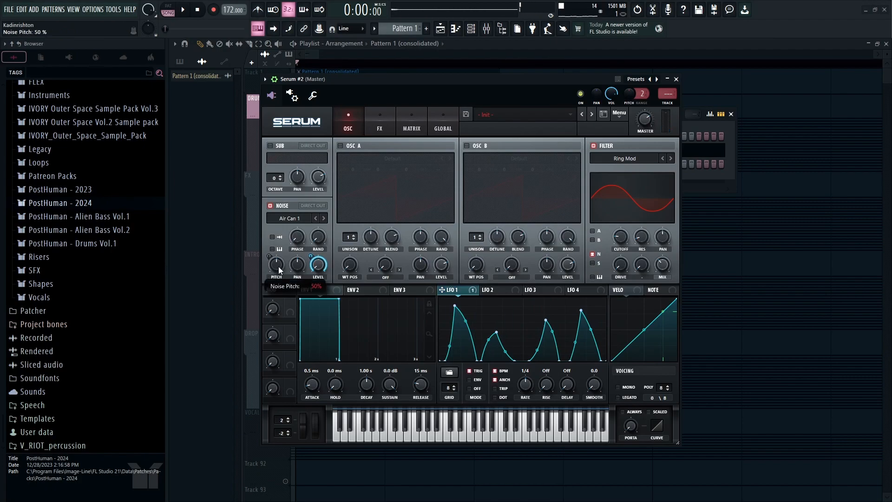
{"action": "key", "text": "d"}
{"action": "left_click_drag", "start_coordinate": [284, 266], "coordinate": [280, 266]}
{"action": "key", "text": "d"}
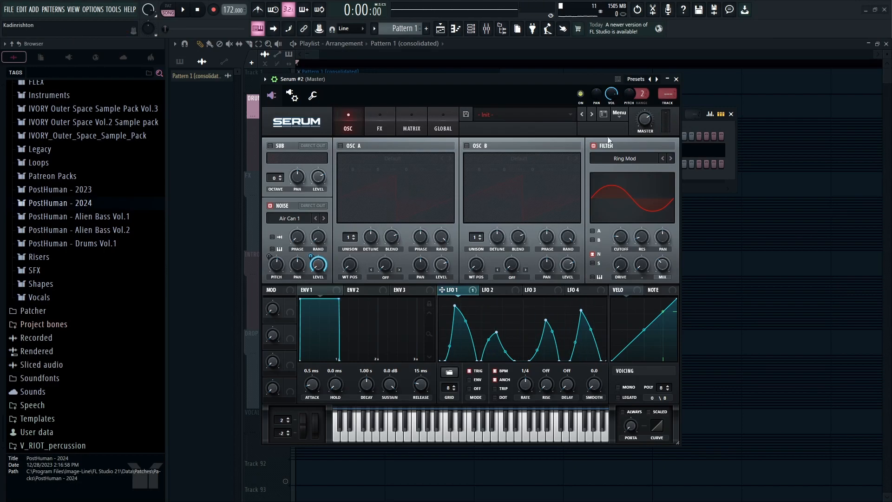
Step: Route Serum #2 to mixer track 18 and insert Fruity Parametric EQ 2 with the 20Hz + 18kHz cut preset
{"action": "left_click", "coordinate": [668, 106]}
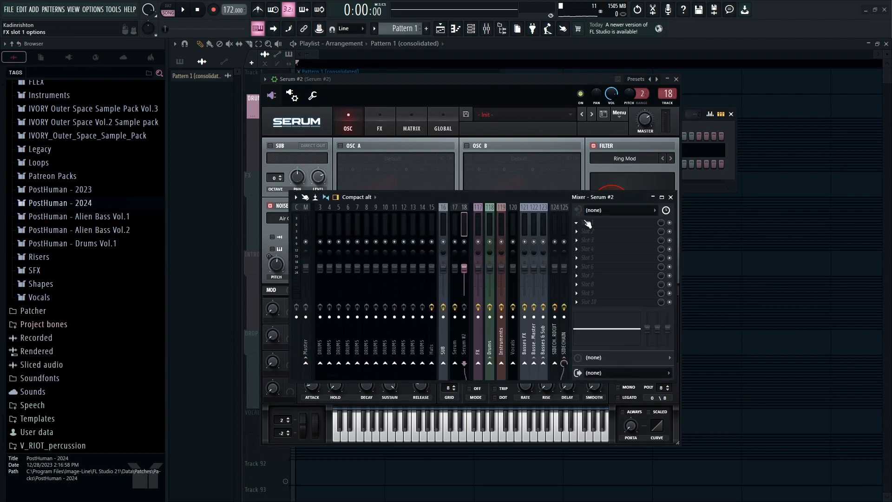
{"action": "left_click", "coordinate": [586, 222]}
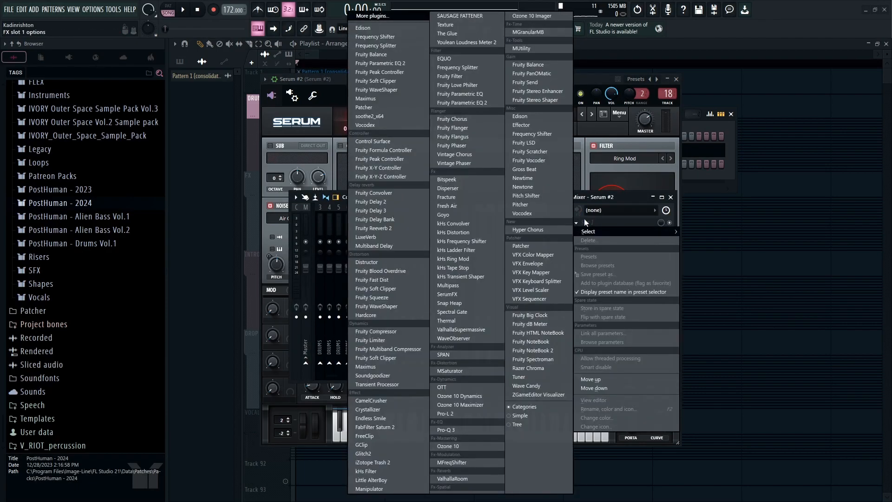
{"action": "left_click", "coordinate": [473, 103]}
{"action": "left_click", "coordinate": [584, 100]}
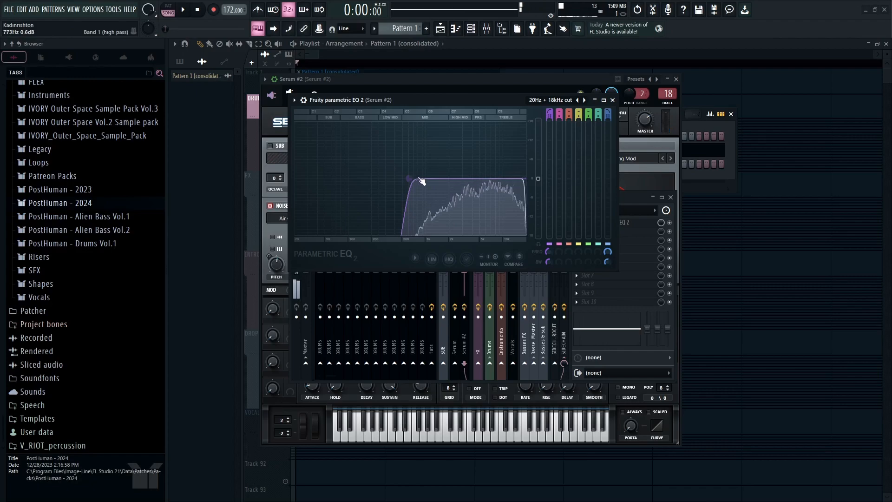
Step: Shape Fruity Parametric EQ 2 with a high-pass near 773 Hz, a boost just above it and another in the high mids
{"action": "left_click_drag", "start_coordinate": [559, 115], "coordinate": [559, 100]}
{"action": "left_click_drag", "start_coordinate": [568, 115], "coordinate": [569, 100]}
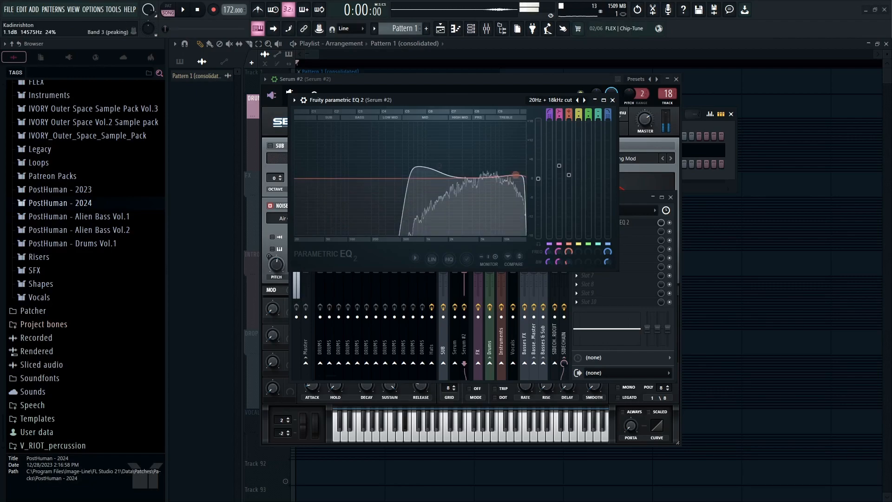
{"action": "left_click_drag", "start_coordinate": [516, 175], "coordinate": [470, 167]}
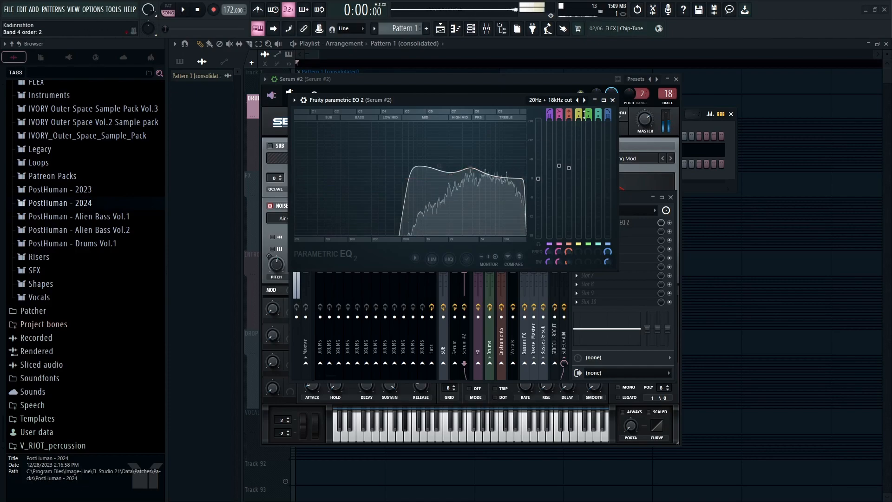
{"action": "left_click", "coordinate": [612, 100]}
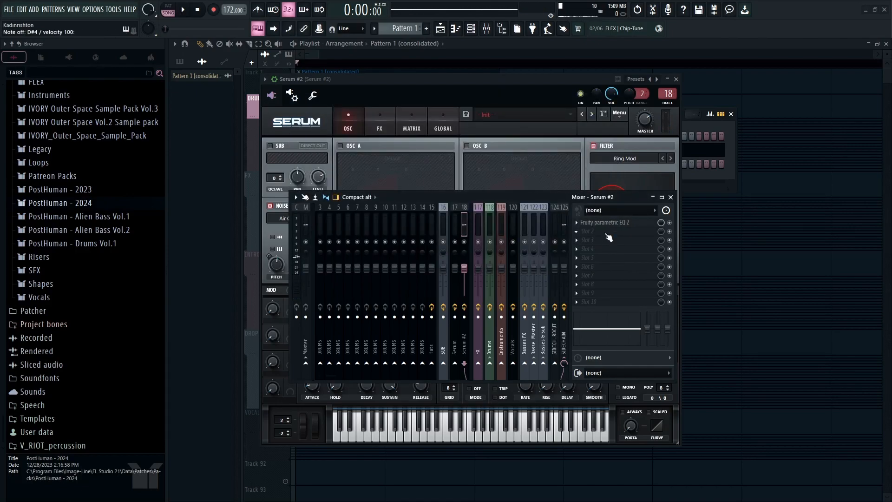
Step: Load Patcher in the mixer track's second effect slot and connect From FL Studio to To FL Studio
{"action": "left_click", "coordinate": [607, 233]}
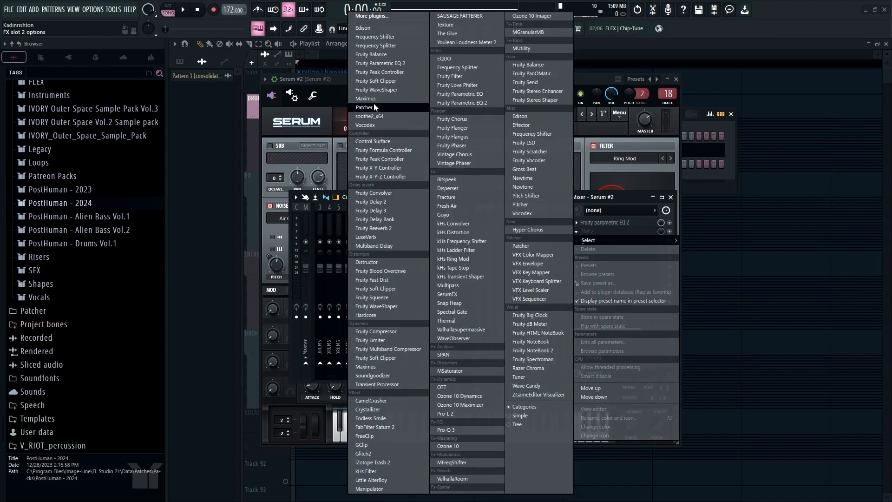
{"action": "left_click", "coordinate": [373, 107]}
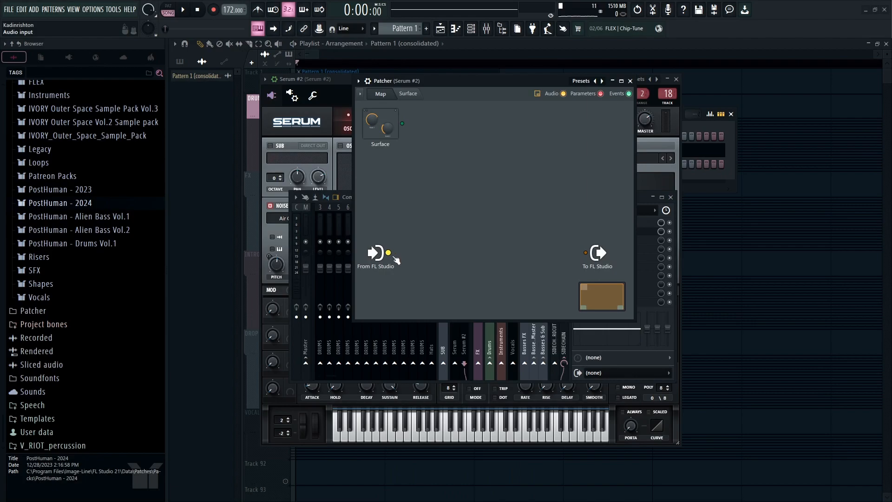
{"action": "left_click_drag", "start_coordinate": [396, 259], "coordinate": [586, 257]}
Step: Add kHs Frequency Shifter to the Patcher map
{"action": "right_click", "coordinate": [502, 206]}
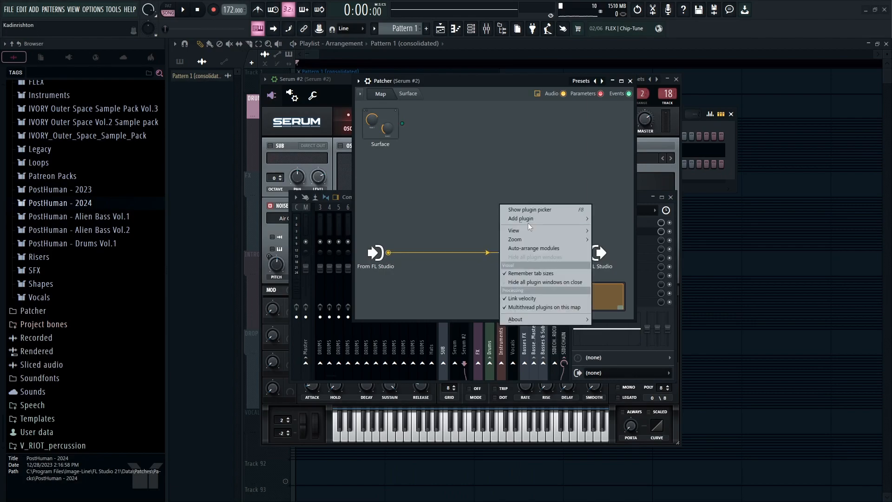
{"action": "mouse_move", "coordinate": [529, 219]}
{"action": "left_click", "coordinate": [280, 37]}
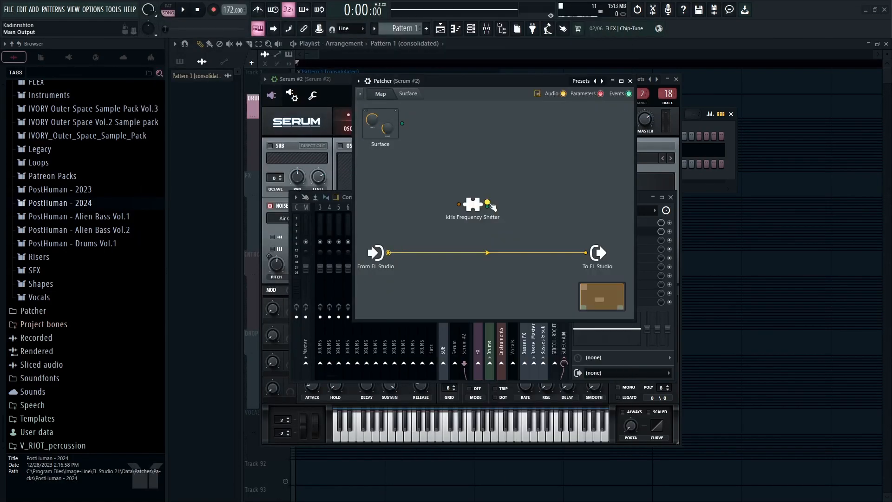
Step: Add Fruity Parametric EQ 2 to the map and chain it after the frequency shifter in parallel with the direct signal path
{"action": "right_click", "coordinate": [520, 197]}
{"action": "left_click", "coordinate": [432, 125]}
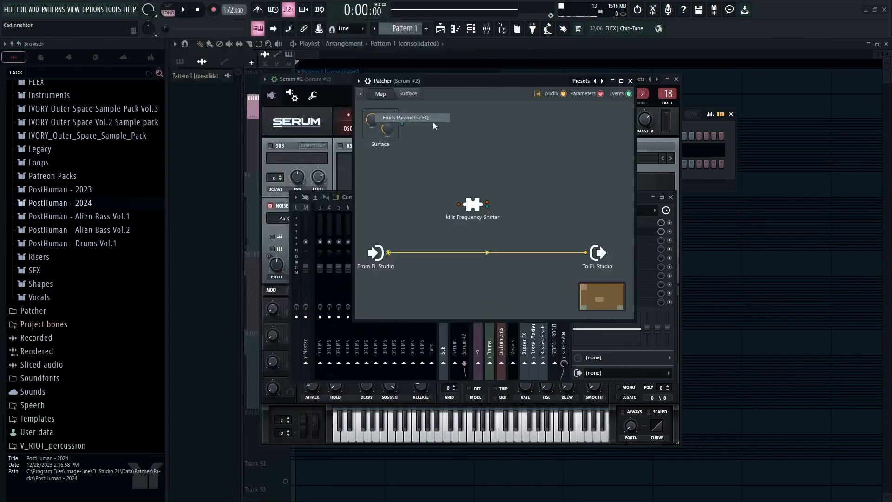
{"action": "right_click", "coordinate": [538, 201]}
{"action": "right_click", "coordinate": [511, 186]}
{"action": "left_click", "coordinate": [507, 199]}
{"action": "right_click", "coordinate": [525, 193]}
{"action": "left_click", "coordinate": [543, 227]}
{"action": "right_click", "coordinate": [522, 202]}
{"action": "mouse_move", "coordinate": [541, 217]}
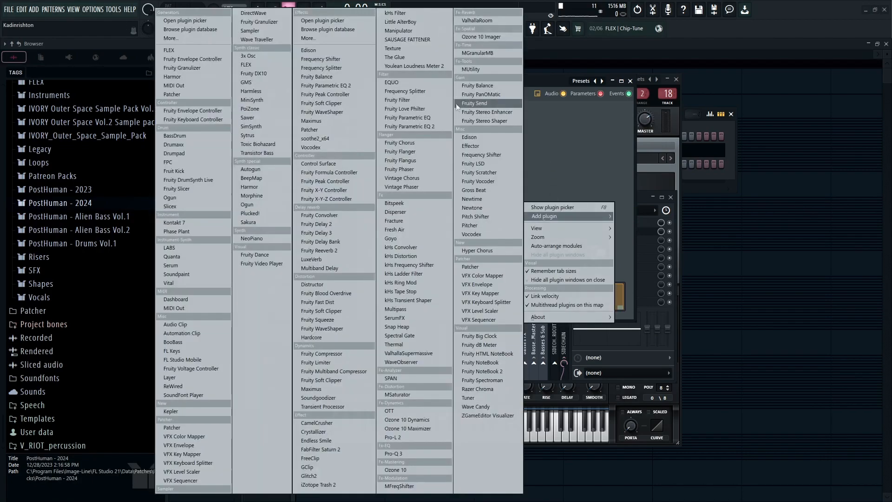
{"action": "left_click", "coordinate": [422, 121]}
{"action": "mouse_move", "coordinate": [388, 252]}
{"action": "left_mouse_down"}
{"action": "mouse_move", "coordinate": [404, 225]}
{"action": "mouse_move", "coordinate": [443, 207]}
{"action": "mouse_move", "coordinate": [498, 208]}
{"action": "left_mouse_up"}
{"action": "mouse_move", "coordinate": [560, 208]}
{"action": "left_mouse_down"}
{"action": "mouse_move", "coordinate": [569, 208]}
{"action": "mouse_move", "coordinate": [586, 252]}
{"action": "left_mouse_up"}
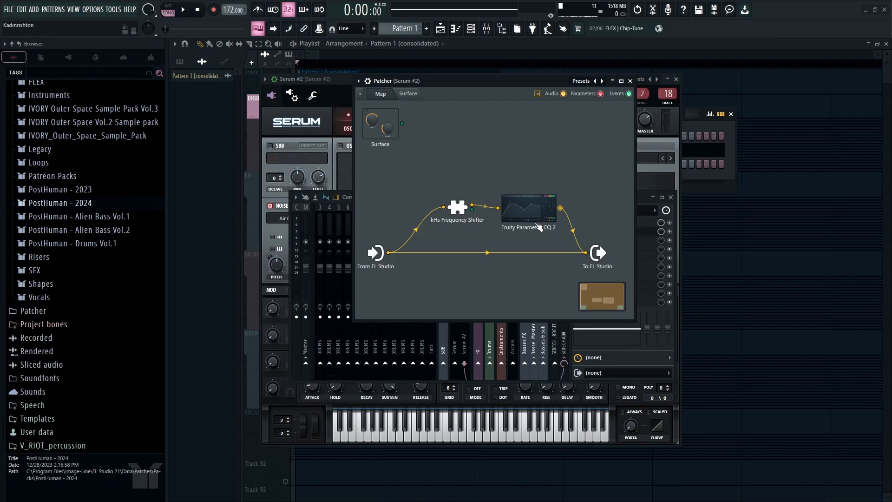
Step: Set kHs Frequency Shifter to −1.42 kHz and close its window
{"action": "double_click", "coordinate": [460, 208]}
{"action": "left_click_drag", "start_coordinate": [455, 254], "coordinate": [455, 318]}
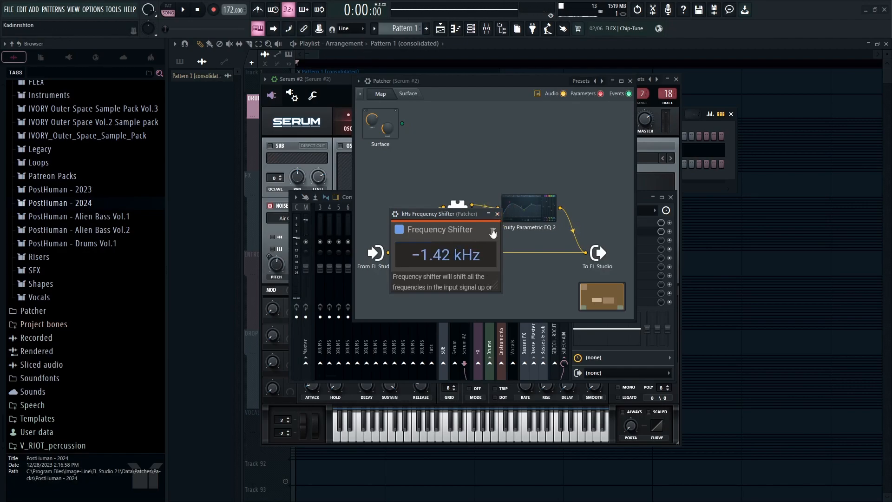
{"action": "left_click", "coordinate": [497, 214]}
Step: Load the 30Hz + 18kHz cut preset in Patcher's Fruity Parametric EQ 2 and move the high-pass to about 673 Hz
{"action": "double_click", "coordinate": [528, 209]}
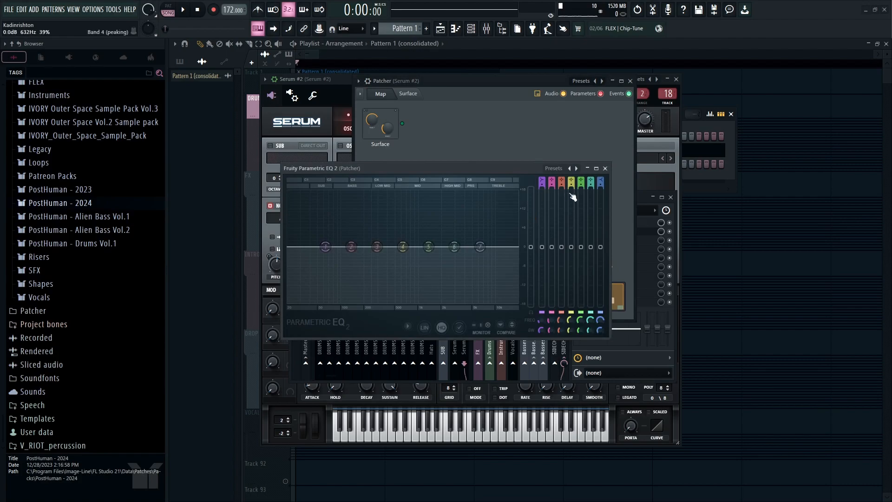
{"action": "left_click", "coordinate": [577, 168]}
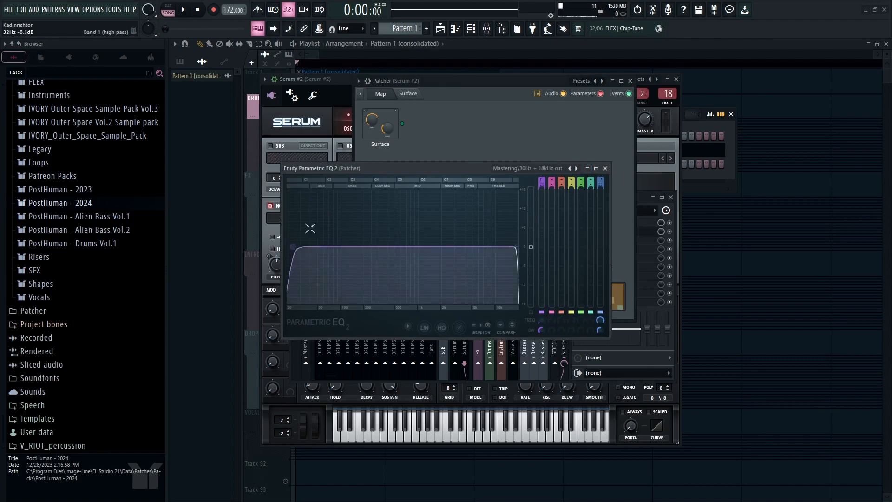
{"action": "left_click_drag", "start_coordinate": [350, 247], "coordinate": [416, 247]}
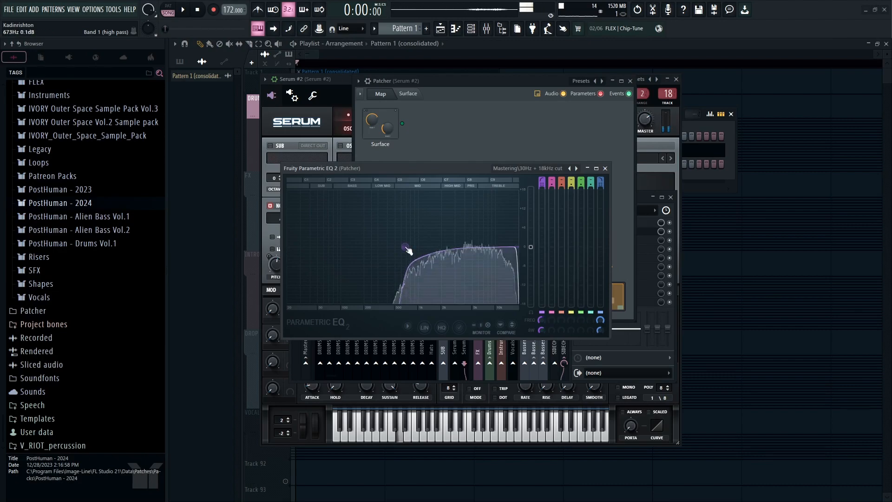
{"action": "left_click", "coordinate": [605, 169]}
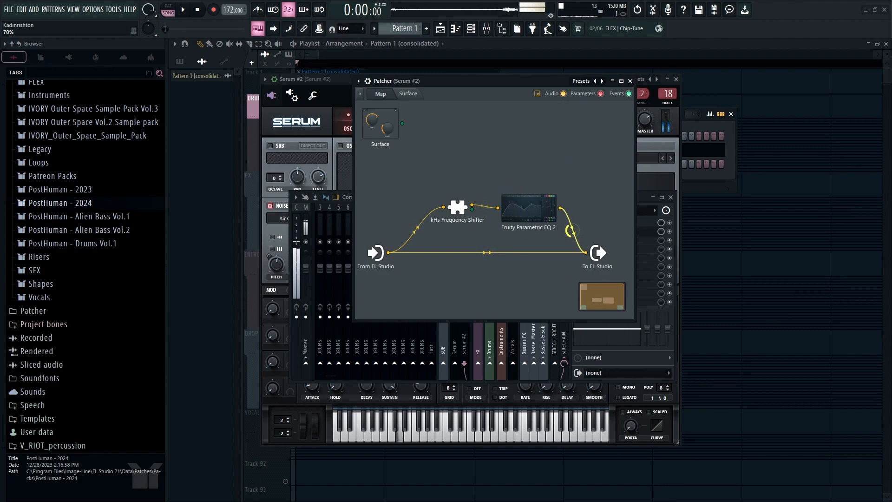
Step: Rearrange the Patcher modules and insert MAutopan between Fruity Parametric EQ 2 and To FL Studio
{"action": "left_click_drag", "start_coordinate": [527, 208], "coordinate": [506, 177]}
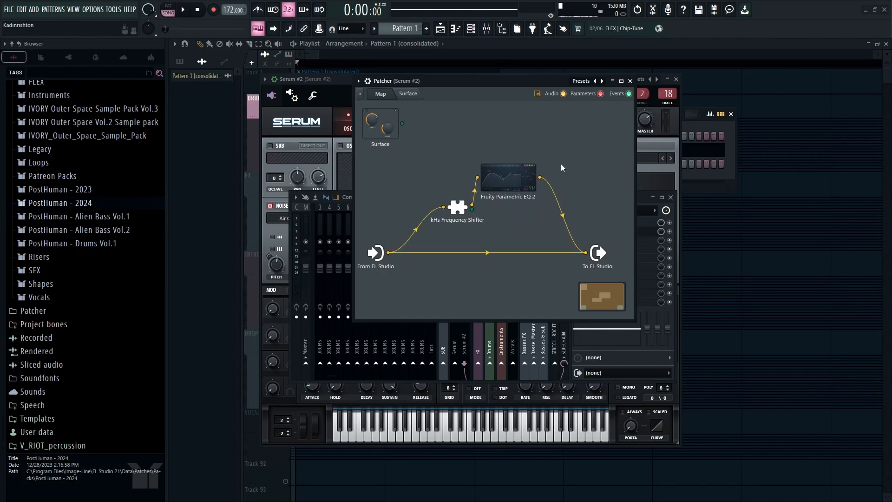
{"action": "left_click_drag", "start_coordinate": [457, 207], "coordinate": [447, 209]}
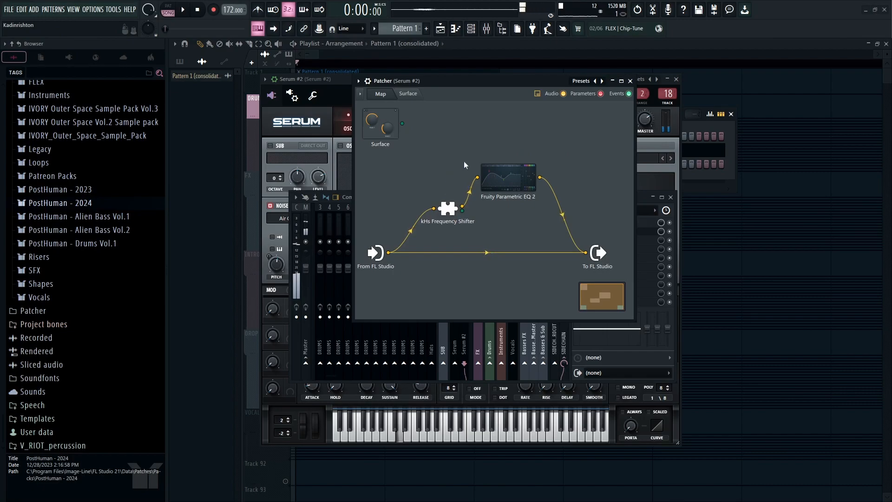
{"action": "right_click", "coordinate": [547, 146]}
{"action": "mouse_move", "coordinate": [559, 162]}
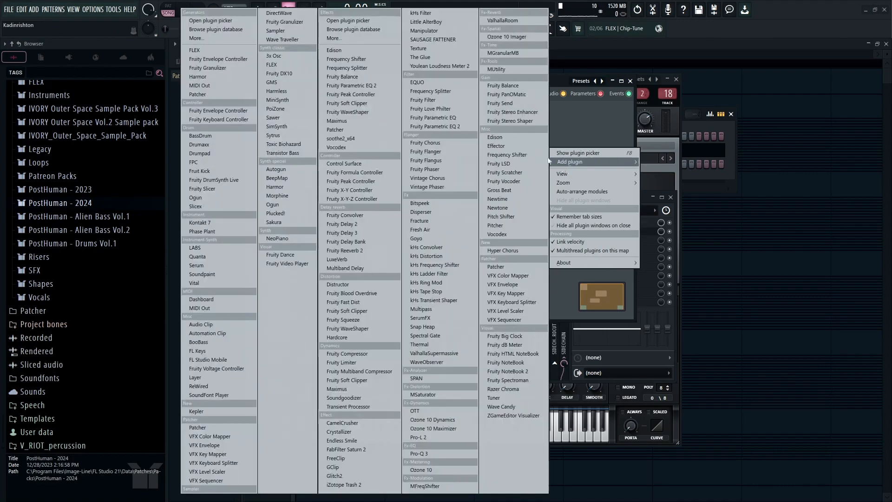
{"action": "left_click", "coordinate": [358, 40]}
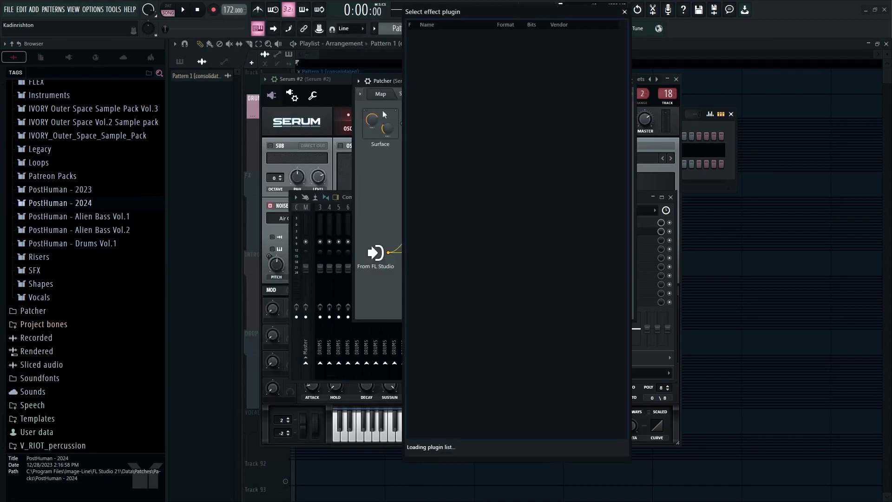
{"action": "left_click", "coordinate": [514, 446]}
{"action": "type", "text": "auto"}
{"action": "double_click", "coordinate": [459, 52]}
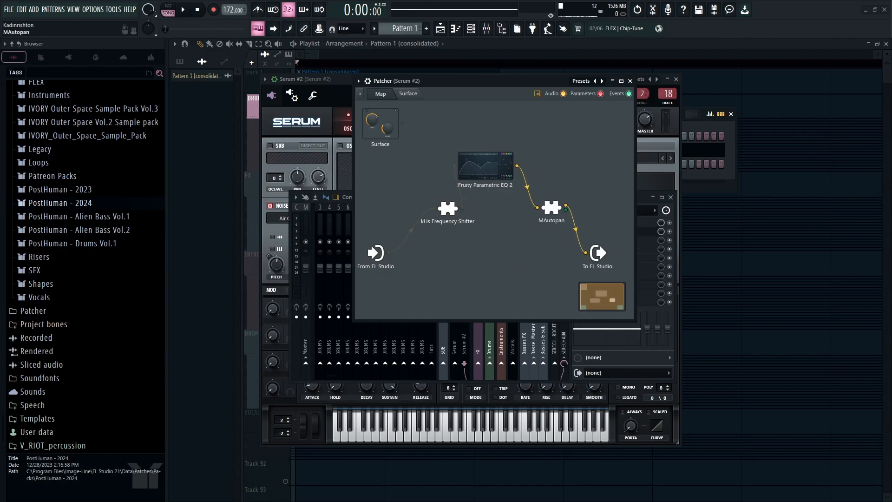
Step: Slow down MAutopan's rate, adjust its depth and pan law, and close MAutopan and Patcher
{"action": "left_click", "coordinate": [539, 215]}
{"action": "left_click_drag", "start_coordinate": [279, 170], "coordinate": [278, 167]}
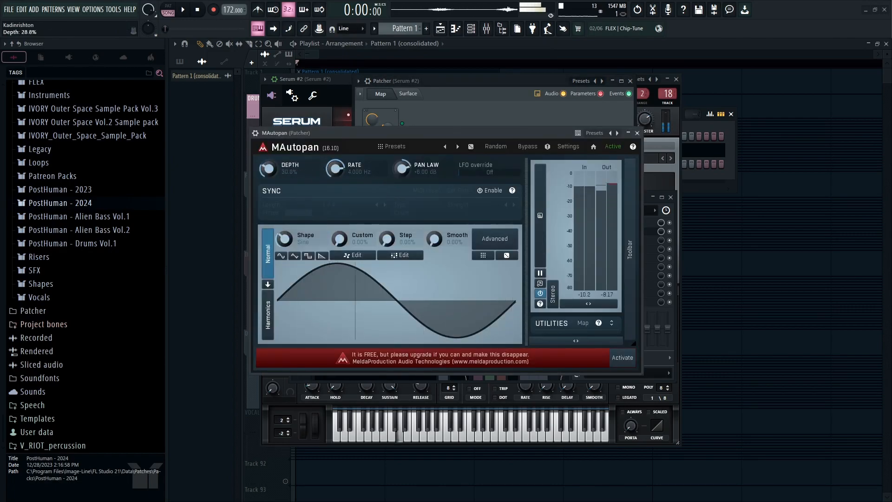
{"action": "left_click_drag", "start_coordinate": [334, 168], "coordinate": [334, 186]}
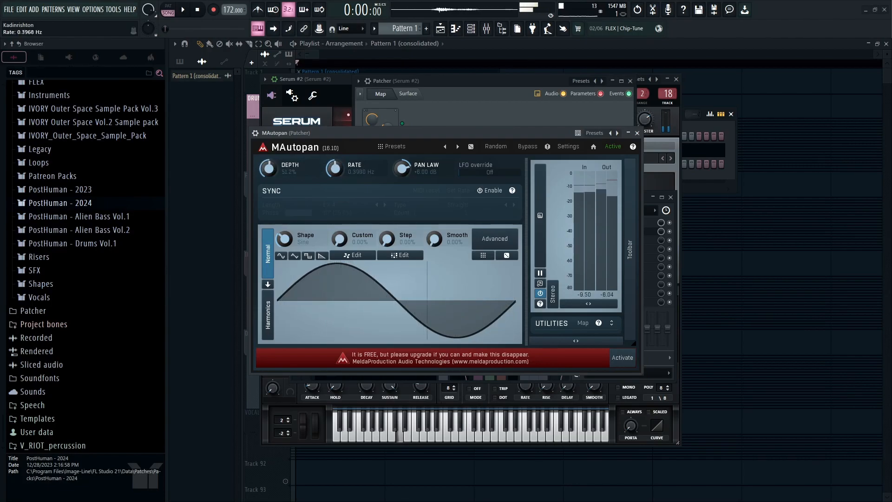
{"action": "left_click_drag", "start_coordinate": [386, 168], "coordinate": [386, 173]}
{"action": "left_click_drag", "start_coordinate": [269, 168], "coordinate": [269, 177]}
{"action": "left_click", "coordinate": [636, 132]}
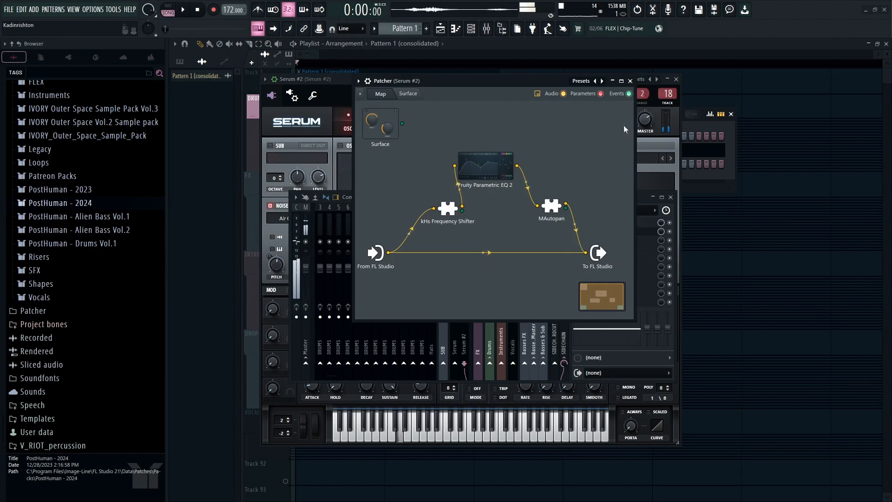
{"action": "left_click", "coordinate": [630, 81]}
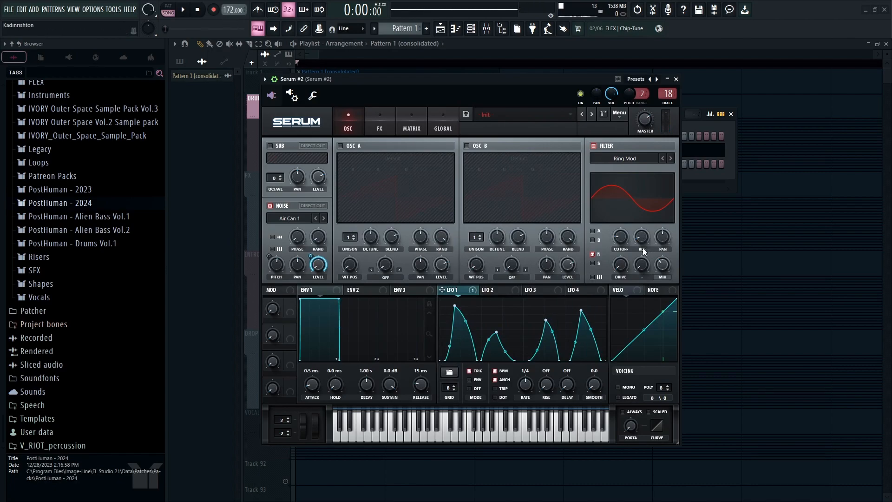
Step: Set Serum #2's Ring Mod filter cutoff to 24 Hz and choose Air Can 1 from the Organics noises
{"action": "mouse_move", "coordinate": [627, 244]}
{"action": "mouse_move", "coordinate": [629, 242]}
{"action": "left_mouse_down"}
{"action": "mouse_move", "coordinate": [638, 240]}
{"action": "mouse_move", "coordinate": [627, 242]}
{"action": "left_mouse_up"}
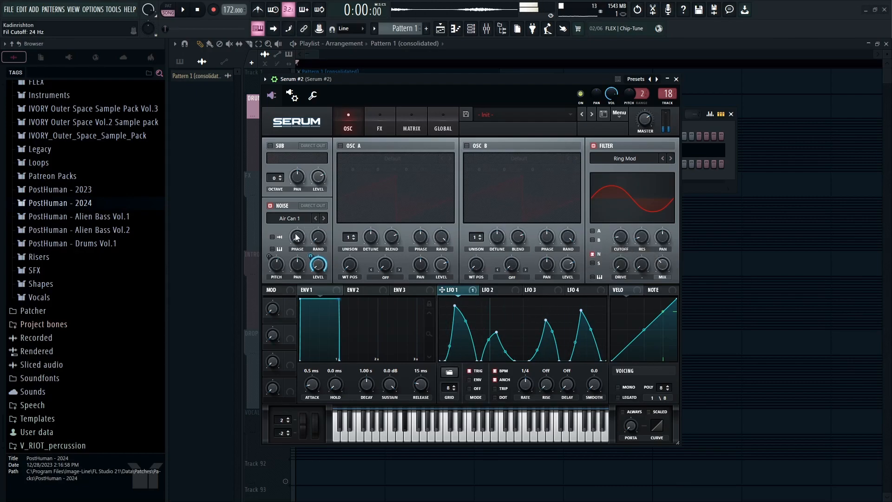
{"action": "mouse_move", "coordinate": [278, 269]}
{"action": "left_click", "coordinate": [291, 219]}
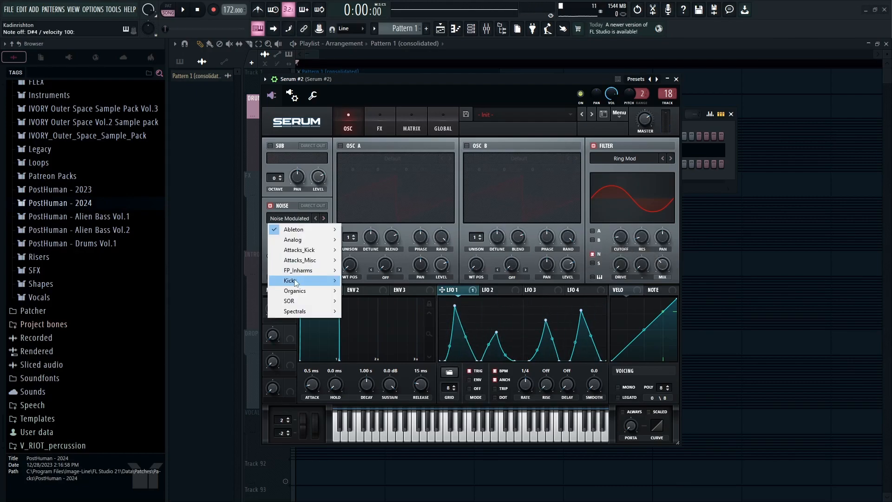
{"action": "mouse_move", "coordinate": [303, 291]}
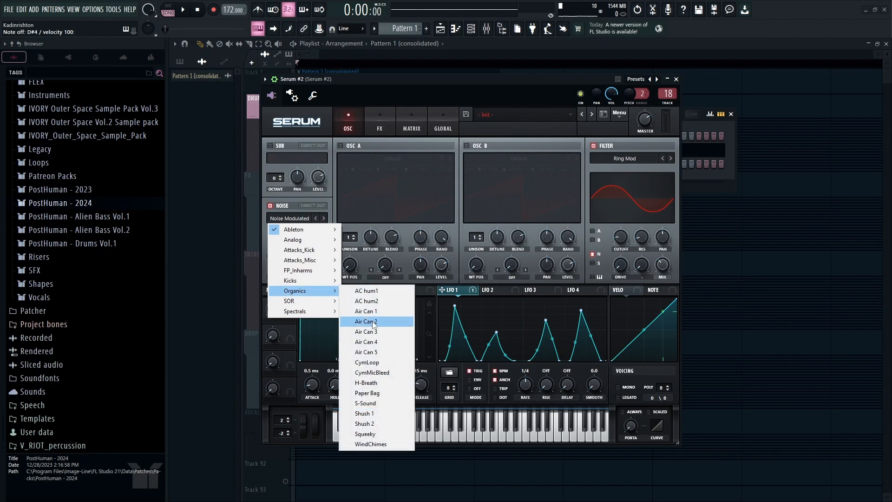
{"action": "left_click", "coordinate": [375, 311]}
Step: Set the Chaos1 to Noise Pitch modulation amount to 2 and fine-tune the filter resonance
{"action": "mouse_move", "coordinate": [270, 263]}
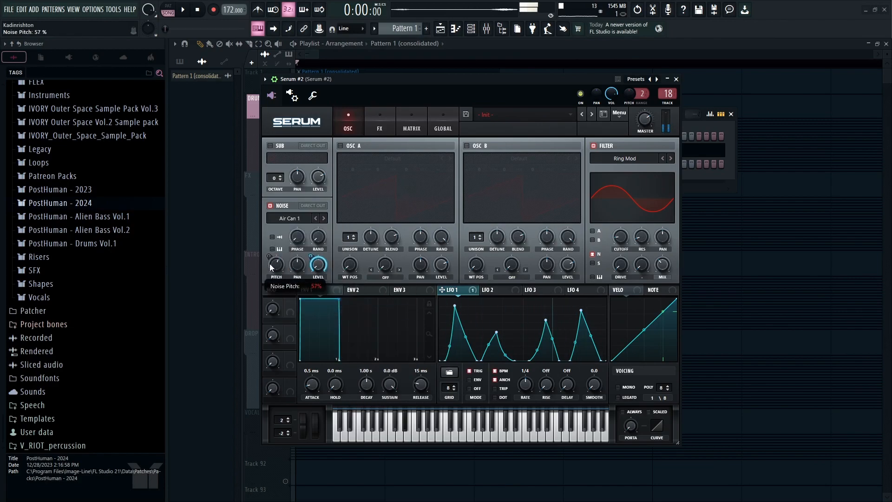
{"action": "left_click", "coordinate": [411, 123]}
{"action": "left_click_drag", "start_coordinate": [381, 166], "coordinate": [379, 167]}
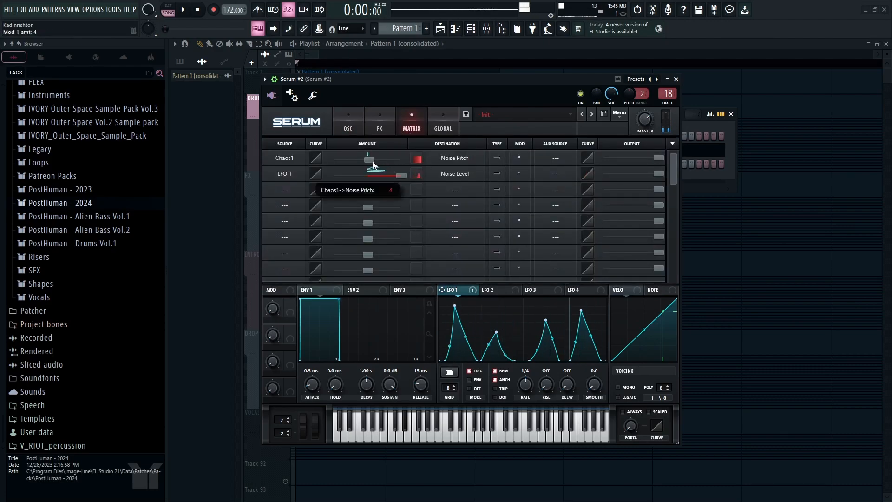
{"action": "left_click", "coordinate": [385, 124]}
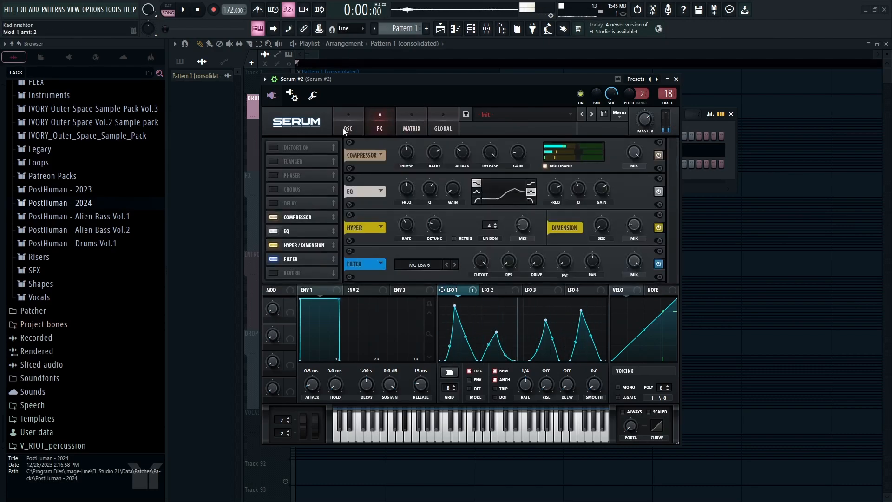
{"action": "left_click", "coordinate": [347, 124]}
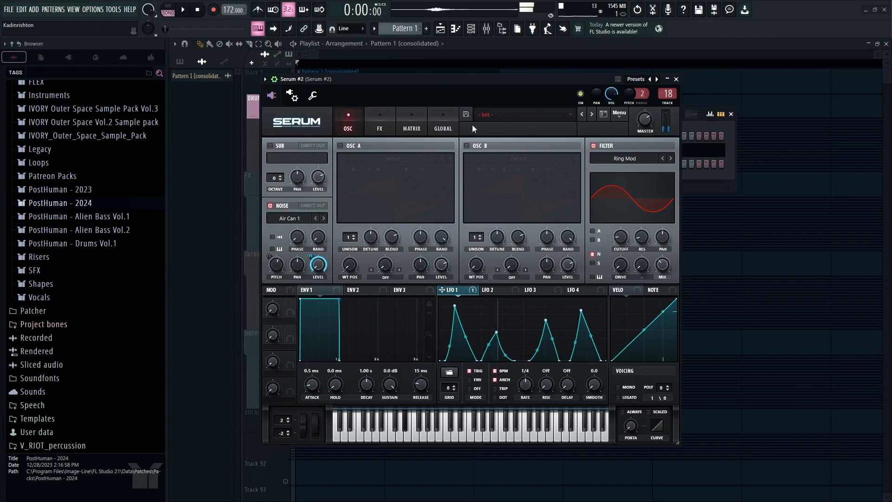
{"action": "mouse_move", "coordinate": [621, 242]}
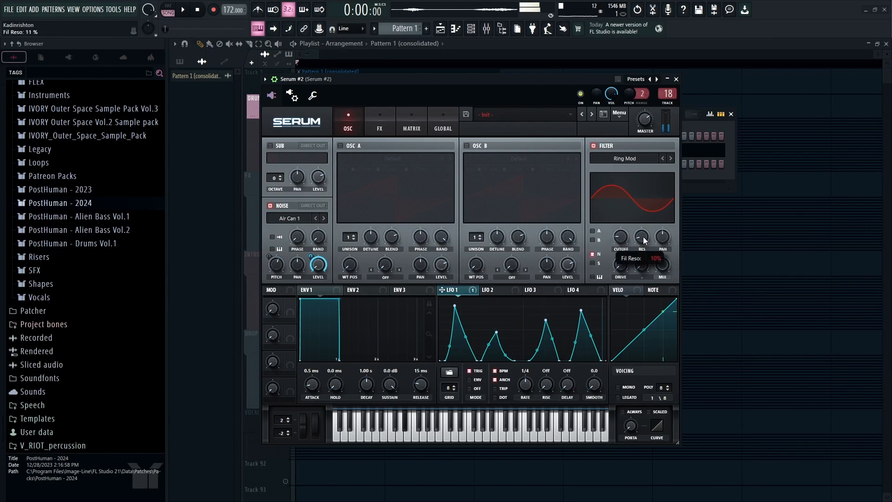
Step: Close Serum #2 and remove the Pattern 1 clip from the DRUMS track in the playlist
{"action": "left_click", "coordinate": [676, 79]}
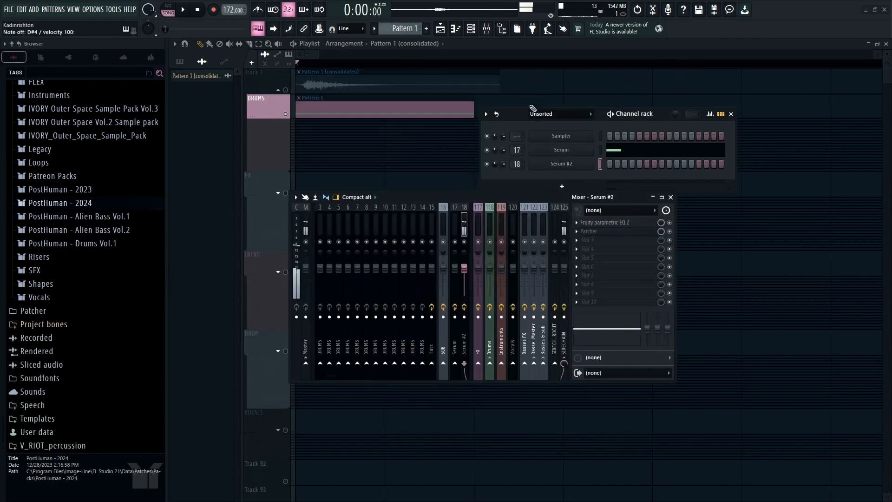
{"action": "left_click", "coordinate": [612, 81]}
{"action": "right_click", "coordinate": [676, 90]}
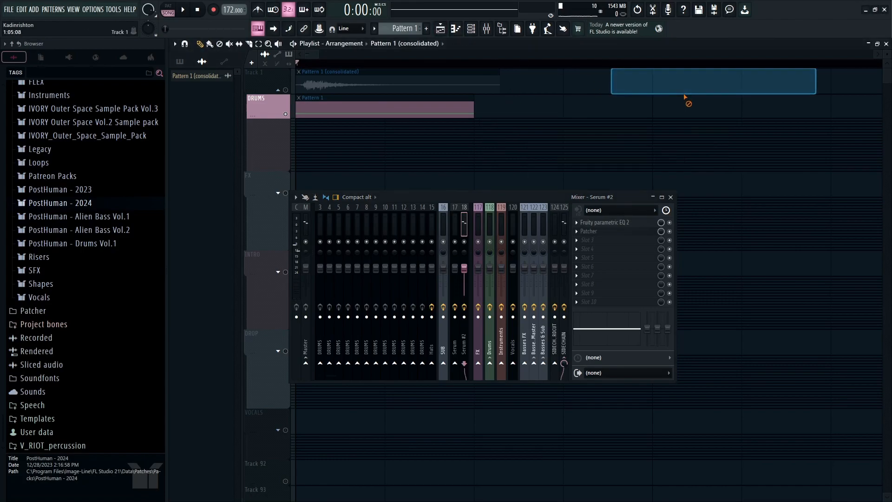
{"action": "right_click", "coordinate": [378, 105]}
Step: Create Pattern 2 with a sustained Serum #2 note and place it as a two-bar clip on the DRUMS track
{"action": "left_click", "coordinate": [471, 29]}
{"action": "right_click", "coordinate": [550, 162]}
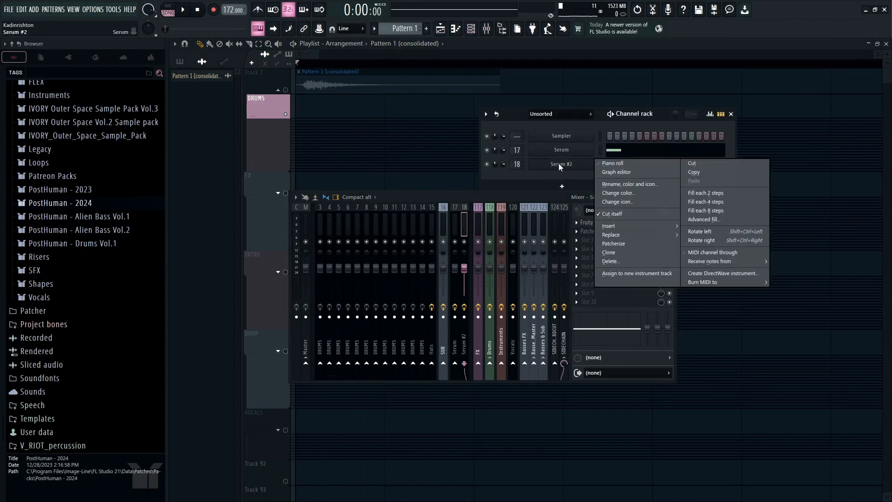
{"action": "left_click", "coordinate": [614, 163]}
{"action": "key", "text": "F9"}
{"action": "left_click", "coordinate": [426, 29]}
{"action": "scroll", "coordinate": [324, 65], "scroll_direction": "down", "scroll_amount": 5}
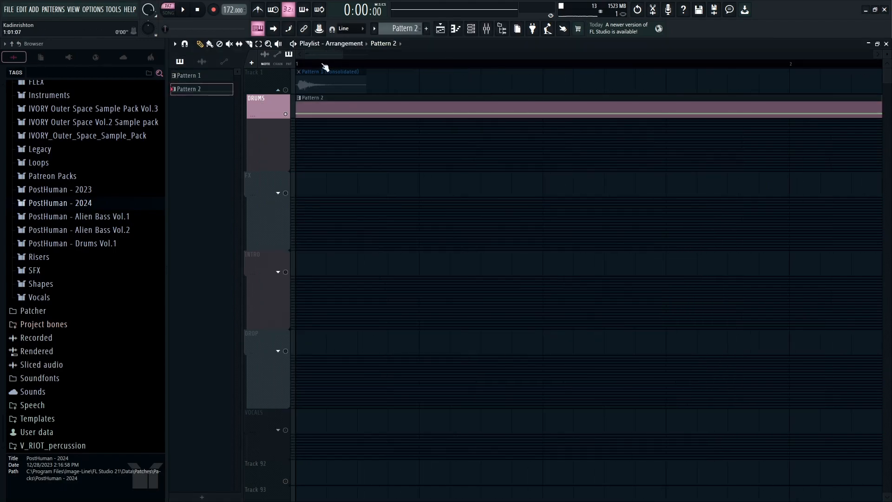
Step: Select the Pattern 2 clip and consolidate it to an audio clip
{"action": "left_click", "coordinate": [259, 44]}
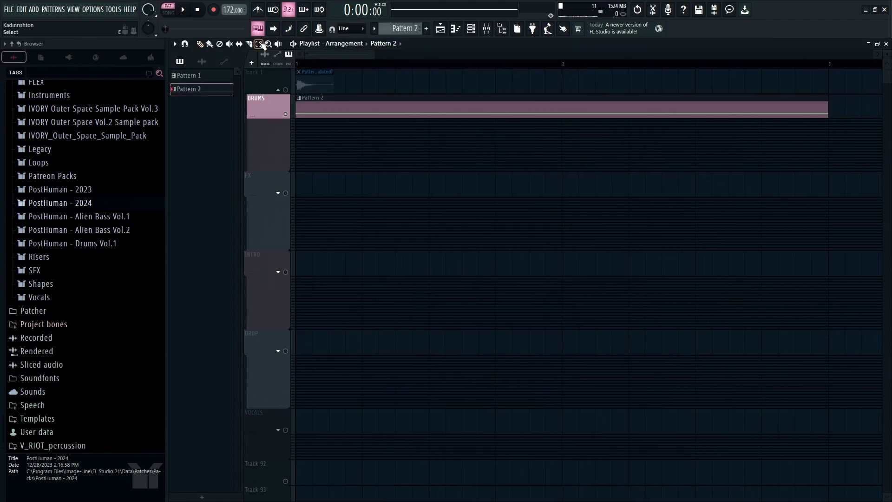
{"action": "scroll", "coordinate": [319, 64], "scroll_direction": "down", "scroll_amount": 2}
{"action": "left_click_drag", "start_coordinate": [455, 122], "coordinate": [398, 110]}
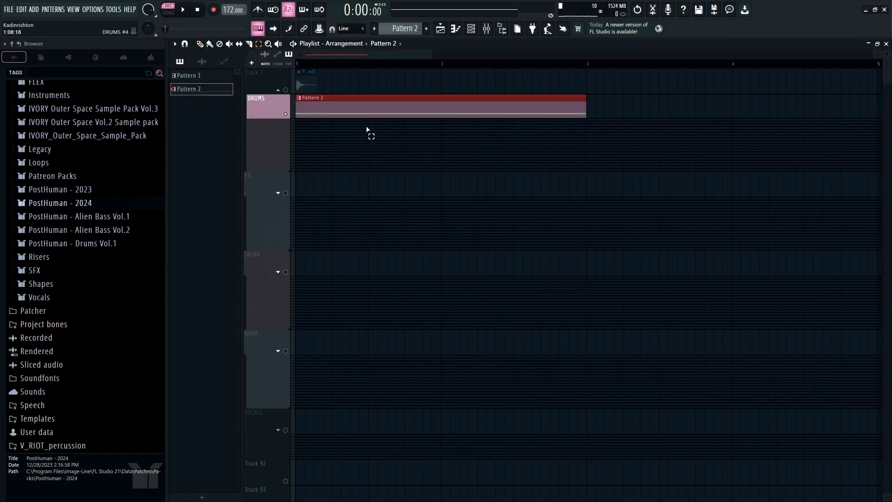
{"action": "key", "text": "ctrl+alt+c"}
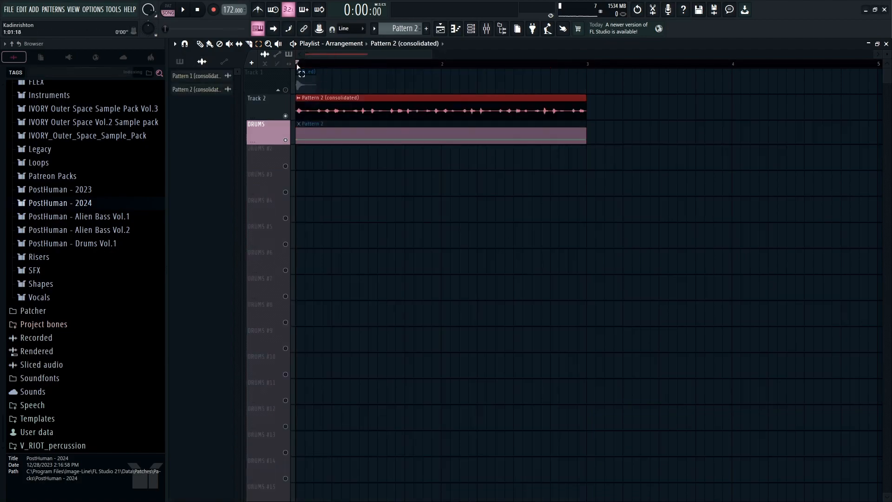
Step: Play back the consolidated Pattern 2 audio in the playlist
{"action": "left_click", "coordinate": [491, 84]}
{"action": "right_click", "coordinate": [575, 90]}
{"action": "key", "text": "space"}
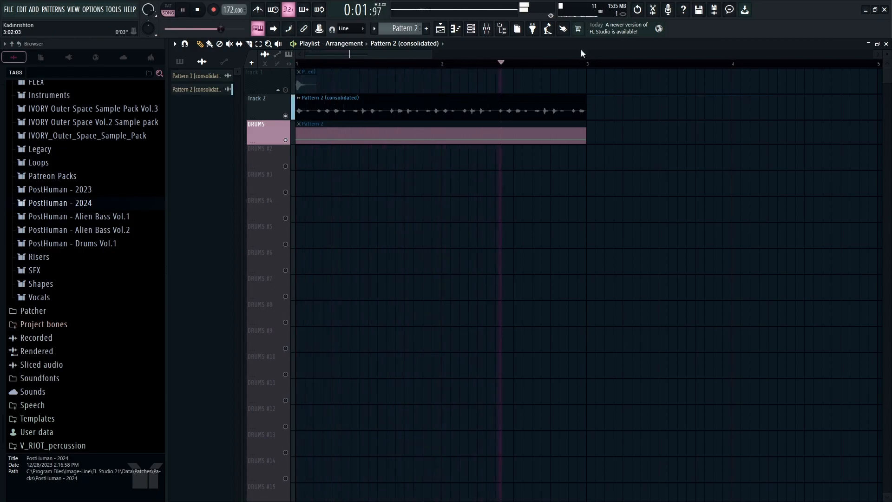
Step: Solo Track 2 and play back its consolidated Pattern 2 audio, then solo Track 1 in the playlist
{"action": "key", "text": "space"}
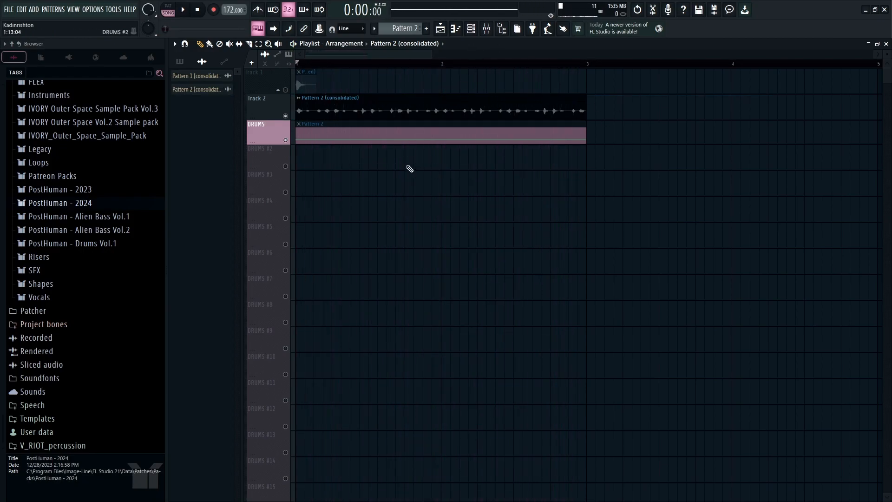
{"action": "right_click", "coordinate": [285, 90]}
{"action": "key", "text": "space"}
{"action": "key", "text": "space"}
{"action": "right_click", "coordinate": [286, 115]}
{"action": "key", "text": "space"}
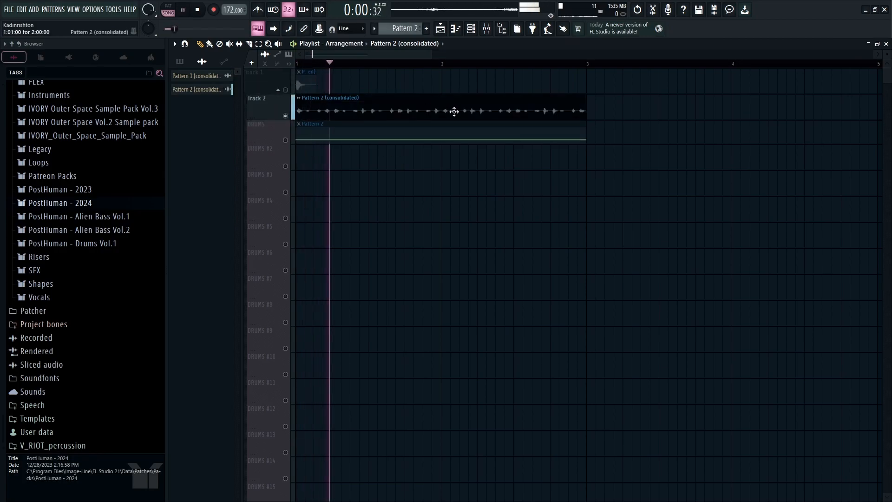
{"action": "key", "text": "space"}
{"action": "right_click", "coordinate": [286, 89]}
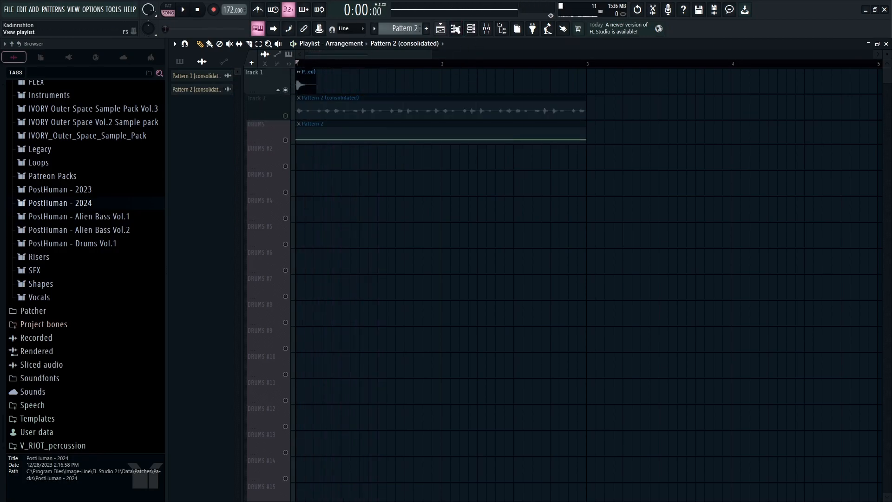
Step: Show the Unsorted channels, open the first Serum, and examine its effects and oscillator settings
{"action": "left_click", "coordinate": [471, 28]}
{"action": "left_click", "coordinate": [562, 117]}
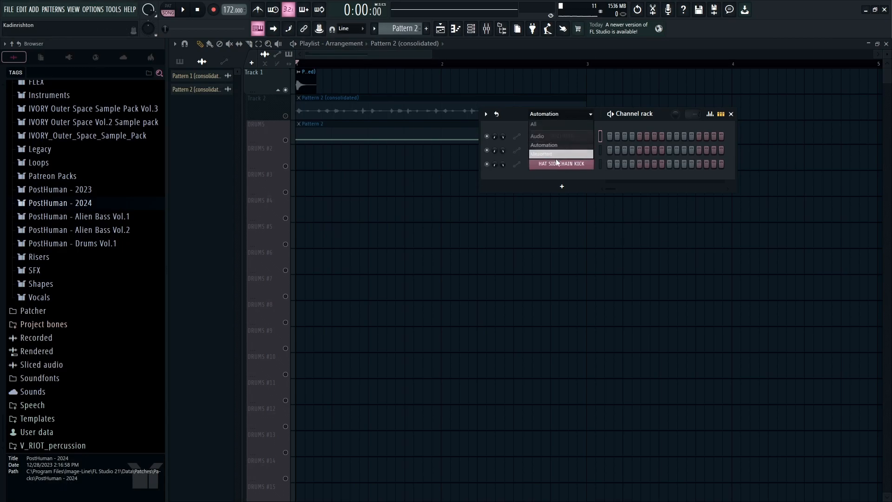
{"action": "left_click", "coordinate": [556, 155]}
{"action": "left_click", "coordinate": [587, 153]}
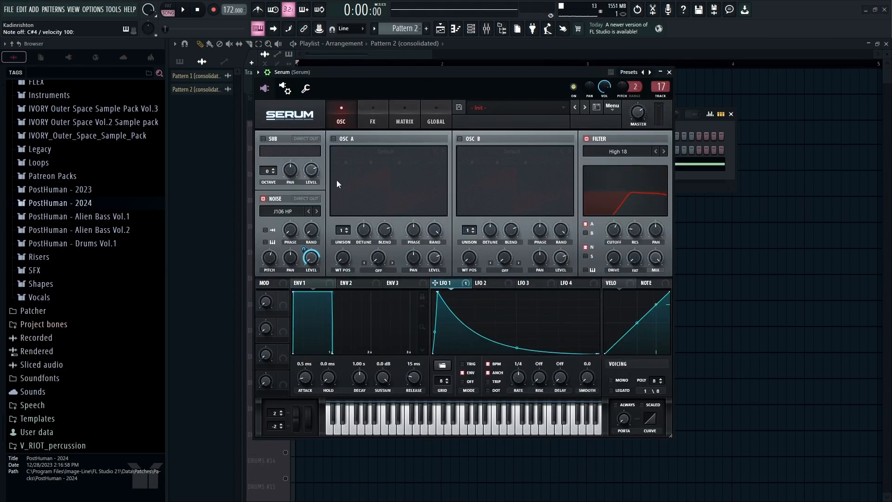
{"action": "left_click", "coordinate": [373, 117]}
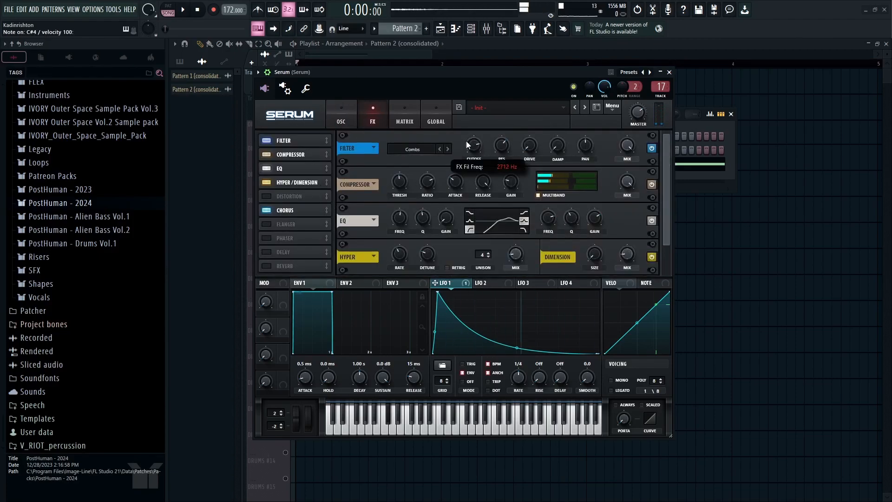
{"action": "left_click", "coordinate": [341, 117]}
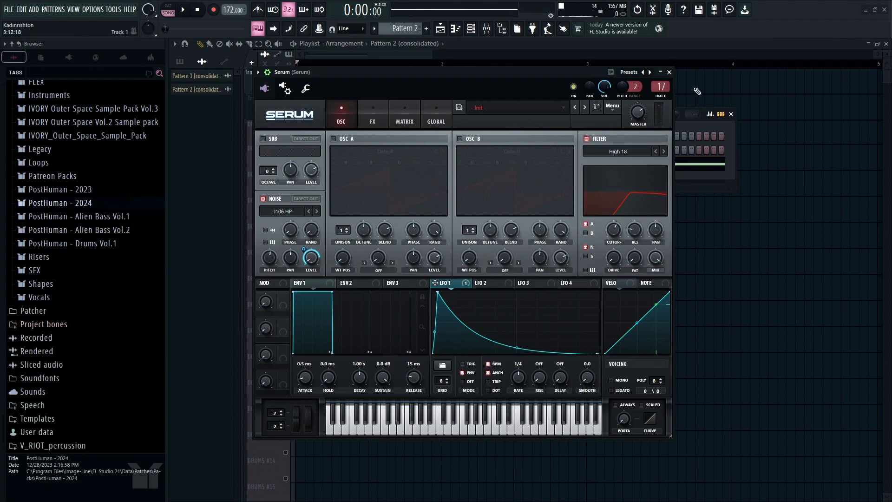
{"action": "left_click", "coordinate": [668, 73]}
Step: Play back the consolidated Track 1 audio and switch the solo to Track 2
{"action": "key", "text": "space"}
{"action": "key", "text": "space"}
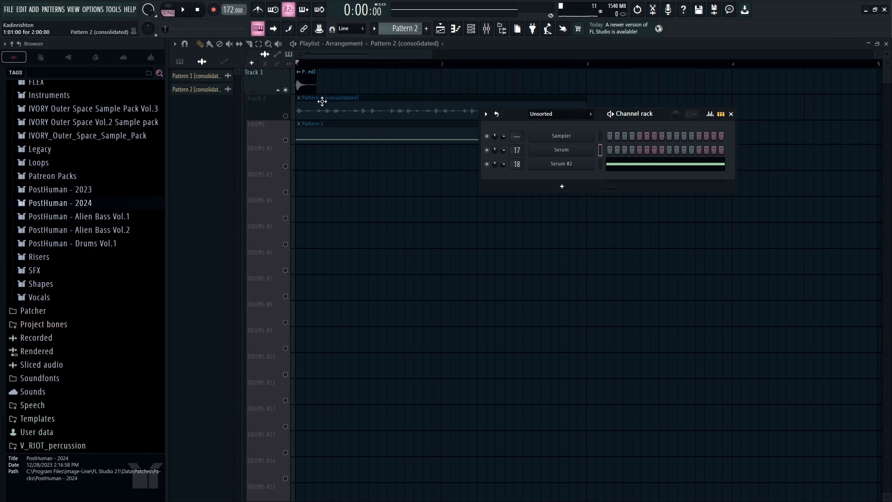
{"action": "left_click", "coordinate": [453, 108]}
Step: Open Serum #2 and examine its noise, filter, LFO and effects settings
{"action": "left_click", "coordinate": [470, 28]}
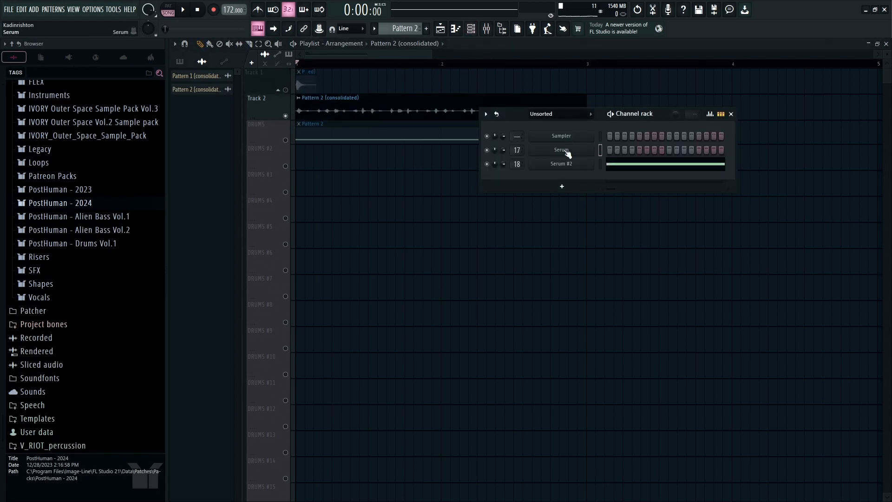
{"action": "left_click", "coordinate": [564, 164]}
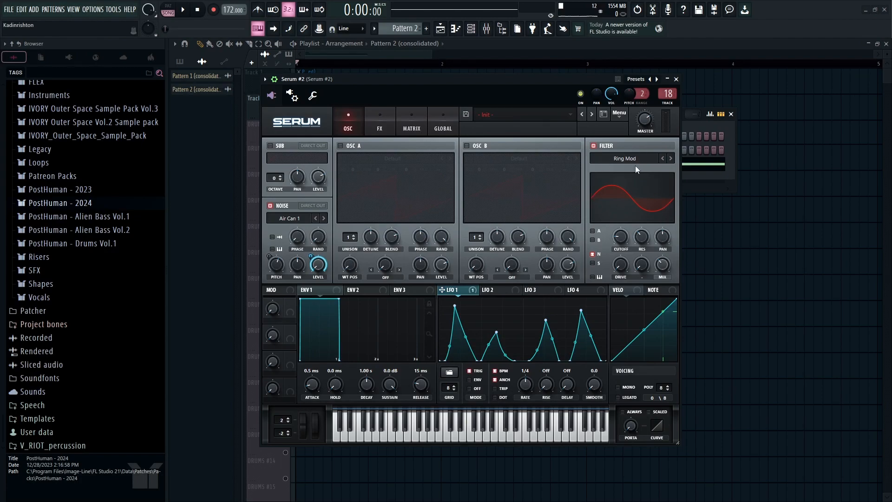
{"action": "left_click", "coordinate": [367, 119]}
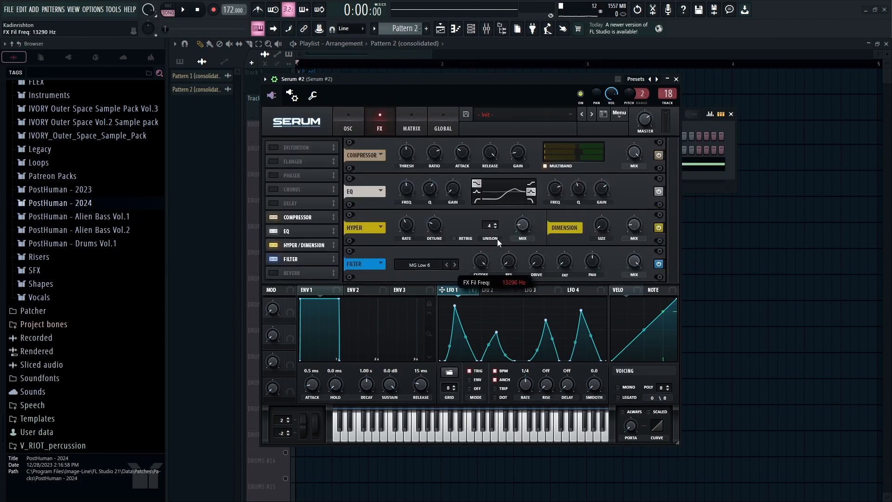
{"action": "left_click", "coordinate": [347, 121]}
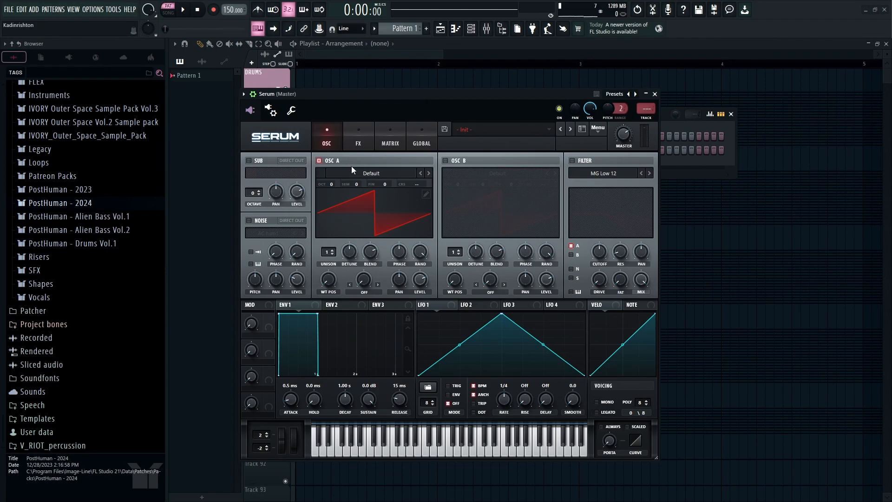
Step: In the new Serum, swap Osc A for the AC hum1 noise oscillator and modulate the noise level with LFO 1
{"action": "left_click", "coordinate": [319, 160]}
{"action": "left_click", "coordinate": [253, 219]}
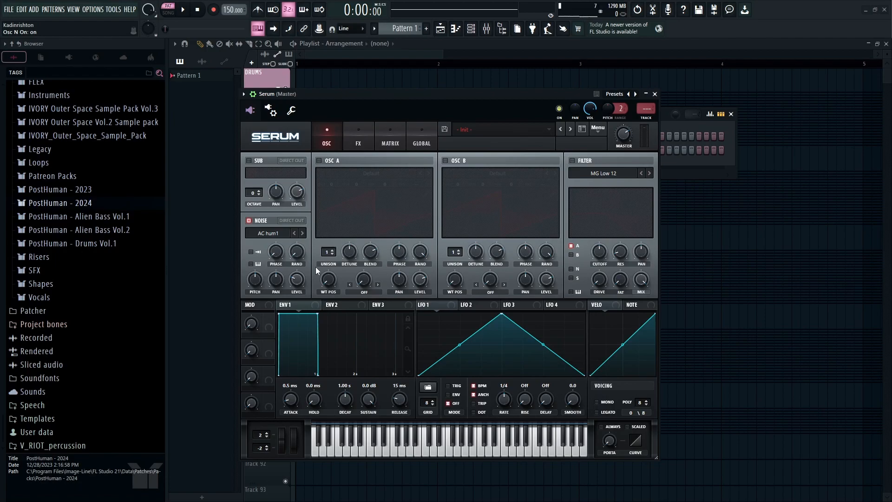
{"action": "left_click_drag", "start_coordinate": [296, 279], "coordinate": [289, 309]}
{"action": "key", "text": "d"}
Step: Shape LFO 1 in ENV mode into a near-instant peak at the start followed by a curved decay to zero
{"action": "left_click_drag", "start_coordinate": [501, 314], "coordinate": [411, 299]}
{"action": "double_click", "coordinate": [423, 347]}
{"action": "left_click_drag", "start_coordinate": [423, 347], "coordinate": [423, 299]}
{"action": "double_click", "coordinate": [430, 344]}
{"action": "double_click", "coordinate": [504, 368]}
{"action": "left_click_drag", "start_coordinate": [504, 368], "coordinate": [542, 381]}
{"action": "key", "text": "d"}
{"action": "left_click_drag", "start_coordinate": [484, 344], "coordinate": [478, 353]}
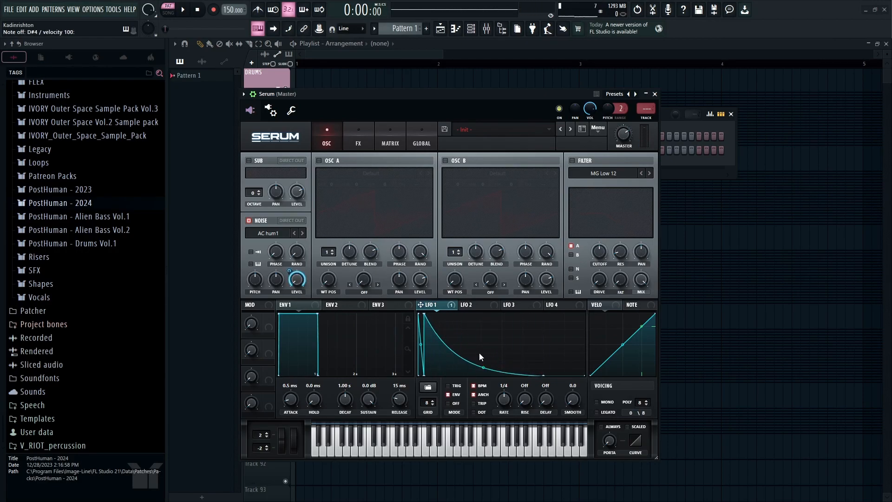
Step: Enable the filter, route the noise oscillator through it, and set its type to Band 12
{"action": "left_click", "coordinate": [572, 160]}
{"action": "left_click", "coordinate": [571, 269]}
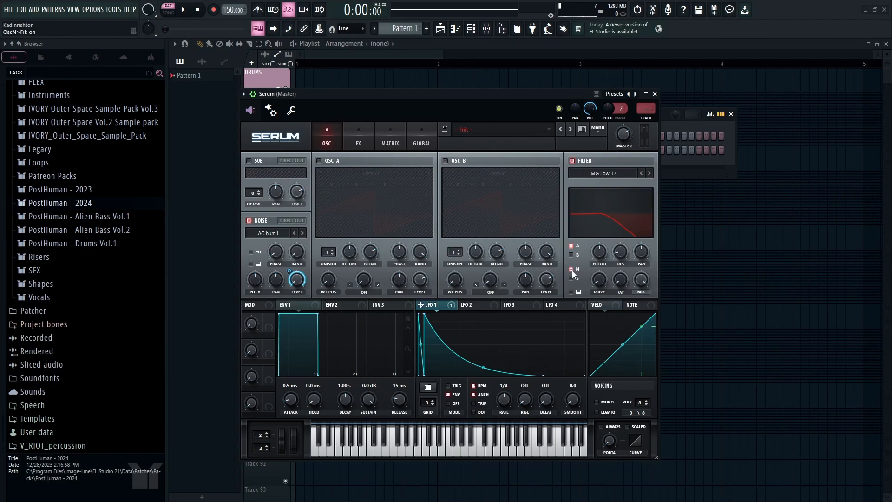
{"action": "left_click", "coordinate": [604, 173]}
{"action": "mouse_move", "coordinate": [603, 185]}
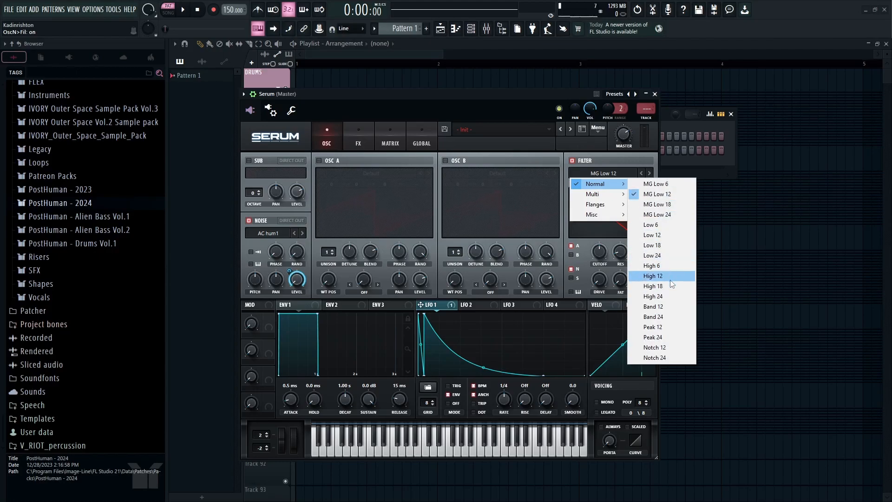
{"action": "left_click", "coordinate": [659, 307]}
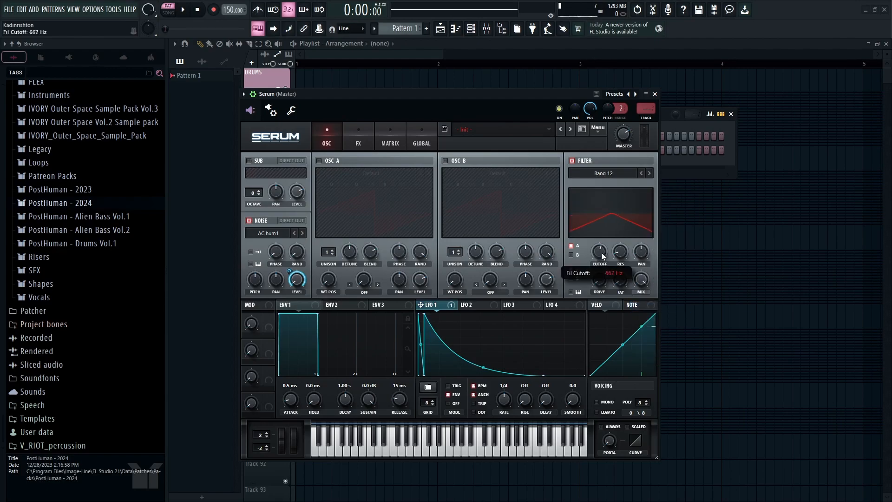
Step: Raise the band-pass cutoff and set the filter resonance to 25% while auditioning notes
{"action": "left_click_drag", "start_coordinate": [607, 251], "coordinate": [608, 249]}
{"action": "left_click_drag", "start_coordinate": [621, 253], "coordinate": [590, 252]}
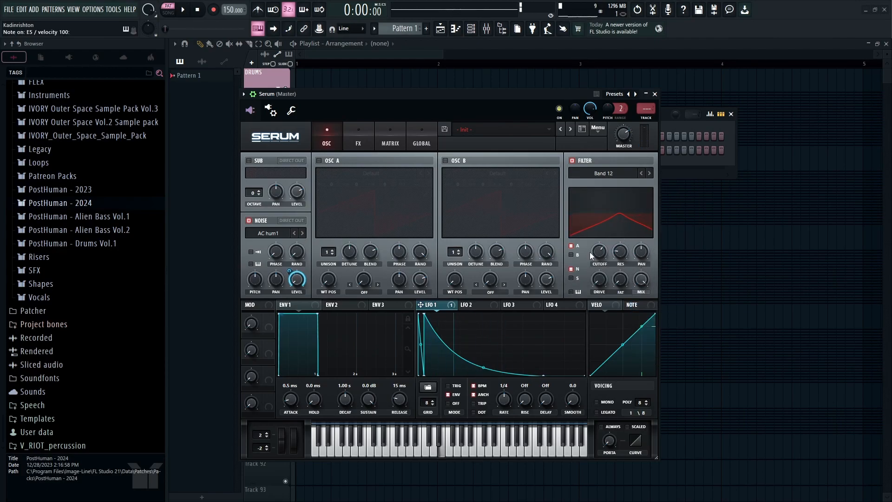
{"action": "scroll", "coordinate": [623, 255], "scroll_direction": "down", "scroll_amount": 1}
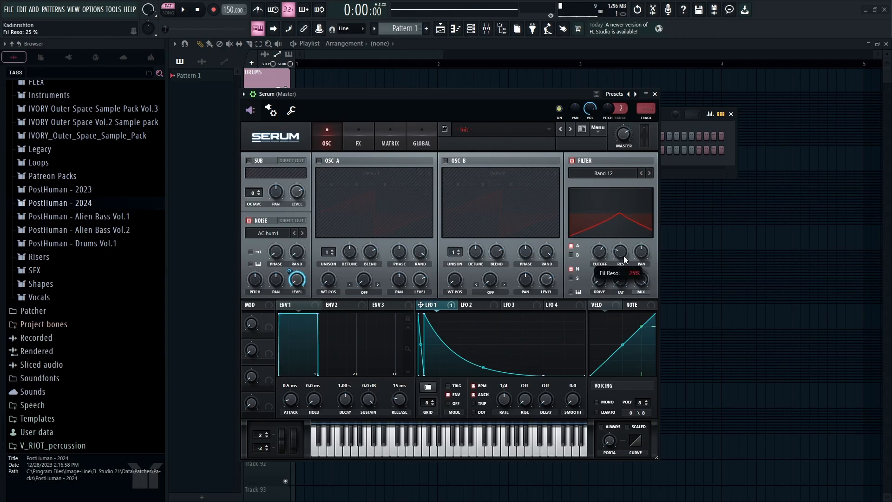
{"action": "key", "text": "d"}
{"action": "key", "text": "d"}
{"action": "left_click_drag", "start_coordinate": [621, 280], "coordinate": [602, 252]}
{"action": "key", "text": "d"}
Step: Enable the multiband Compressor with 5.6 dB gain, place it first in the effects chain, and enable Hyper/Dimension after it
{"action": "left_click", "coordinate": [358, 139]}
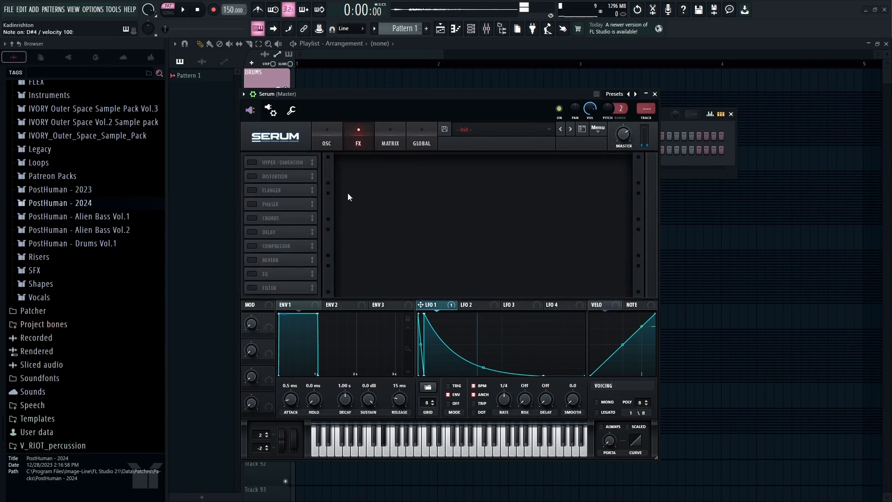
{"action": "left_click", "coordinate": [251, 246]}
{"action": "left_click", "coordinate": [524, 182]}
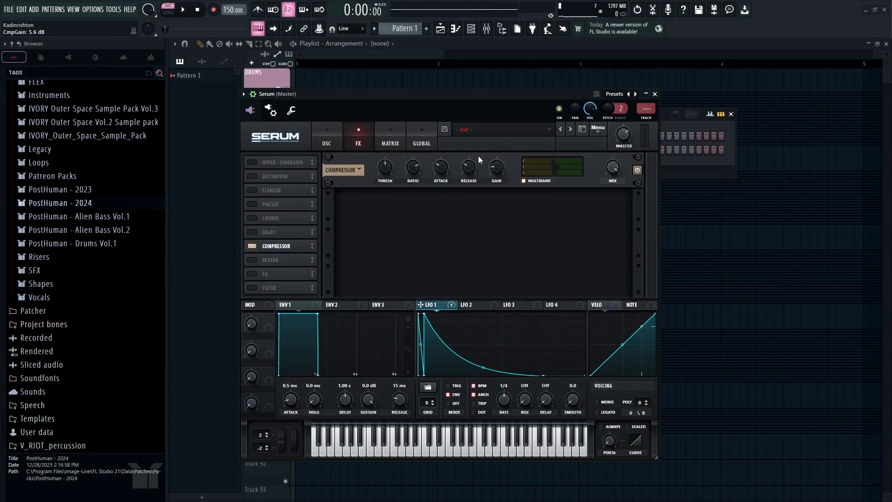
{"action": "right_click", "coordinate": [388, 169]}
{"action": "left_click", "coordinate": [410, 207]}
{"action": "mouse_move", "coordinate": [475, 160]}
{"action": "left_mouse_down"}
{"action": "mouse_move", "coordinate": [450, 189]}
{"action": "mouse_move", "coordinate": [470, 165]}
{"action": "left_mouse_up"}
{"action": "left_click_drag", "start_coordinate": [252, 186], "coordinate": [279, 164]}
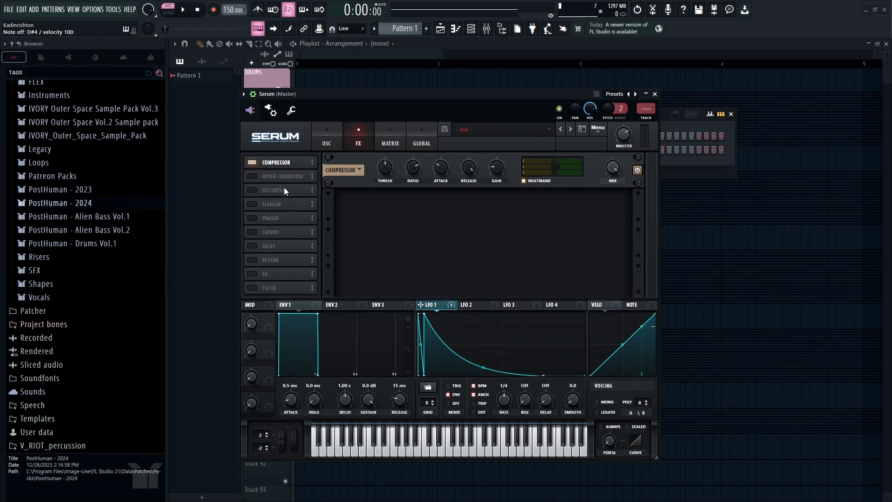
{"action": "left_click", "coordinate": [252, 176]}
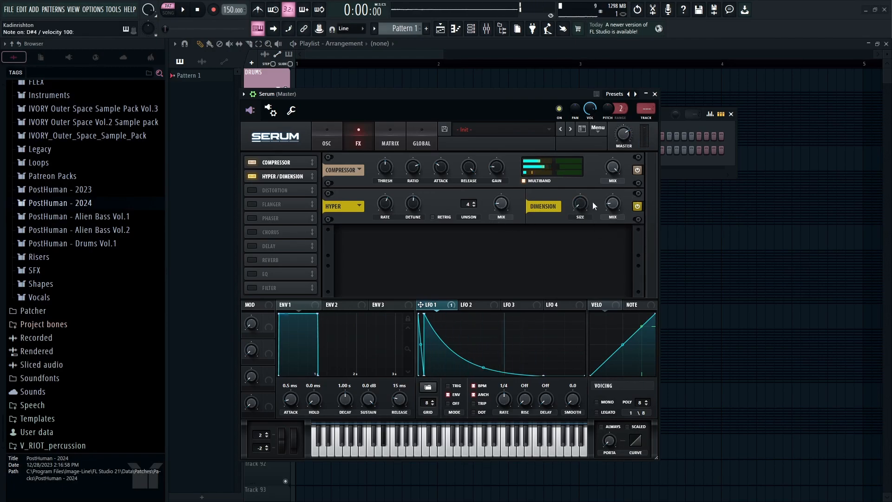
Step: Set the noise pitch to 52% and route Serum to mixer track 17
{"action": "left_click", "coordinate": [327, 147]}
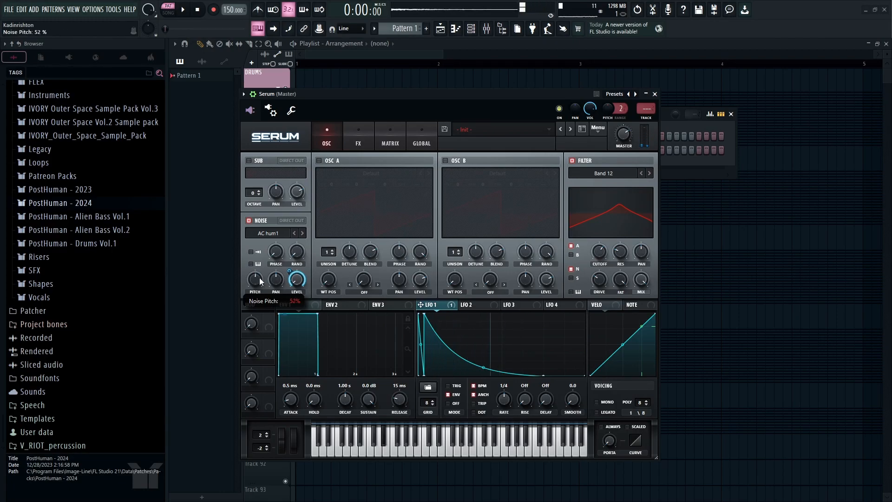
{"action": "left_click", "coordinate": [646, 118]}
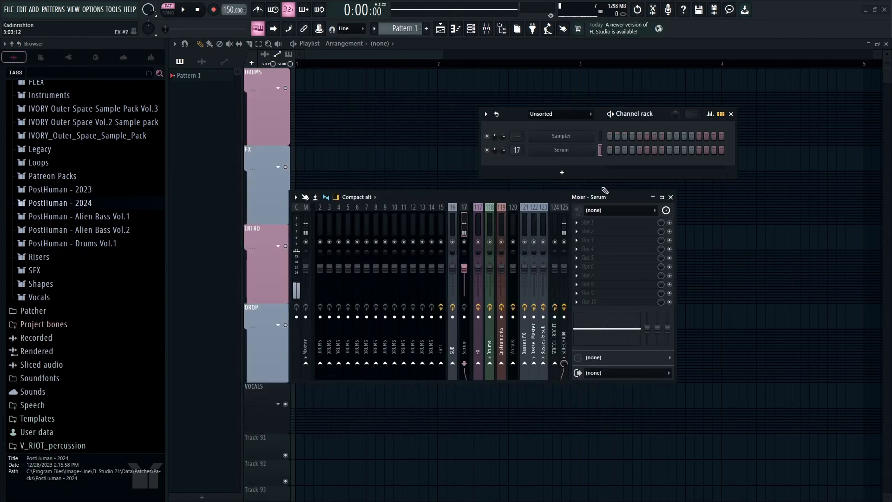
Step: Add Fruity Parametric EQ 2 to the Serum mixer track, cutting the lows and boosting band 3 by 5.7 dB at 8854 Hz
{"action": "left_click", "coordinate": [604, 222]}
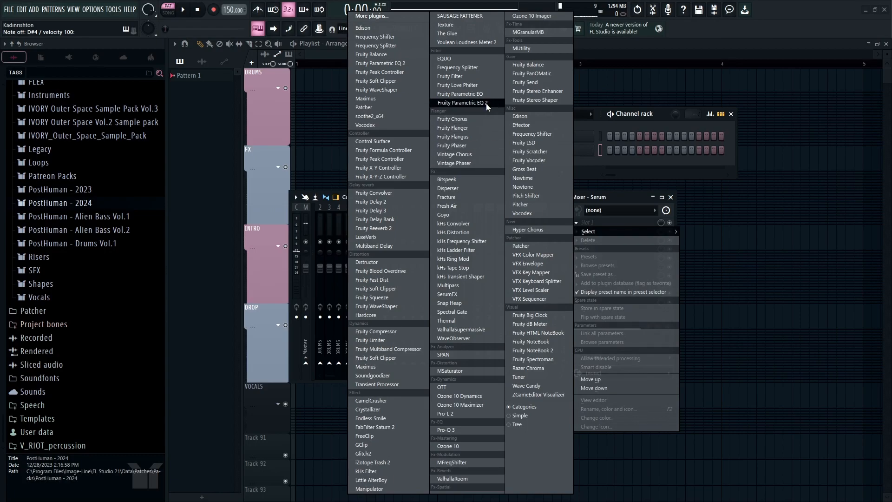
{"action": "left_click", "coordinate": [486, 102]}
{"action": "left_click", "coordinate": [598, 138]}
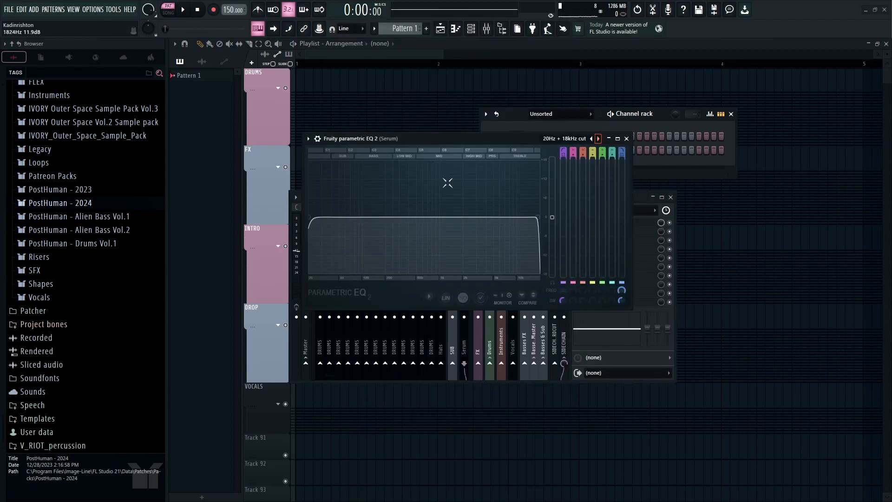
{"action": "left_click_drag", "start_coordinate": [309, 219], "coordinate": [430, 189]}
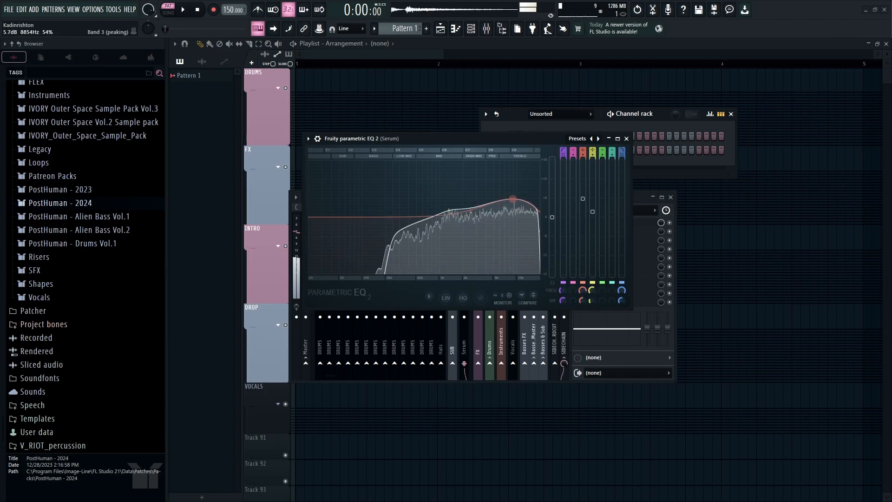
{"action": "left_click", "coordinate": [626, 138]}
Step: Add OTT in slot 2 with depth at 58%, time at 1000% and output gain at 7.7 dB
{"action": "left_click", "coordinate": [589, 231]}
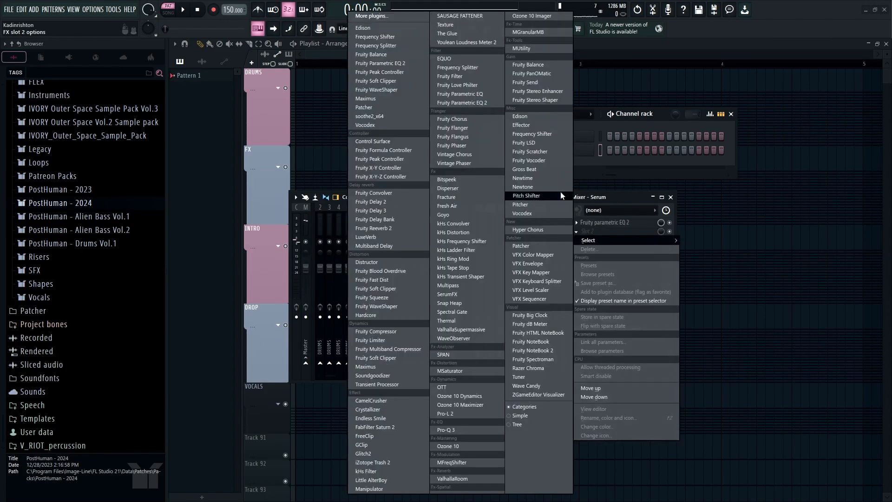
{"action": "left_click", "coordinate": [441, 387]}
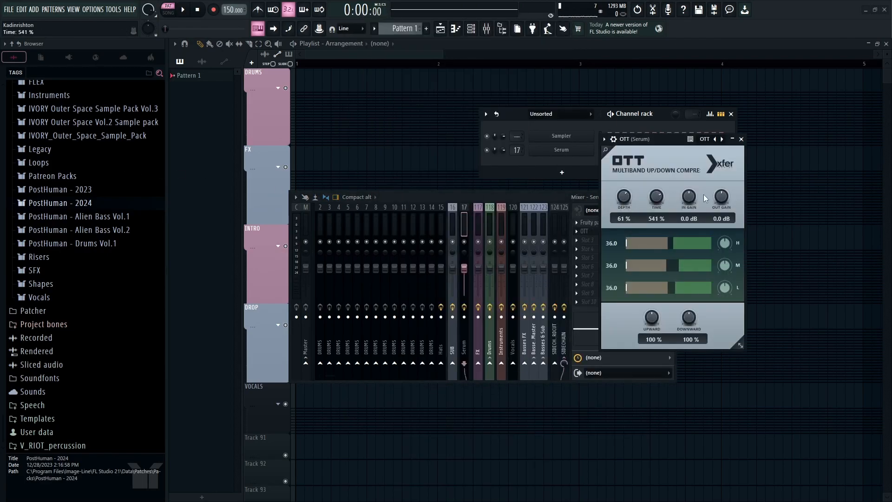
{"action": "mouse_move", "coordinate": [721, 196]}
{"action": "left_mouse_down"}
{"action": "mouse_move", "coordinate": [721, 186]}
{"action": "mouse_move", "coordinate": [716, 197]}
{"action": "left_mouse_up"}
{"action": "left_click_drag", "start_coordinate": [626, 206], "coordinate": [608, 197]}
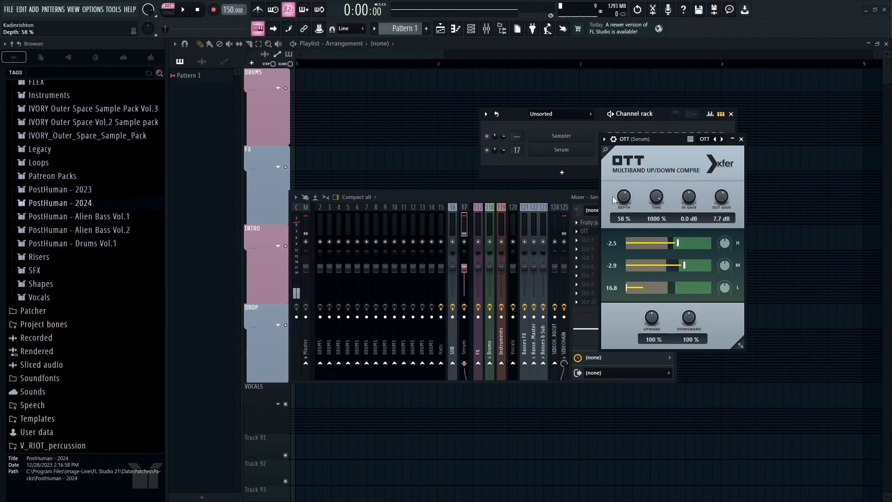
{"action": "left_click", "coordinate": [741, 139]}
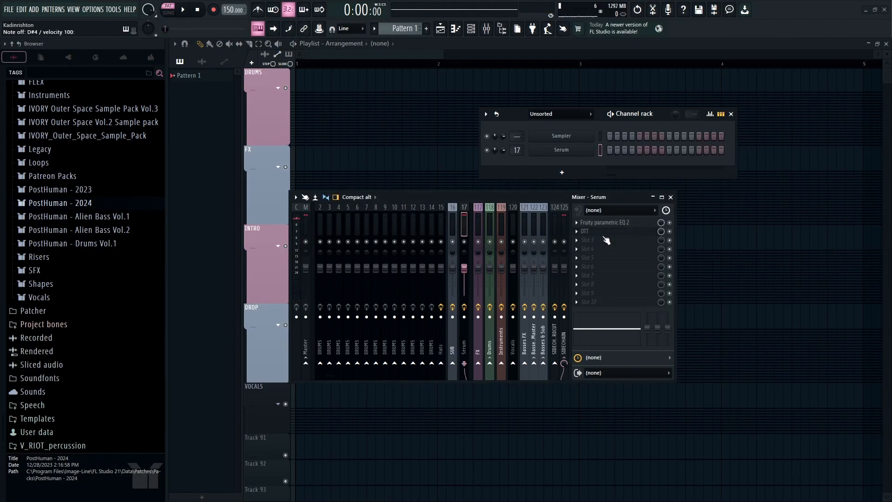
Step: Find and add kHs Frequency Shifter in slot 3, then adjust its frequency shift
{"action": "left_click", "coordinate": [605, 240]}
{"action": "left_click", "coordinate": [372, 16]}
{"action": "type", "text": "freq"}
{"action": "double_click", "coordinate": [444, 69]}
{"action": "scroll", "coordinate": [342, 190], "scroll_direction": "down", "scroll_amount": 5}
{"action": "left_click_drag", "start_coordinate": [383, 194], "coordinate": [411, 162]}
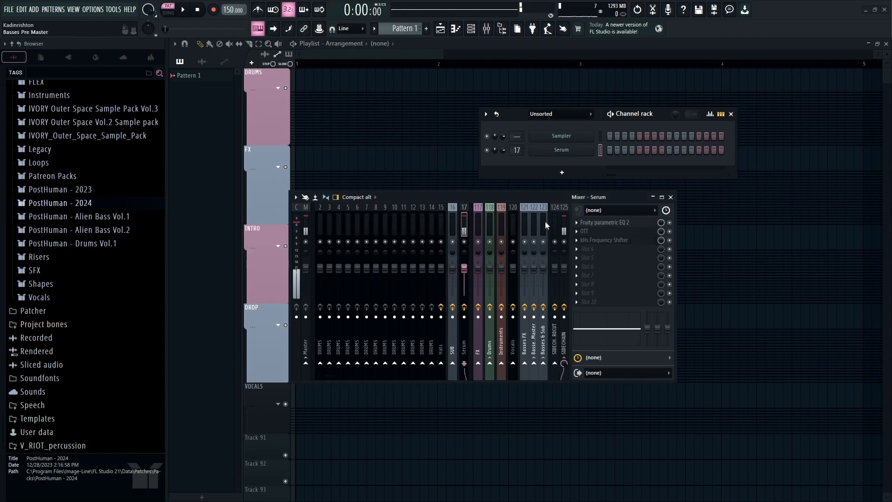
Step: Add Fruity Parametric EQ 2 in slot 4 with the 20Hz + 18kHz cut preset and its band 1 high-pass at 224 Hz
{"action": "left_click", "coordinate": [592, 253]}
{"action": "left_click", "coordinate": [489, 107]}
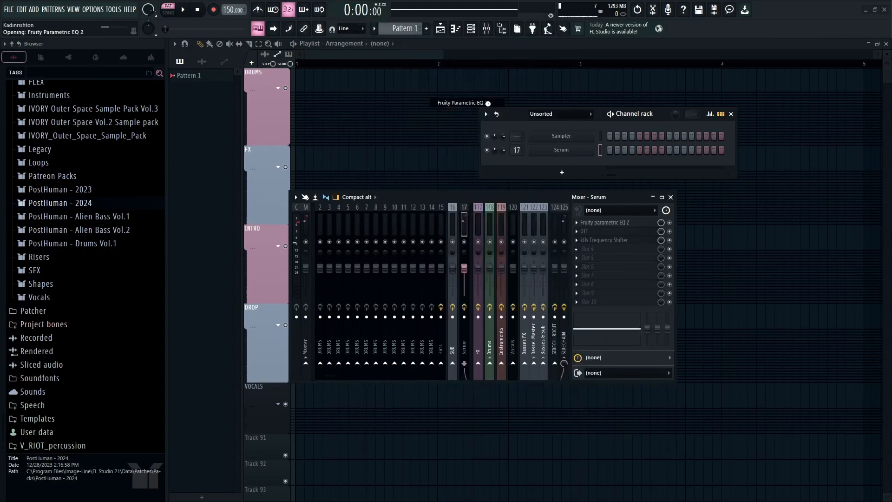
{"action": "left_click", "coordinate": [704, 167]}
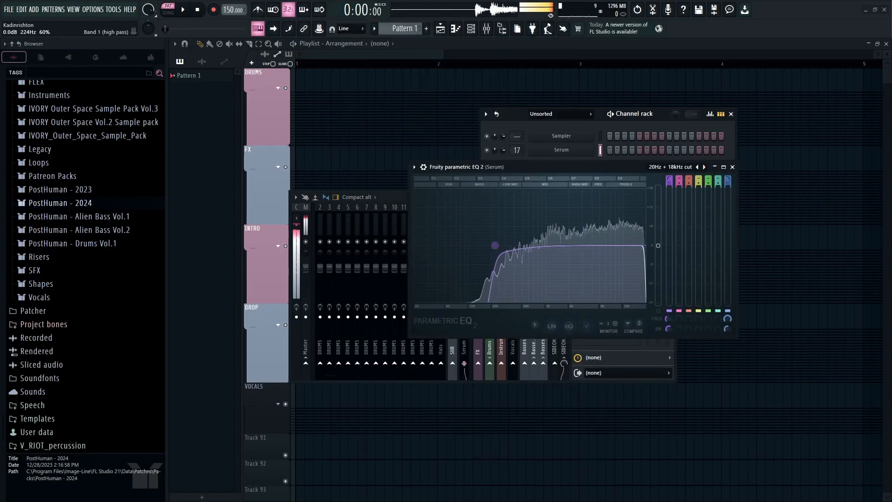
{"action": "left_click", "coordinate": [732, 167]}
Step: Find ValhallaRoom by searching the effect plugins for "room" and load it in slot 5 of the Serum track, replacing Edison
{"action": "left_click", "coordinate": [588, 257]}
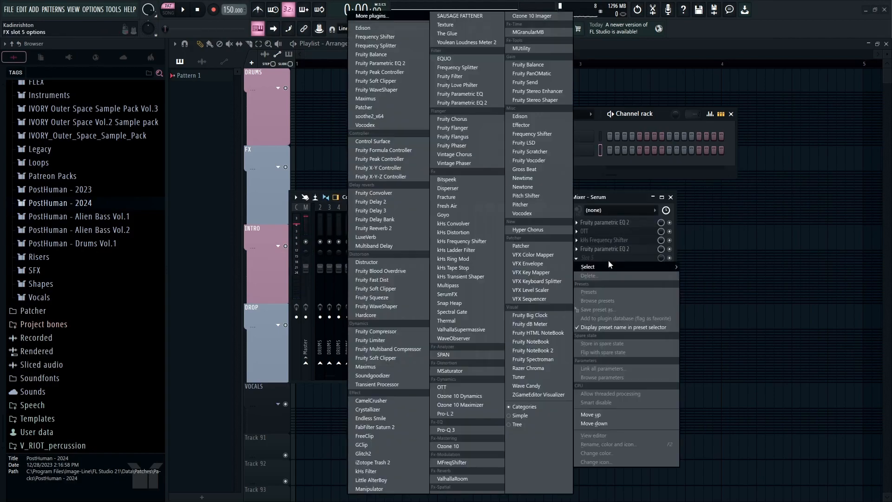
{"action": "left_click", "coordinate": [410, 28]}
{"action": "left_click", "coordinate": [587, 257]}
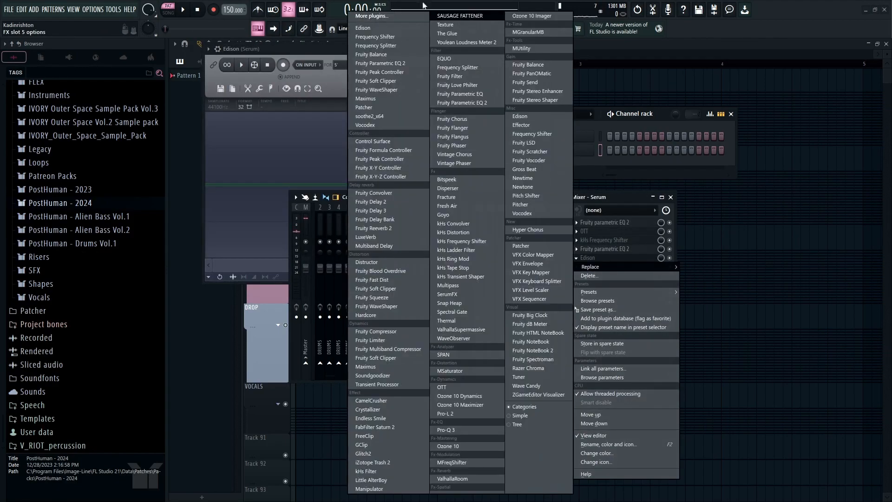
{"action": "left_click", "coordinate": [376, 16]}
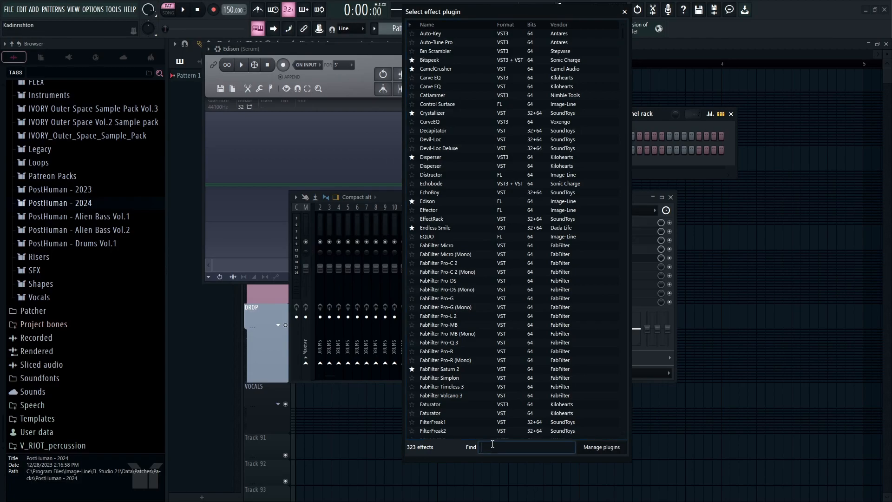
{"action": "type", "text": "room"}
{"action": "left_click", "coordinate": [460, 43]}
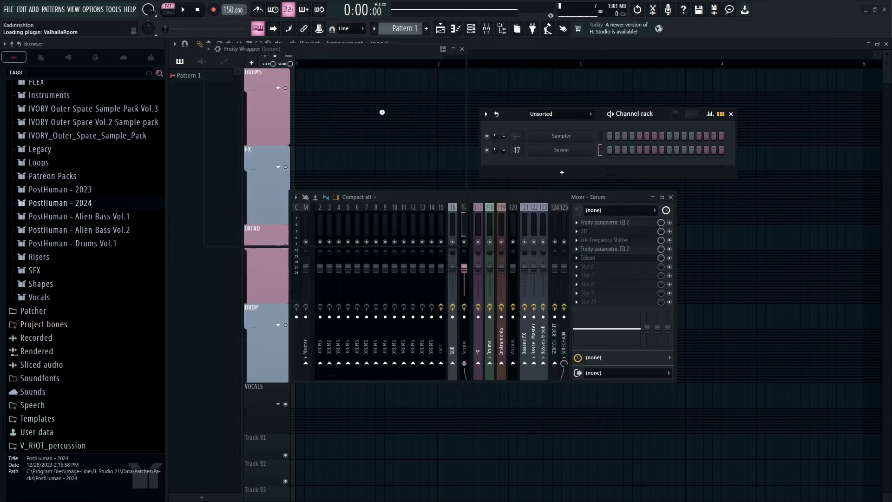
Step: Set ValhallaRoom's mix to 39.2% and decay to 0.85 s, and add MSaturator in slot 7
{"action": "left_click_drag", "start_coordinate": [226, 116], "coordinate": [228, 168]}
{"action": "mouse_move", "coordinate": [291, 177]}
{"action": "left_mouse_down"}
{"action": "mouse_move", "coordinate": [292, 196]}
{"action": "mouse_move", "coordinate": [292, 185]}
{"action": "left_mouse_up"}
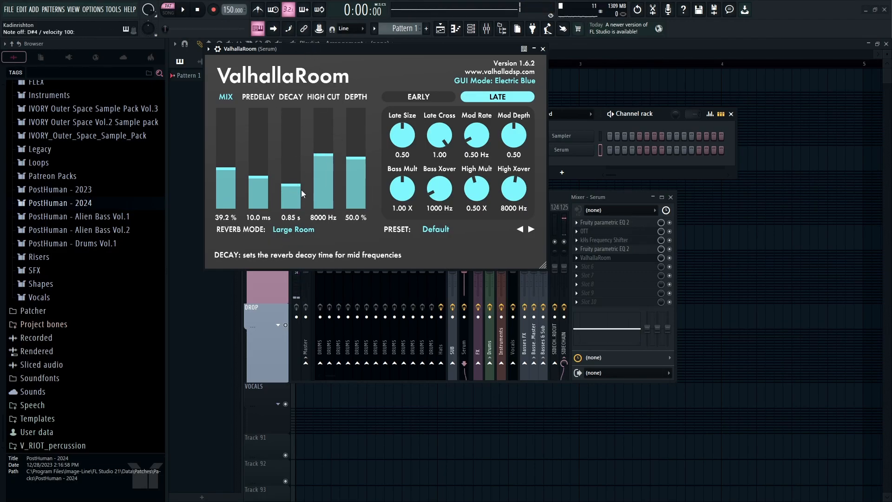
{"action": "left_click", "coordinate": [587, 275]}
{"action": "left_click", "coordinate": [461, 382]}
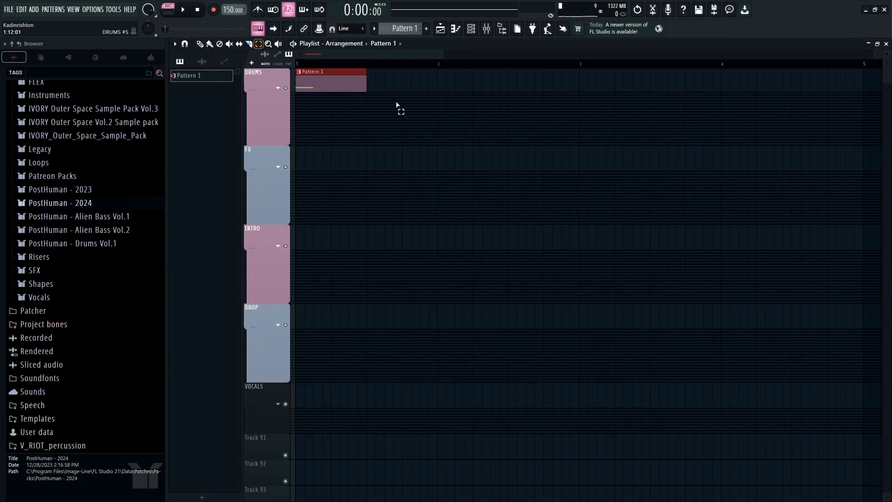
Step: Consolidate the selected Pattern 1 clip to audio and play back the arrangement
{"action": "key", "text": "ctrl+alt+c"}
{"action": "left_click", "coordinate": [534, 382]}
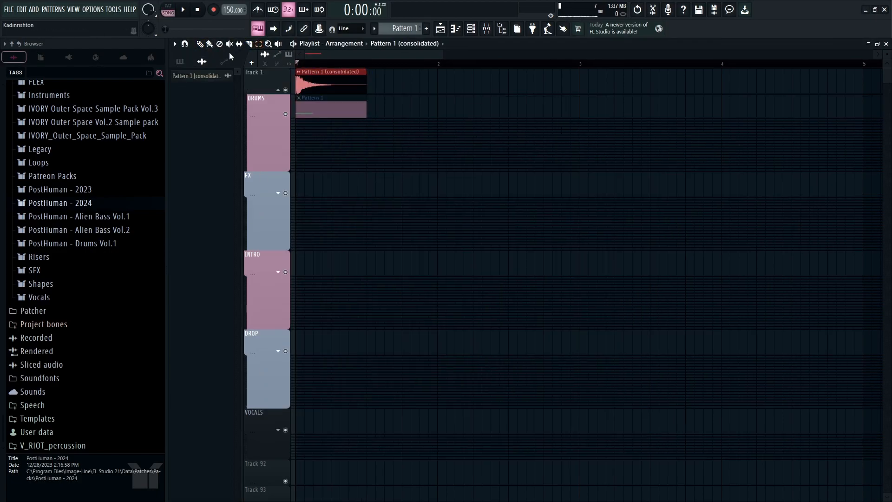
{"action": "key", "text": "space"}
{"action": "key", "text": "space"}
{"action": "scroll", "coordinate": [334, 65], "scroll_direction": "up", "scroll_amount": 3}
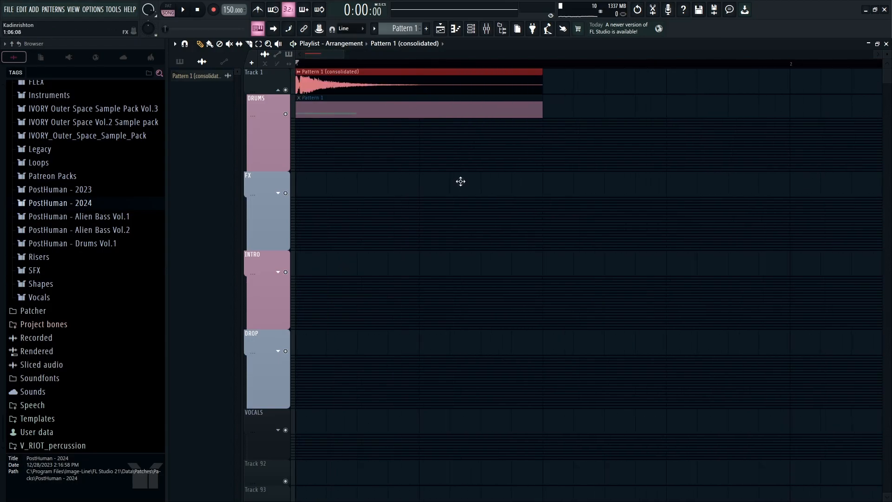
Step: Solo the DRUMS track, and raise the starting point of Serum's LFO 1 curve to full level
{"action": "right_click", "coordinate": [285, 115]}
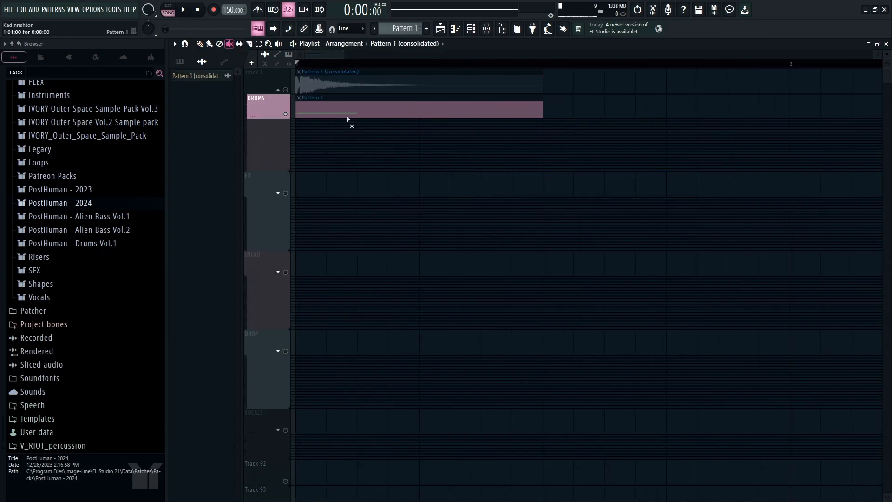
{"action": "key", "text": "F6"}
{"action": "left_click", "coordinate": [567, 116]}
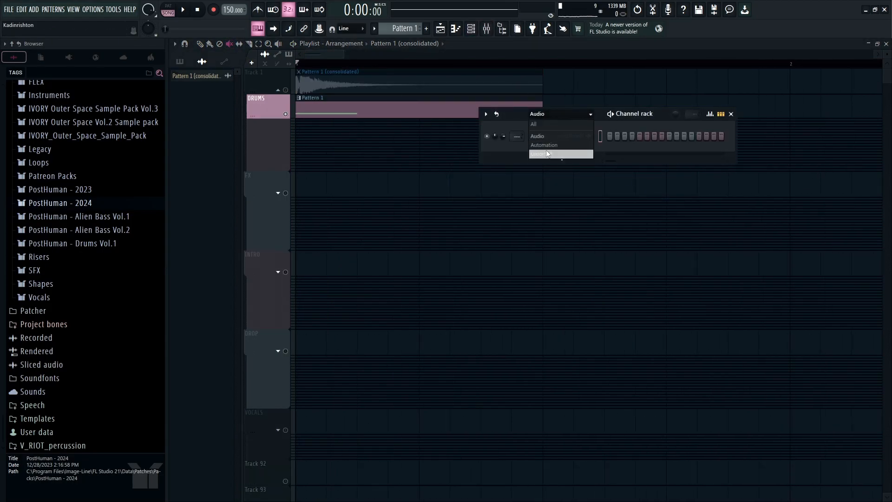
{"action": "left_click", "coordinate": [546, 148]}
{"action": "left_click", "coordinate": [571, 151]}
{"action": "left_click_drag", "start_coordinate": [422, 375], "coordinate": [415, 310]}
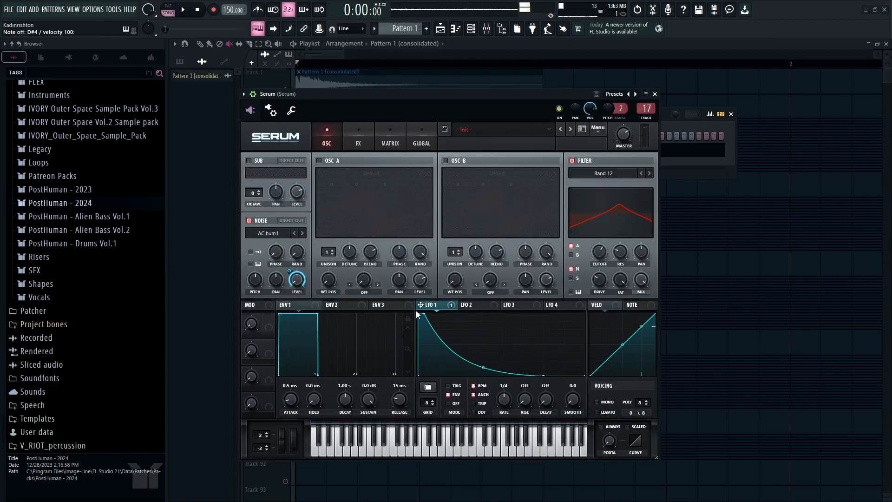
Step: Set ValhallaRoom's mix to 34.6% and decay to 0.20 s on the Serum mixer track
{"action": "left_click", "coordinate": [358, 138]}
{"action": "left_click", "coordinate": [486, 29]}
{"action": "left_click", "coordinate": [613, 257]}
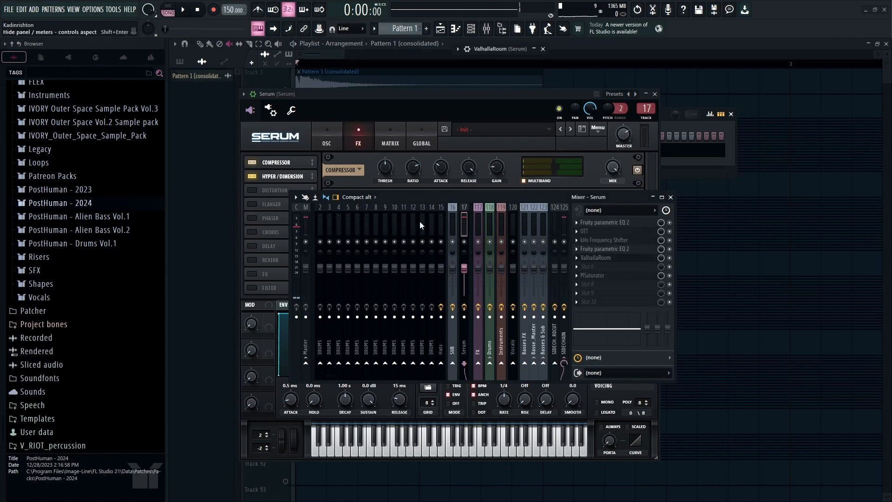
{"action": "left_click", "coordinate": [534, 49]}
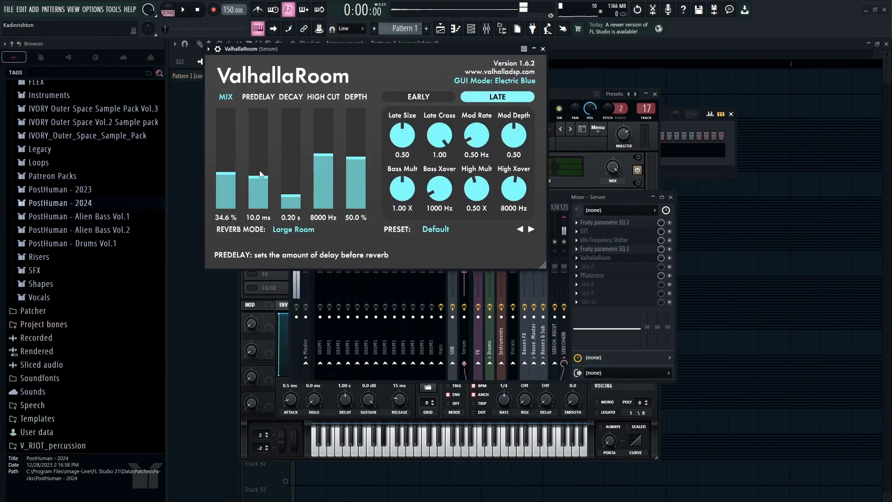
{"action": "left_click", "coordinate": [543, 48]}
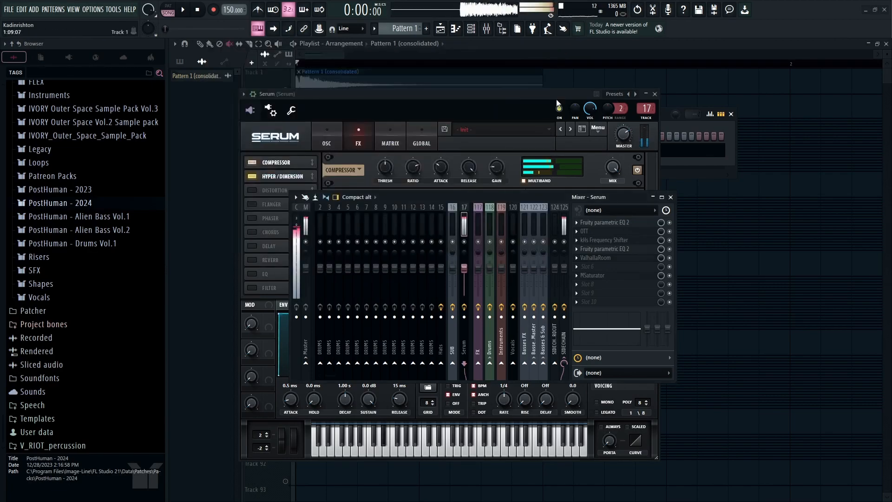
Step: Change Serum's noise oscillator sample to AlphaNz
{"action": "left_click", "coordinate": [326, 138]}
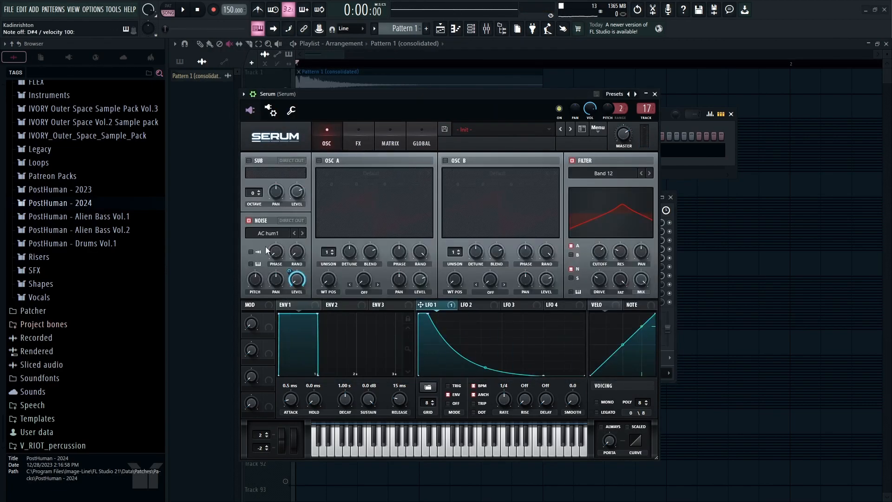
{"action": "left_click", "coordinate": [302, 234]}
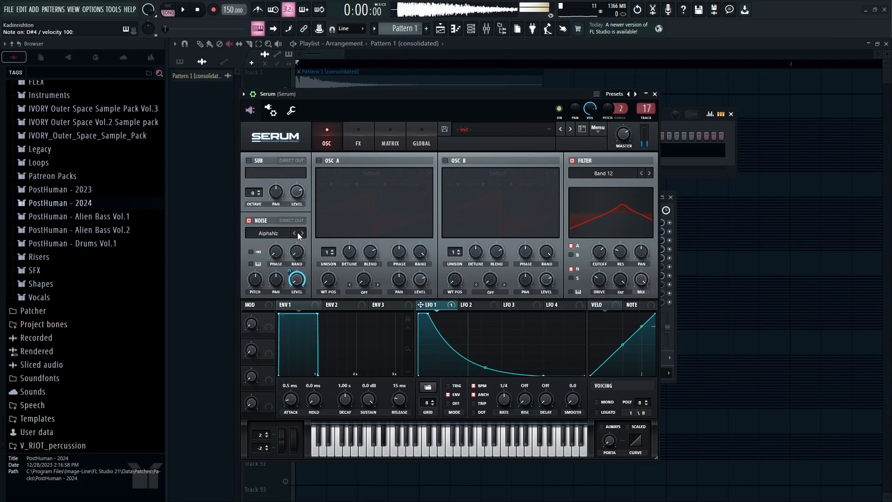
{"action": "left_click", "coordinate": [655, 94]}
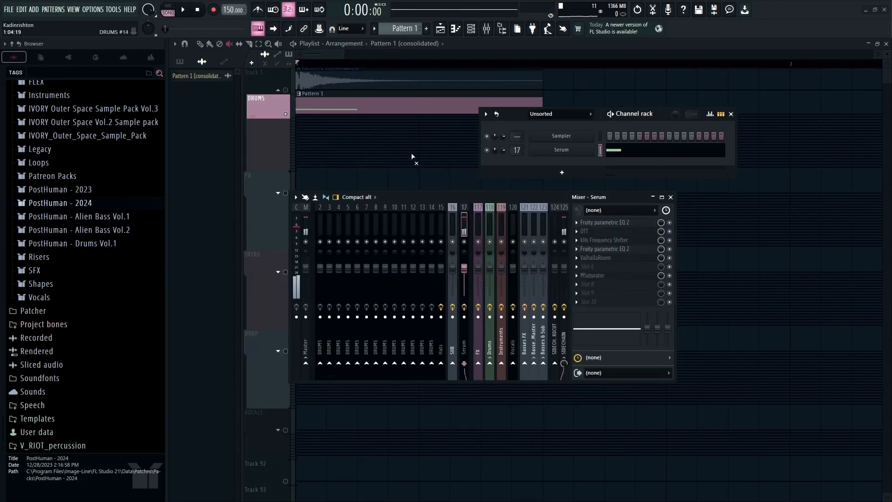
Step: Consolidate the Pattern 1 clip with the AlphaNz sound to a second audio clip
{"action": "left_click", "coordinate": [258, 44]}
{"action": "left_click", "coordinate": [385, 110]}
{"action": "key", "text": "ctrl+alt+c"}
{"action": "left_click", "coordinate": [527, 381]}
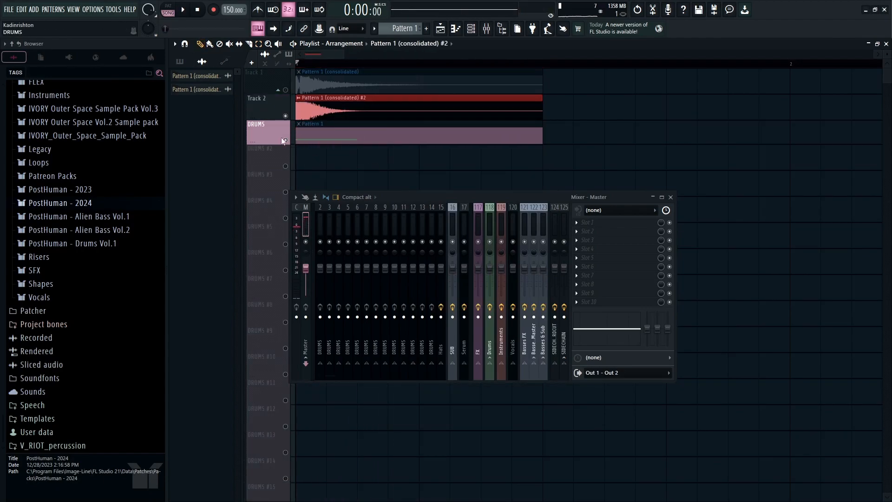
Step: Solo the DRUMS track with the pattern clip and open Serum from the unsorted channels
{"action": "right_click", "coordinate": [285, 140]}
{"action": "key", "text": "F6"}
{"action": "left_click", "coordinate": [555, 113]}
{"action": "left_click", "coordinate": [546, 156]}
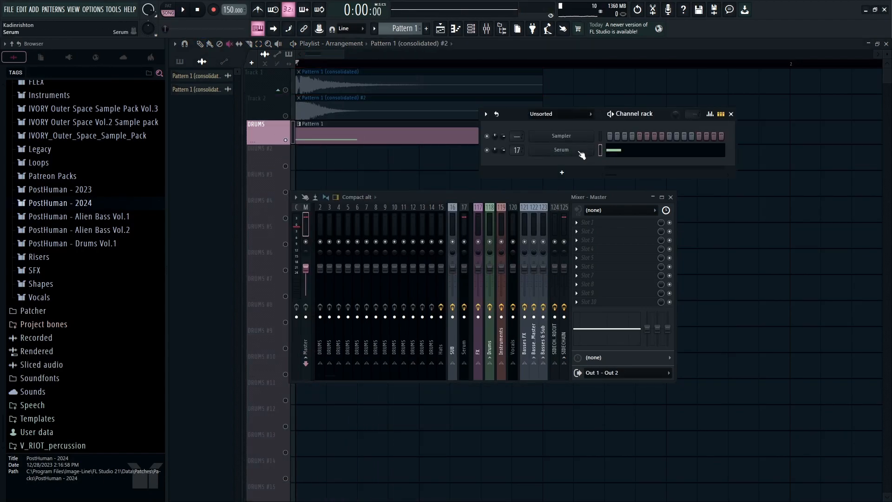
{"action": "left_click", "coordinate": [580, 153]}
Step: Add a Ring Mod filter to Serum's effects chain, directly after Hyper/Dimension, and adjust its cutoff and mix
{"action": "left_click", "coordinate": [345, 147]}
{"action": "left_click", "coordinate": [249, 288]}
{"action": "left_click", "coordinate": [393, 244]}
{"action": "mouse_move", "coordinate": [398, 284]}
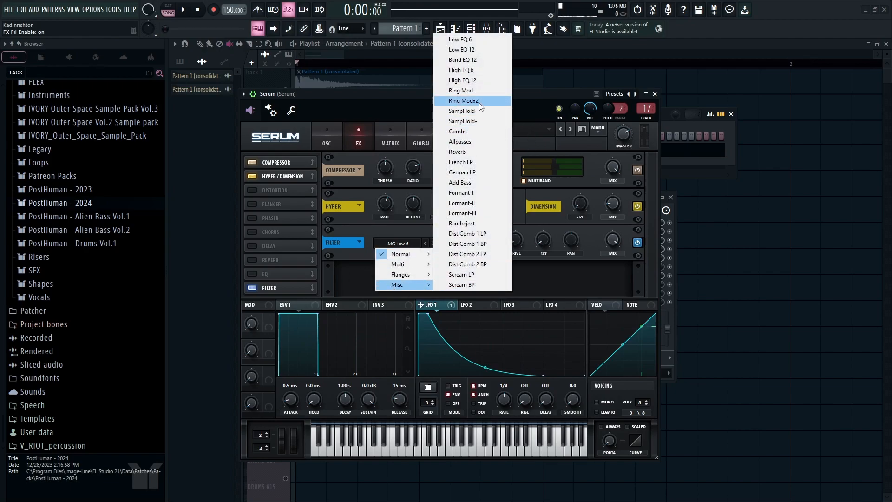
{"action": "left_click", "coordinate": [478, 90]}
{"action": "left_click_drag", "start_coordinate": [444, 257], "coordinate": [442, 259]}
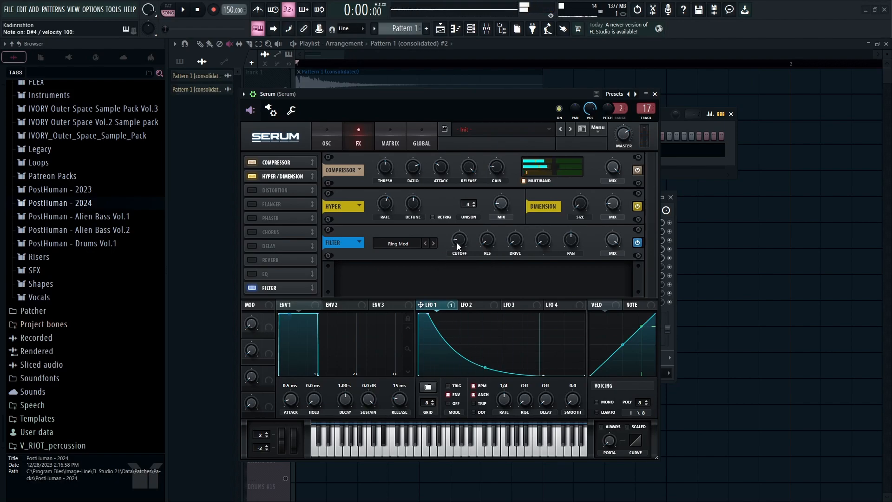
{"action": "left_click_drag", "start_coordinate": [607, 242], "coordinate": [587, 280]}
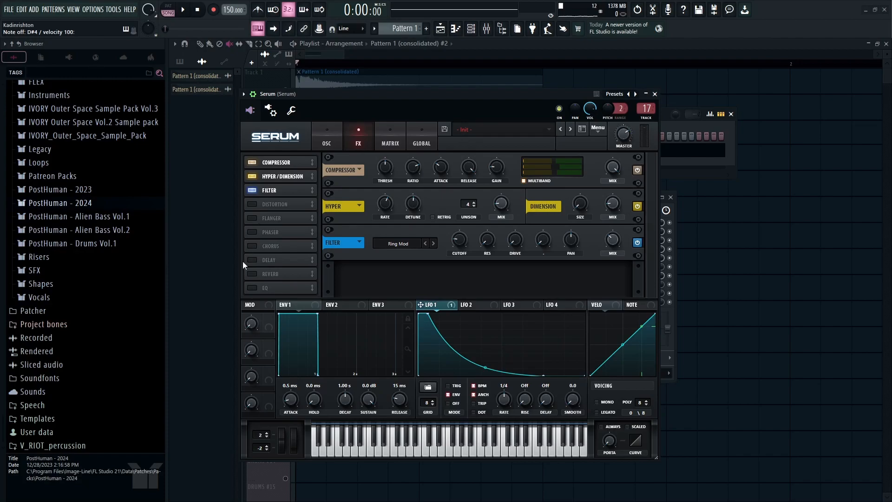
Step: Enable Serum's EQ effect, adjust the high band's Q and boost its gain to 7.4 dB
{"action": "left_click", "coordinate": [253, 287]}
{"action": "mouse_move", "coordinate": [557, 277]}
{"action": "left_mouse_down"}
{"action": "mouse_move", "coordinate": [549, 296]}
{"action": "mouse_move", "coordinate": [544, 277]}
{"action": "left_mouse_up"}
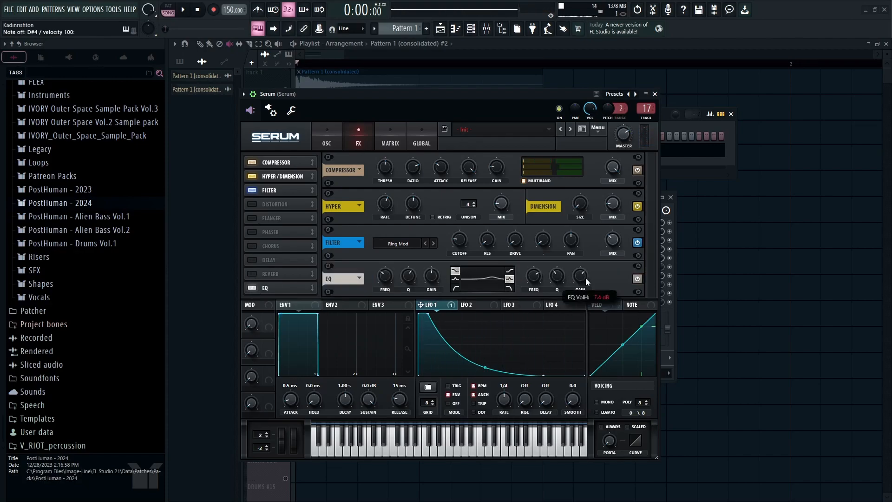
{"action": "left_click", "coordinate": [654, 94]}
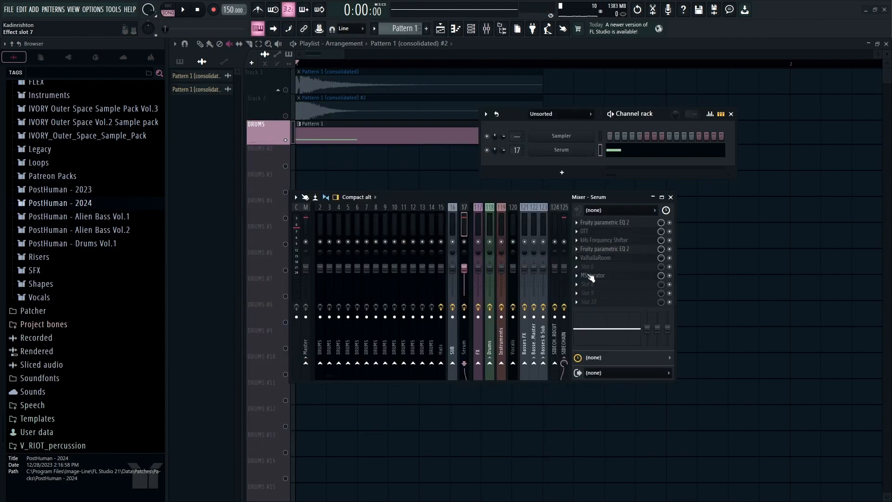
Step: Set ValhallaRoom's decay to 0.59 s and raise its mix slightly while auditioning the sound
{"action": "left_click", "coordinate": [623, 257]}
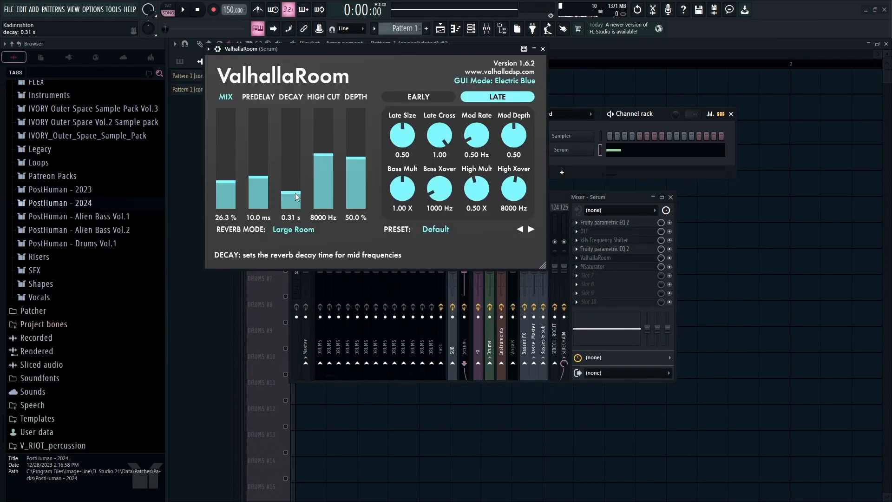
{"action": "key", "text": "d"}
{"action": "left_click_drag", "start_coordinate": [292, 193], "coordinate": [292, 188]}
{"action": "key", "text": "d"}
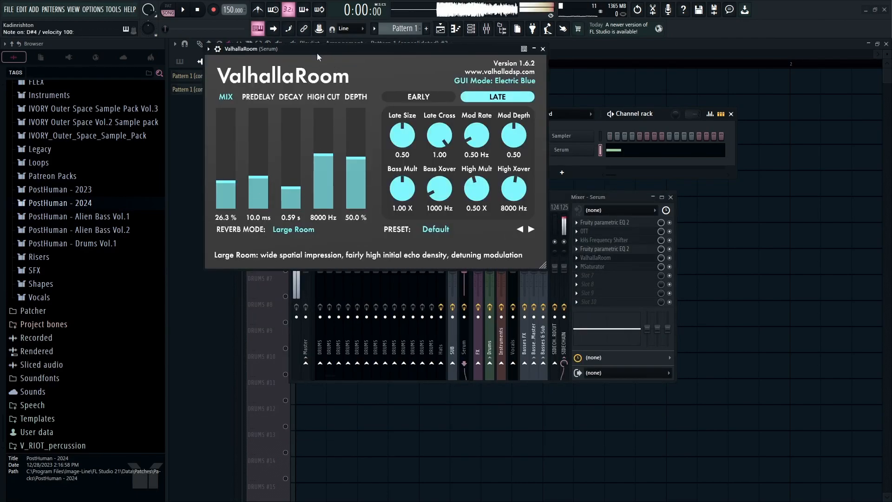
{"action": "left_click_drag", "start_coordinate": [225, 181], "coordinate": [225, 177]}
{"action": "key", "text": "d"}
{"action": "left_click", "coordinate": [542, 49]}
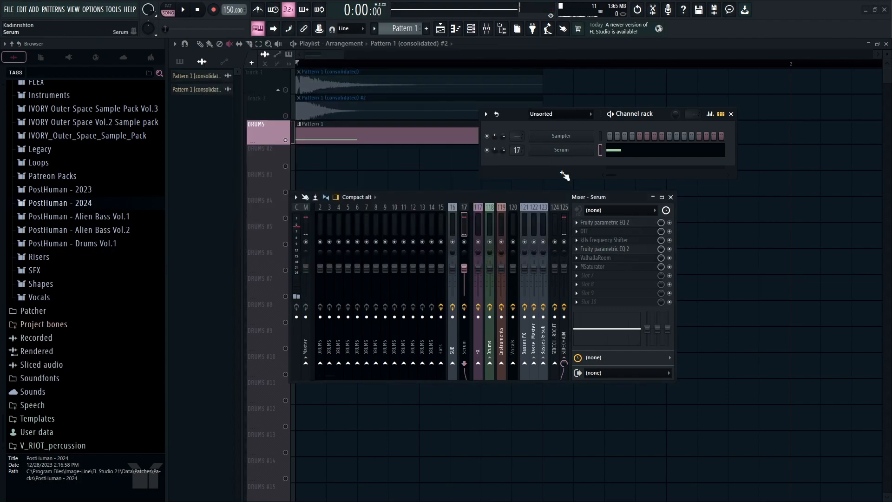
Step: Add Fruity Parametric EQ 2 in slot 7 with the 20Hz + 18kHz cut preset, resetting its main level and setting the high-pass to 233 Hz
{"action": "left_click", "coordinate": [580, 276]}
{"action": "left_click", "coordinate": [465, 94]}
{"action": "key", "text": "d"}
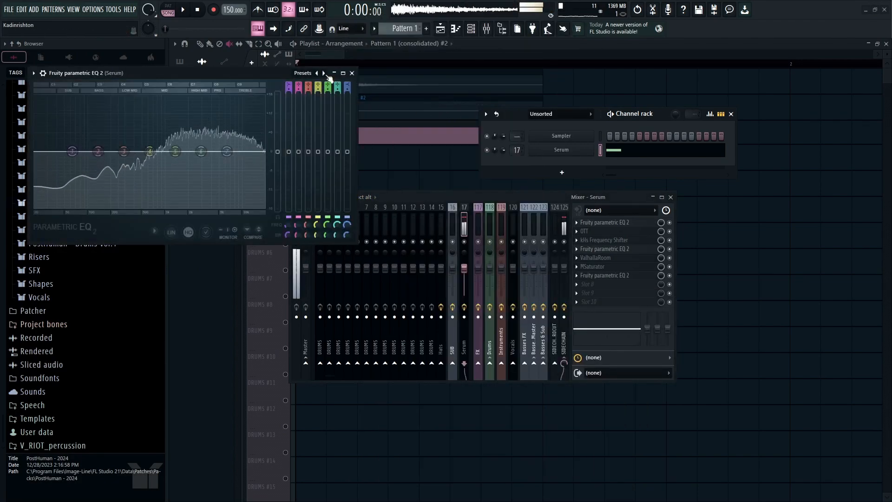
{"action": "left_click", "coordinate": [323, 73]}
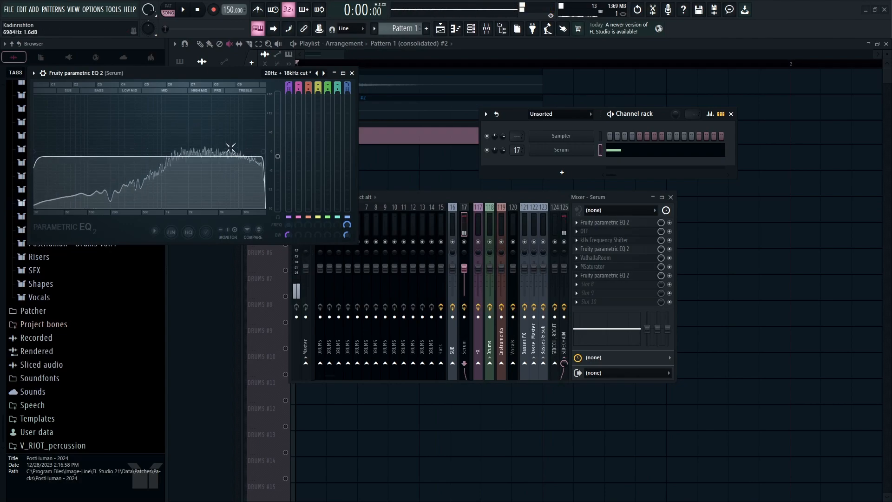
{"action": "right_click", "coordinate": [277, 157]}
{"action": "left_click", "coordinate": [288, 164]}
{"action": "left_click_drag", "start_coordinate": [35, 157], "coordinate": [119, 153]}
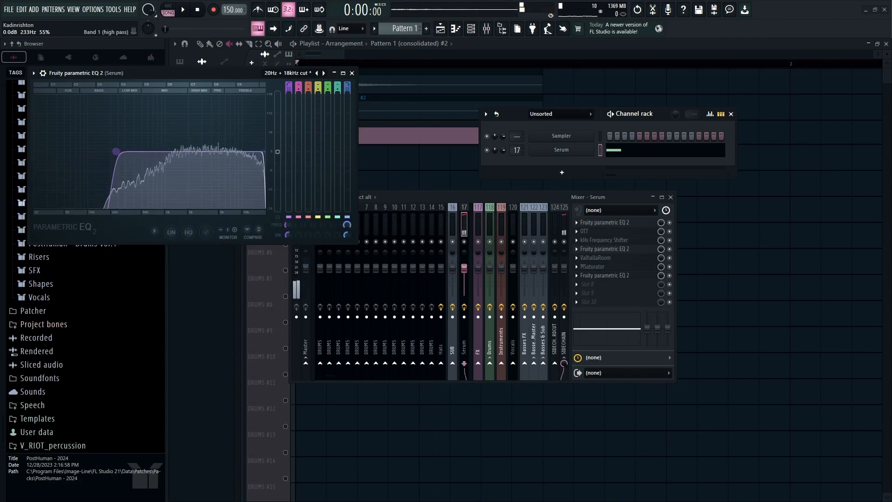
{"action": "left_click", "coordinate": [352, 73]}
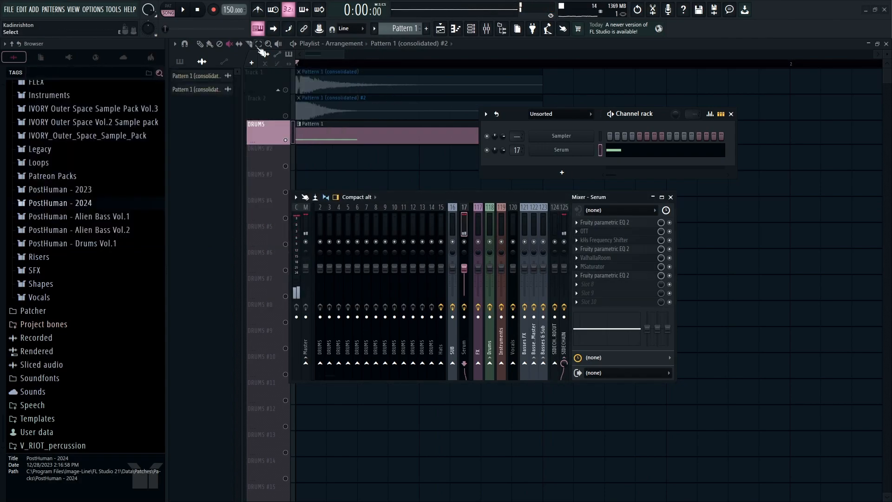
Step: Consolidate the Pattern 1 clip with the ring-modulated sound to a third audio clip and deselect it
{"action": "left_click_drag", "start_coordinate": [358, 135], "coordinate": [322, 133]}
{"action": "key", "text": "ctrl+alt+c"}
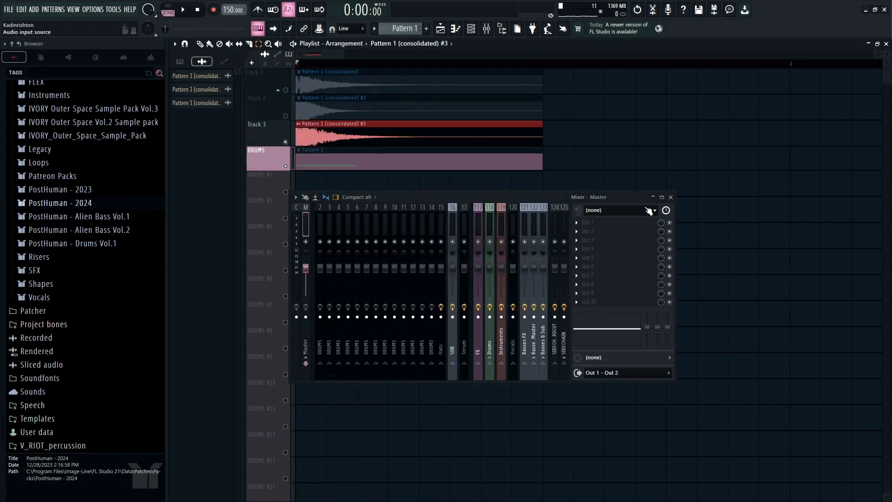
{"action": "left_click", "coordinate": [712, 135]}
{"action": "right_click", "coordinate": [800, 136]}
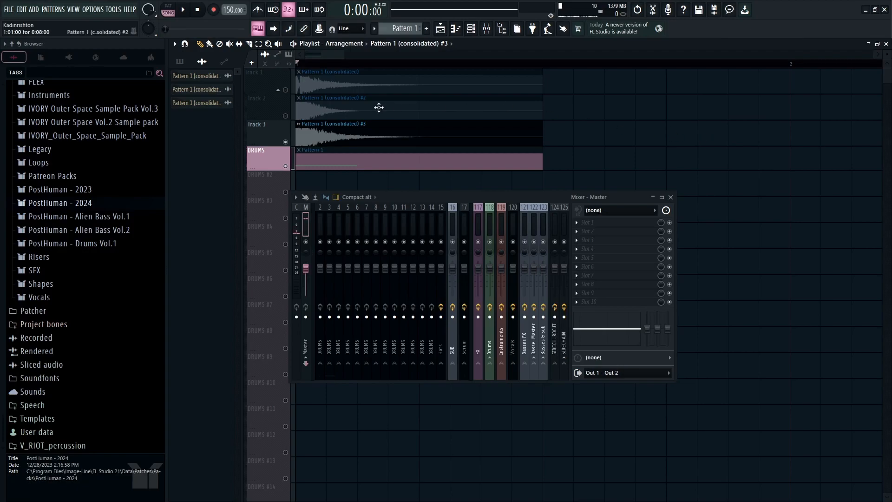
Step: Solo Tracks 1, 2 and 3 in turn and play each consolidated clip to compare the variations
{"action": "right_click", "coordinate": [286, 90]}
{"action": "key", "text": "space"}
{"action": "key", "text": "space"}
{"action": "right_click", "coordinate": [285, 116]}
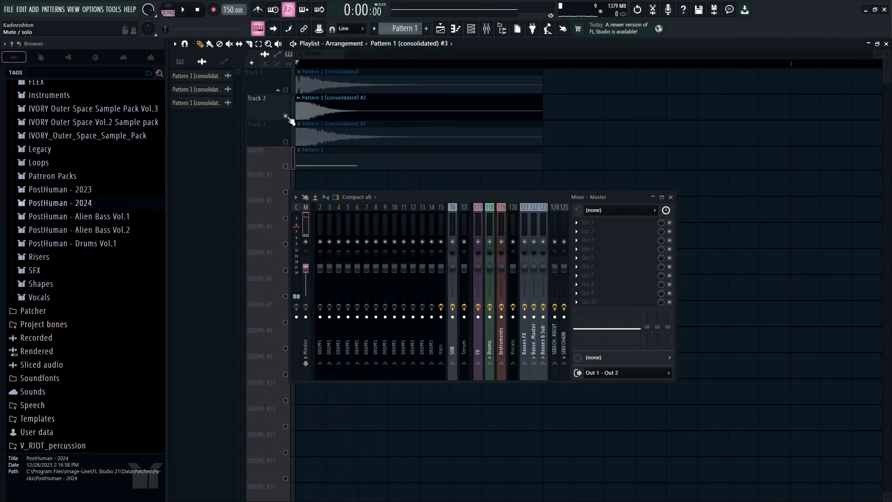
{"action": "key", "text": "space"}
{"action": "key", "text": "space"}
{"action": "right_click", "coordinate": [286, 142]}
{"action": "key", "text": "space"}
{"action": "left_click", "coordinate": [655, 120]}
{"action": "right_click", "coordinate": [656, 117]}
{"action": "key", "text": "space"}
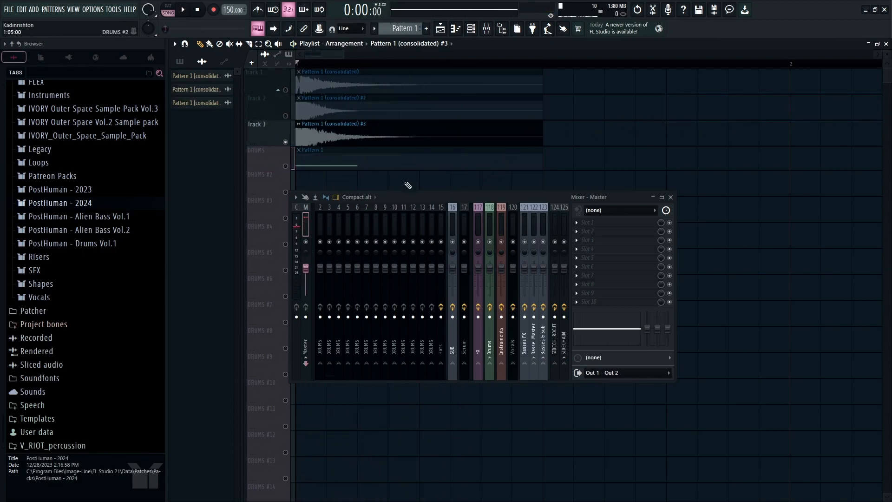
Step: Delete the Pattern 1 clip from the DRUMS track and open the PostHuman - 2024 Drums Oneshots Percussions sample folder
{"action": "right_click", "coordinate": [358, 163]}
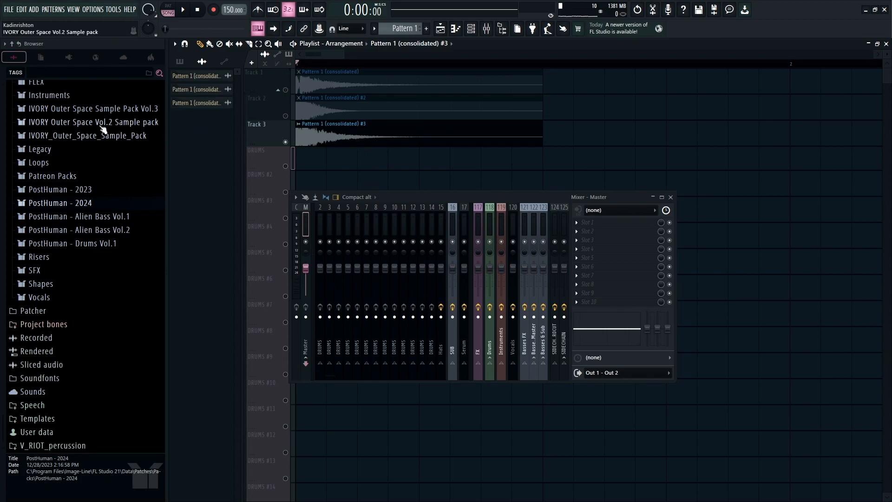
{"action": "scroll", "coordinate": [127, 213], "scroll_direction": "up", "scroll_amount": 4}
{"action": "scroll", "coordinate": [127, 213], "scroll_direction": "down", "scroll_amount": 4}
{"action": "left_click", "coordinate": [89, 203]}
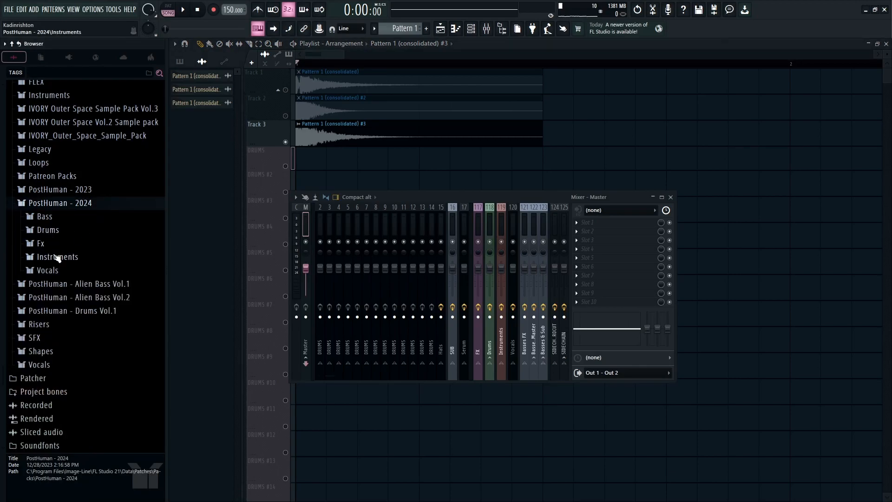
{"action": "left_click", "coordinate": [55, 232]}
{"action": "left_click", "coordinate": [60, 271]}
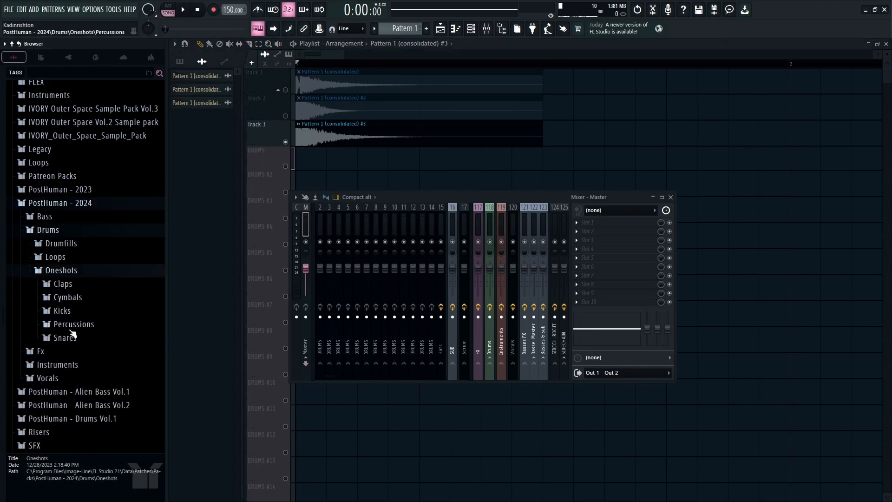
{"action": "left_click", "coordinate": [69, 327]}
{"action": "scroll", "coordinate": [70, 308], "scroll_direction": "down", "scroll_amount": 2}
{"action": "left_click", "coordinate": [78, 171]}
{"action": "left_click", "coordinate": [83, 146]}
{"action": "left_click", "coordinate": [82, 122]}
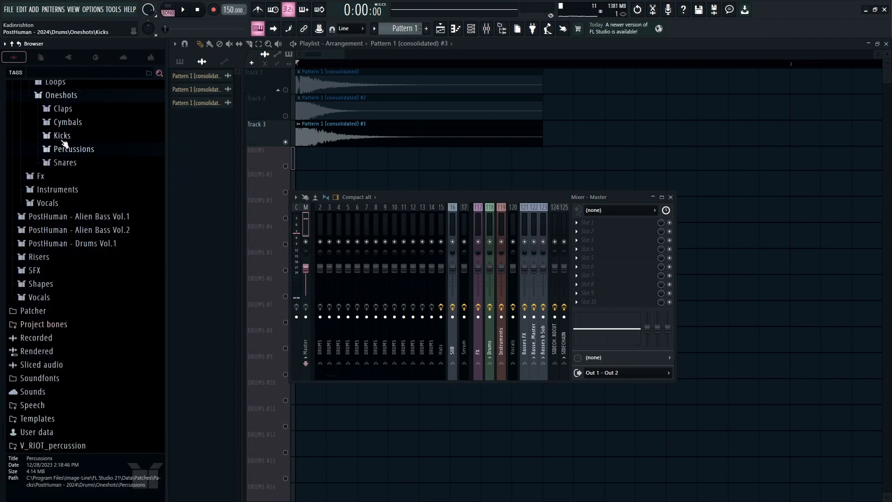
{"action": "left_click", "coordinate": [70, 148]}
Step: Audition several percussion samples and place PostHuman - Drums - Perc - Metal 01 at the start of the DRUMS track
{"action": "left_click", "coordinate": [83, 187]}
{"action": "left_click", "coordinate": [84, 274]}
{"action": "left_click", "coordinate": [84, 324]}
{"action": "left_click", "coordinate": [84, 375]}
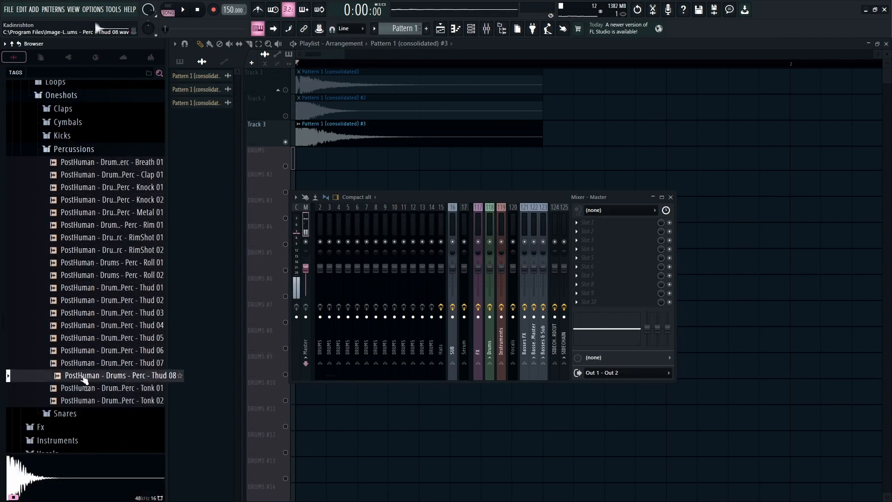
{"action": "left_click_drag", "start_coordinate": [83, 212], "coordinate": [339, 160]}
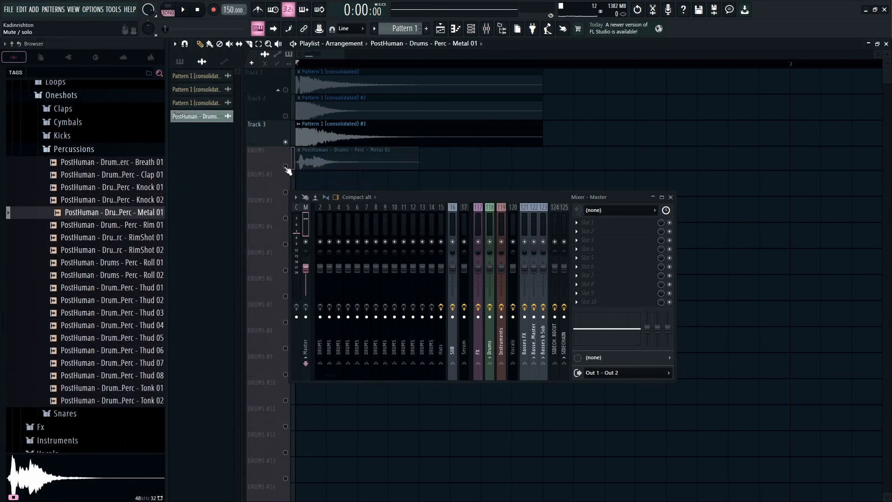
Step: Solo the DRUMS track and route the Metal 01 clip to its own mixer track 18
{"action": "right_click", "coordinate": [286, 166]}
{"action": "double_click", "coordinate": [338, 159]}
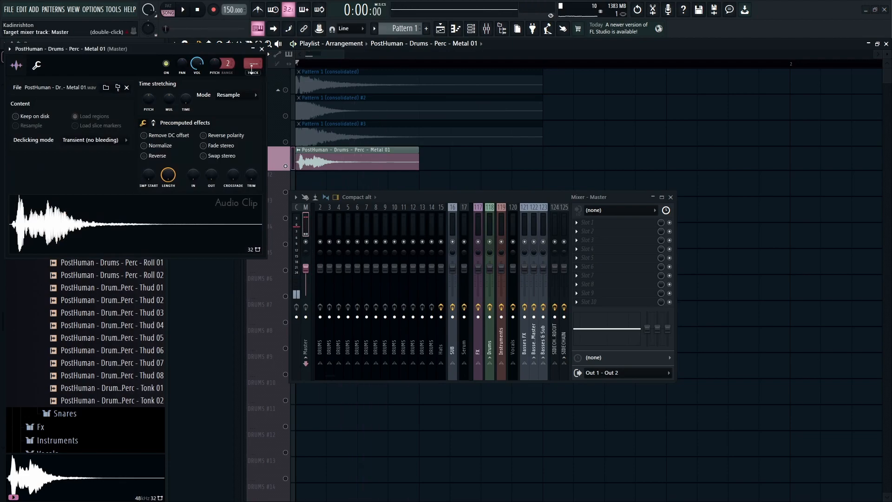
{"action": "left_click", "coordinate": [252, 72]}
{"action": "left_click", "coordinate": [262, 49]}
Step: Add Fruity Parametric EQ 2 in slot 1 of the Metal 01 mixer track and raise its low band's frequency while auditioning
{"action": "left_click", "coordinate": [585, 223]}
{"action": "mouse_move", "coordinate": [588, 231]}
{"action": "left_click", "coordinate": [446, 102]}
{"action": "left_click", "coordinate": [584, 100]}
{"action": "left_click_drag", "start_coordinate": [307, 179], "coordinate": [436, 179]}
{"action": "key", "text": "space"}
{"action": "key", "text": "space"}
{"action": "key", "text": "space"}
{"action": "key", "text": "space"}
{"action": "left_click", "coordinate": [613, 99]}
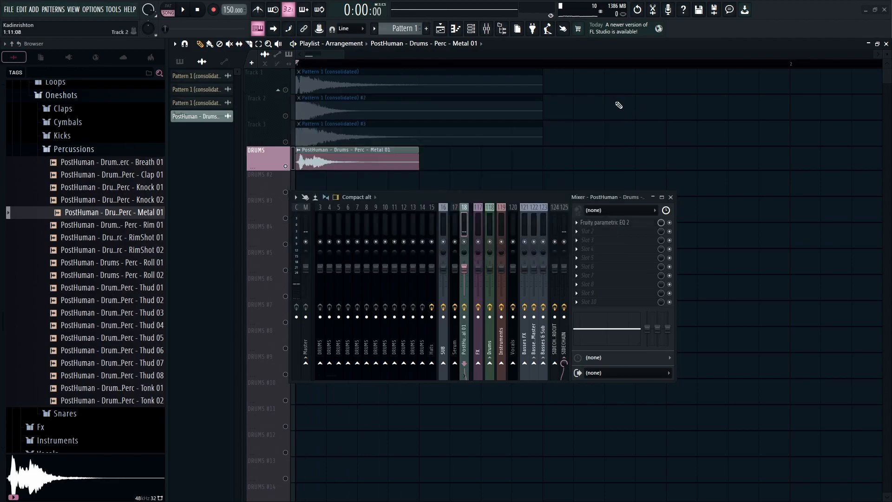
Step: Add ValhallaRoom in slot 2 of the Metal 01 mixer track, with mix at 26.7% and decay at 0.49 s
{"action": "left_click", "coordinate": [200, 117]}
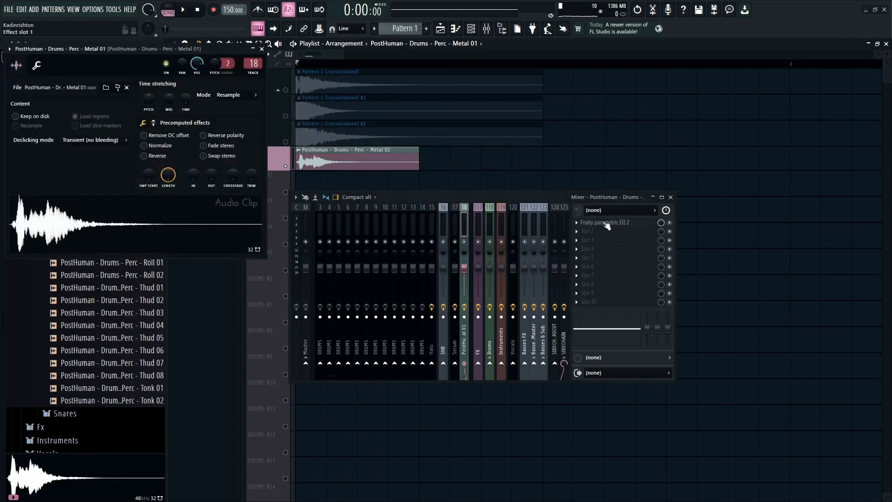
{"action": "left_click", "coordinate": [262, 50]}
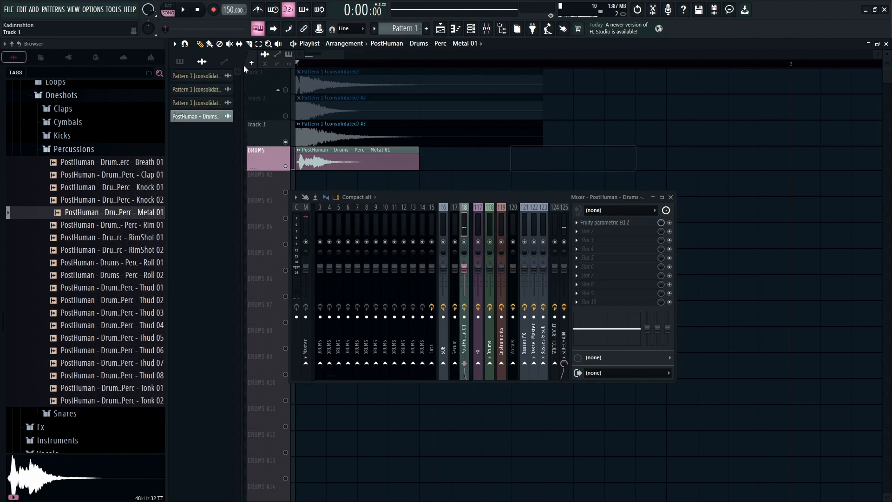
{"action": "left_click", "coordinate": [581, 231]}
{"action": "left_click", "coordinate": [388, 15]}
{"action": "type", "text": "valhalla"}
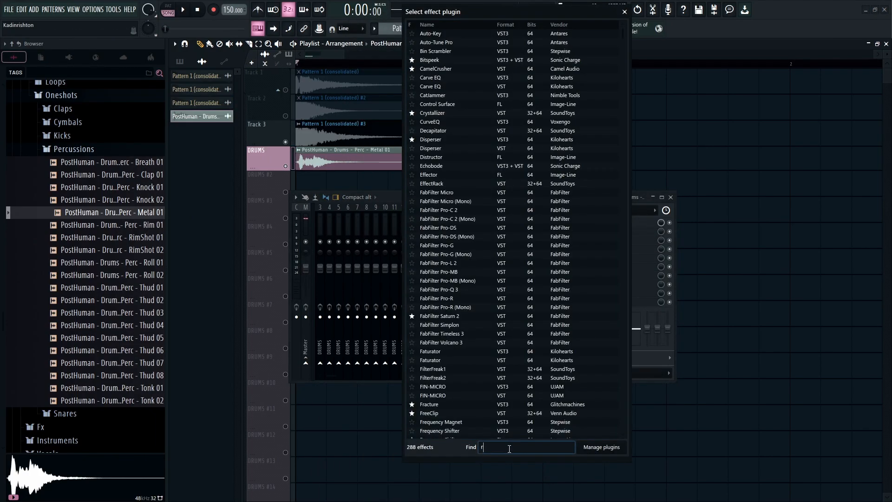
{"action": "double_click", "coordinate": [479, 42]}
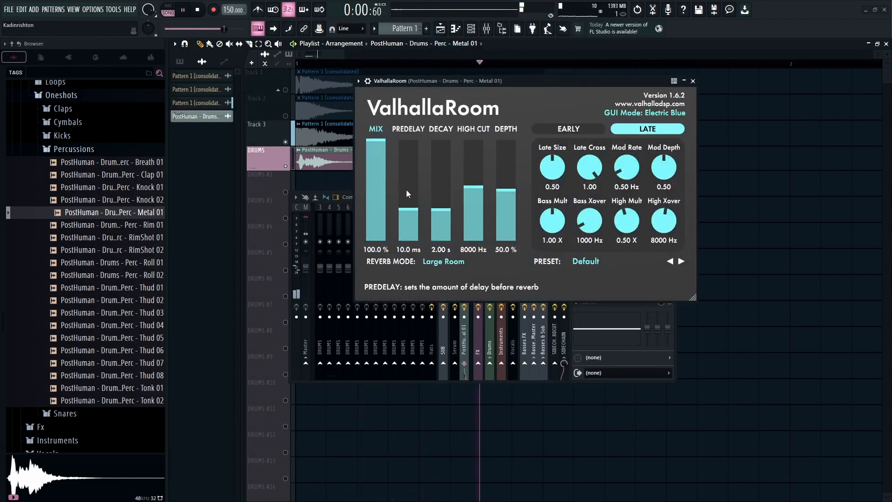
{"action": "left_click_drag", "start_coordinate": [369, 167], "coordinate": [368, 214]}
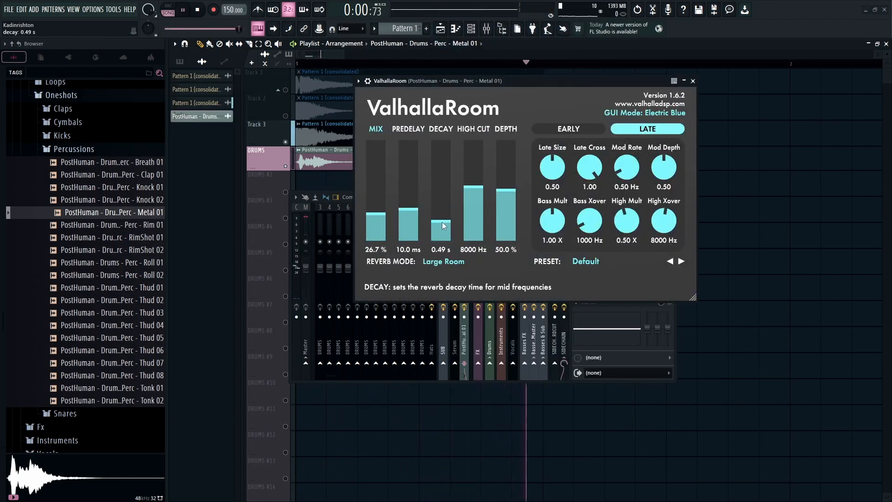
{"action": "left_click", "coordinate": [693, 81]}
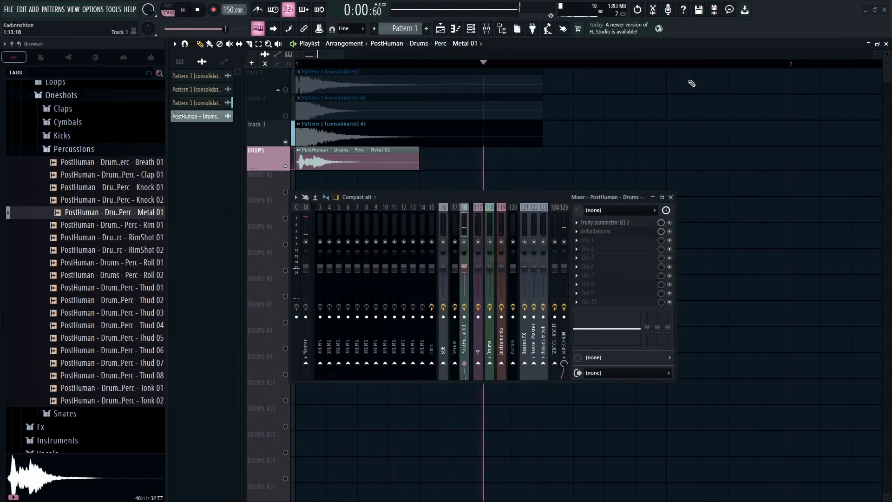
{"action": "key", "text": "space"}
Step: Set the Metal 01 clip's gain to 4.6 dB and shift its time-stretching pitch while auditioning it with Track 3
{"action": "double_click", "coordinate": [362, 160]}
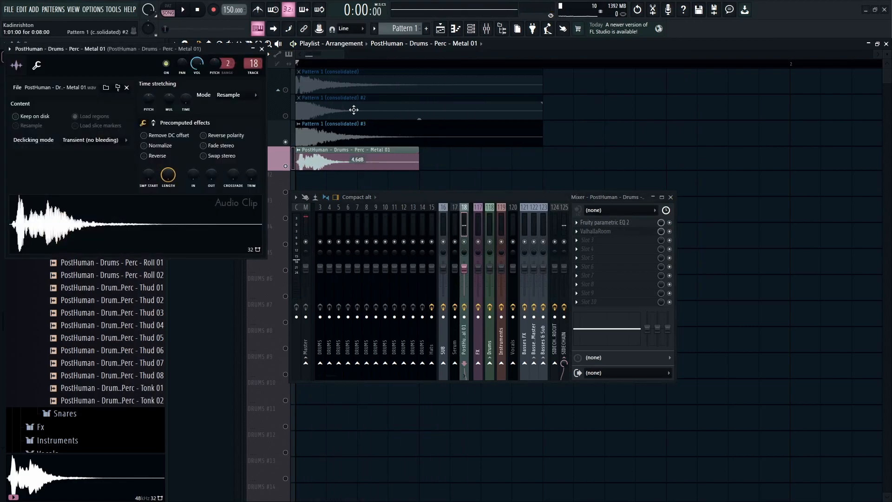
{"action": "key", "text": "space"}
{"action": "key", "text": "space"}
{"action": "key", "text": "space"}
{"action": "key", "text": "space"}
{"action": "left_click_drag", "start_coordinate": [151, 93], "coordinate": [152, 85]}
{"action": "key", "text": "space"}
{"action": "key", "text": "space"}
{"action": "key", "text": "space"}
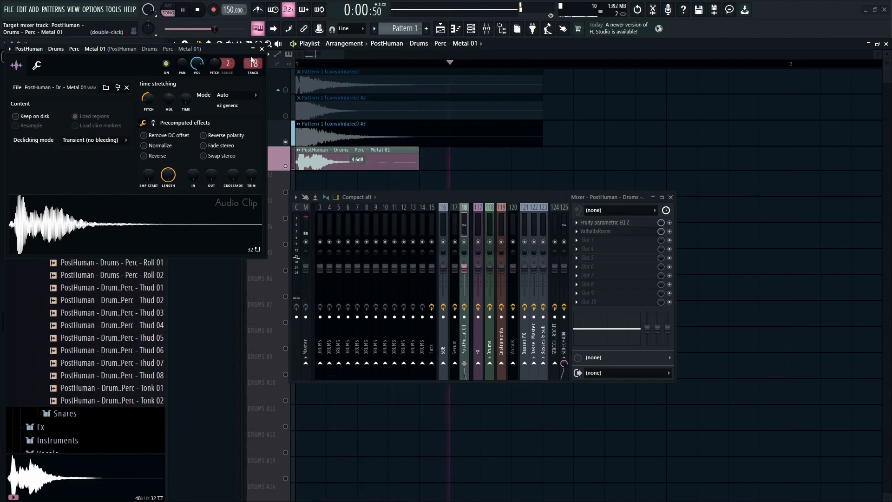
{"action": "key", "text": "space"}
{"action": "left_click", "coordinate": [262, 48]}
Step: Raise the Metal 01 clip's gain to 6.4 dB and add a curved fade-in over its attack while auditioning
{"action": "left_click_drag", "start_coordinate": [357, 169], "coordinate": [357, 164]}
{"action": "key", "text": "space"}
{"action": "key", "text": "space"}
{"action": "key", "text": "space"}
{"action": "left_click_drag", "start_coordinate": [296, 155], "coordinate": [330, 164]}
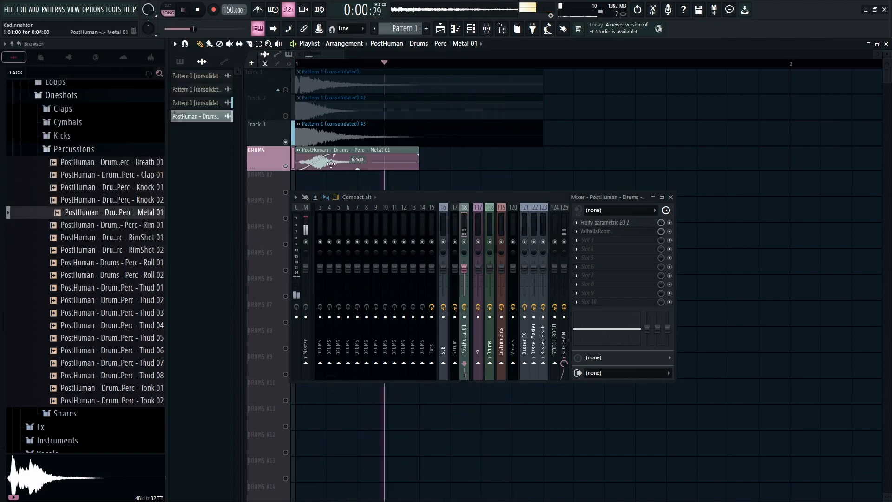
{"action": "key", "text": "space"}
{"action": "key", "text": "space"}
{"action": "key", "text": "space"}
Step: Consolidate the Track 3 clip and the Metal 01 clip together into one layered audio clip and play it back
{"action": "left_click", "coordinate": [258, 44]}
{"action": "left_click", "coordinate": [299, 146]}
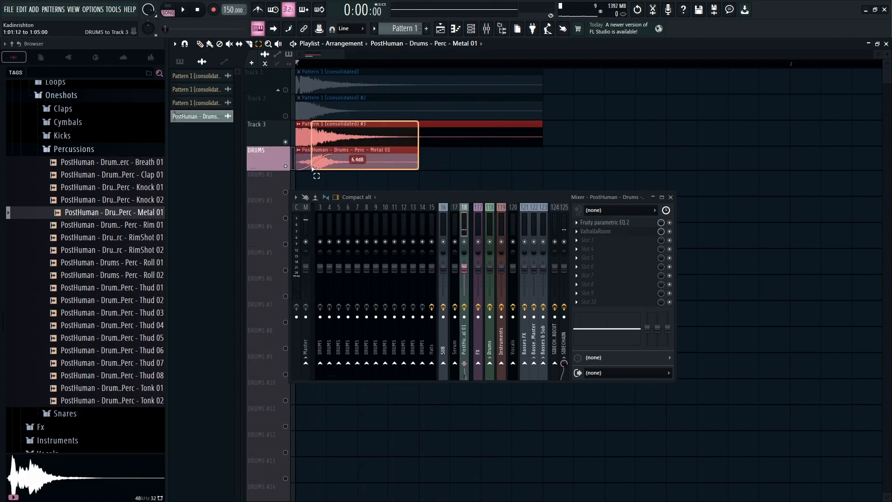
{"action": "key", "text": "ctrl+alt+c"}
{"action": "left_click", "coordinate": [525, 381]}
{"action": "scroll", "coordinate": [414, 125], "scroll_direction": "down", "scroll_amount": 1}
{"action": "scroll", "coordinate": [399, 119], "scroll_direction": "up", "scroll_amount": 1}
{"action": "key", "text": "space"}
{"action": "key", "text": "space"}
{"action": "left_click", "coordinate": [200, 44]}
{"action": "left_click", "coordinate": [674, 161]}
{"action": "right_click", "coordinate": [669, 162]}
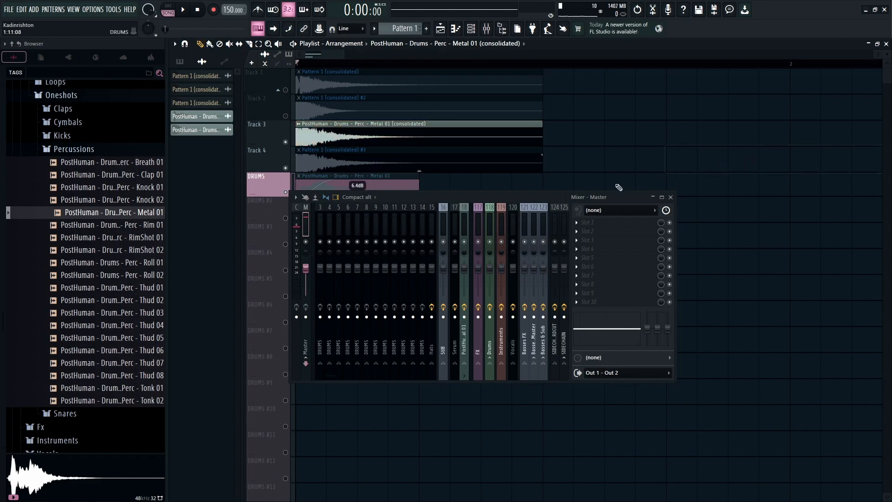
{"action": "scroll", "coordinate": [372, 137], "scroll_direction": "down", "scroll_amount": 2}
{"action": "scroll", "coordinate": [374, 137], "scroll_direction": "up", "scroll_amount": 1}
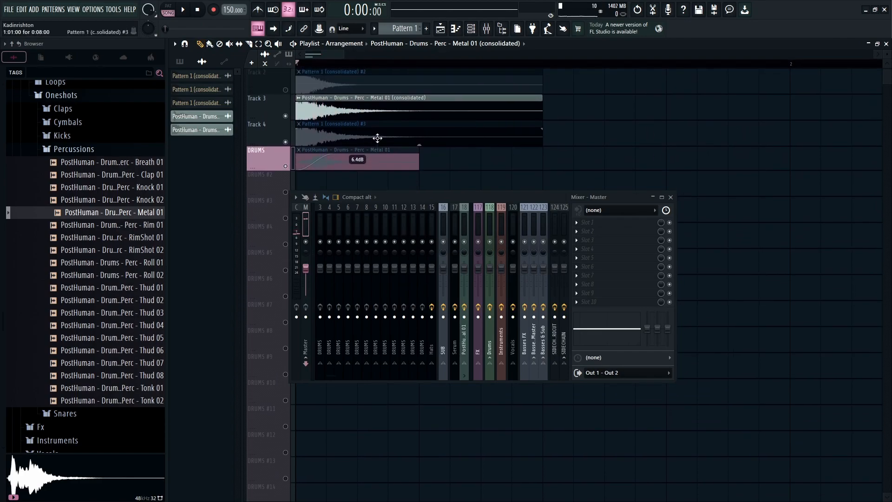